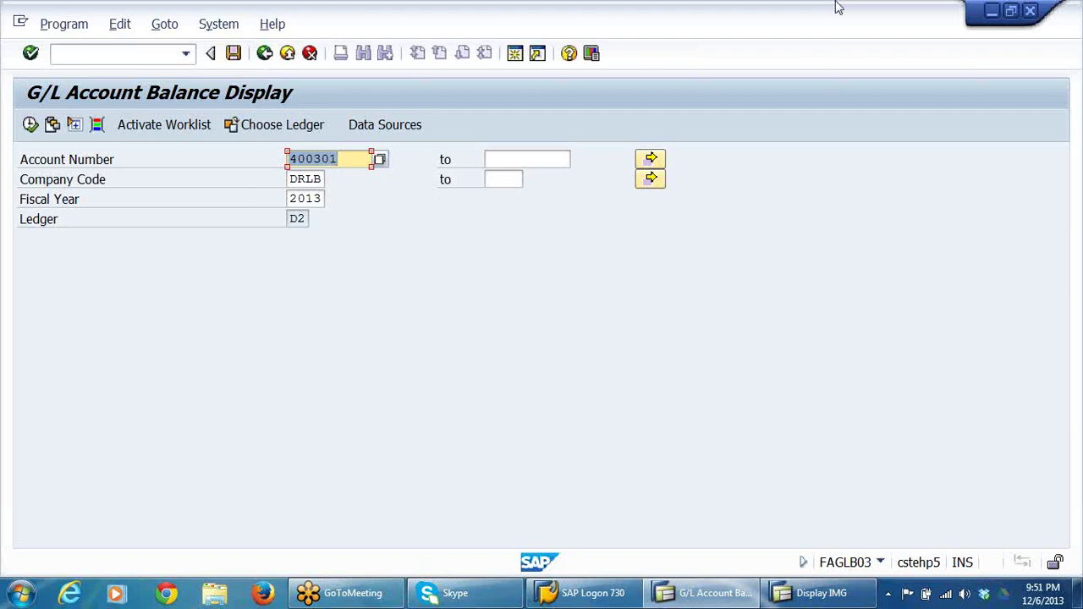
Step: Leave the G/L account balance display and open FB01L - Enter General Posting for Ledger Group from General Ledger Document Entry
left_click(265, 53)
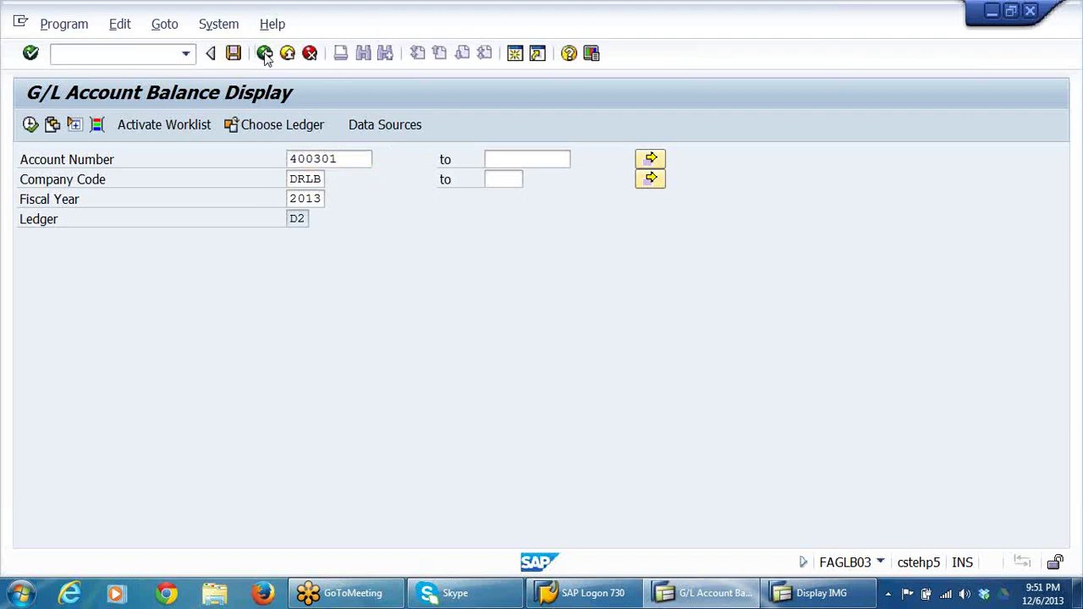
left_click(153, 318)
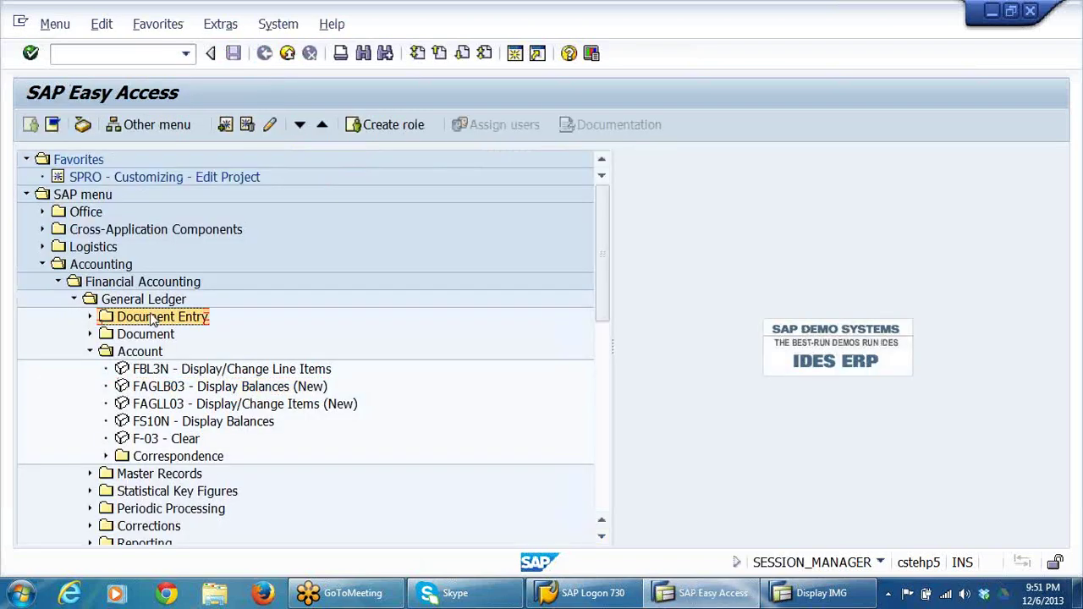
left_click(90, 317)
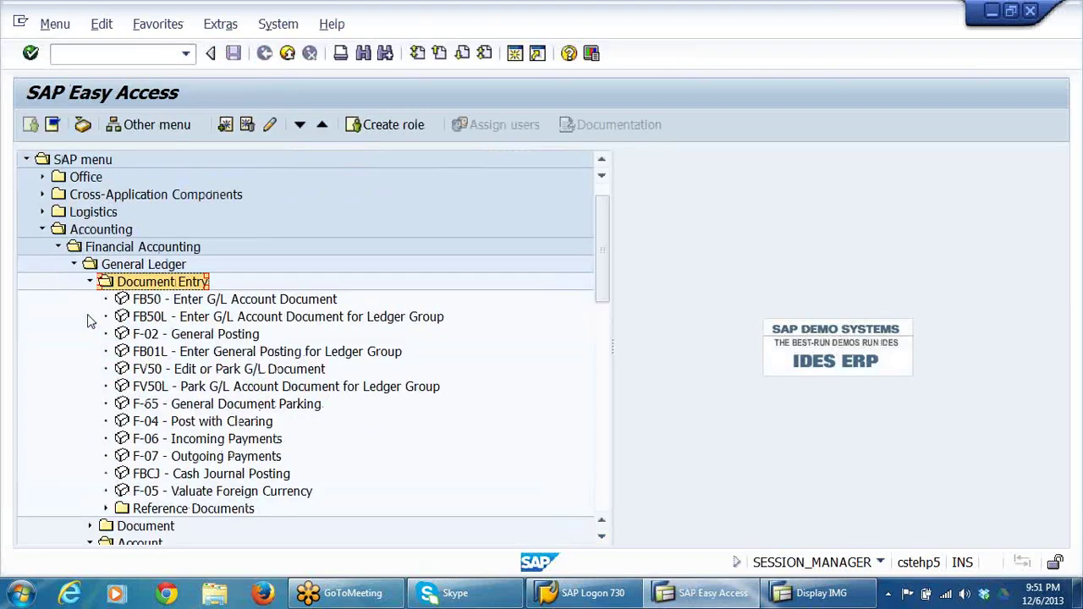
left_click(207, 337)
left_click(169, 355)
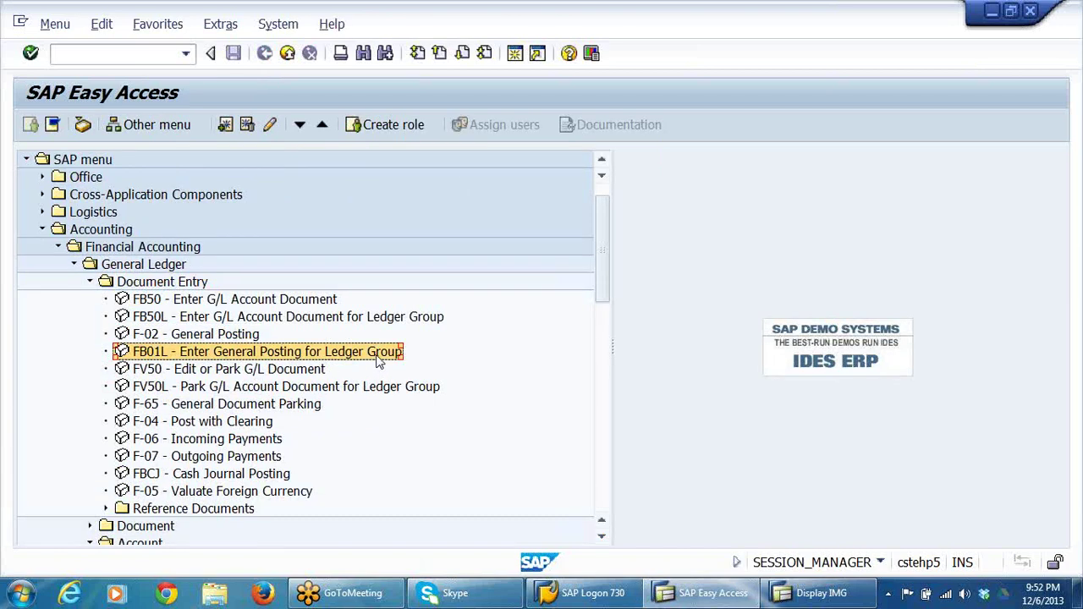
double_click(136, 358)
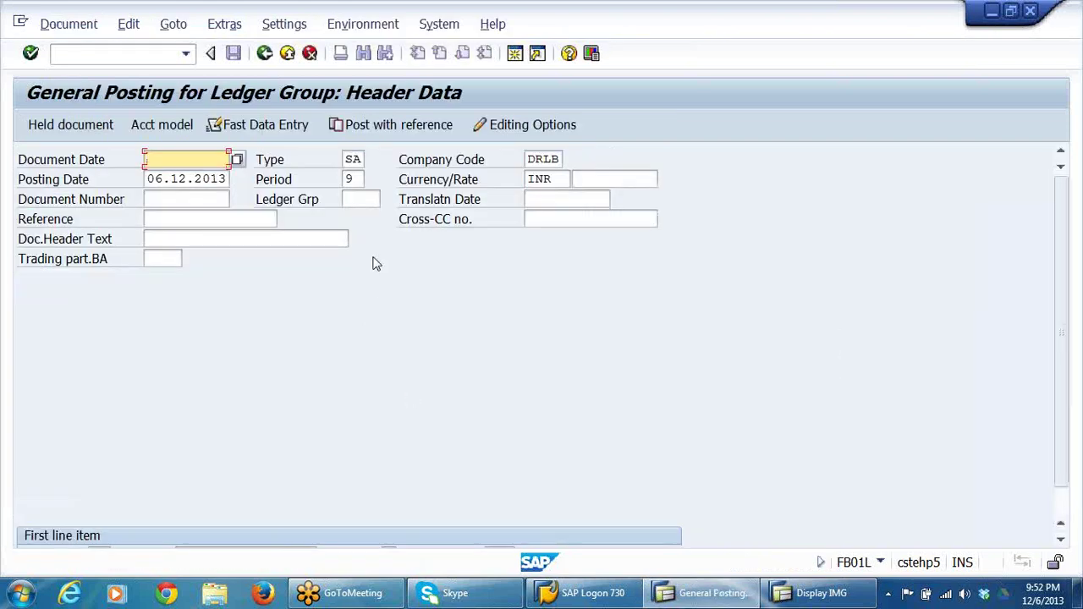
Step: List the possible ledger groups for the posting header and examine the leading ledger 0L and non-leading ledgers D1 and D2
left_click(361, 200)
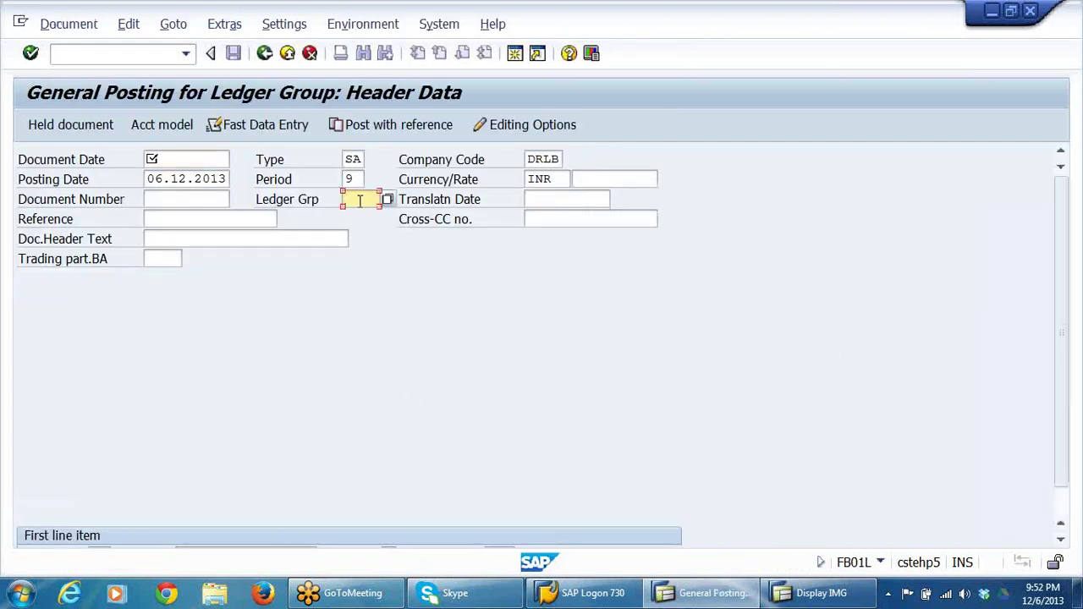
left_click(387, 200)
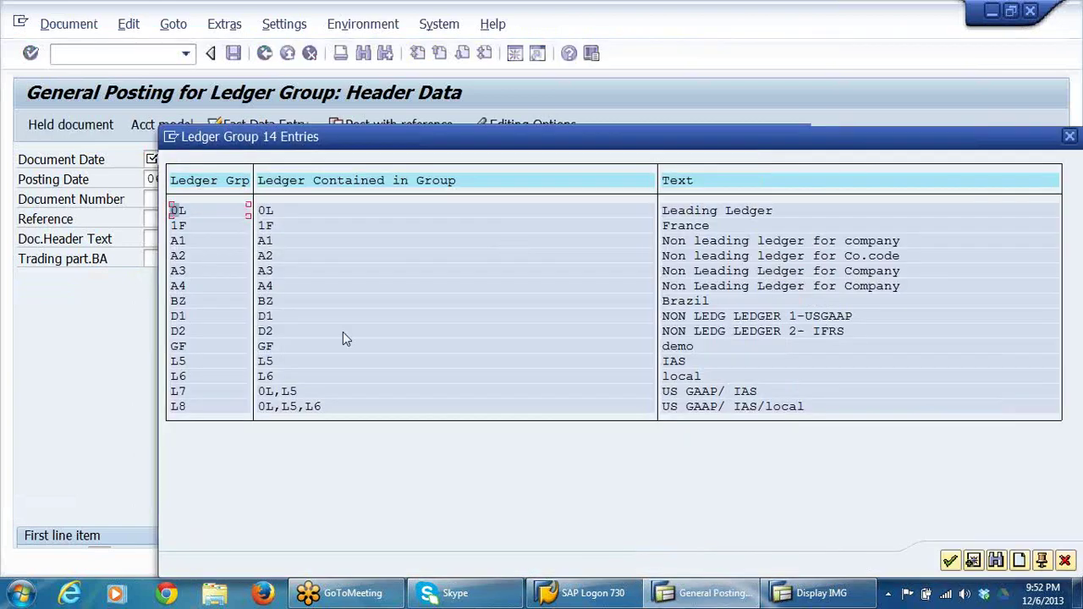
left_click(190, 301)
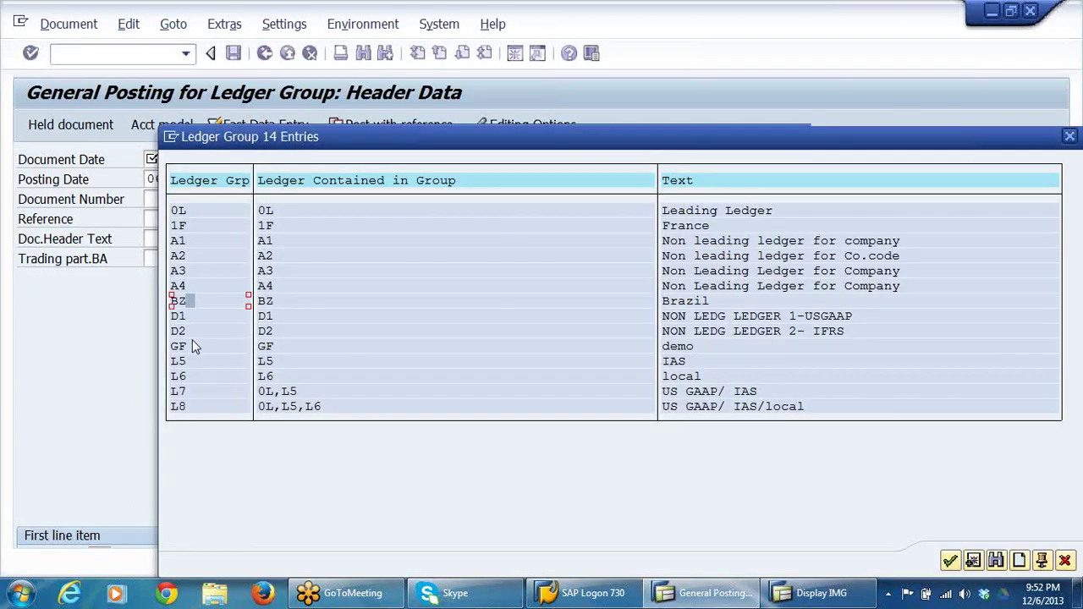
left_click(180, 319)
left_click(179, 331)
left_click(276, 211)
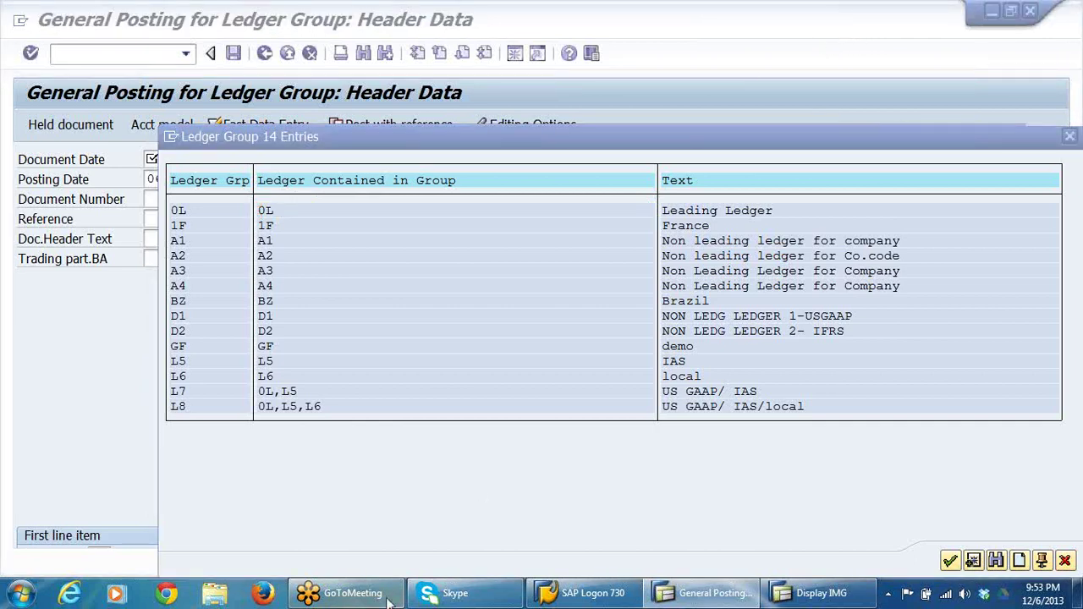
Step: Open the DRL_GRP workbook from the SAP-Notes folder in Excel and bring its NEW GL sheet into view
left_click(808, 596)
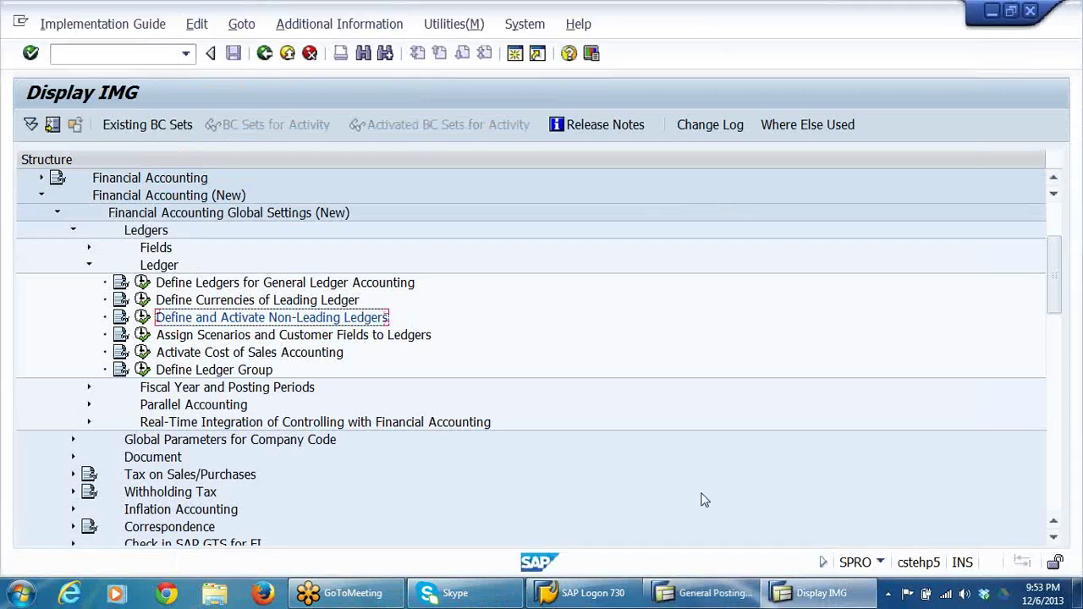
left_click(22, 594)
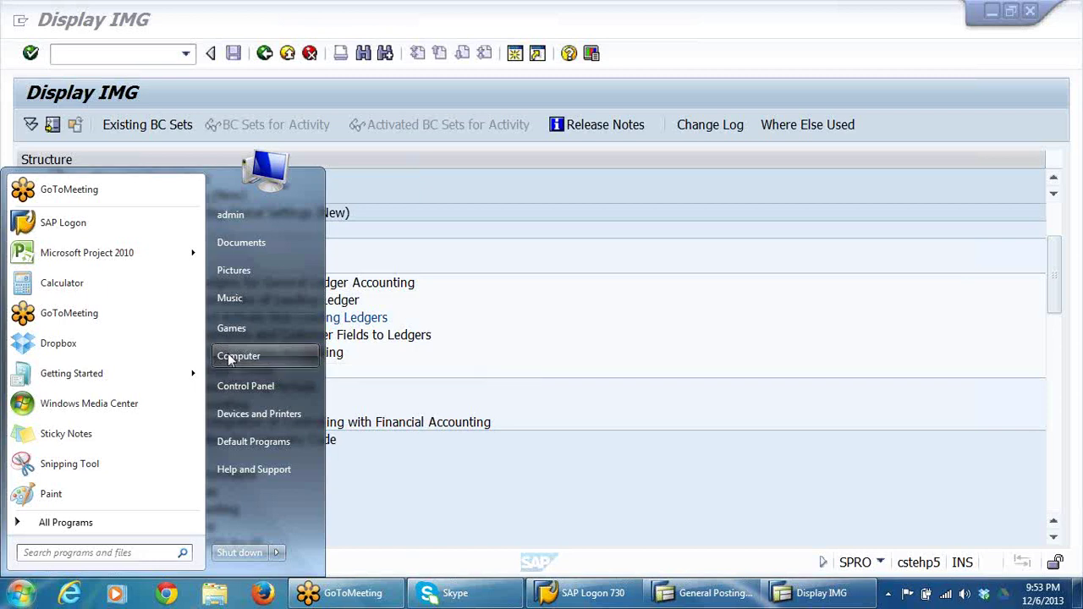
left_click(1068, 113)
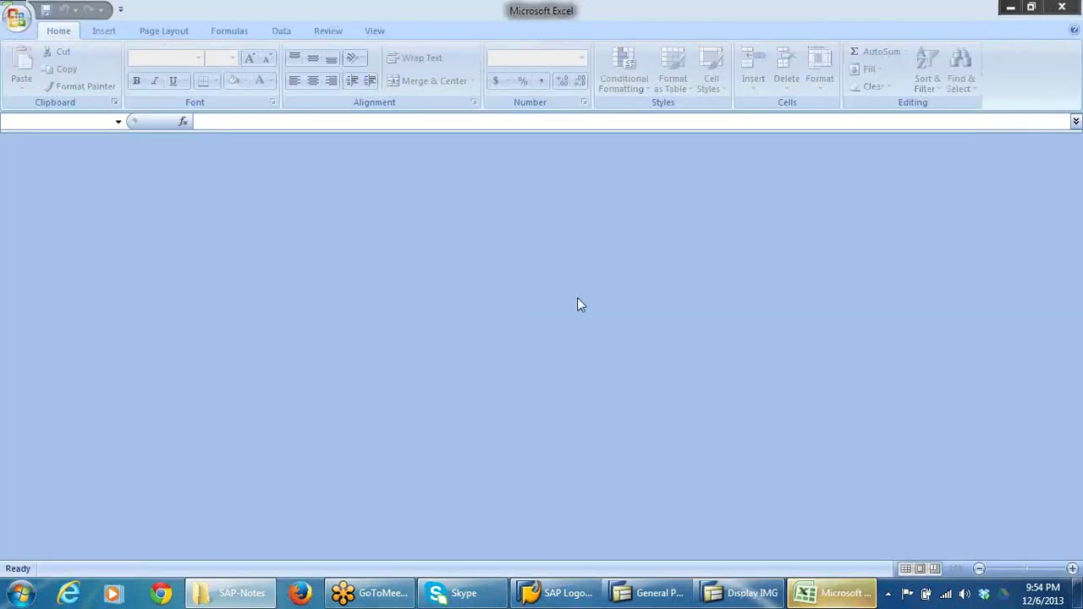
left_click(838, 594)
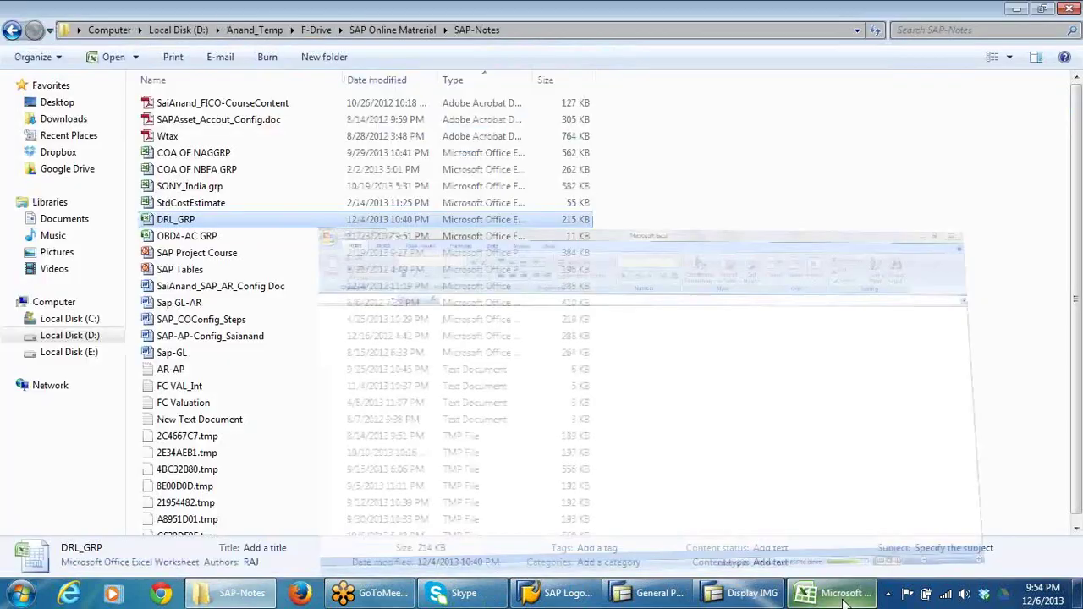
left_click(844, 597)
left_click(449, 332)
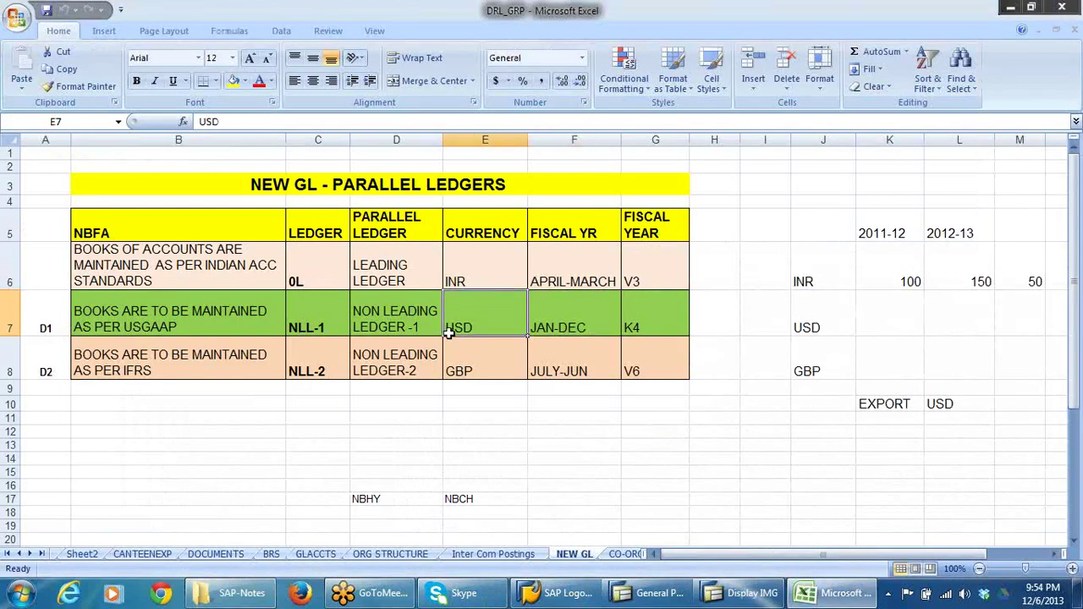
Step: Make the "SPLITTING OF DOCUMENT" heading in cell B21 bold
scroll(567, 320, "down", 4)
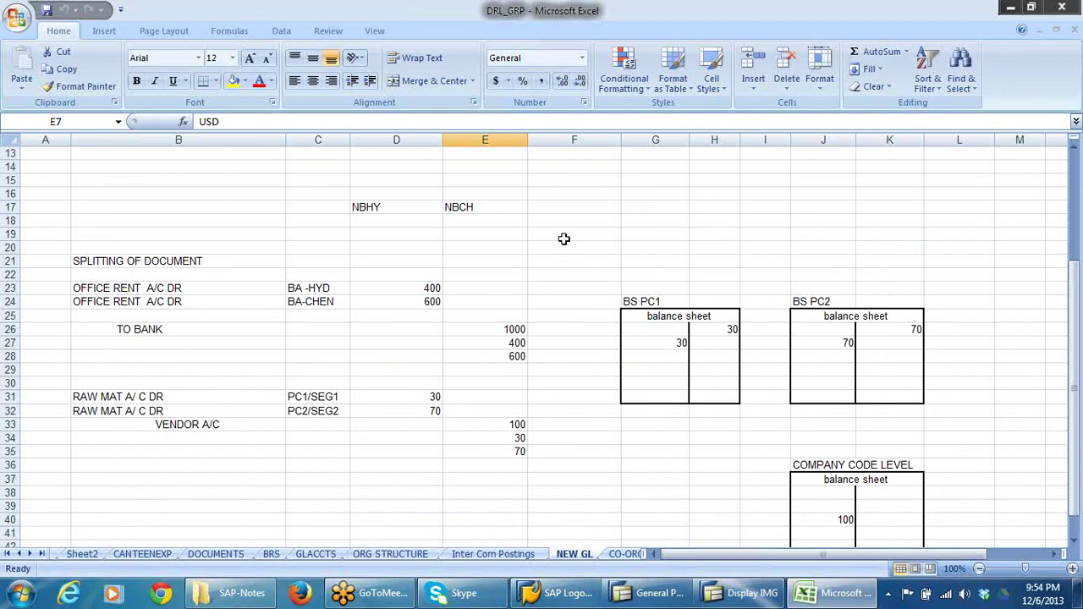
left_click(98, 264)
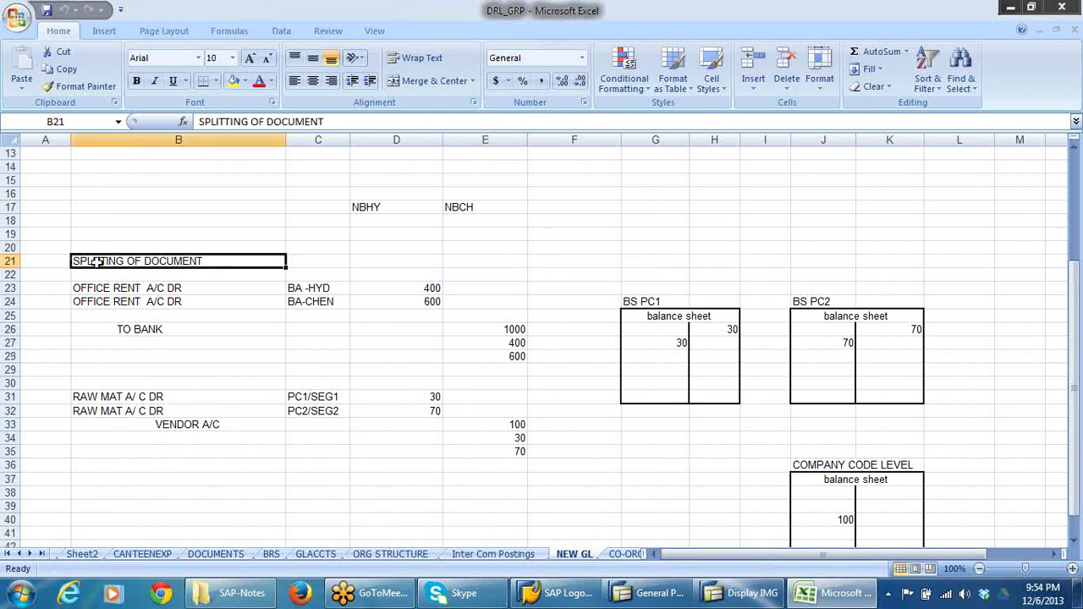
key("ctrl+b")
left_click(227, 341)
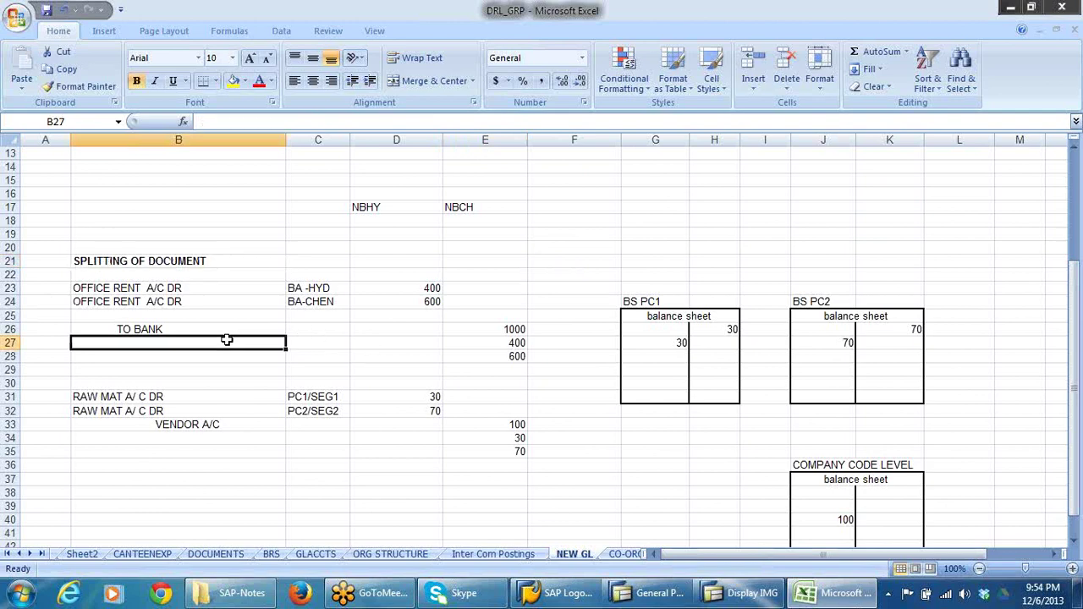
Step: Examine the office rent debit lines in the document splitting example, with their business areas BA-HYD and BA-CHEN and their amounts
left_click(90, 289)
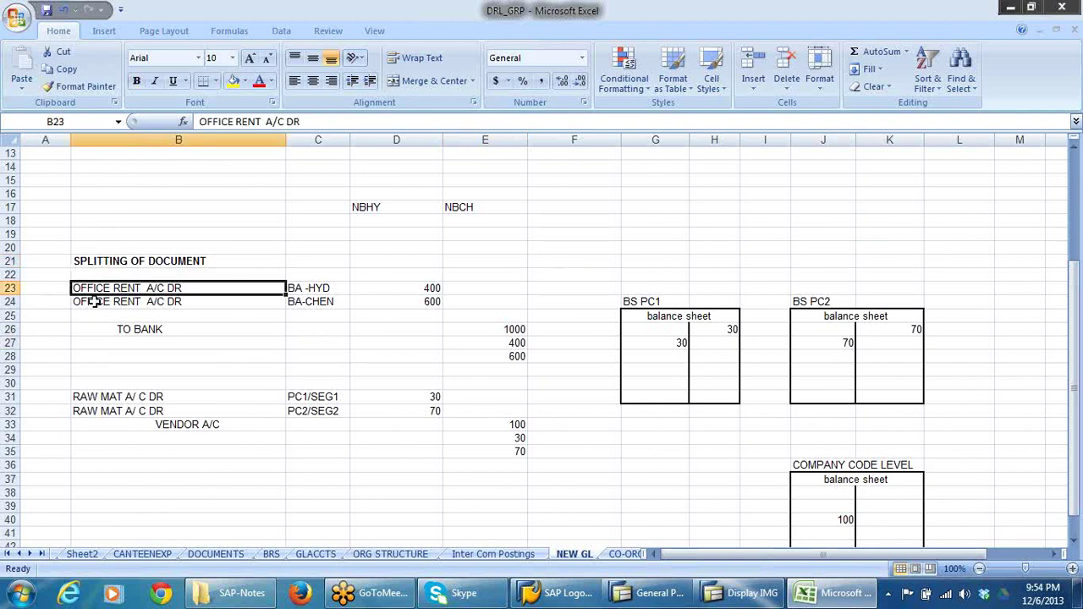
left_click(296, 289)
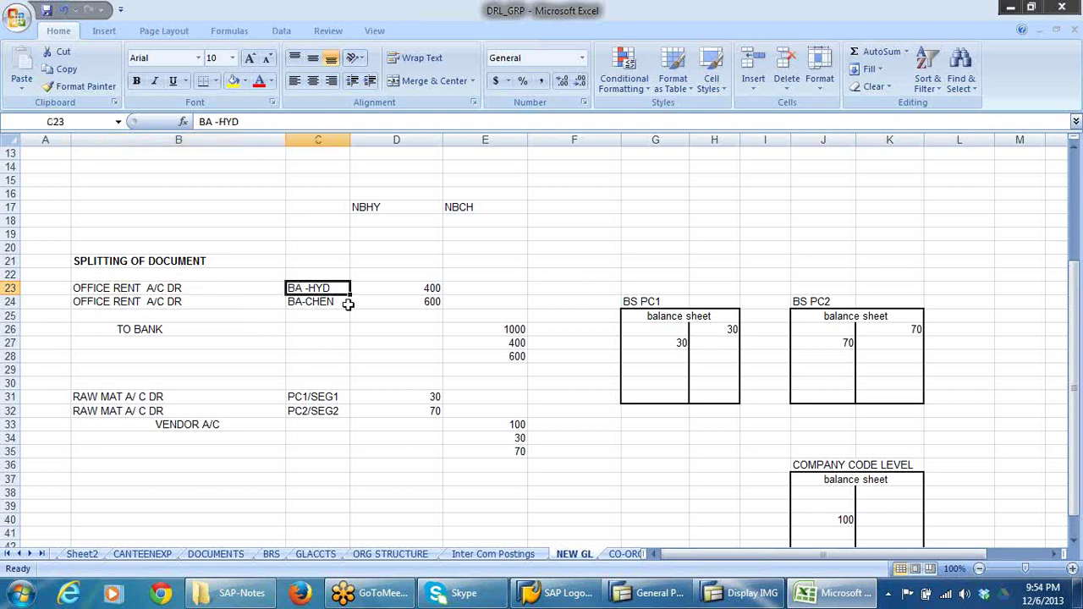
left_click(313, 302)
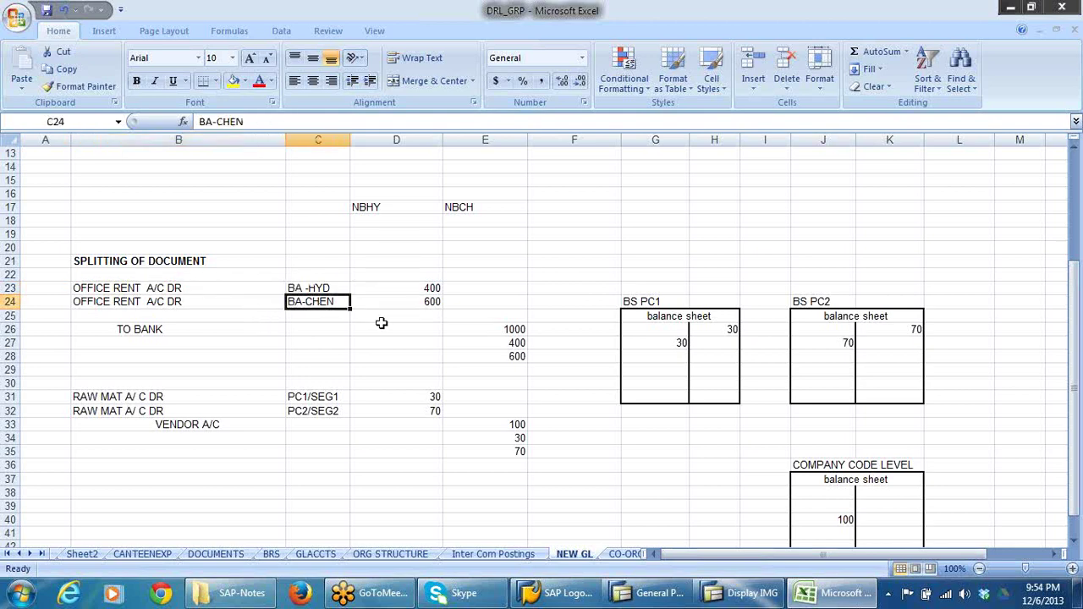
left_click(127, 337)
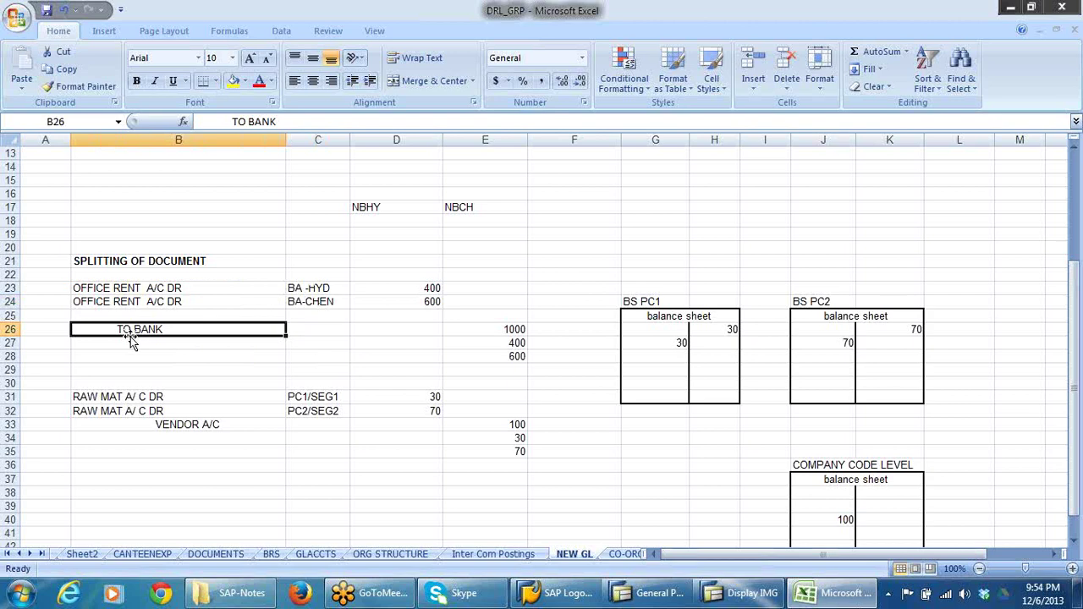
left_click(398, 359)
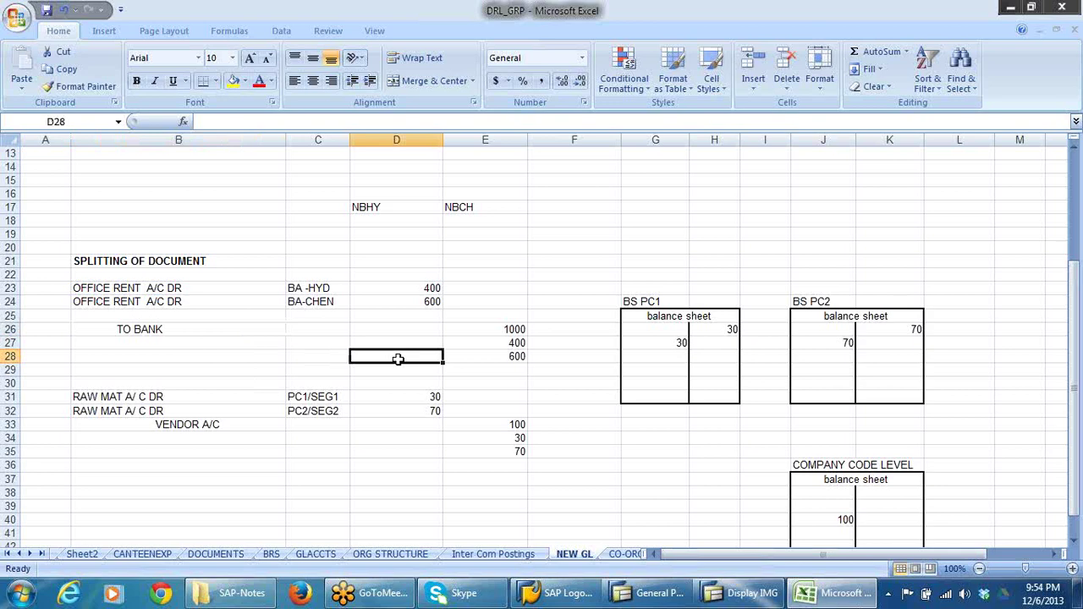
left_click(295, 288)
left_click(421, 290)
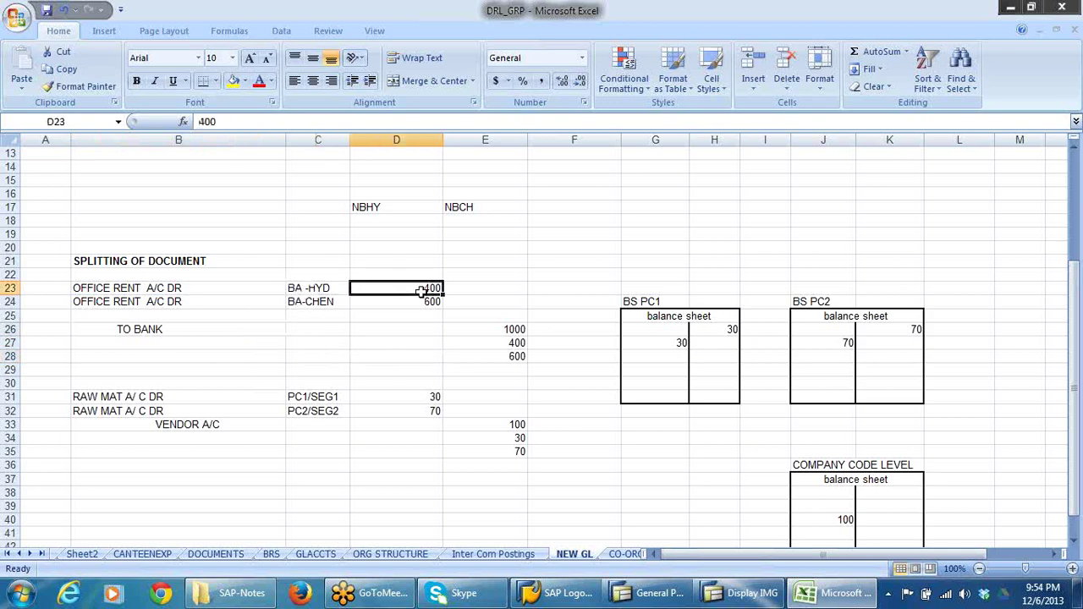
left_click(415, 304)
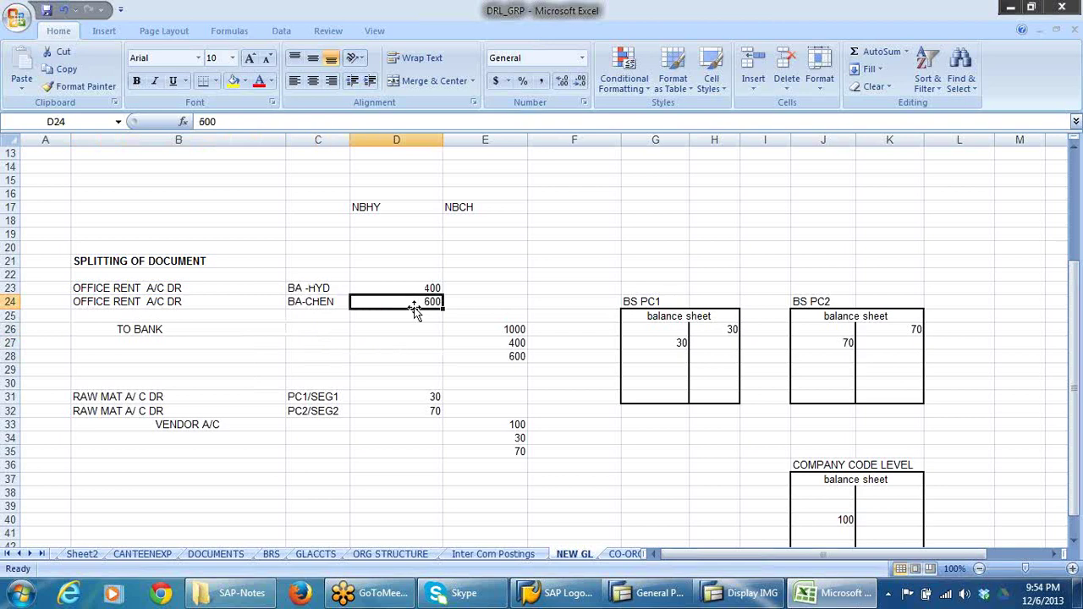
left_click(314, 290)
left_click(313, 302)
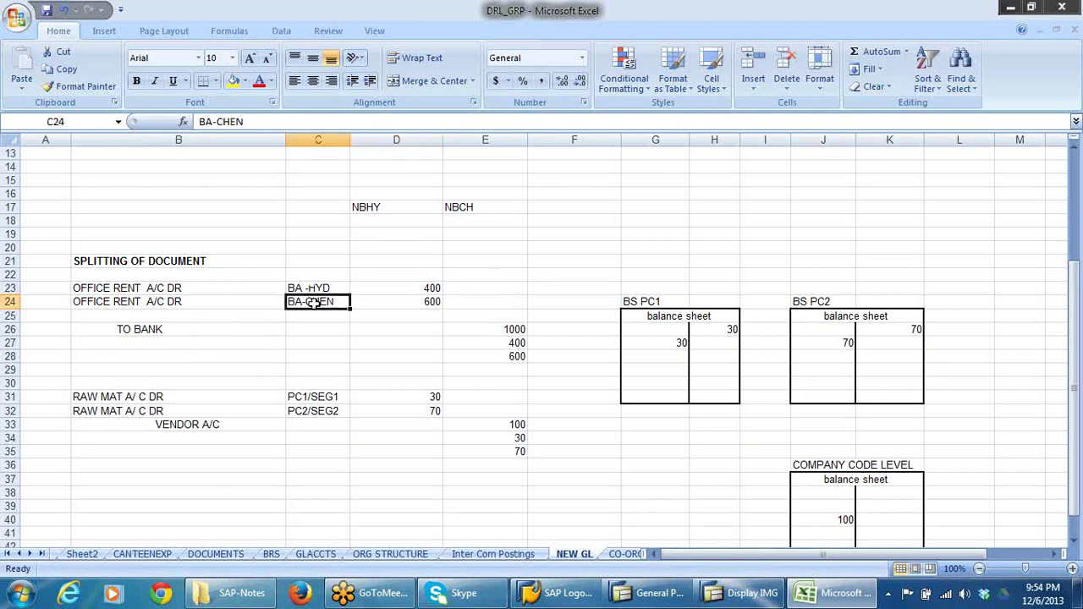
Step: Compare the bank credit line with the office rent amounts and business areas in the splitting example
left_click(170, 334)
left_click(518, 332)
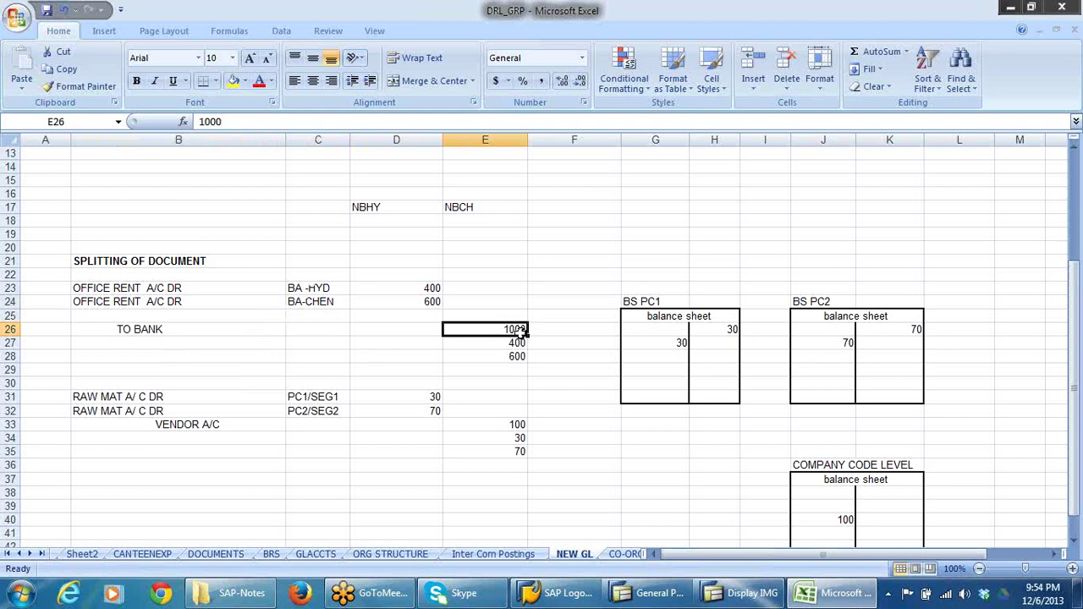
left_click(428, 288)
left_click(430, 301)
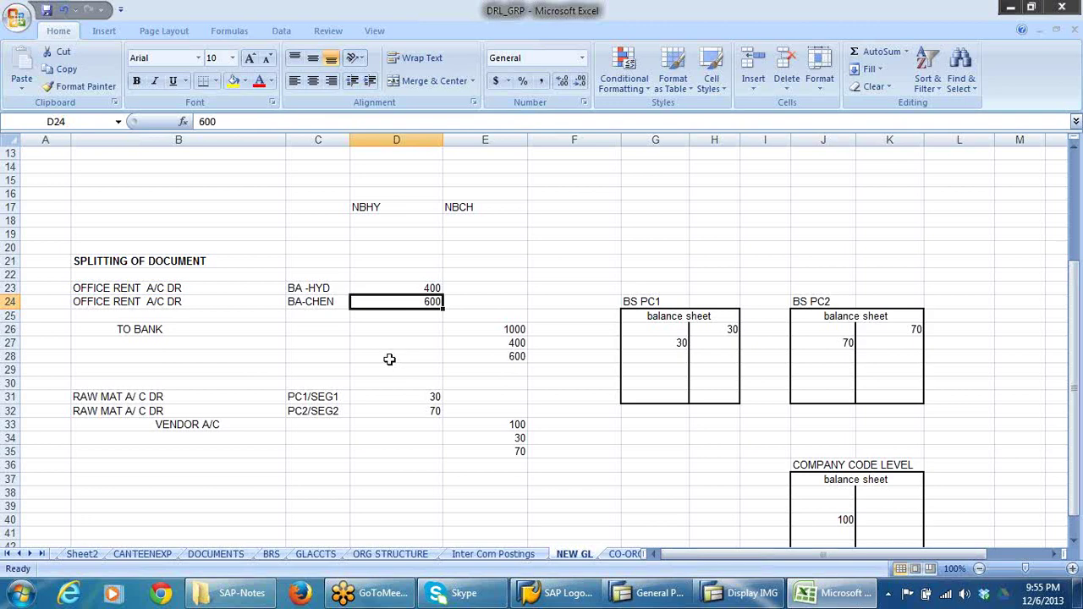
left_click(308, 291)
left_click(310, 302)
left_click(506, 328)
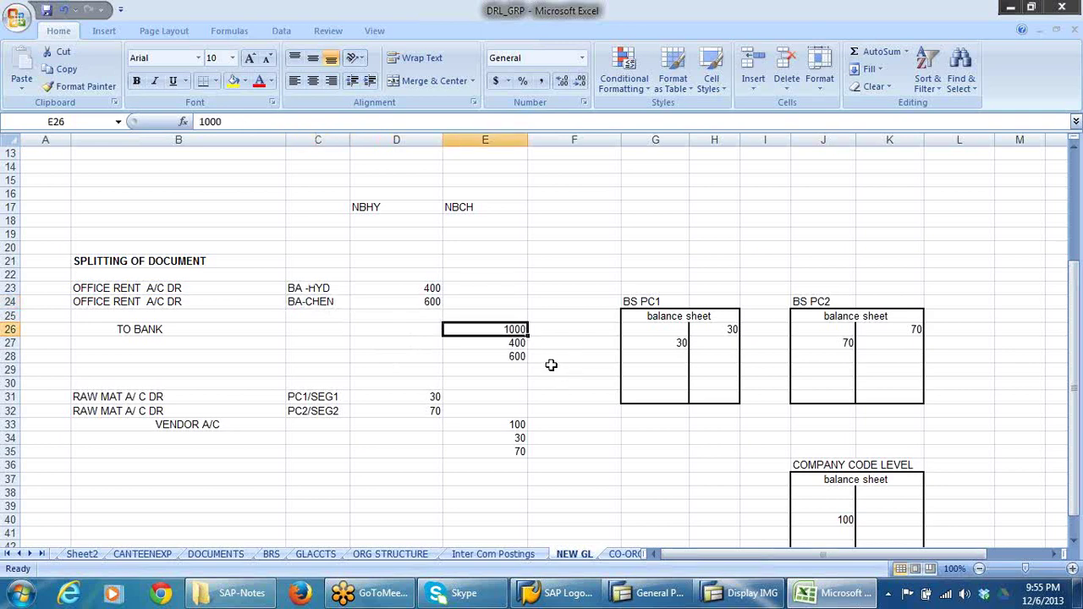
left_click(157, 330)
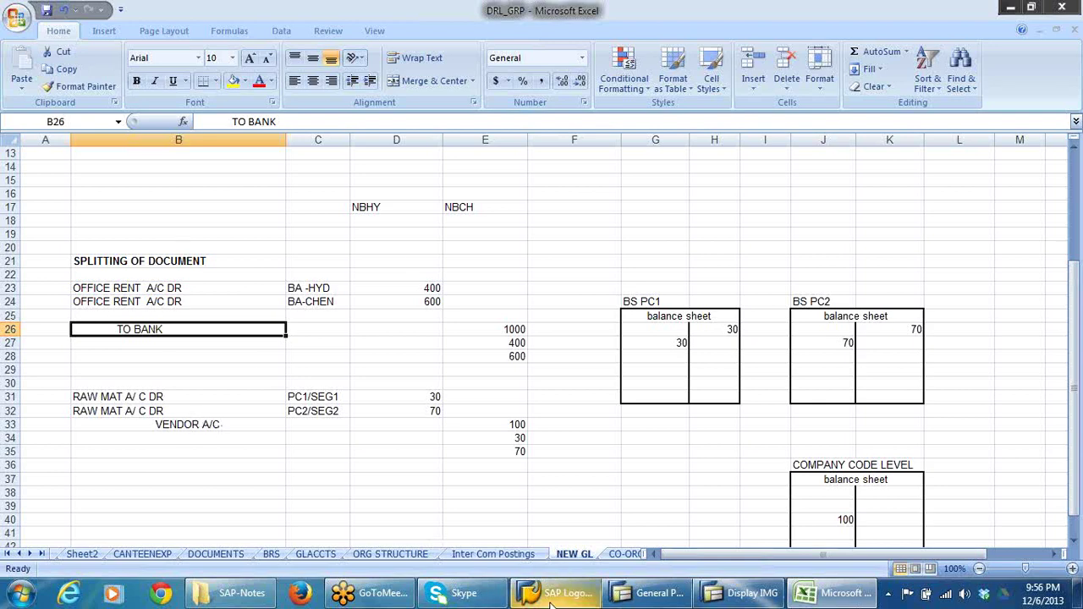
mouse_move(545, 596)
left_click(481, 513)
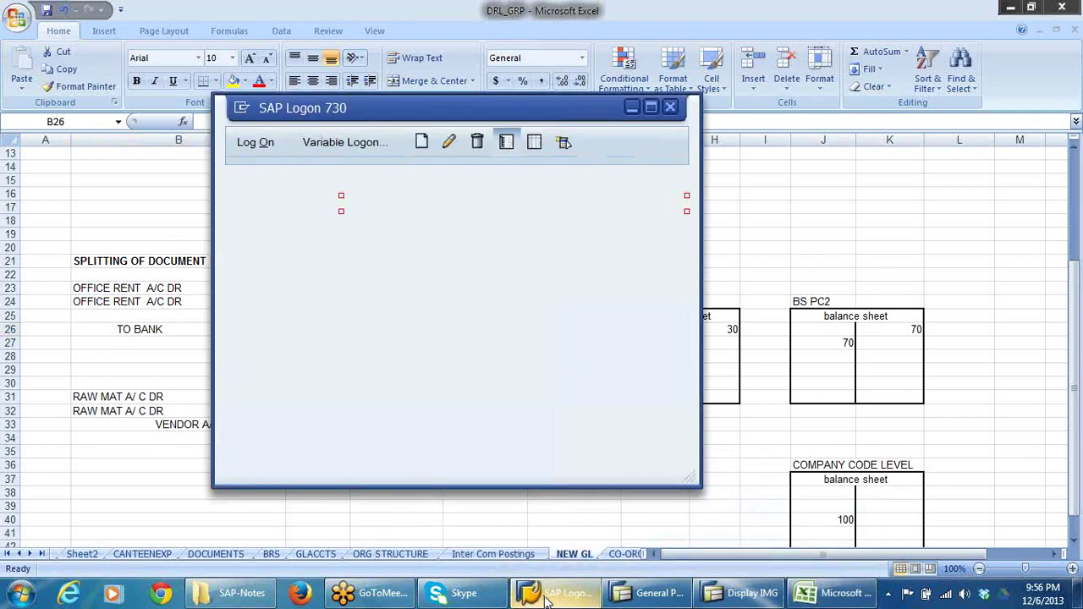
left_click(671, 107)
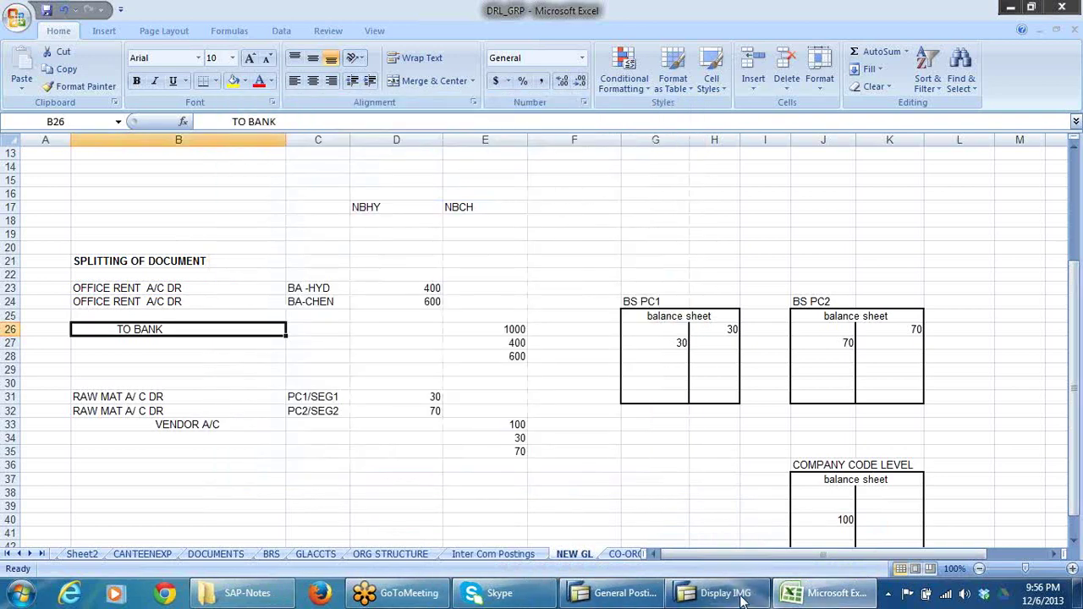
Step: Switch to the SAP General Posting session, reposition its ledger group list, and switch on to the Display IMG session
mouse_move(625, 595)
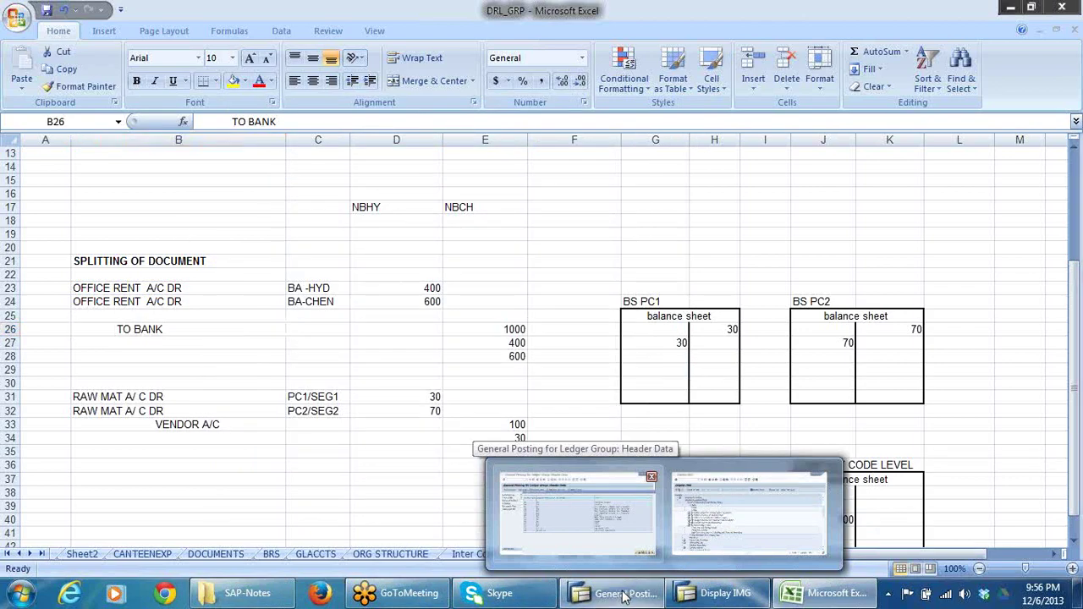
left_click(576, 512)
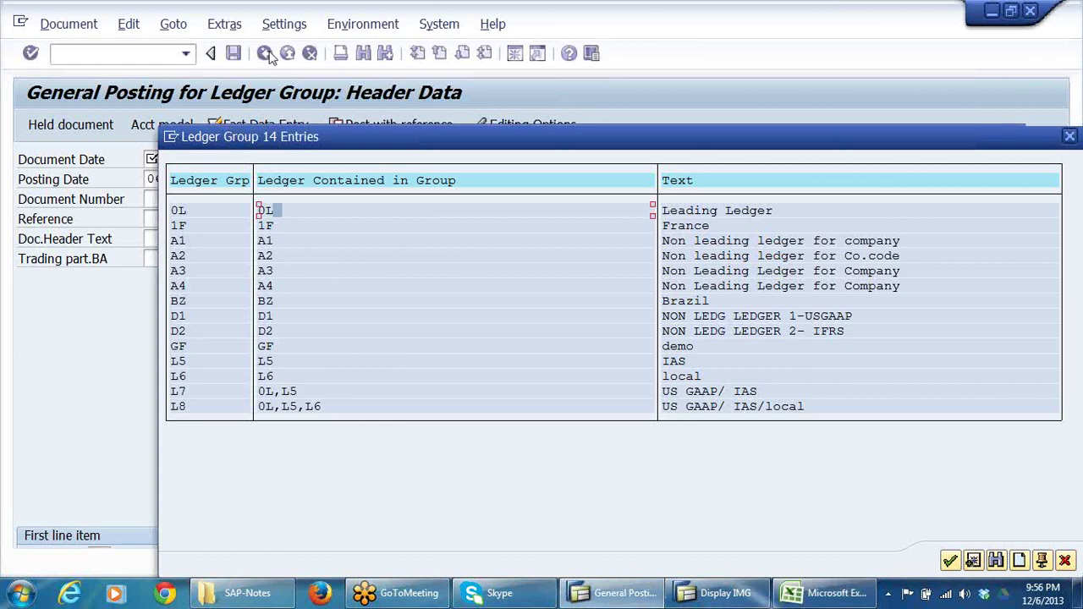
left_click_drag(554, 135, 491, 128)
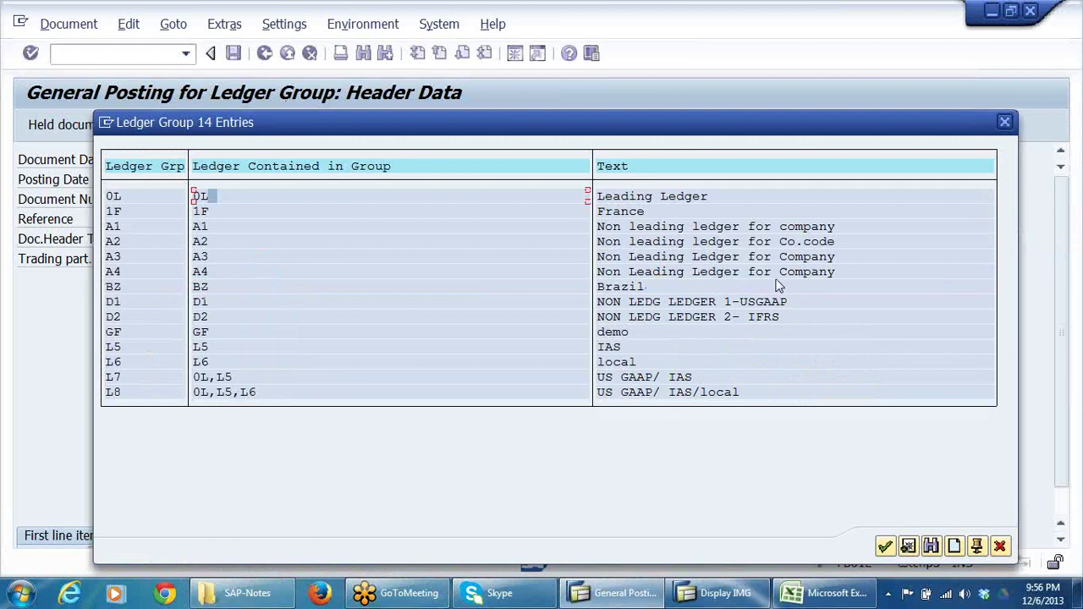
left_click(746, 597)
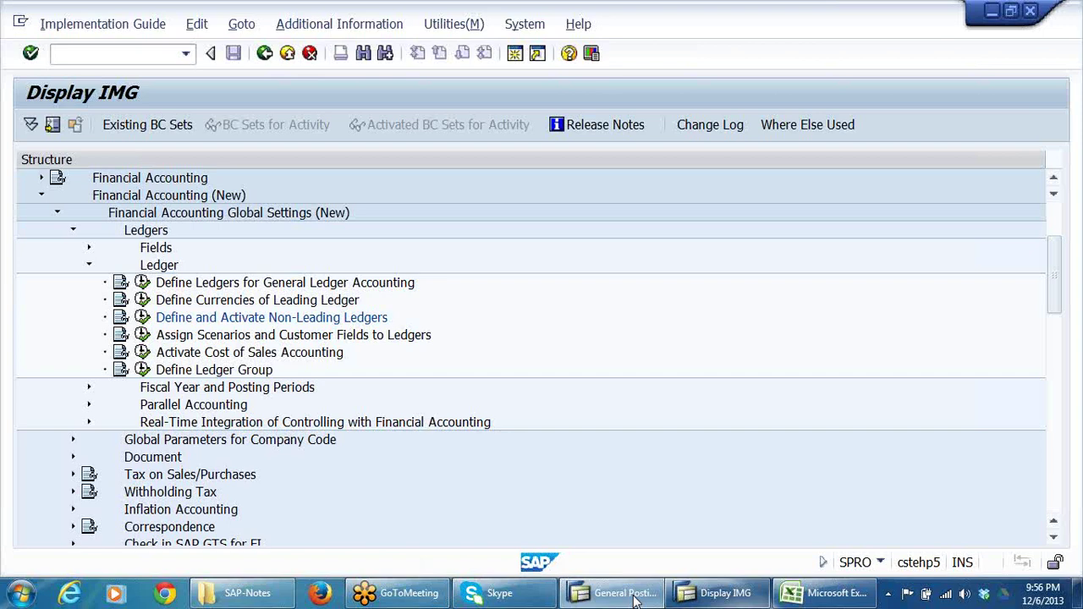
Step: Collapse the Ledger, Ledgers and Financial Accounting Global Settings (New) nodes in the IMG structure
left_click(627, 595)
left_click(1005, 548)
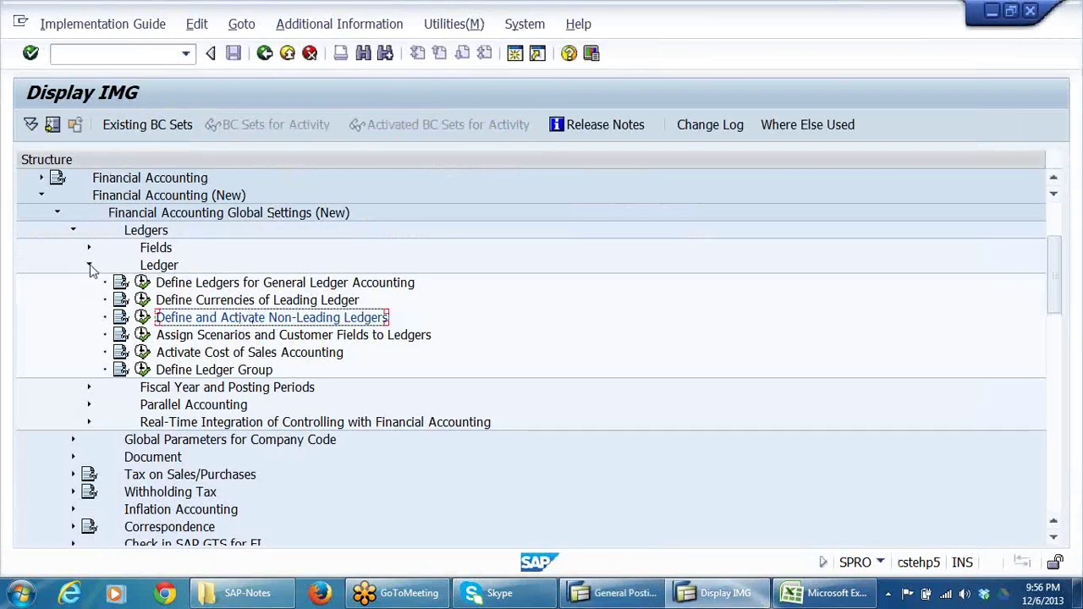
left_click(89, 266)
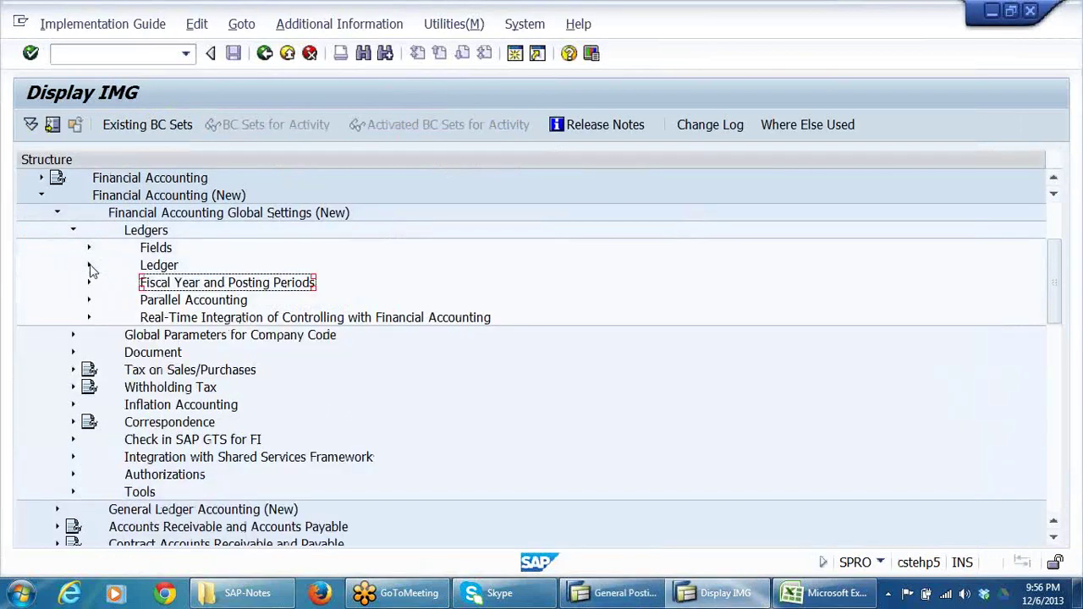
left_click(72, 231)
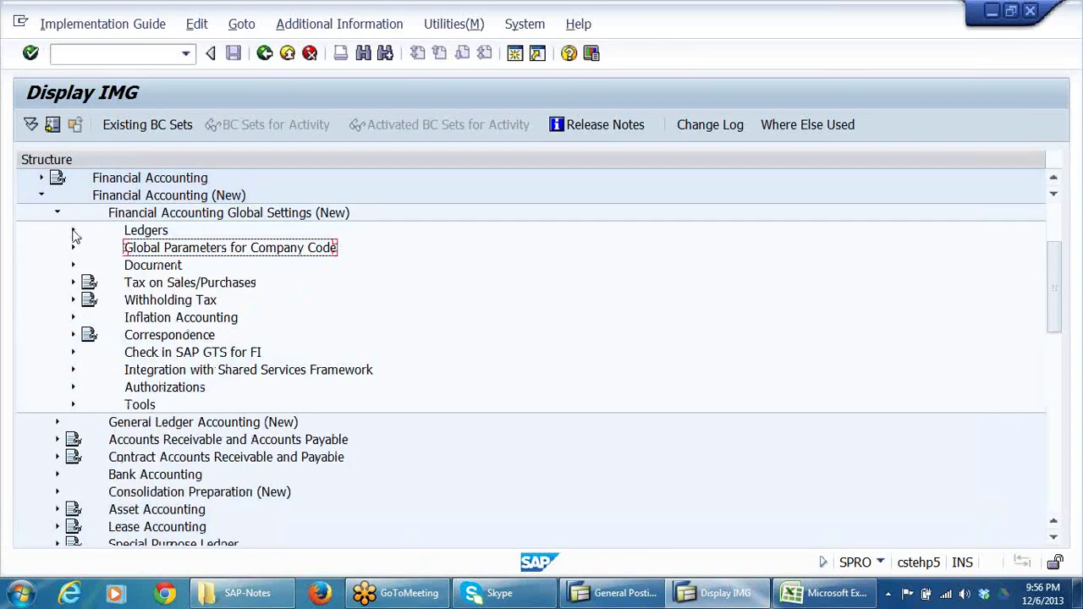
left_click(57, 212)
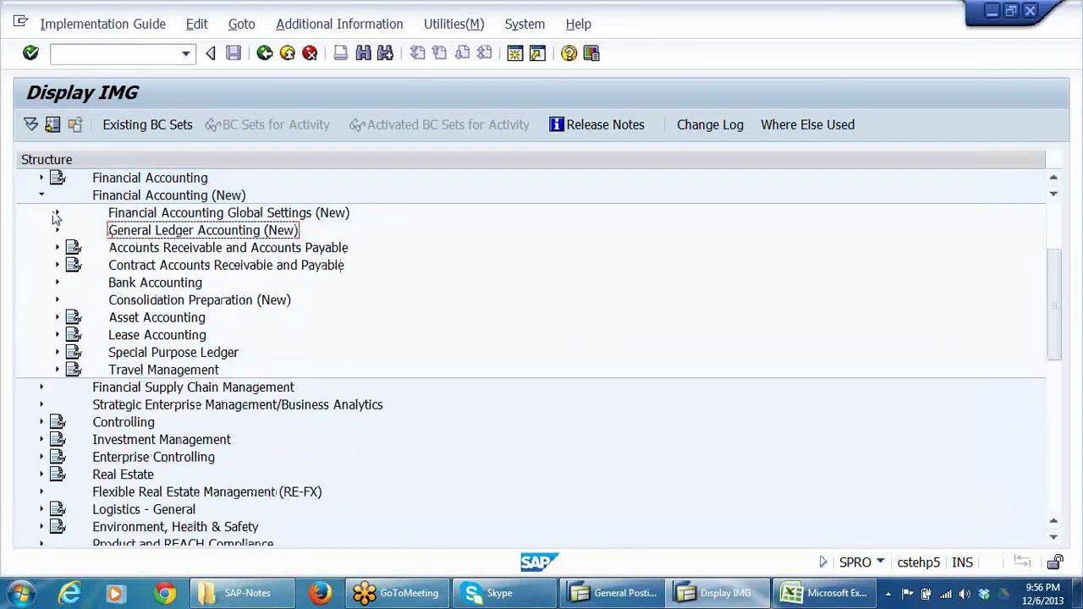
Step: Expand General Ledger Accounting (New), its Business Transactions node and the Document Splitting node in the IMG structure
double_click(140, 232)
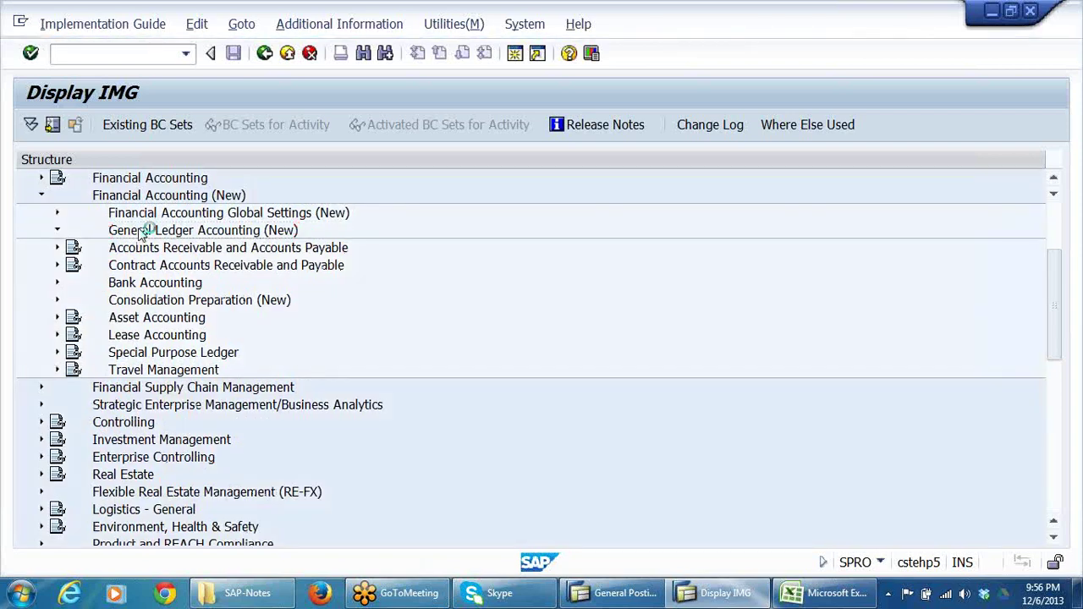
key("Down")
key("Right")
key("Down")
key("Down")
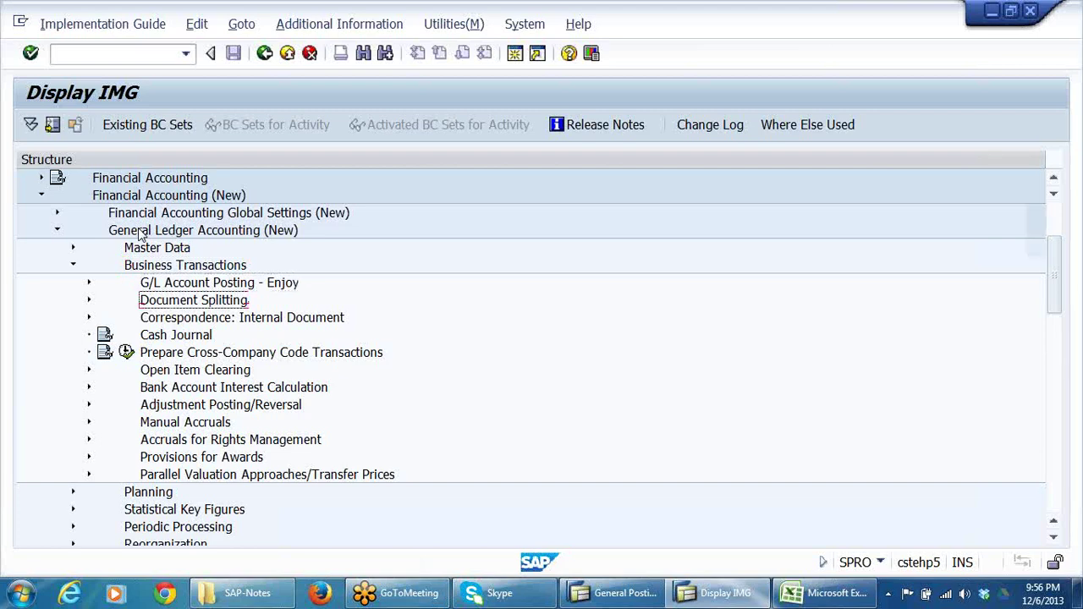
key("Right")
key("Down")
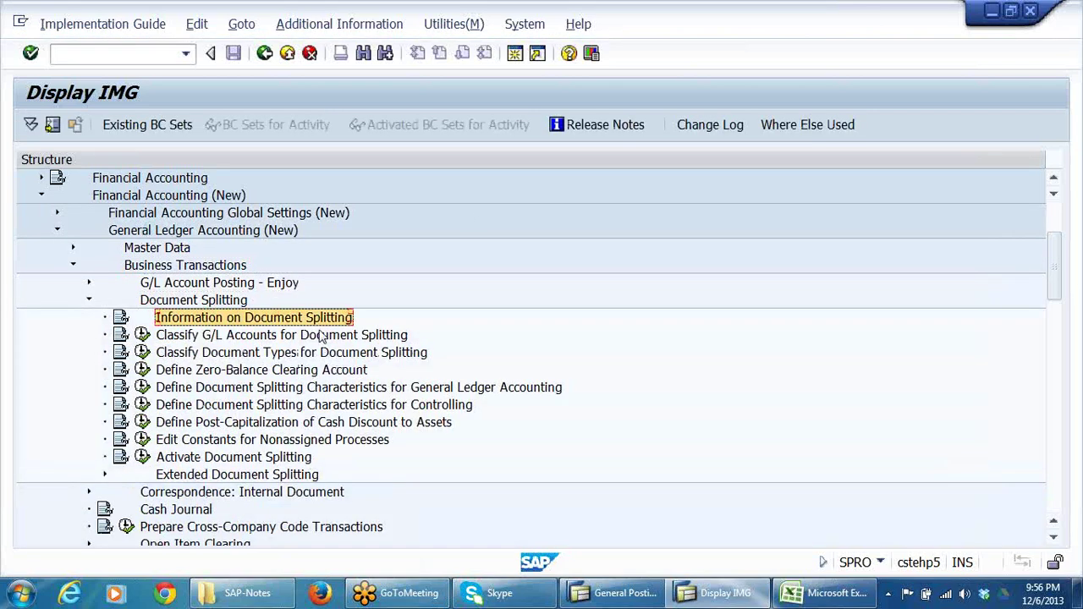
Step: Open the Information on Document Splitting documentation and examine the vendor invoice items entered in Example 1, including their segments
left_click(122, 317)
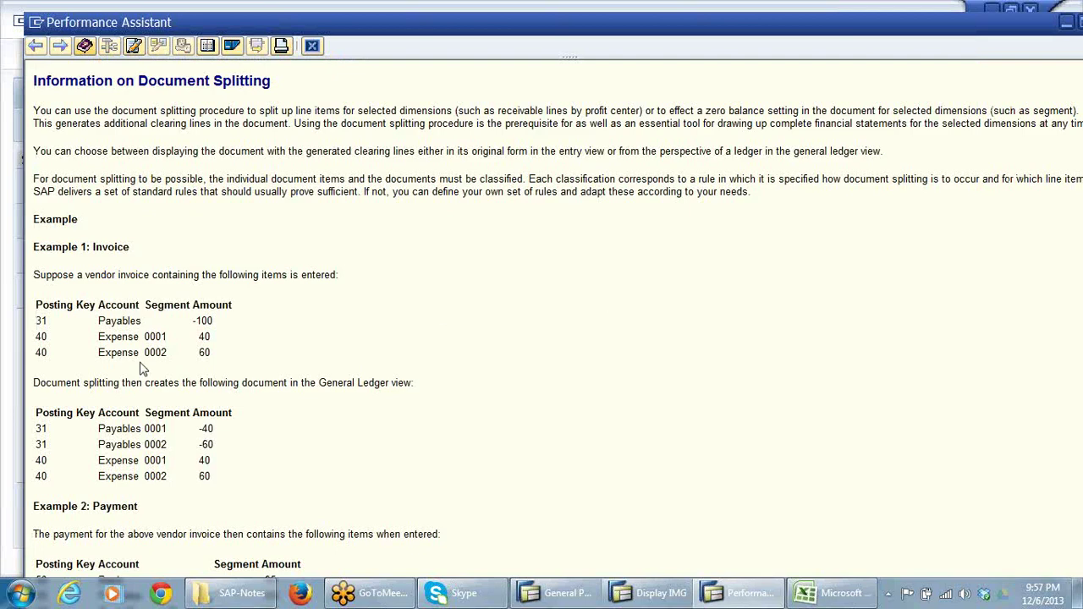
left_click_drag(92, 247, 173, 251)
left_click_drag(259, 274, 474, 414)
left_click(510, 355)
double_click(201, 321)
left_click(163, 342)
left_click_drag(160, 309, 188, 313)
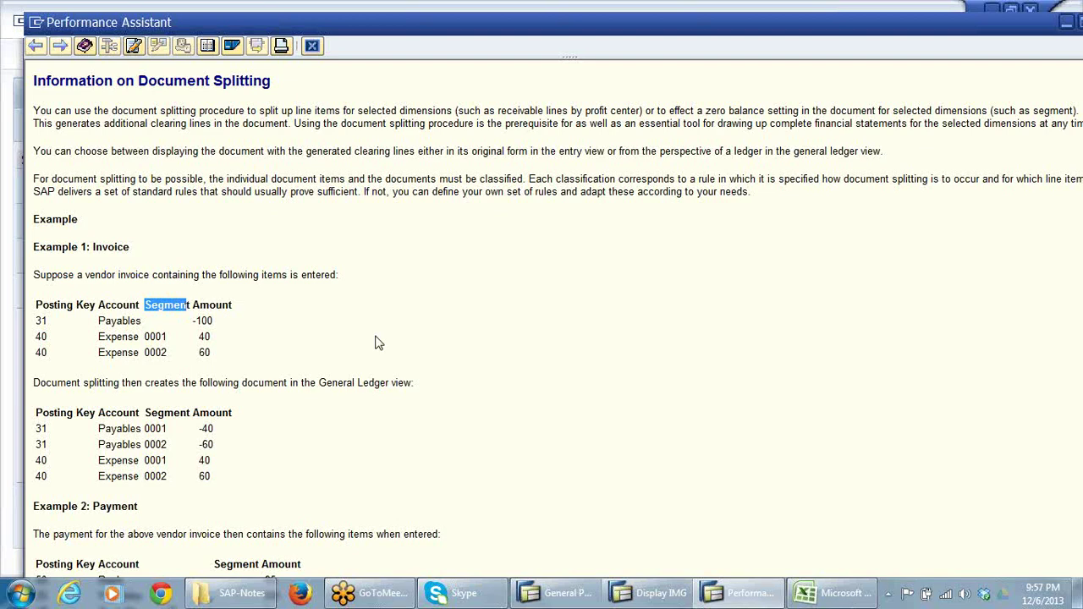
Step: Compare the entered payables line in Example 1 with the split payables and expense lines of its General Ledger view
scroll(380, 340, "down", 4)
left_click(155, 163)
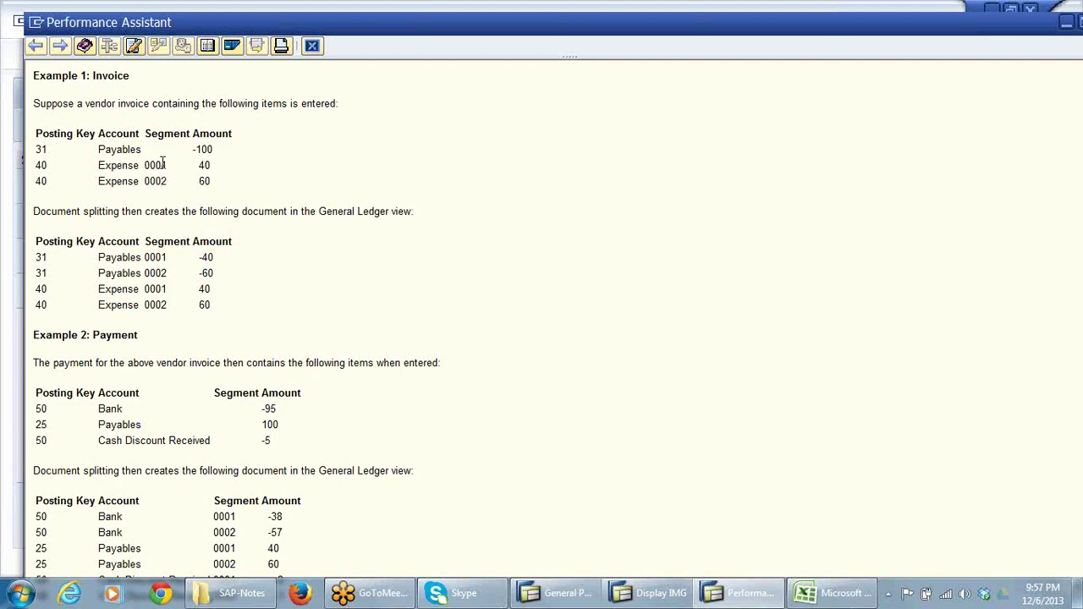
left_click_drag(99, 149, 242, 150)
left_click(319, 160)
left_click_drag(200, 259, 376, 302)
left_click(321, 314)
Step: Maximize the documentation, review the Example 2 payment split and the introductory text on splitting dimensions, and close the documentation
double_click(750, 25)
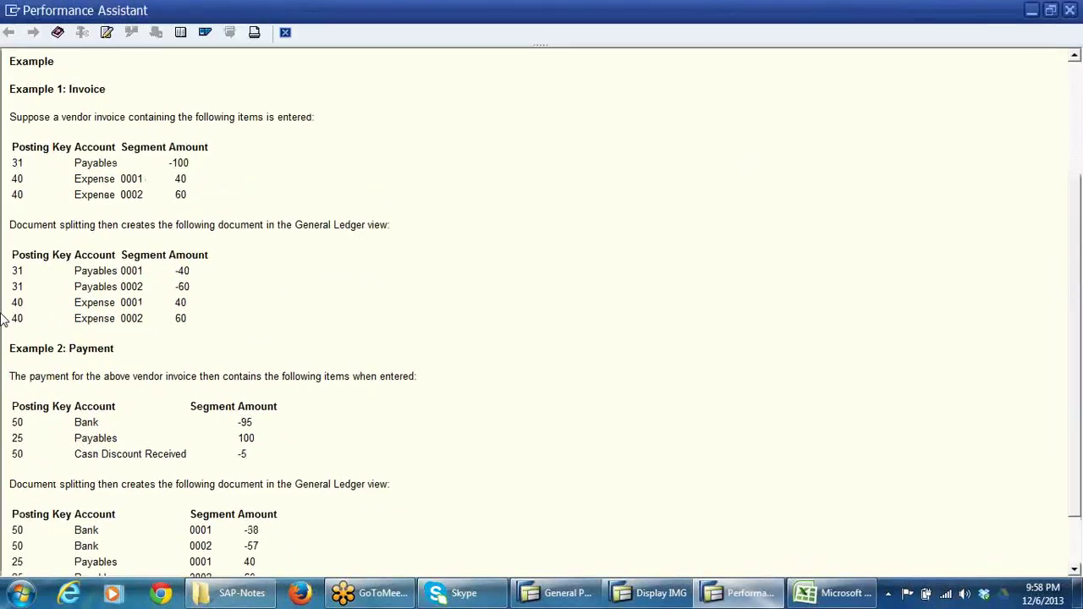
scroll(147, 309, "down", 3)
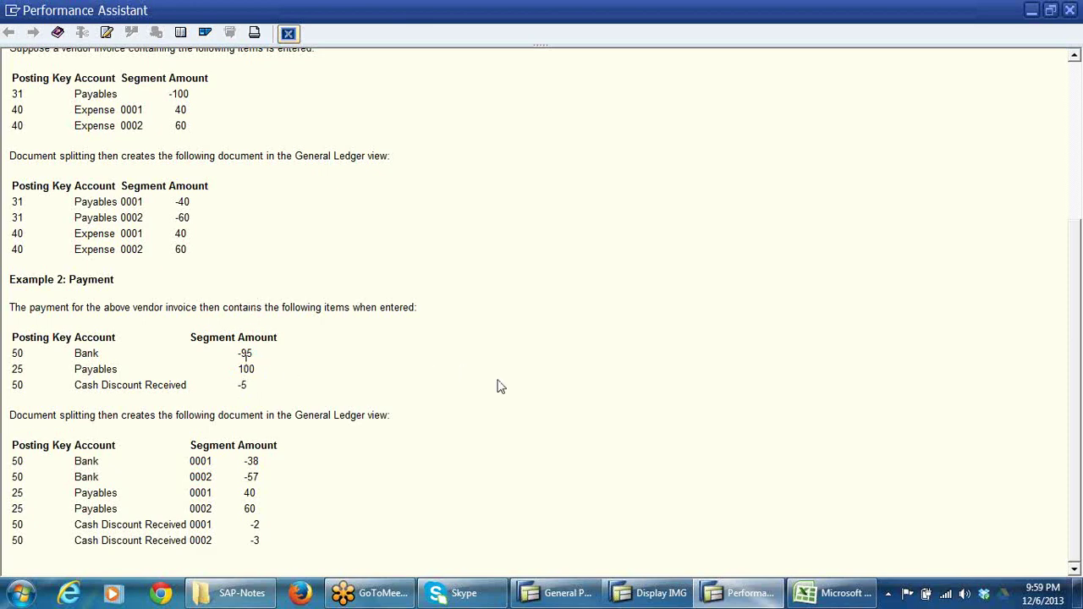
scroll(541, 395, "up", 5)
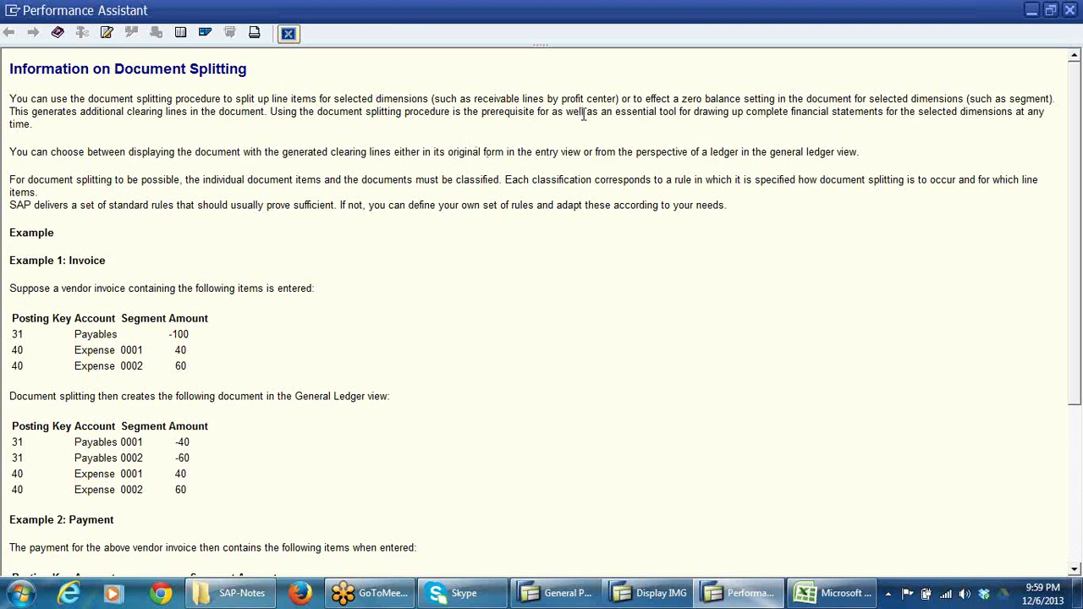
left_click_drag(587, 99, 645, 99)
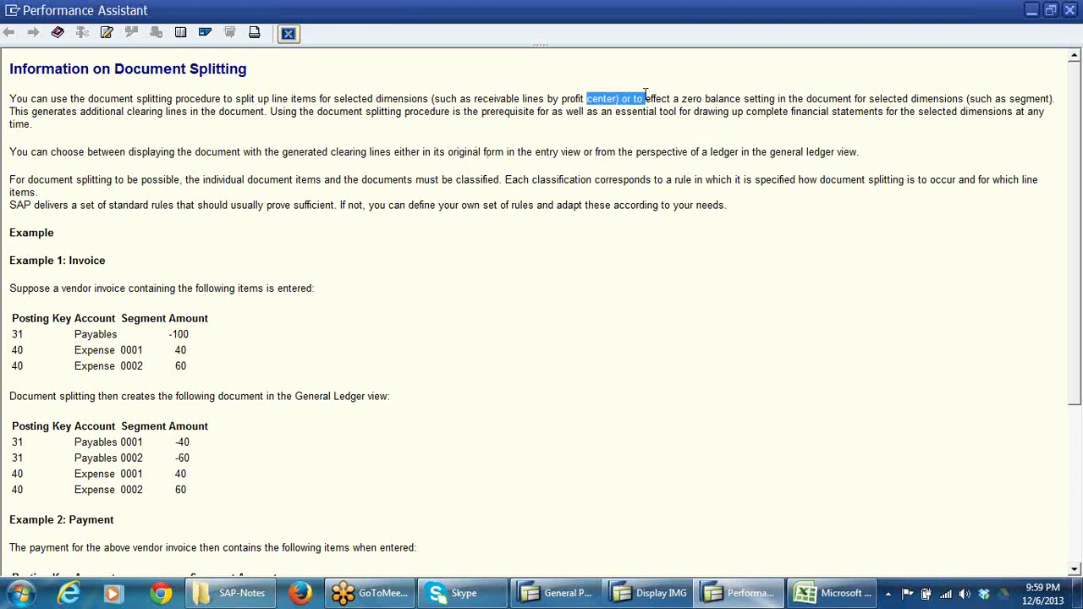
left_click(634, 272)
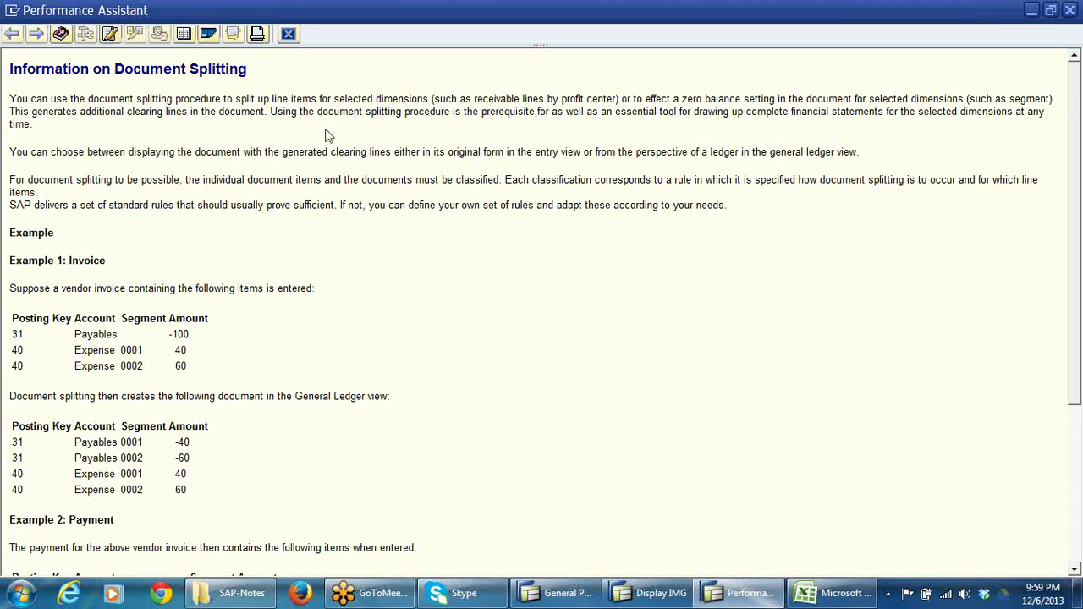
left_click(288, 34)
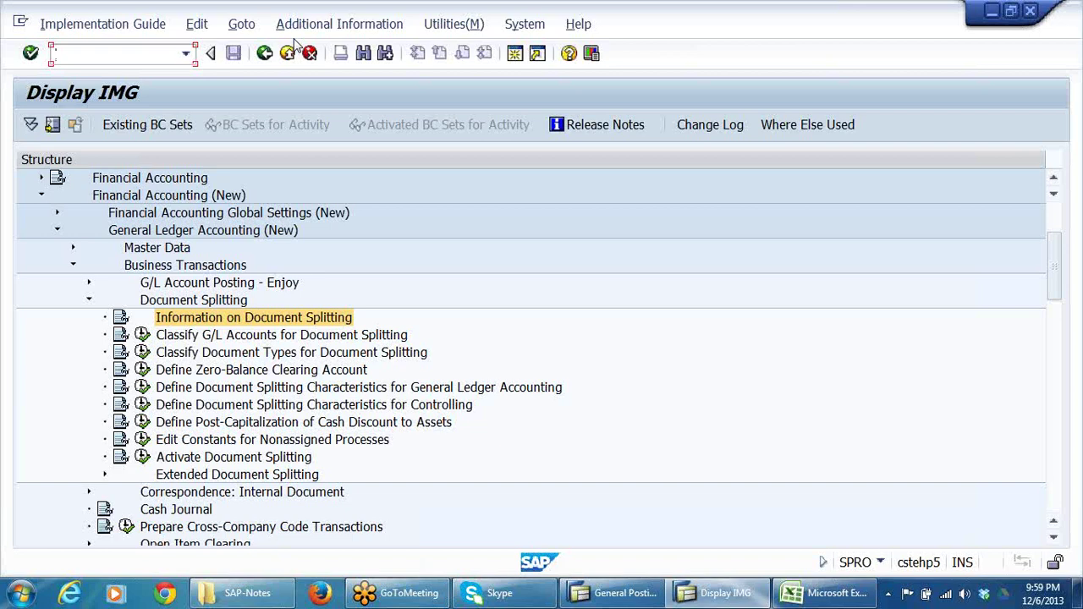
Step: Open the Classify G/L Accounts for Document Splitting activity with DRCA as the chart of accounts
left_click(263, 351)
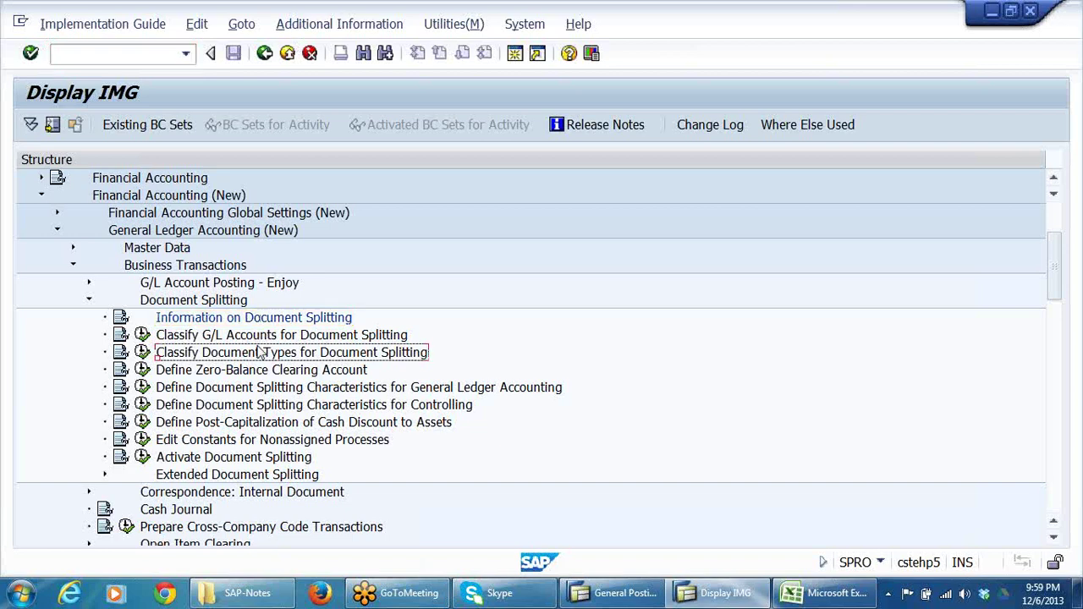
left_click(355, 336)
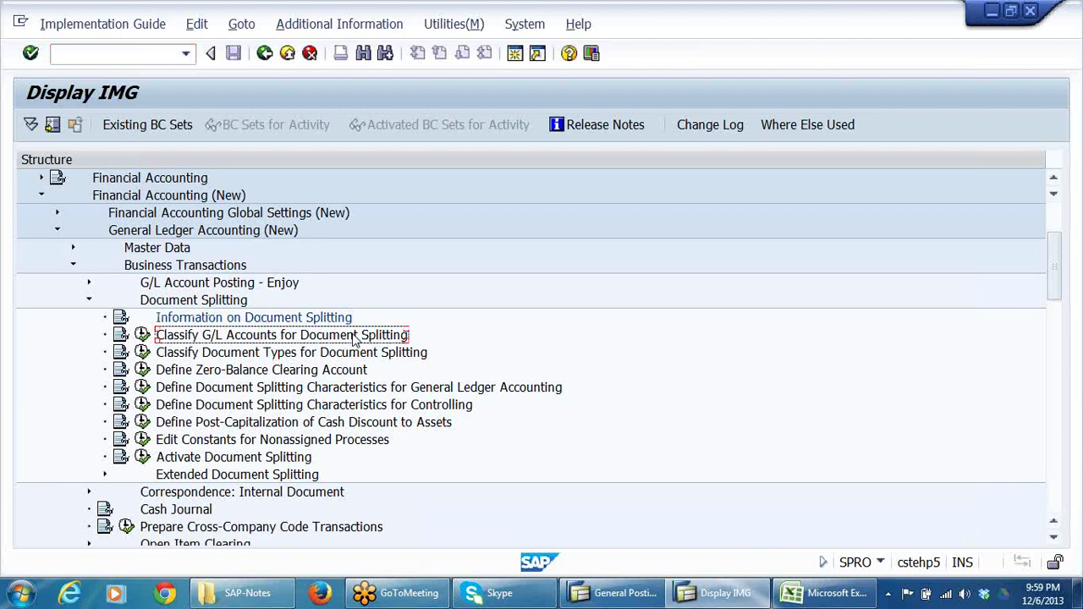
left_click(143, 336)
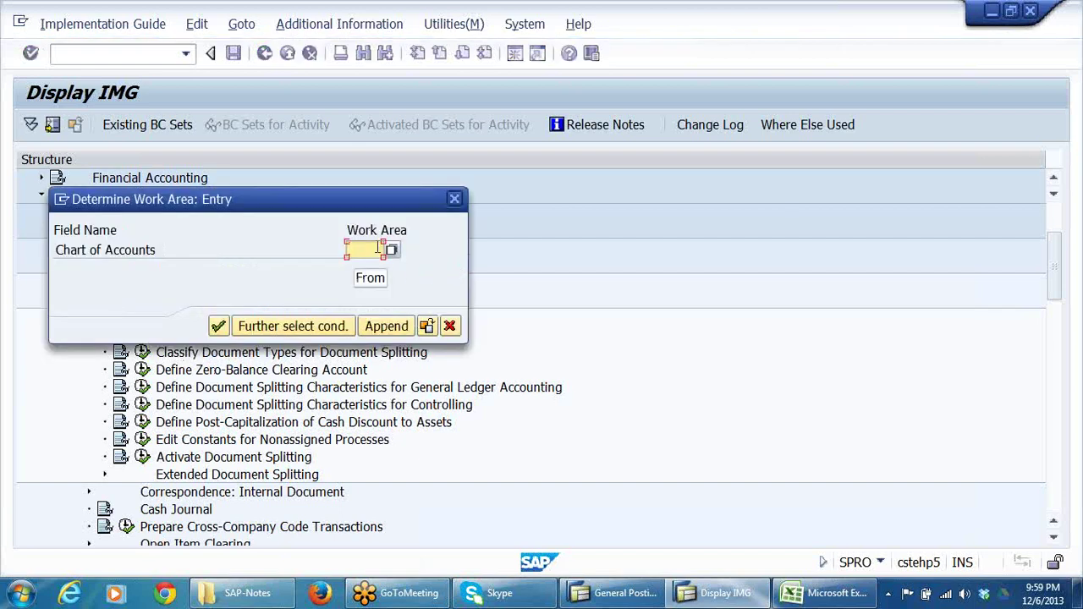
type("drca")
key("Return")
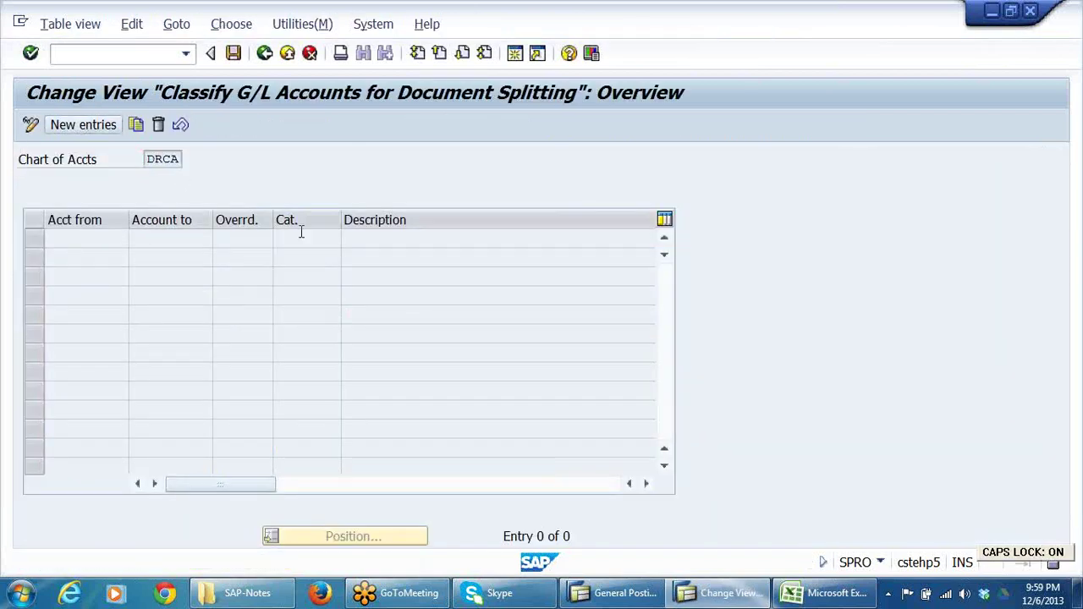
Step: Widen the Acct from and Cat. columns, start new entries, and set the first row's category to 01000 (Balance Sheet Account)
left_click_drag(129, 220, 193, 220)
left_click_drag(403, 220, 444, 220)
left_click(365, 237)
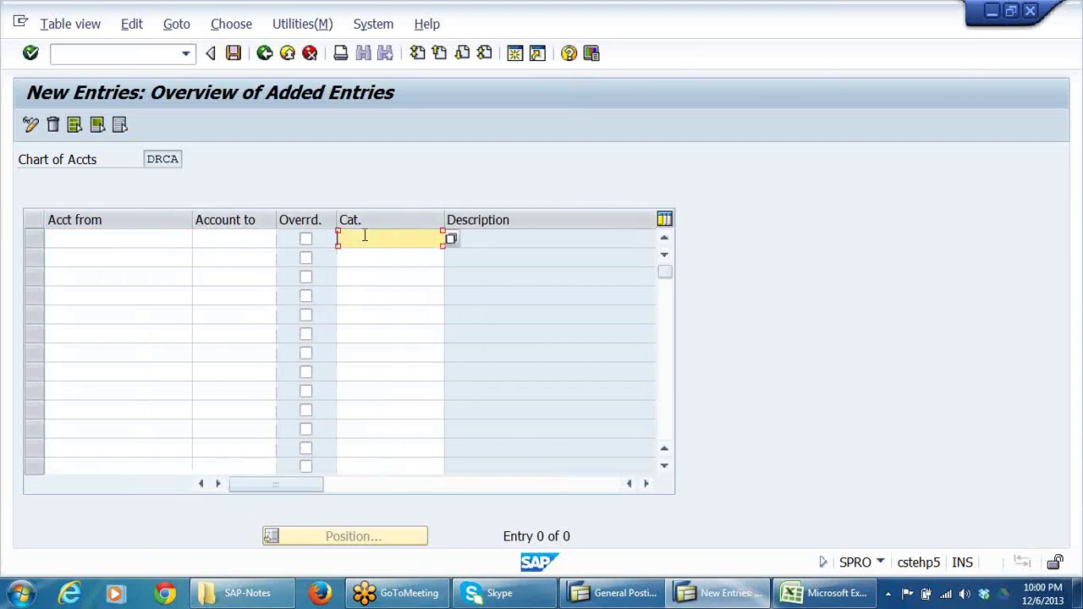
left_click(450, 239)
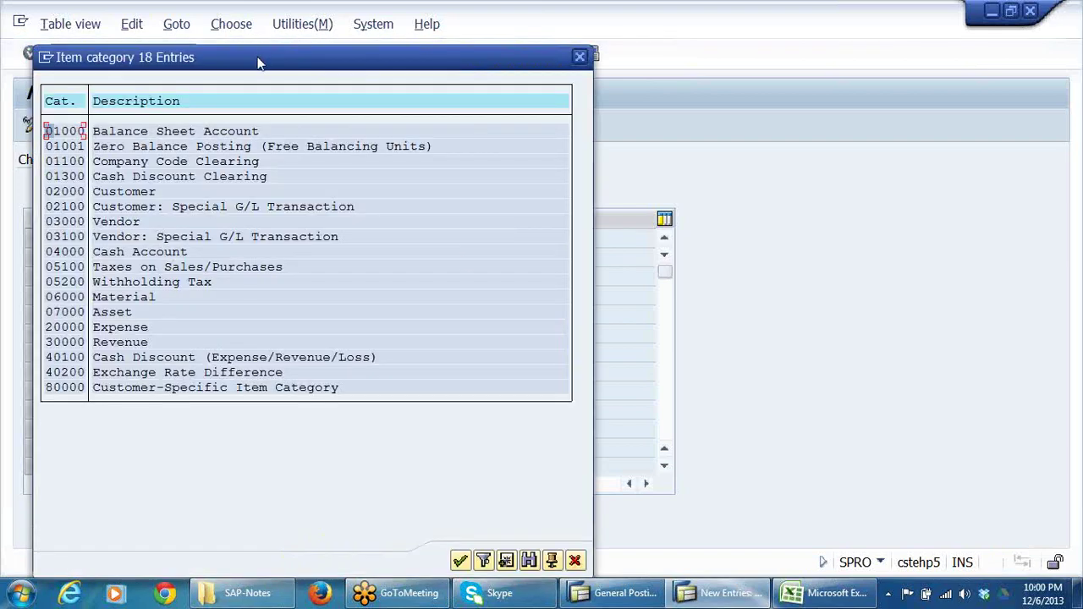
left_click_drag(259, 64, 702, 51)
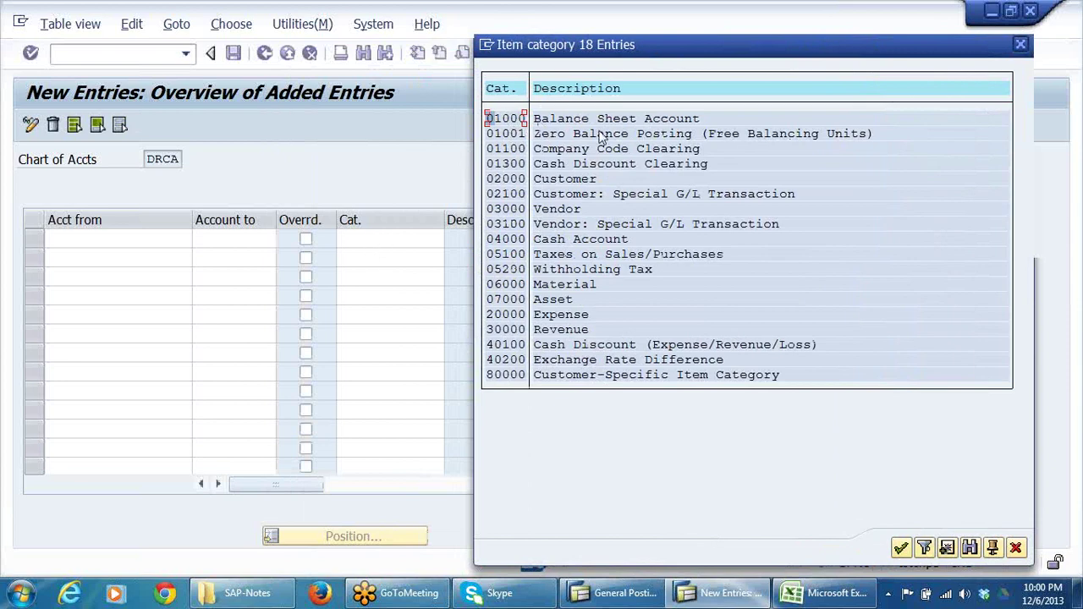
double_click(504, 125)
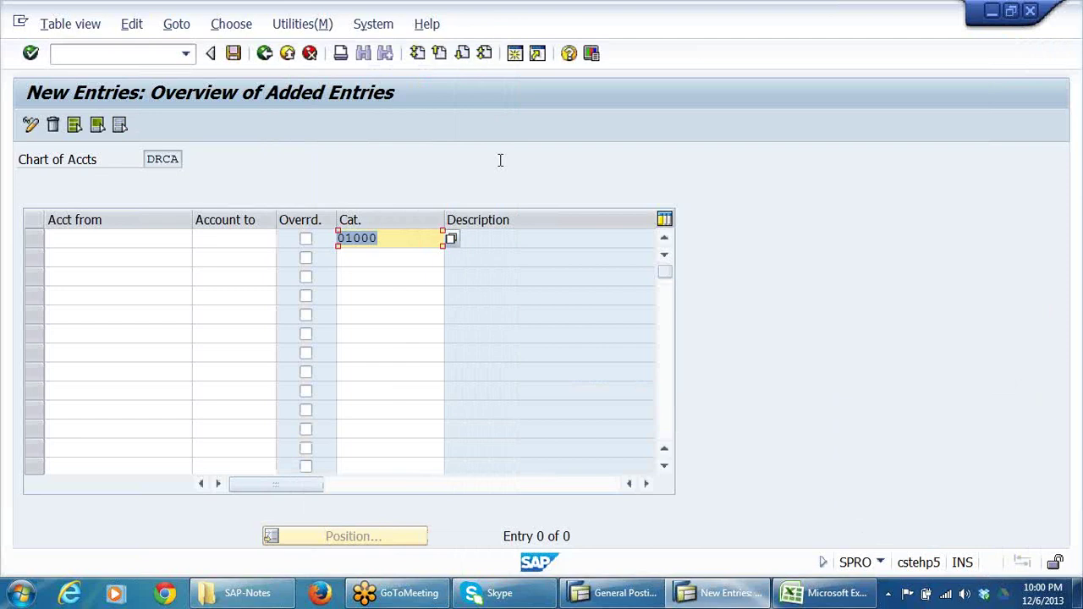
Step: Examine the available item categories for the second row, from Balance Sheet Account through the customer and vendor categories, and close the list
left_click(413, 259)
left_click(451, 257)
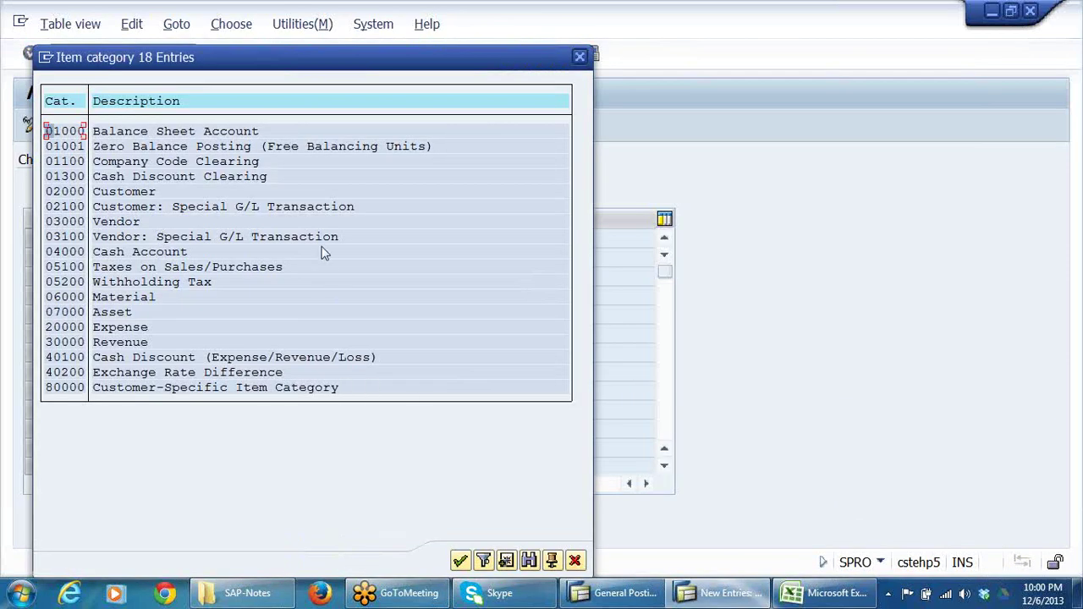
left_click_drag(262, 61, 827, 10)
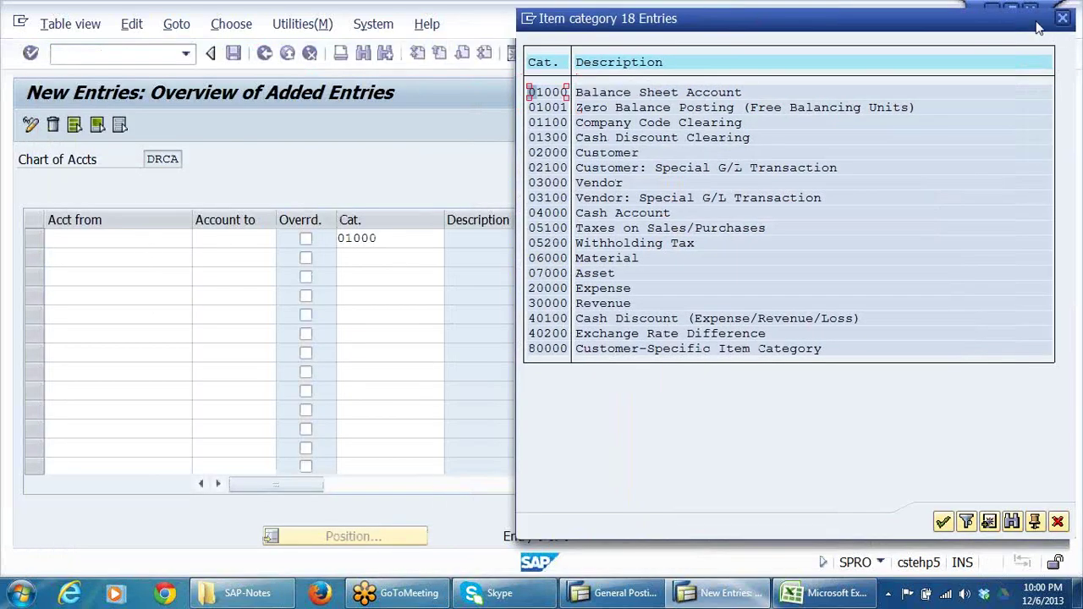
left_click_drag(1024, 20, 977, 30)
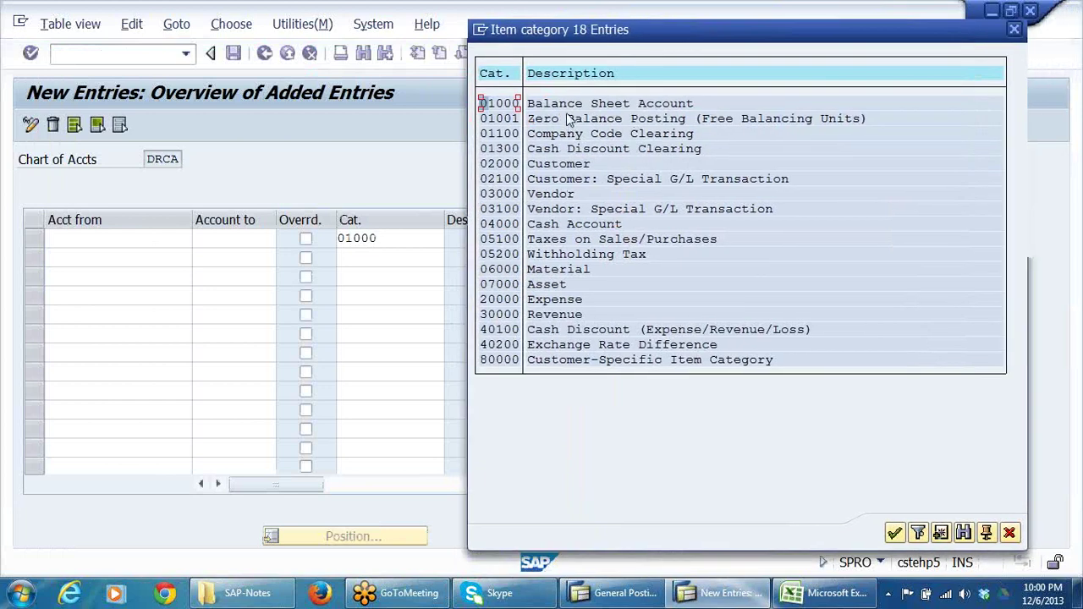
left_click(629, 105)
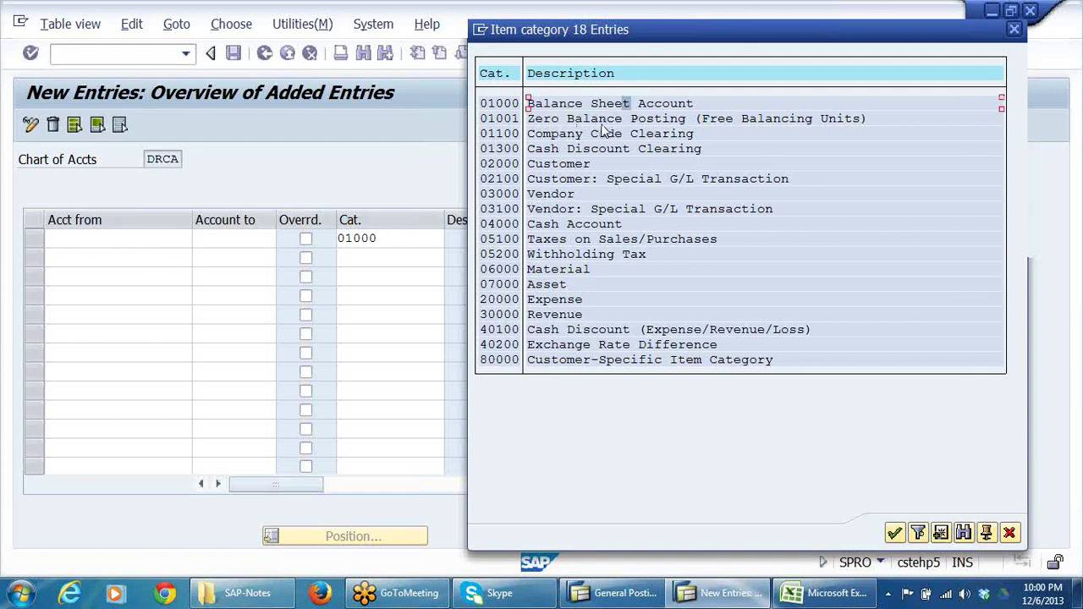
left_click(563, 150)
left_click(555, 165)
left_click(554, 182)
left_click(556, 194)
left_click(558, 210)
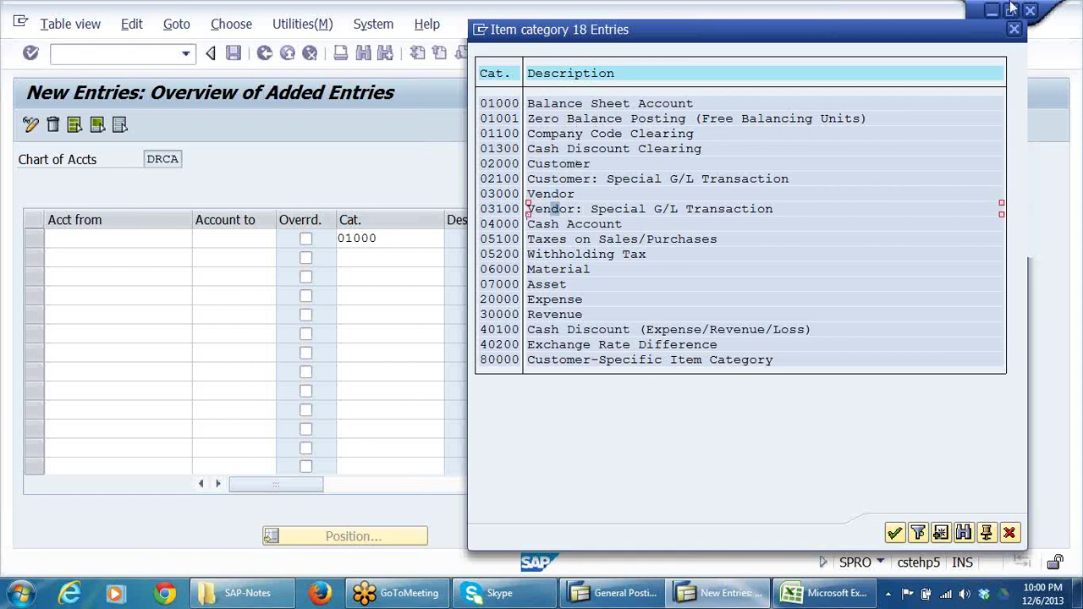
left_click(1015, 33)
Step: Narrow the Acct from column and assign the account range 100001 to 100100 to the Balance Sheet Account entry
left_click(143, 242)
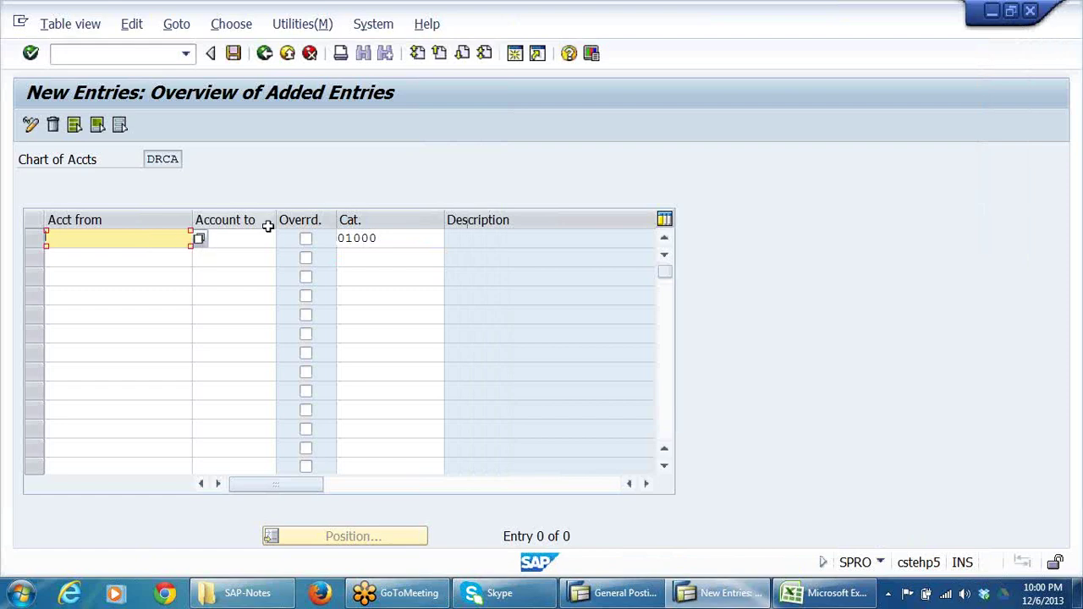
left_click_drag(192, 220, 160, 220)
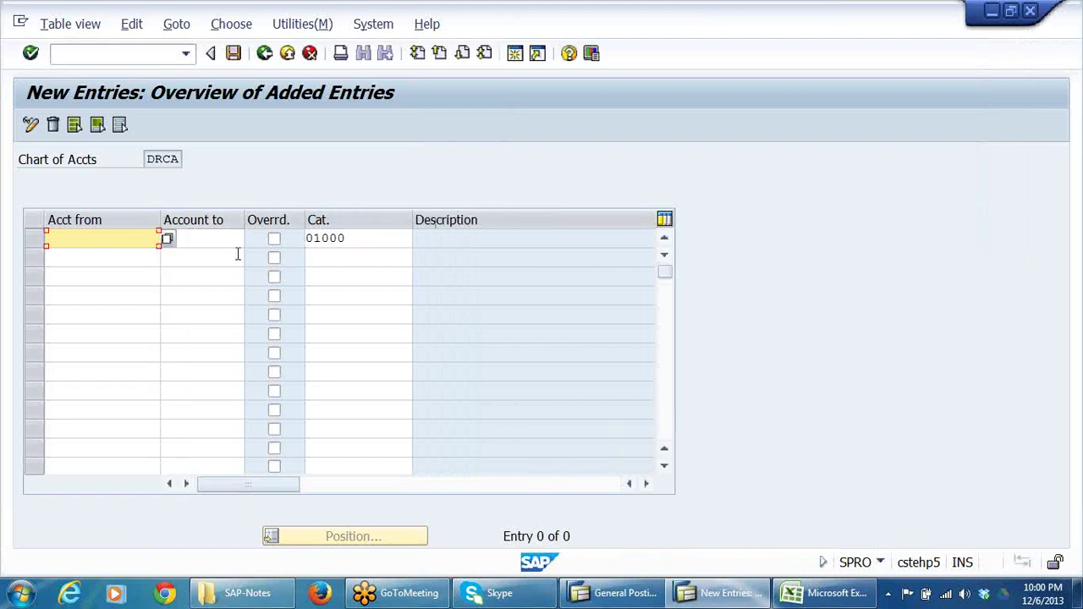
left_click(135, 295)
left_click(131, 241)
left_click(220, 236)
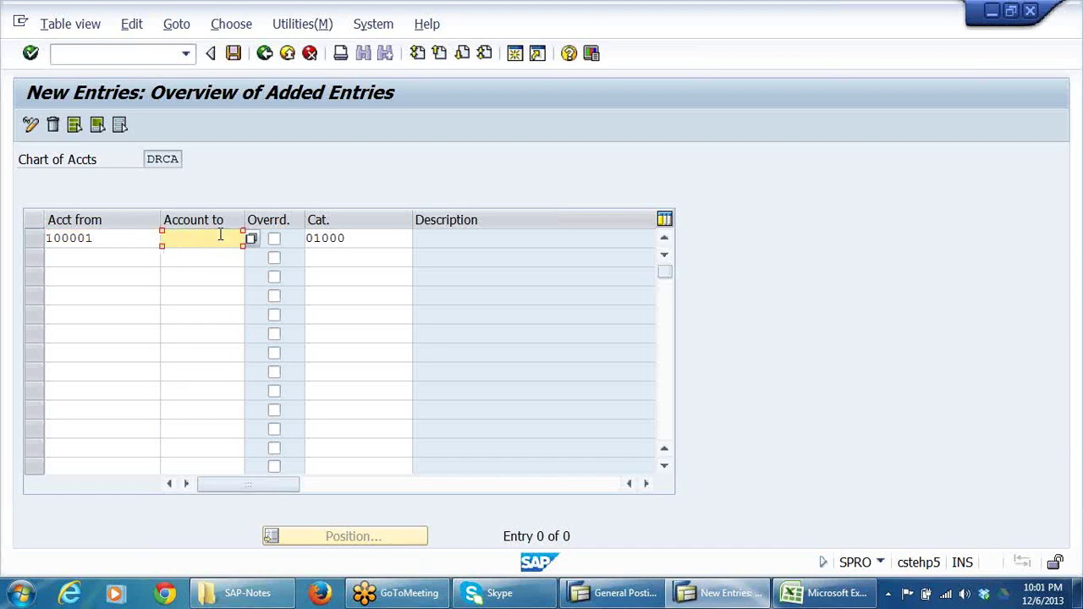
type("100100")
key("Return")
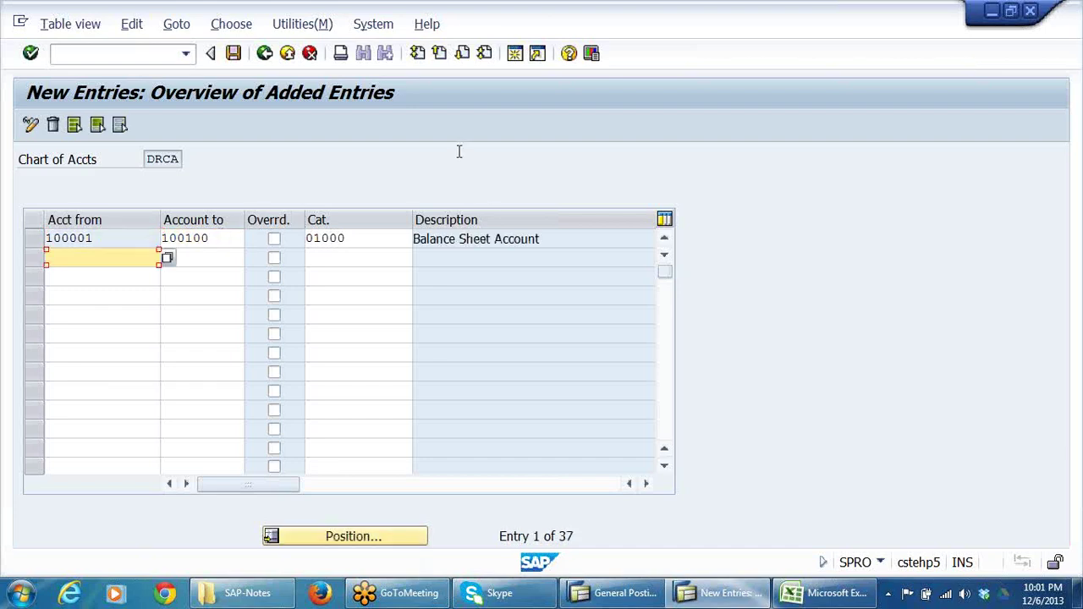
left_click(362, 260)
left_click(420, 259)
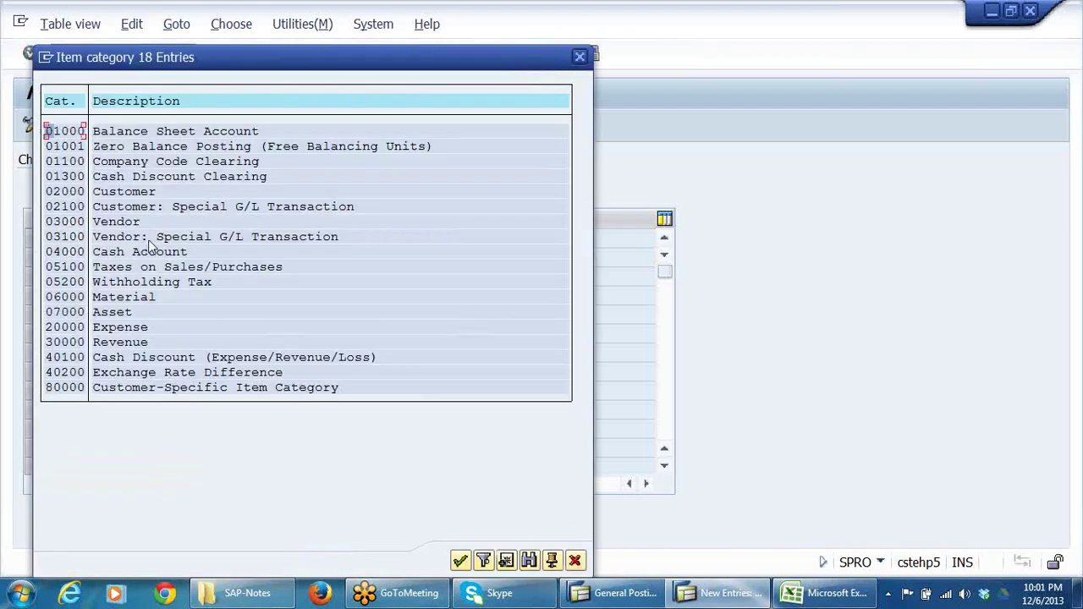
left_click(113, 193)
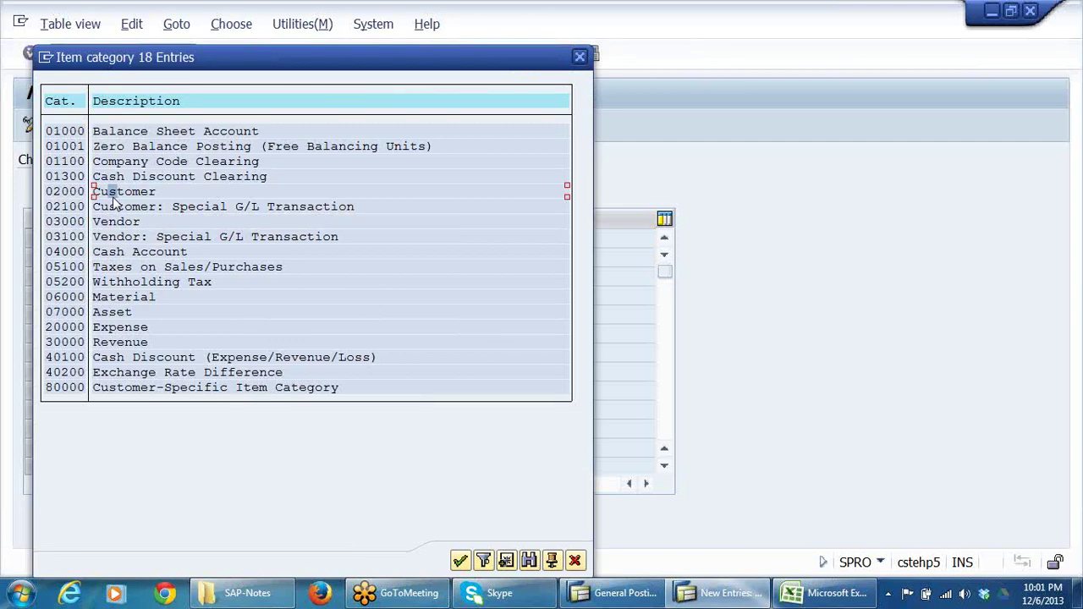
double_click(74, 251)
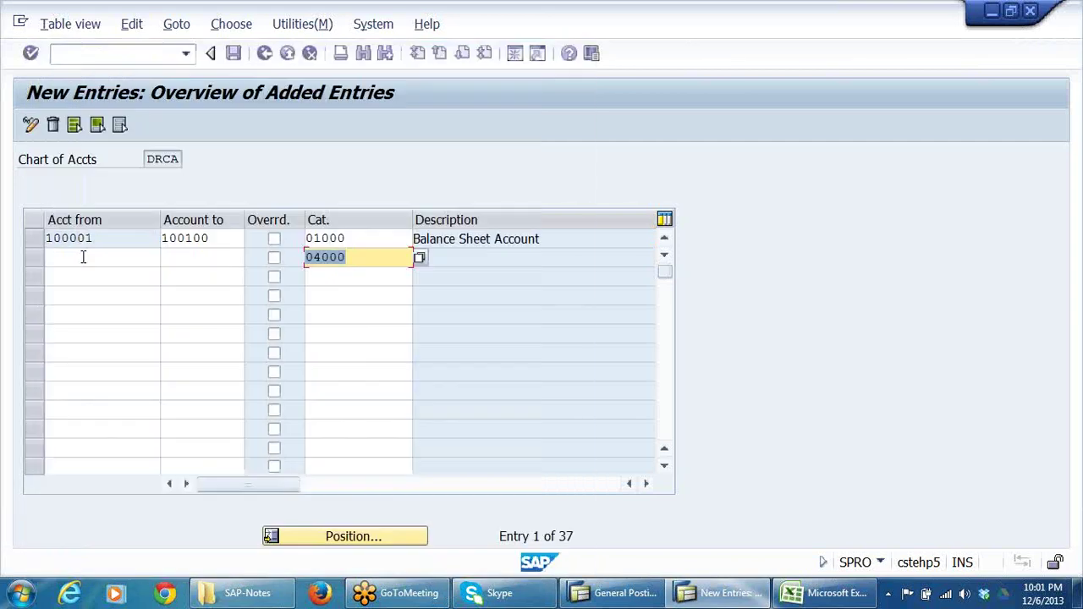
key("Return")
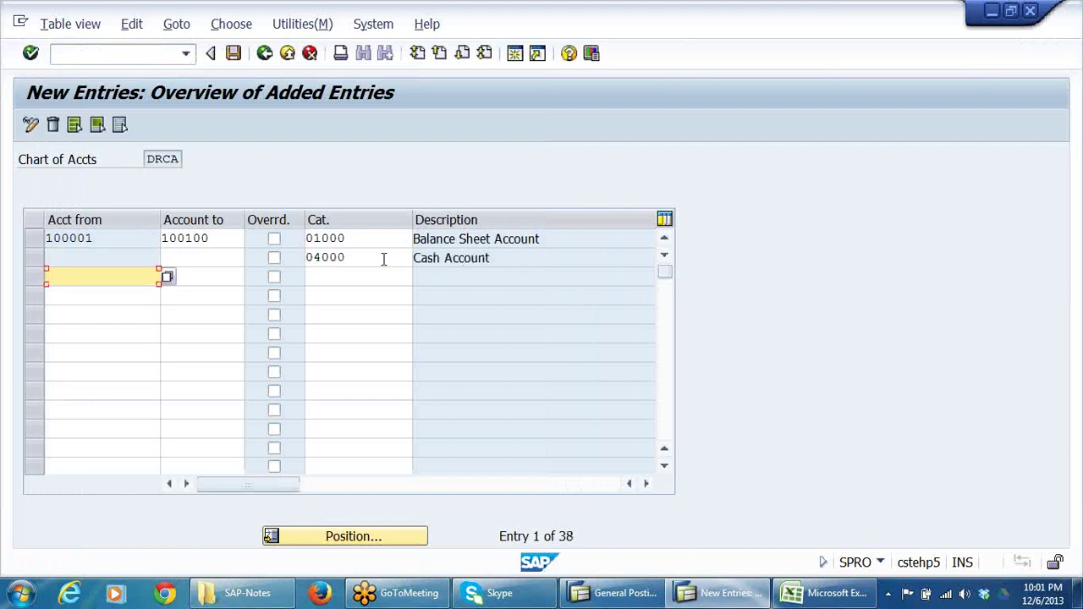
left_click(35, 262)
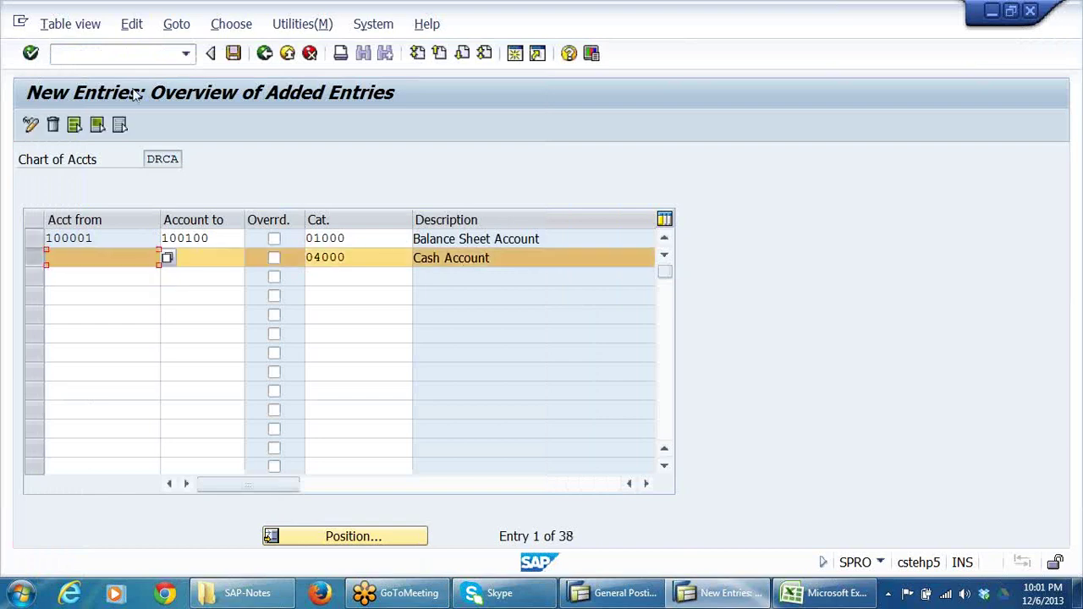
left_click(52, 127)
Step: Save the Balance Sheet Account entry under customizing request CSTK900188
left_click(234, 55)
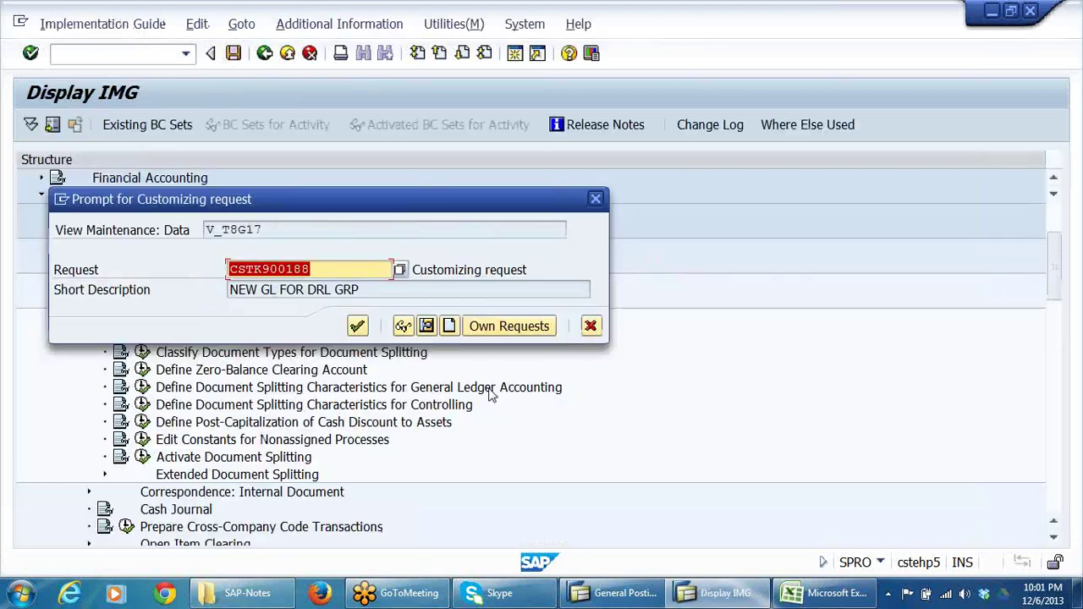
left_click(358, 326)
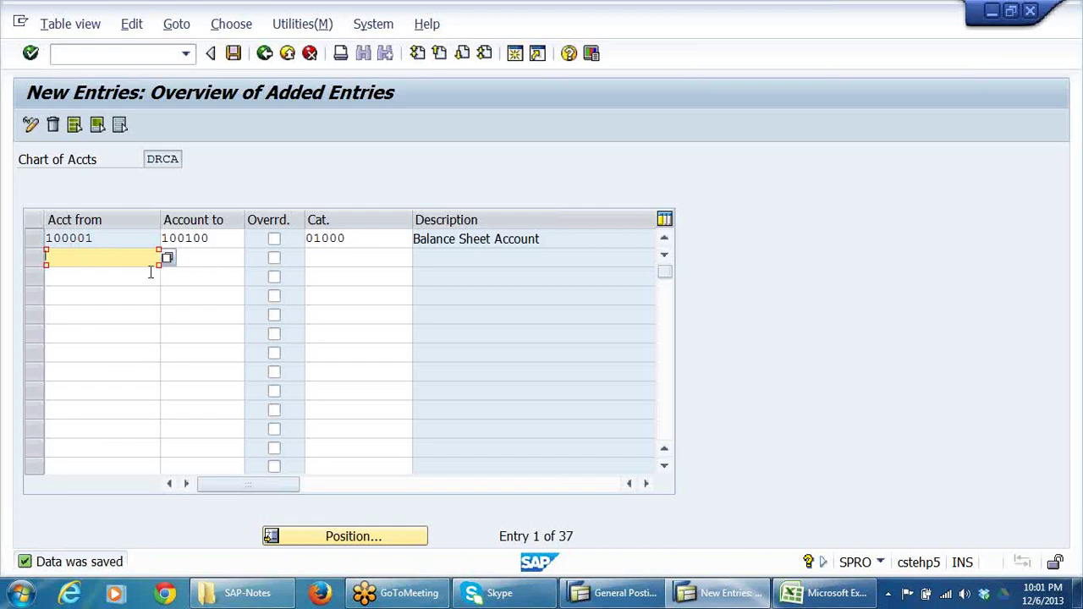
Step: Set the second row's item category to 04000 (Cash Account) from the list of available categories
left_click(352, 258)
left_click(419, 257)
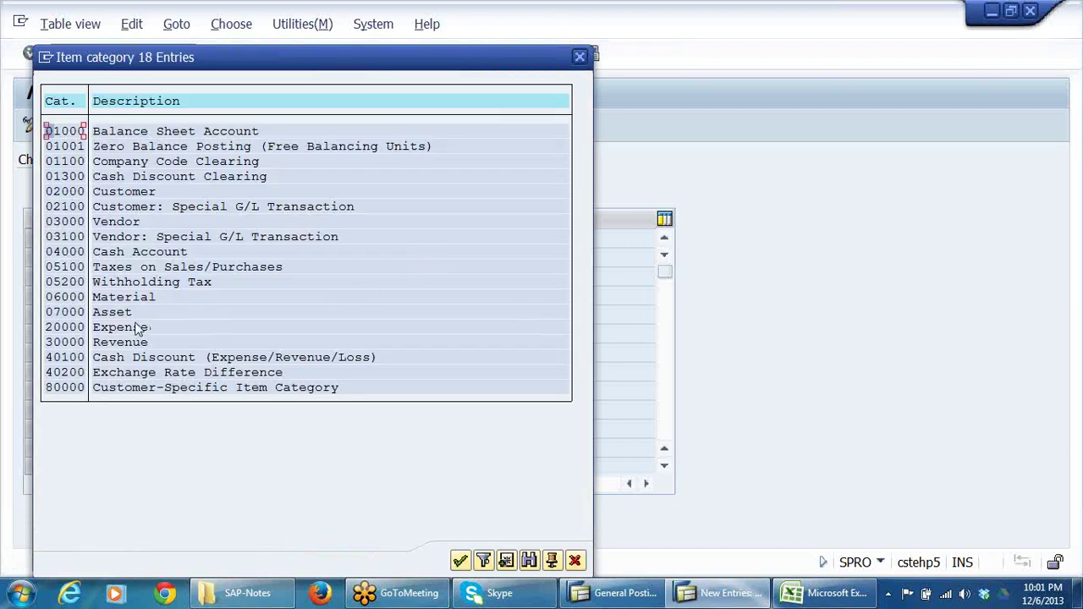
left_click(128, 176)
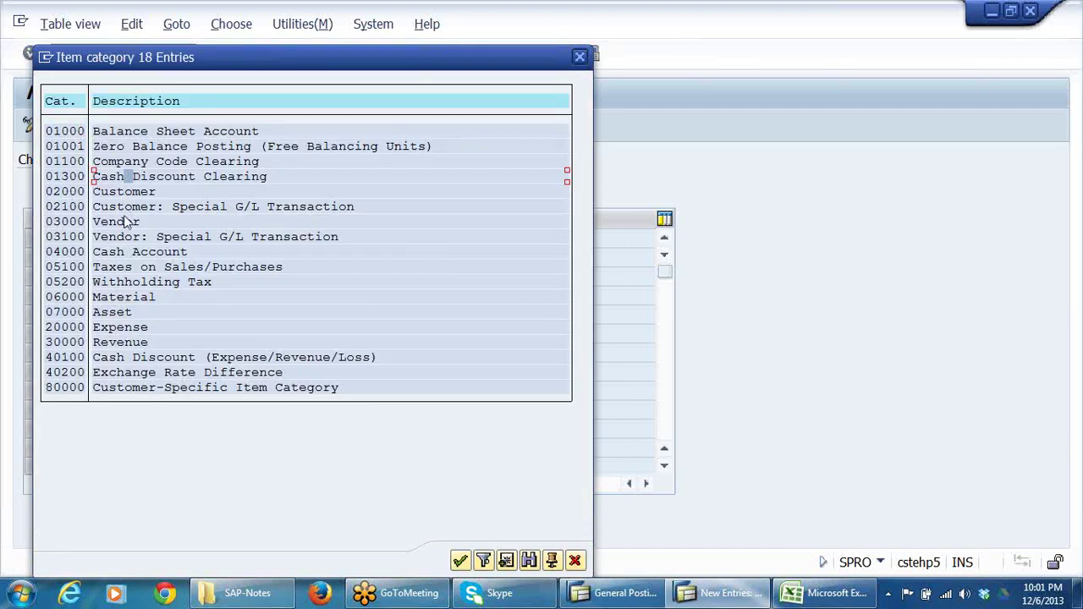
left_click(123, 251)
double_click(121, 251)
Step: Assign the account range 200401 to 200500 to the Cash Account entry
left_click(103, 258)
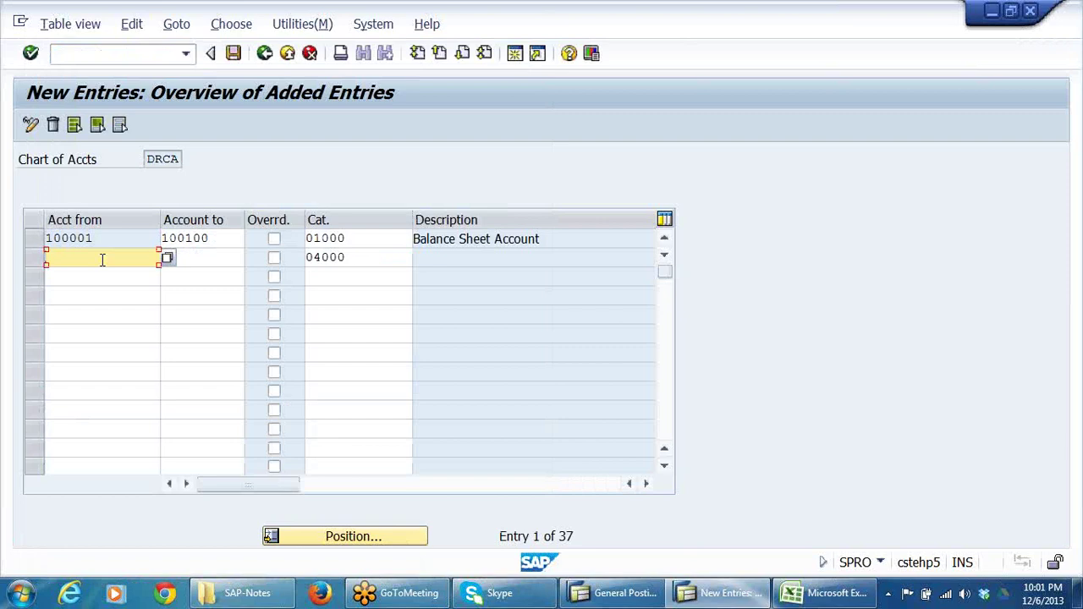
type("200405")
key("BackSpace")
type("1")
left_click(195, 257)
type("200")
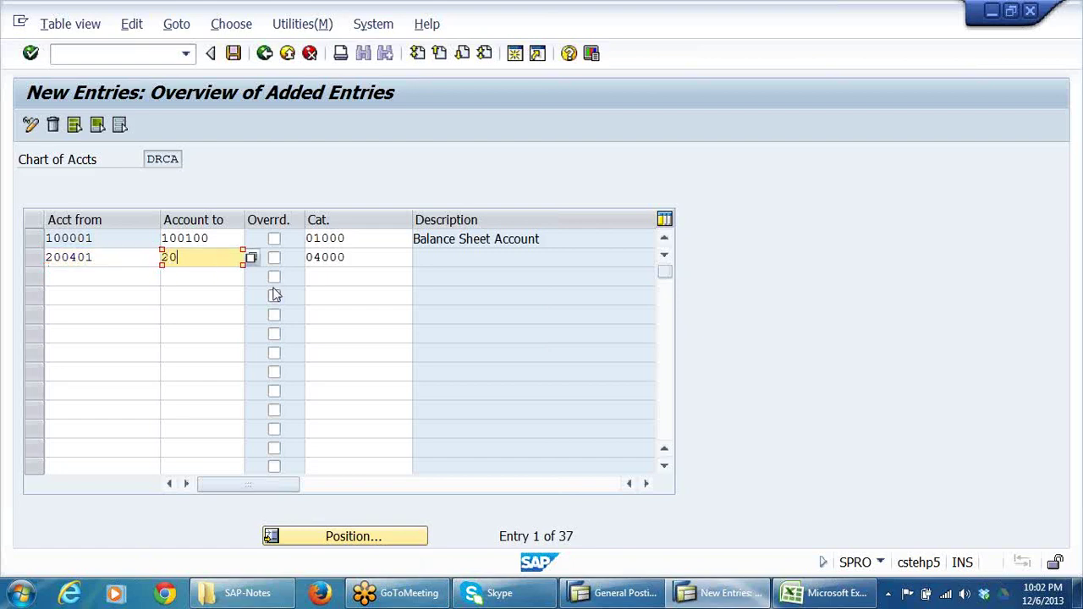
type("500")
key("Return")
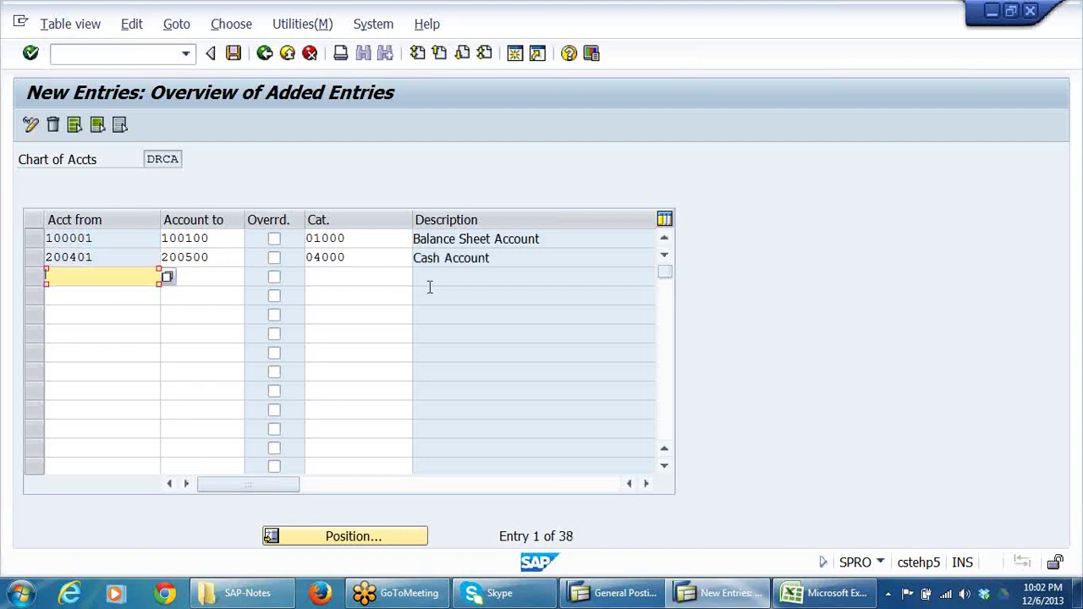
double_click(221, 238)
double_click(218, 257)
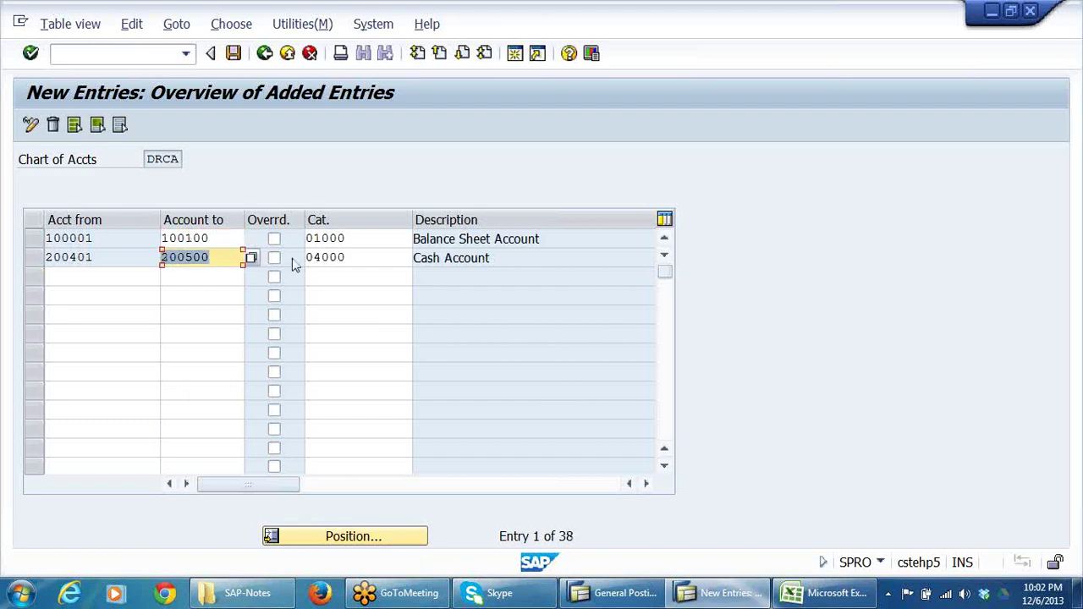
double_click(375, 240)
double_click(367, 261)
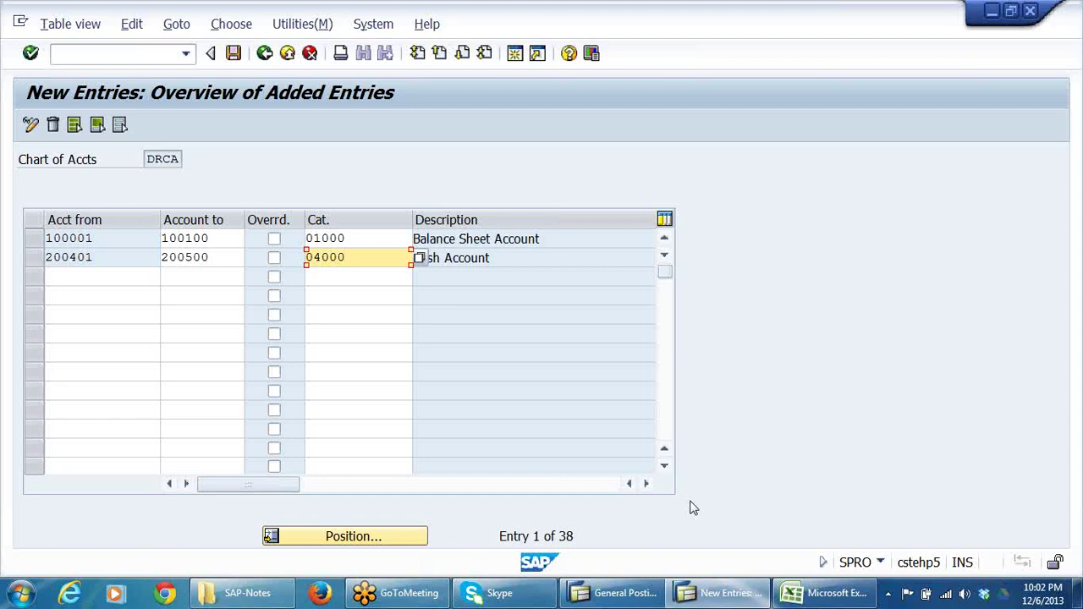
Step: Set the third row's item category to 20000 (Expense) from the list of available categories
left_click(345, 274)
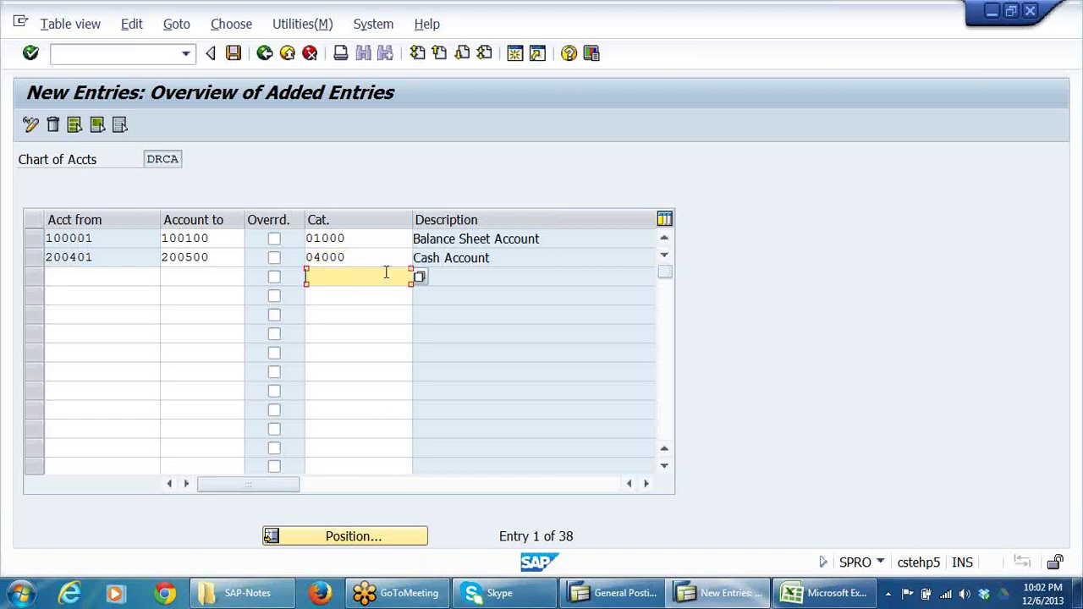
left_click(419, 277)
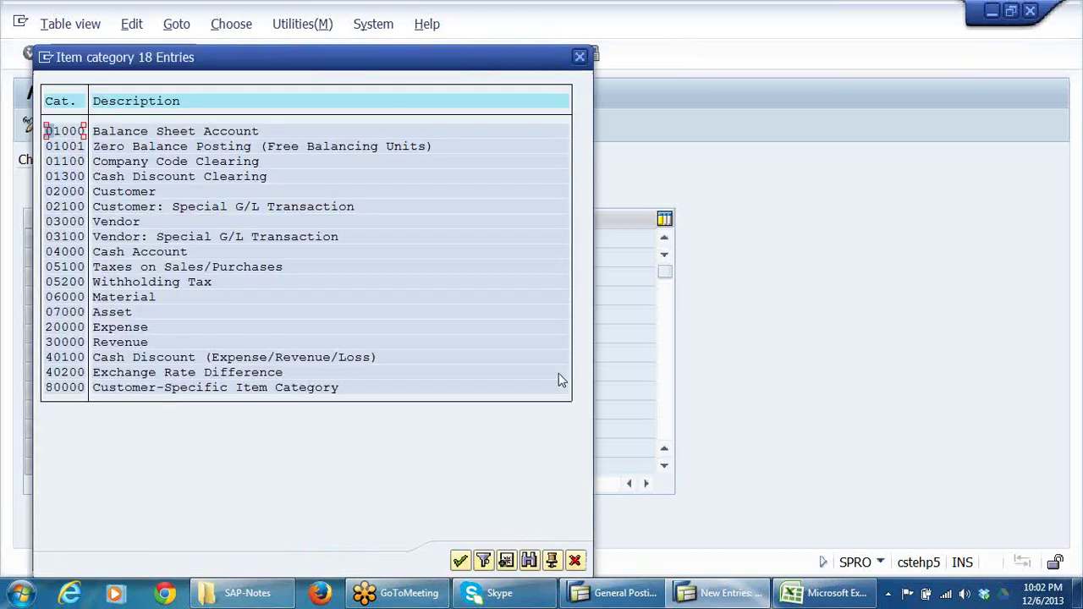
left_click(56, 328)
left_click(57, 344)
double_click(73, 327)
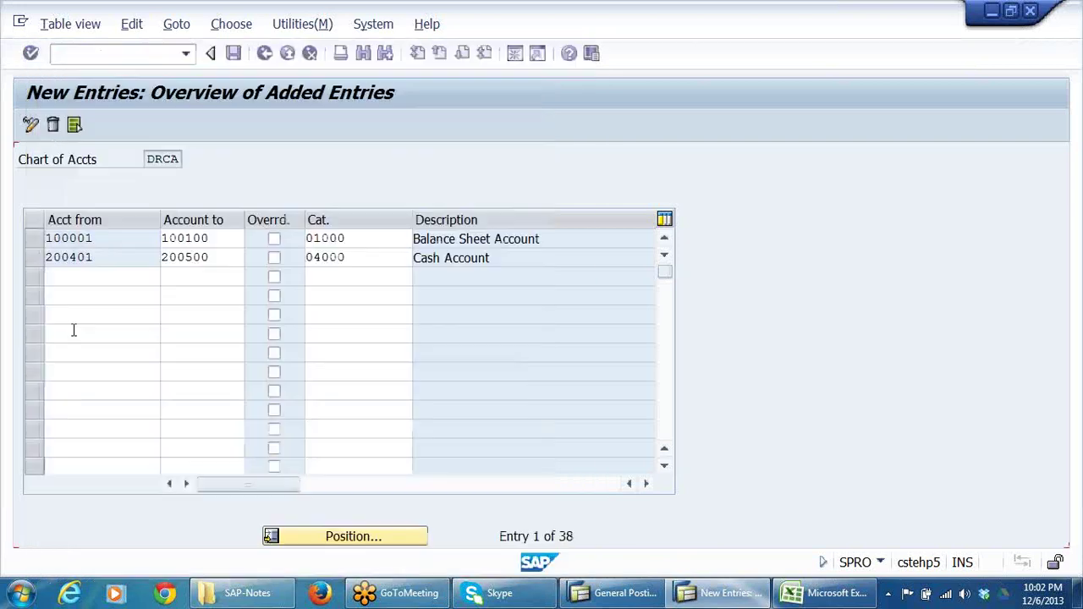
Step: Assign the account range 400001 to 499999 to the Expense entry
left_click(120, 276)
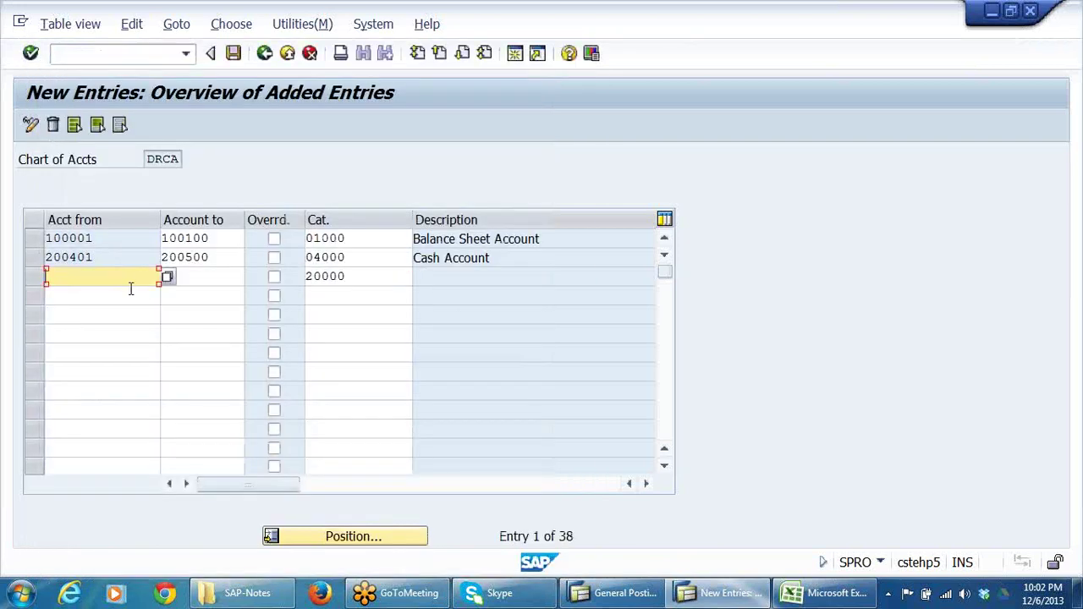
type("400001")
left_click(217, 277)
type("499999")
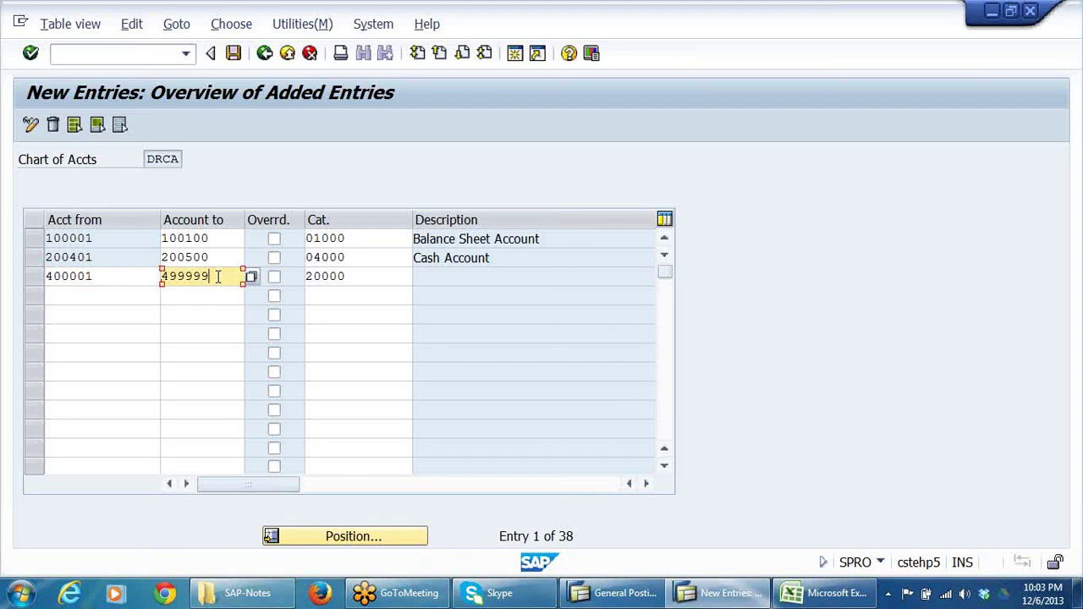
key("Return")
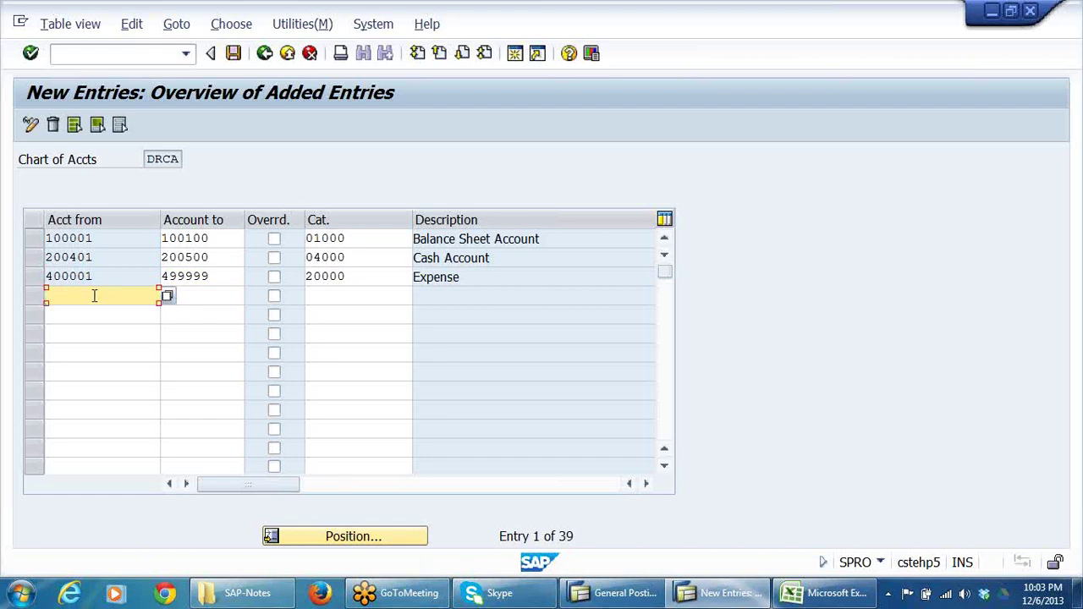
Step: Look up the G/L accounts of company code DRLB for the fourth row and close the list without choosing one
left_click(168, 296)
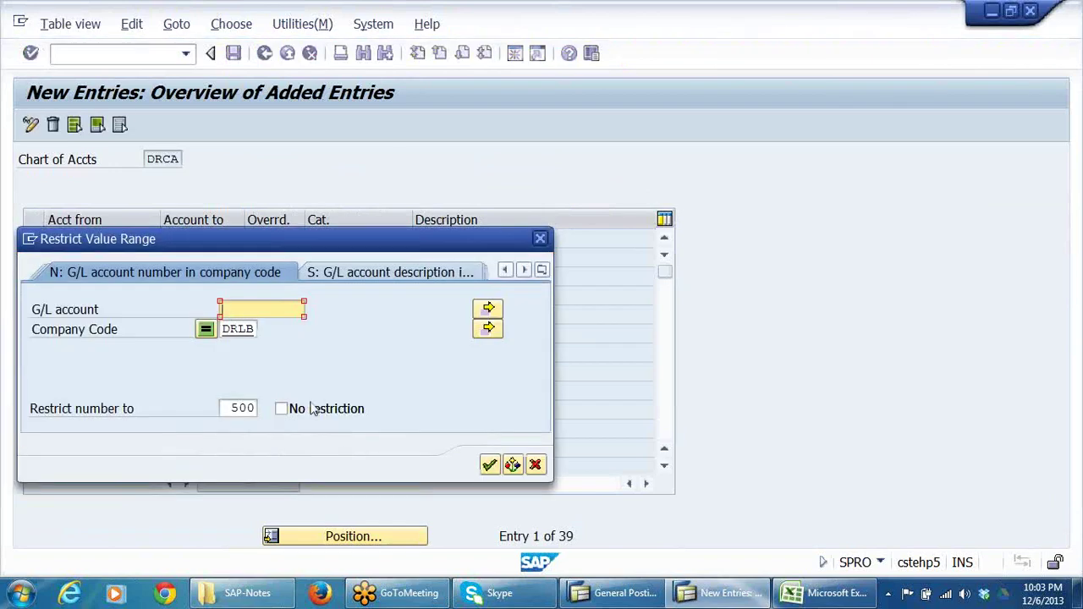
key("Return")
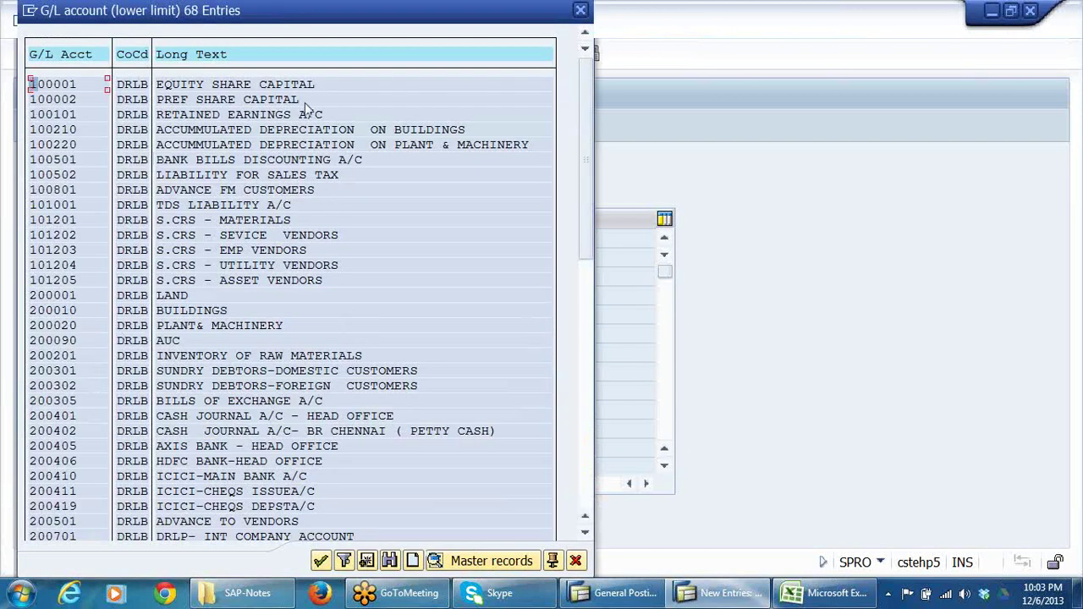
left_click(575, 561)
Step: Set the fourth row's item category to 30000 (Revenue) from the list of available categories
left_click(355, 293)
key("F4")
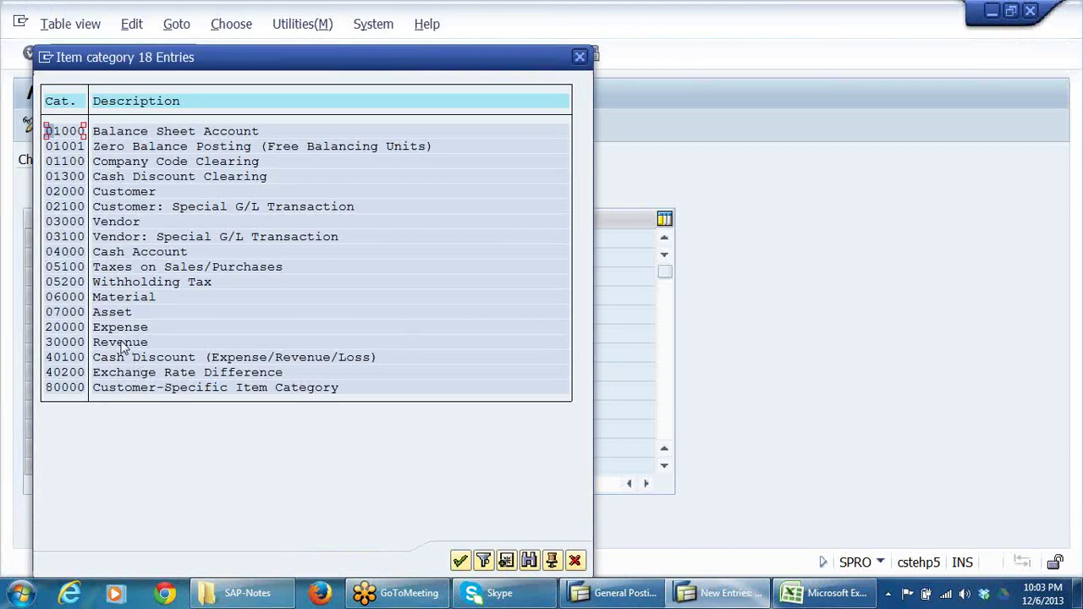
left_click(127, 328)
left_click(127, 340)
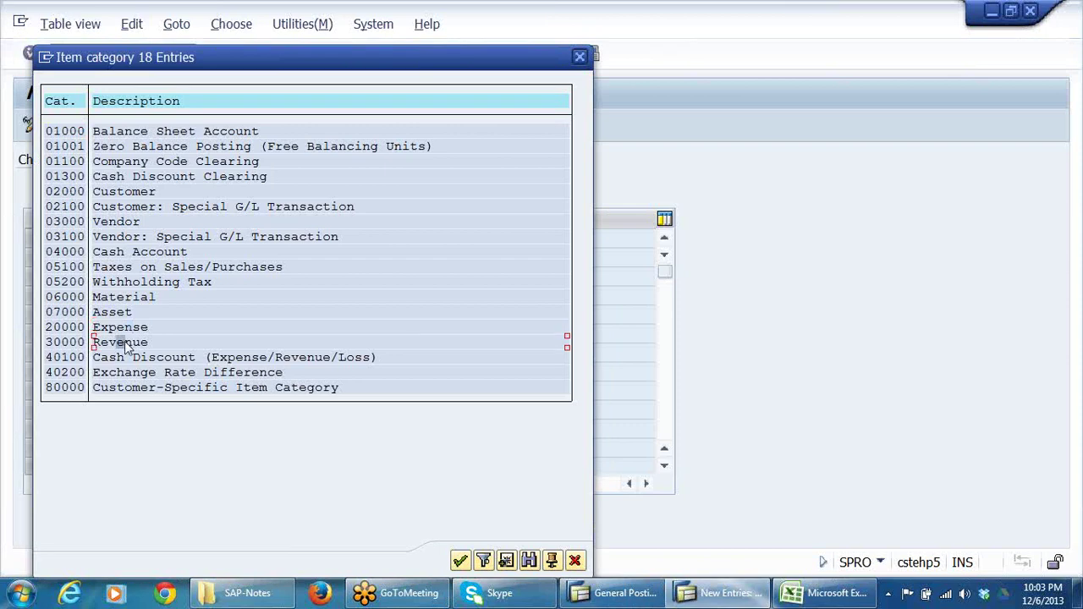
left_click(73, 342)
double_click(73, 342)
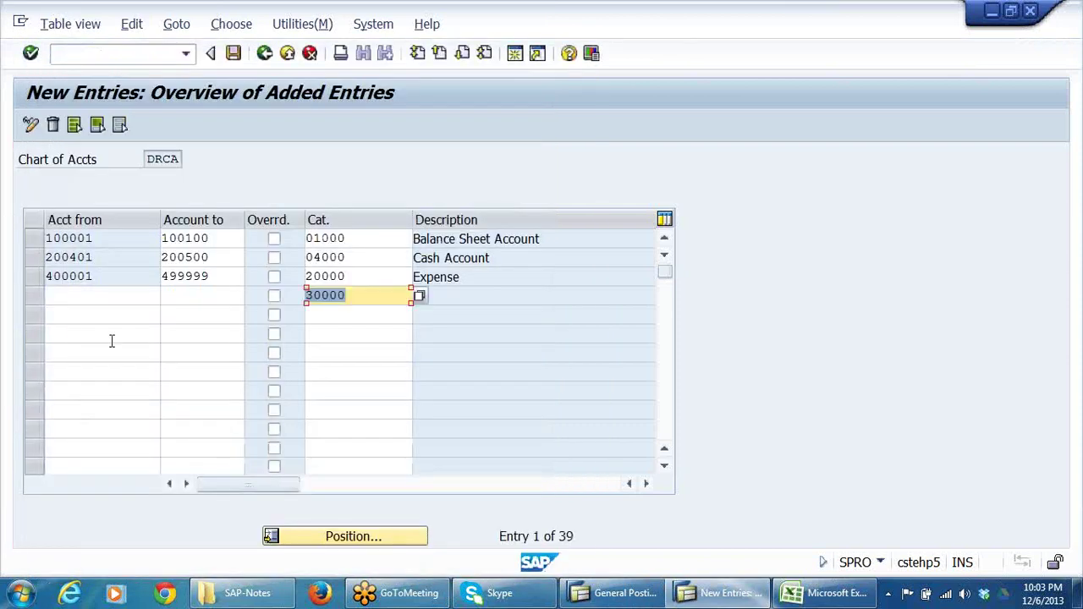
Step: Assign the account range 300001 to 399999 to the Revenue entry
left_click(133, 294)
type("30000")
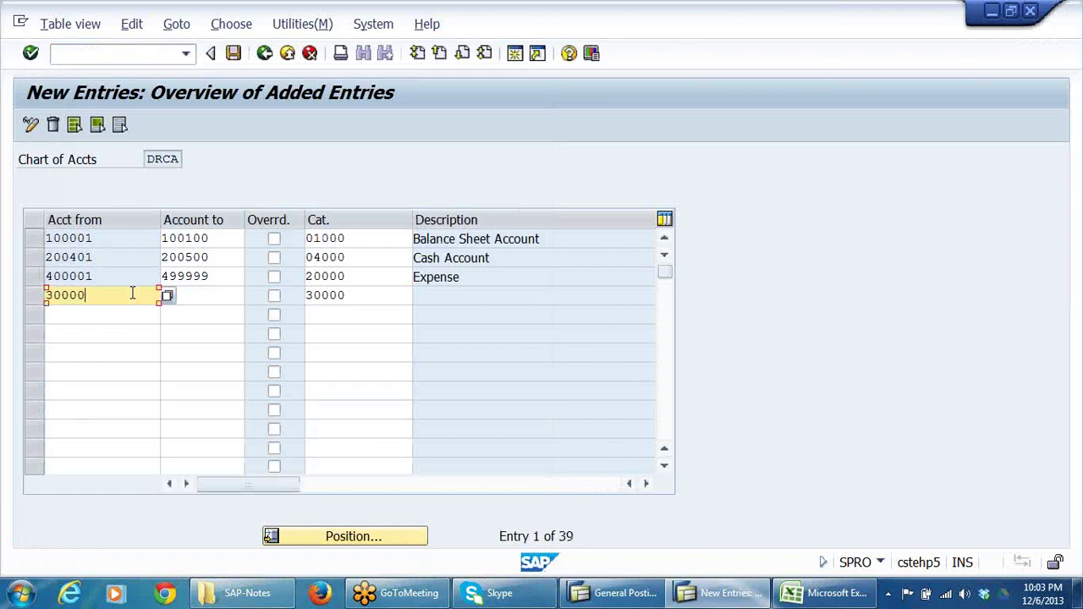
type("1")
left_click(205, 296)
type("3")
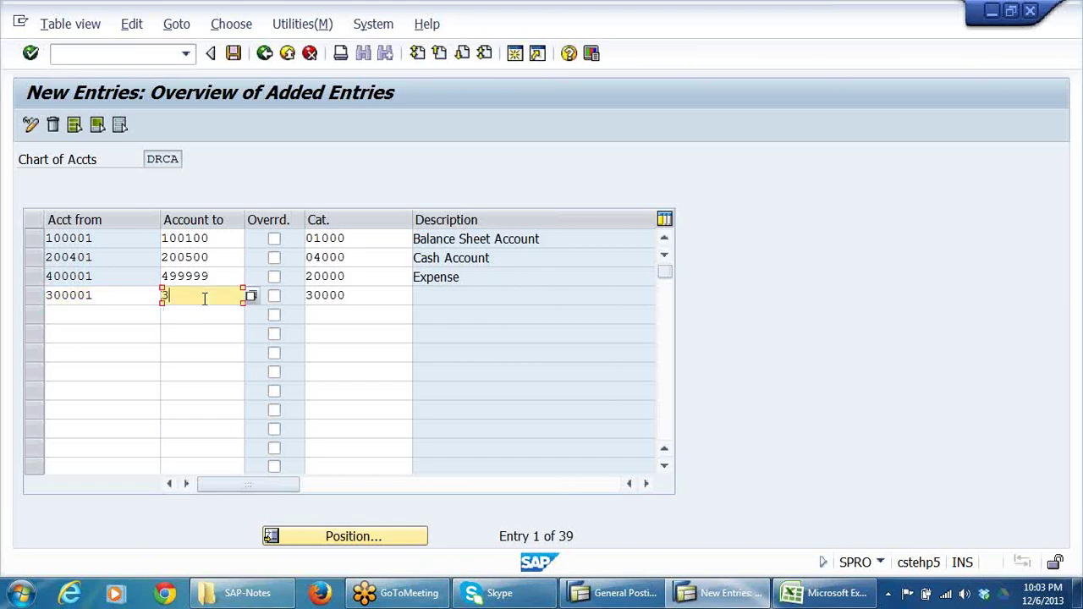
type("99999")
key("Return")
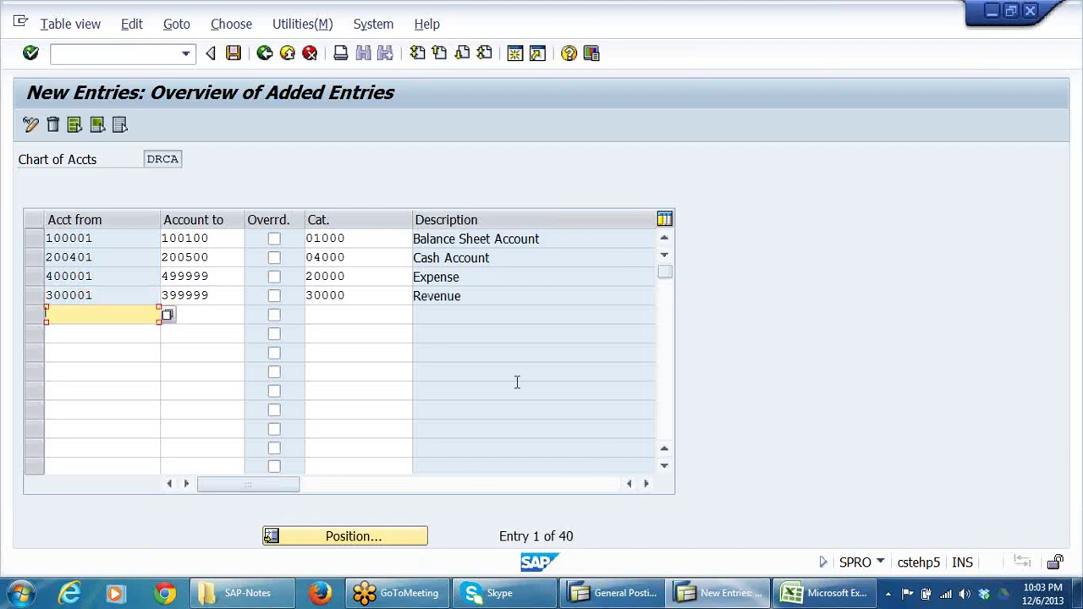
Step: Review the categories assigned to the four entries and the remaining item categories available for the fifth row
left_click(346, 237)
left_click(346, 256)
left_click(343, 294)
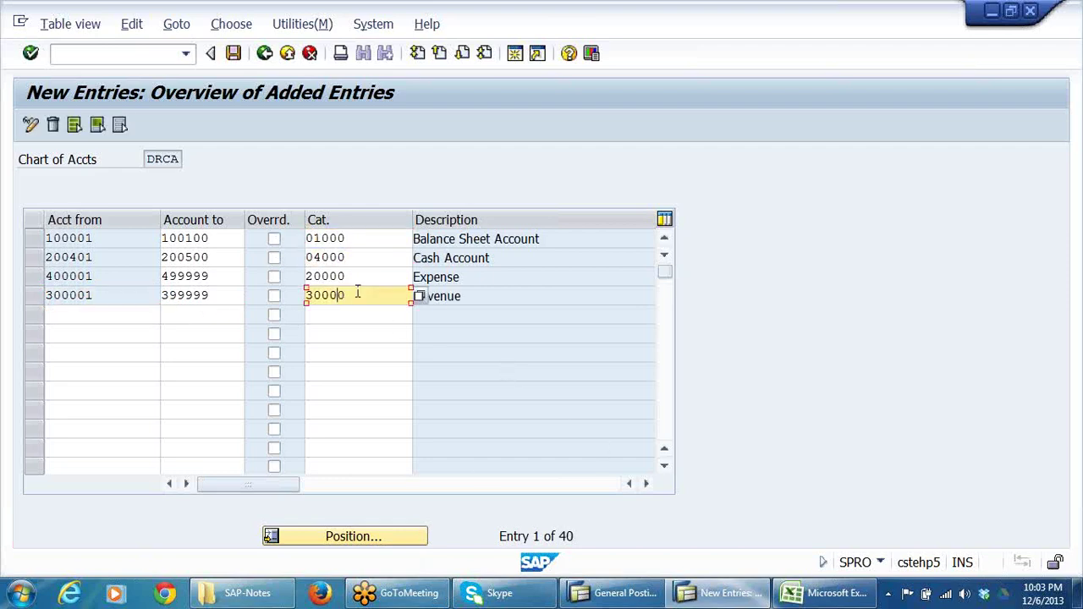
left_click(363, 275)
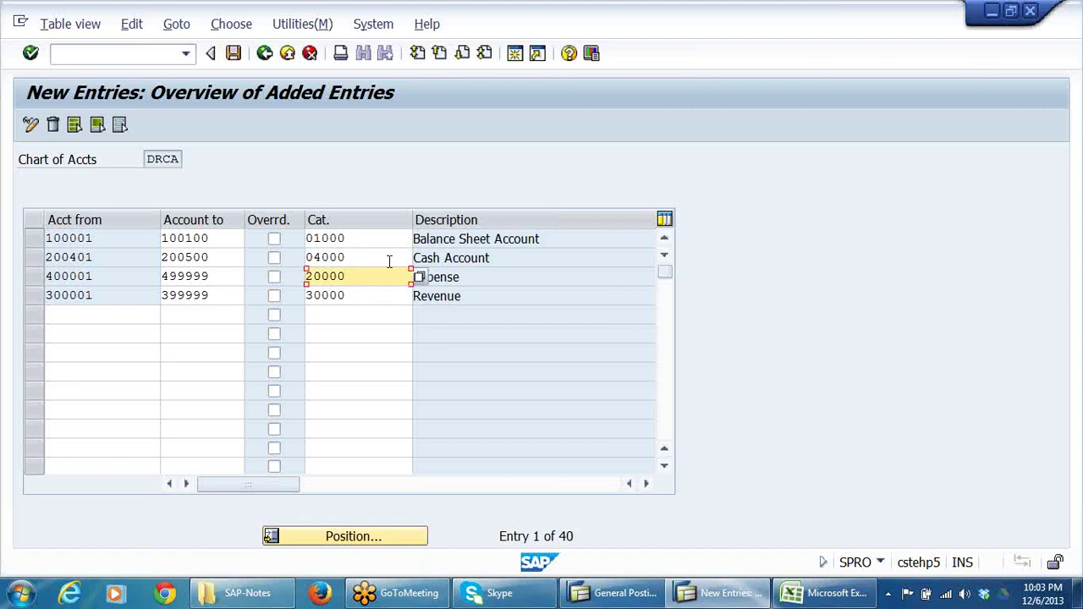
left_click(493, 280)
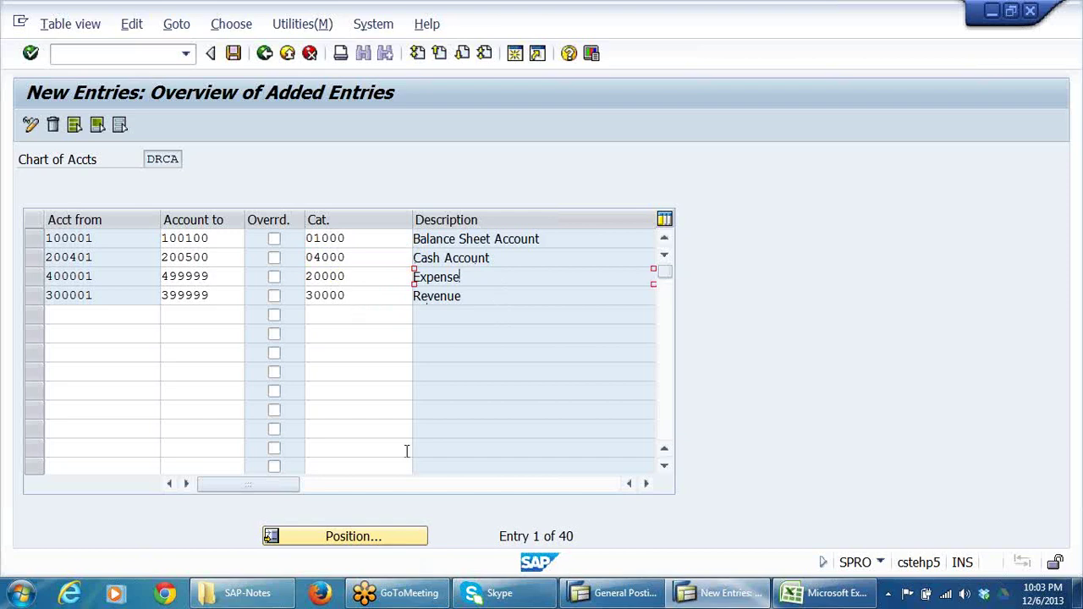
left_click(367, 317)
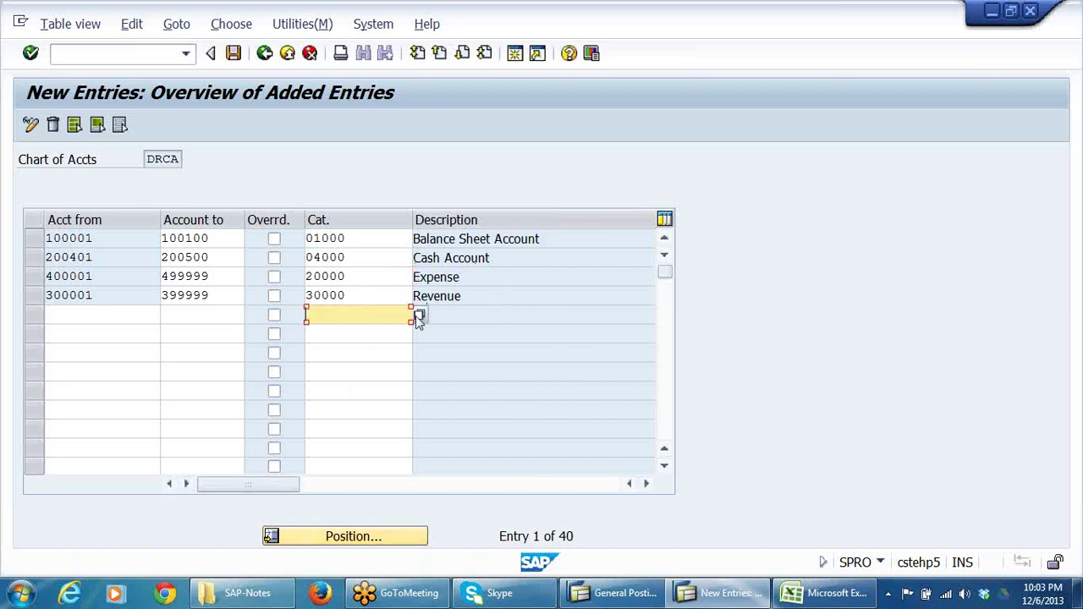
key("Return")
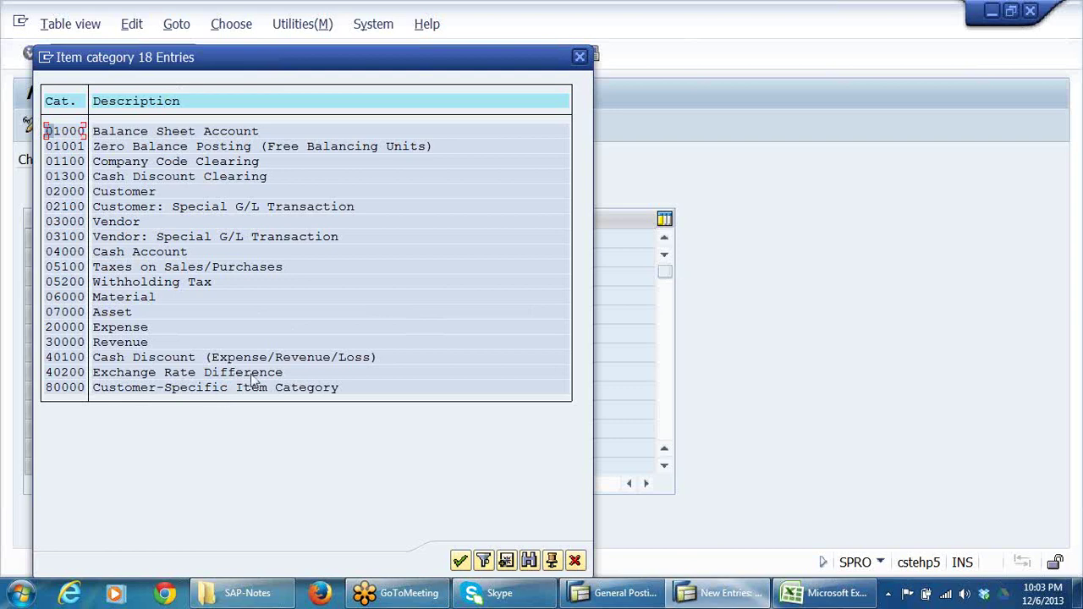
left_click(575, 561)
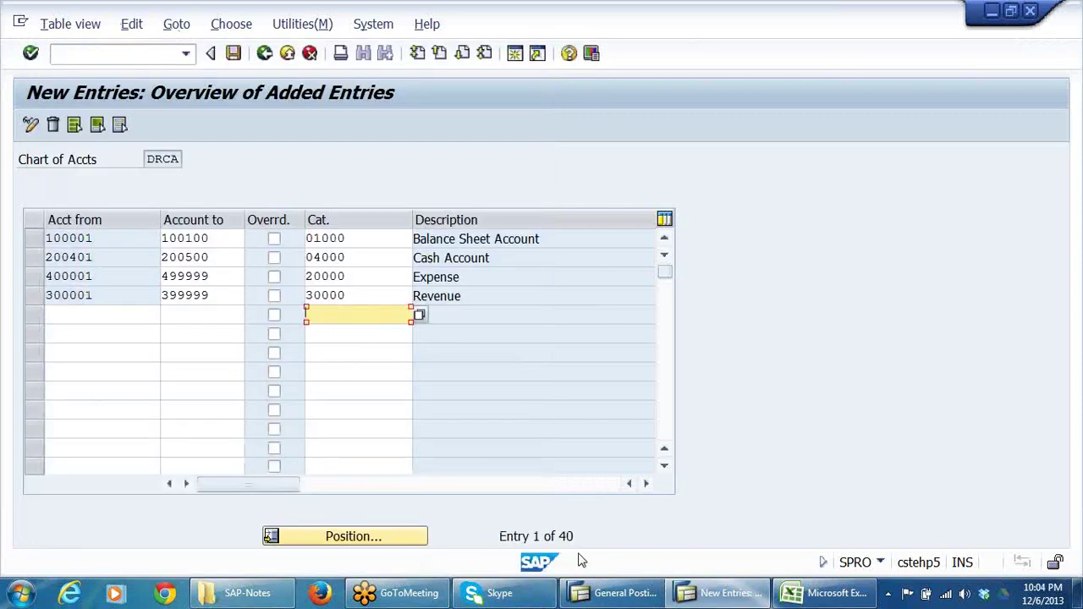
Step: Save the four account classification entries, accept the customizing check messages and return to the document splitting activities in the implementation guide
left_click(234, 56)
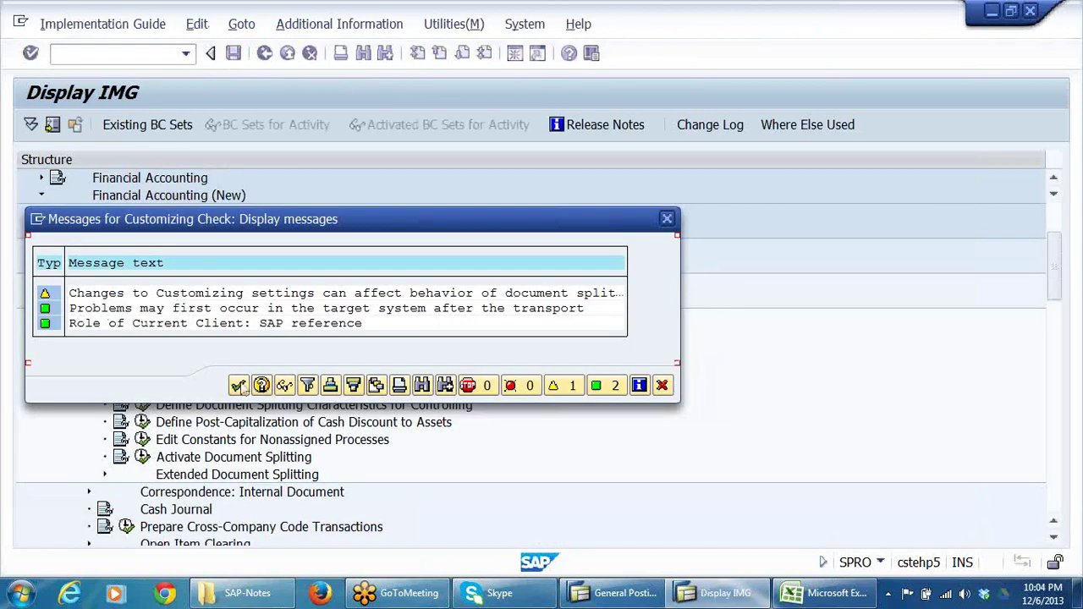
left_click(238, 386)
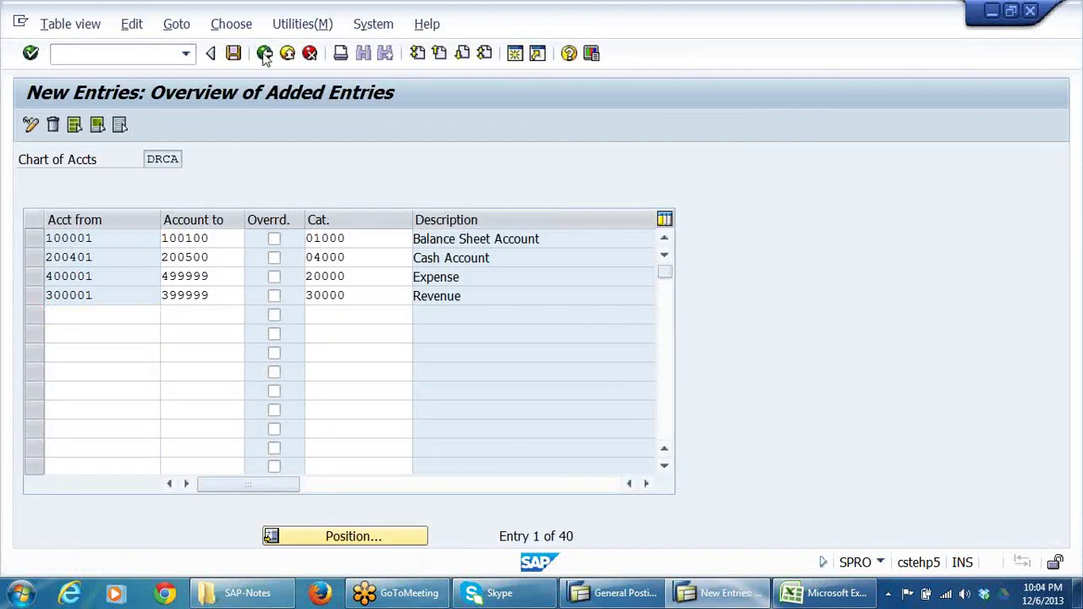
left_click(264, 54)
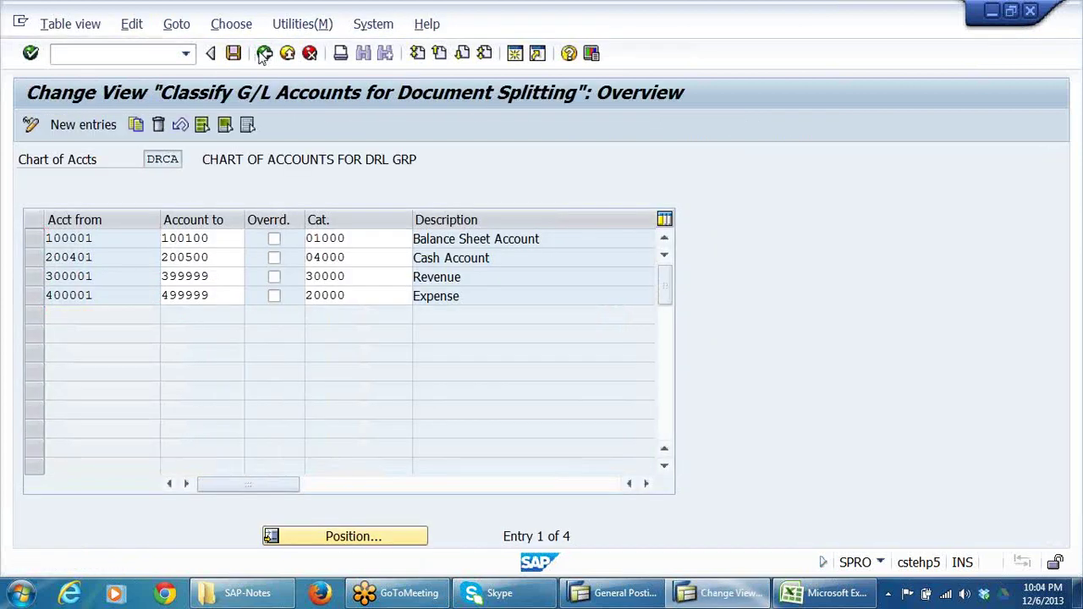
left_click(264, 54)
left_click(303, 353)
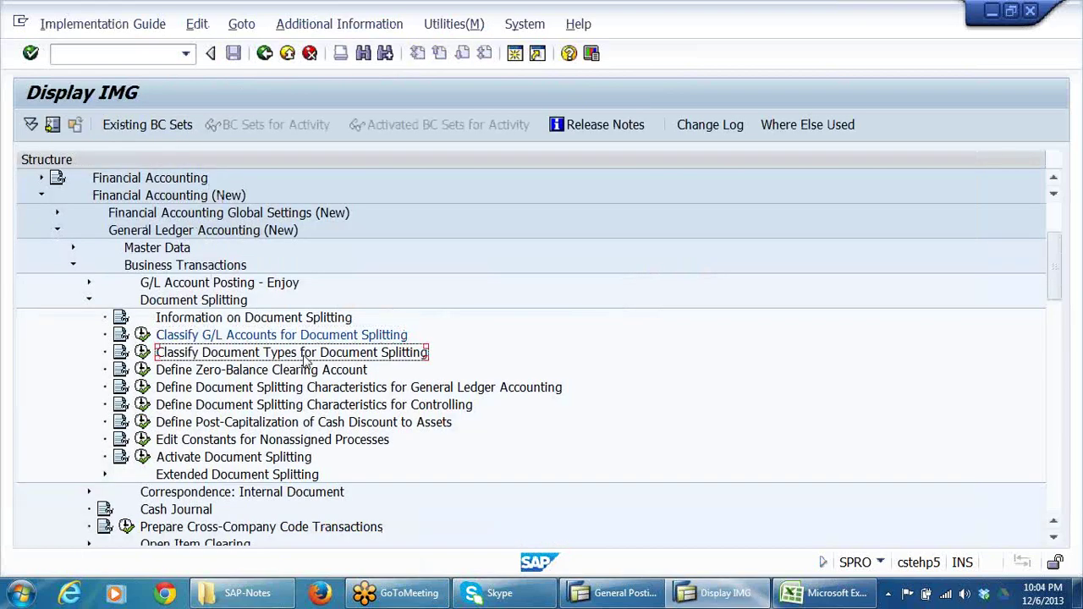
left_click(185, 373)
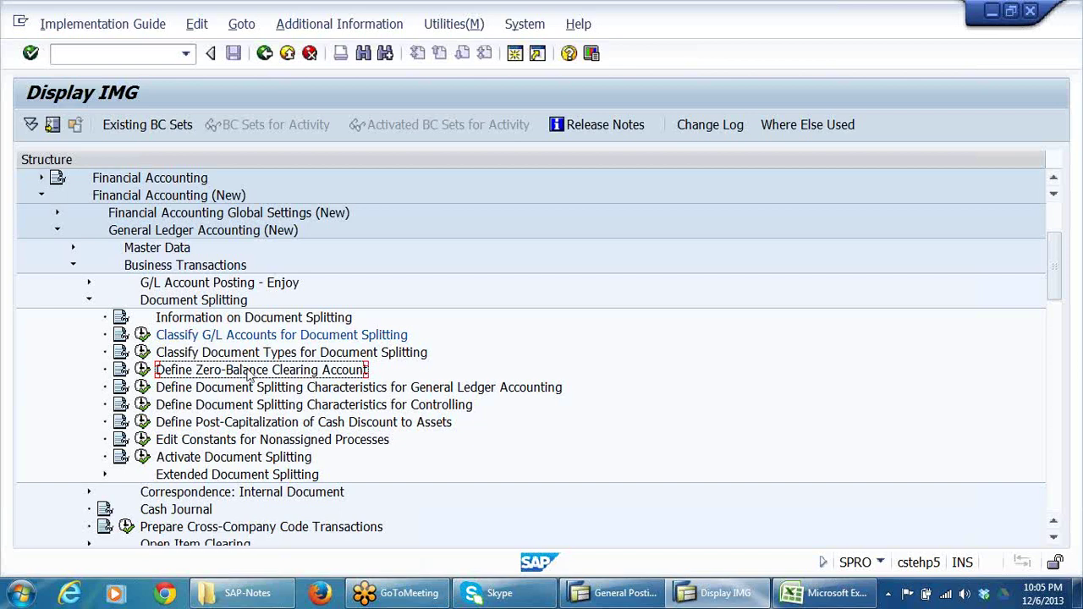
Step: Switch to the DRL_GRP workbook in Excel and open the ACC GRP sheet with the account group number ranges
left_click(816, 596)
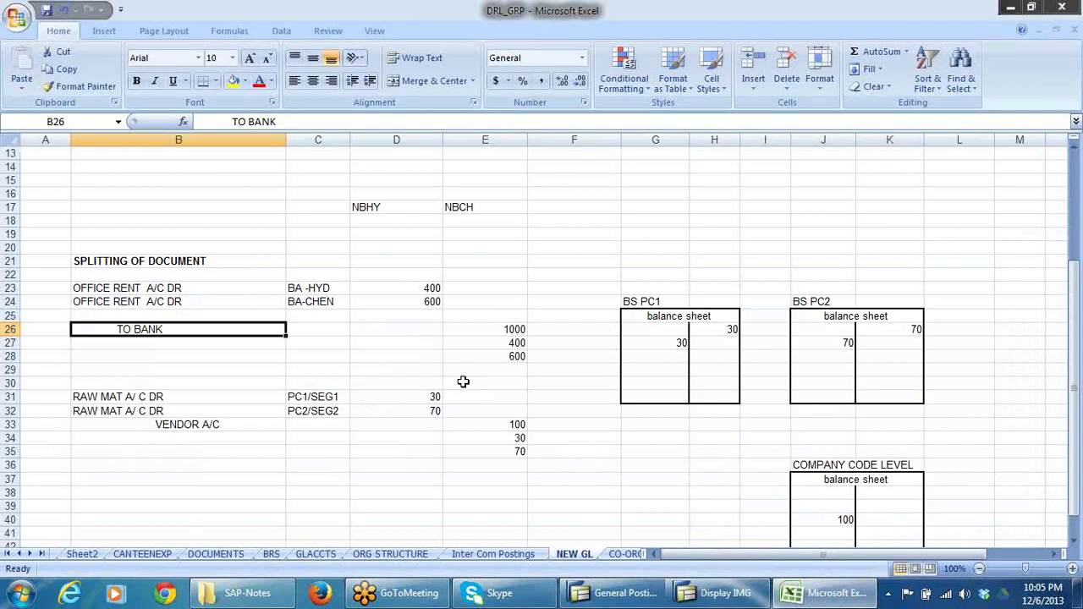
scroll(463, 381, "up", 4)
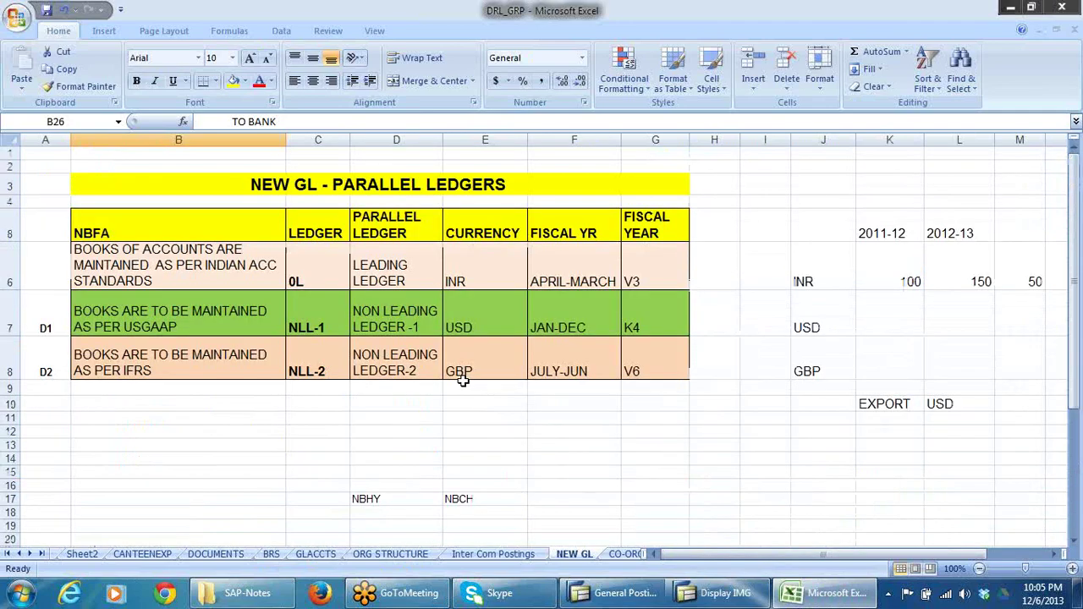
scroll(463, 380, "down", 9)
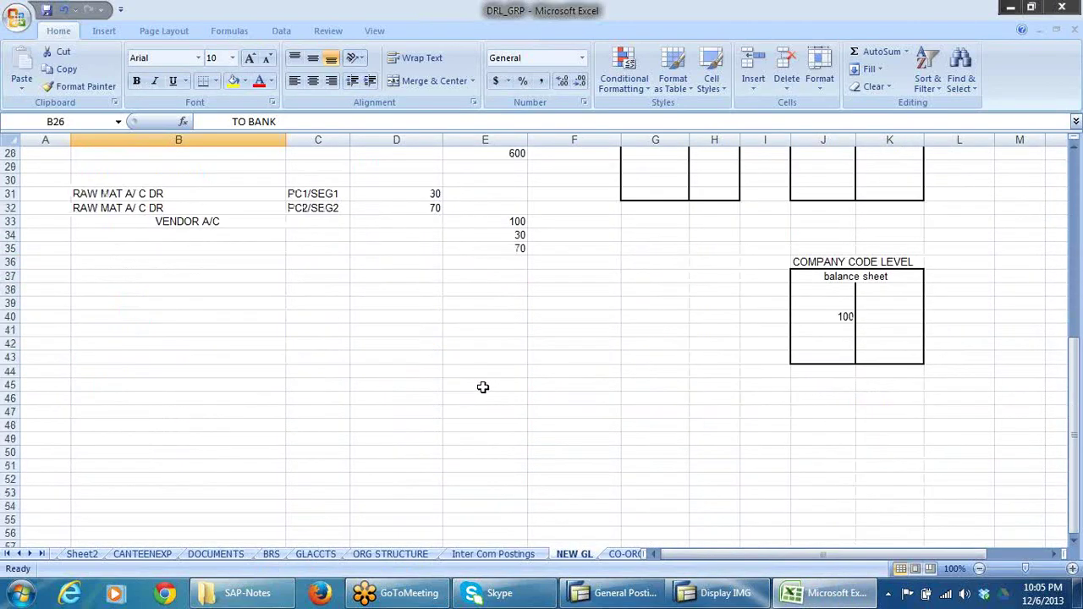
left_click(19, 554)
left_click(19, 555)
left_click(20, 555)
left_click(19, 555)
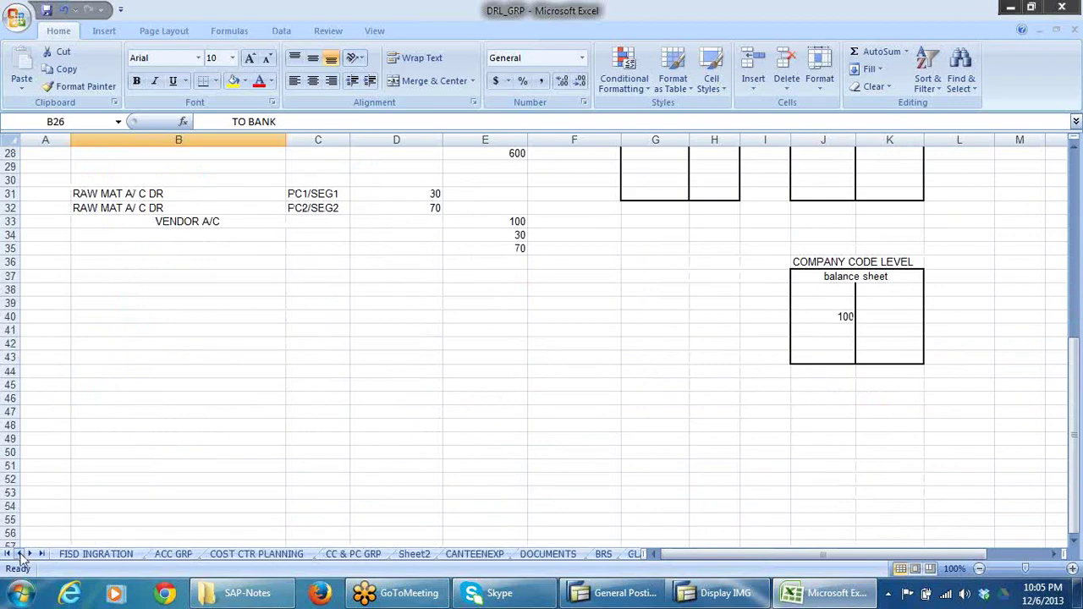
left_click(186, 554)
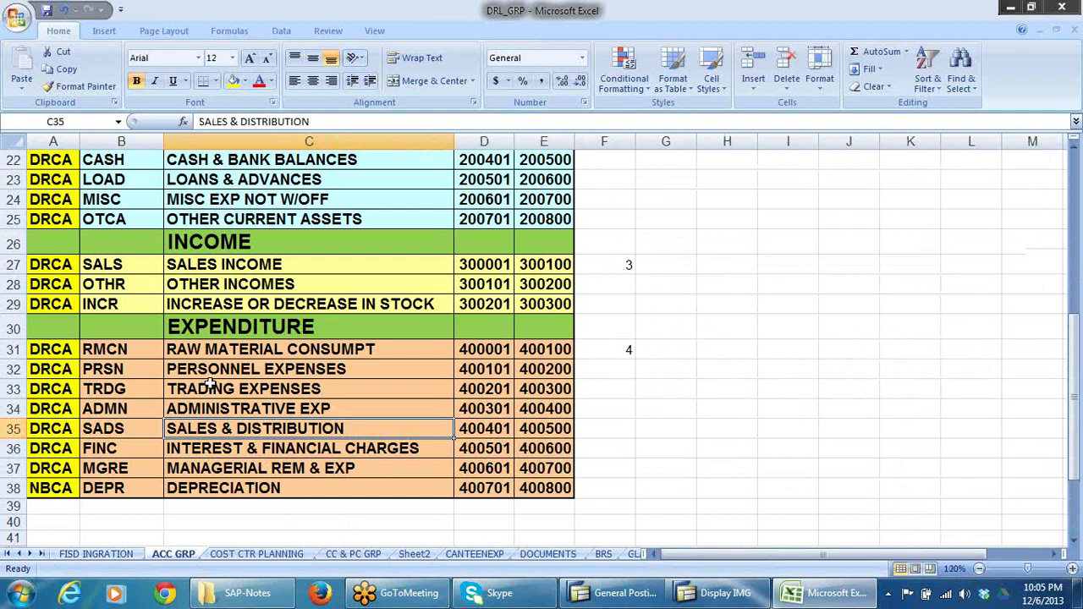
Step: Copy the ending account number 101100 of the OTHER LIABILITIES group under Liabilities
scroll(210, 385, "up", 1)
scroll(321, 317, "up", 5)
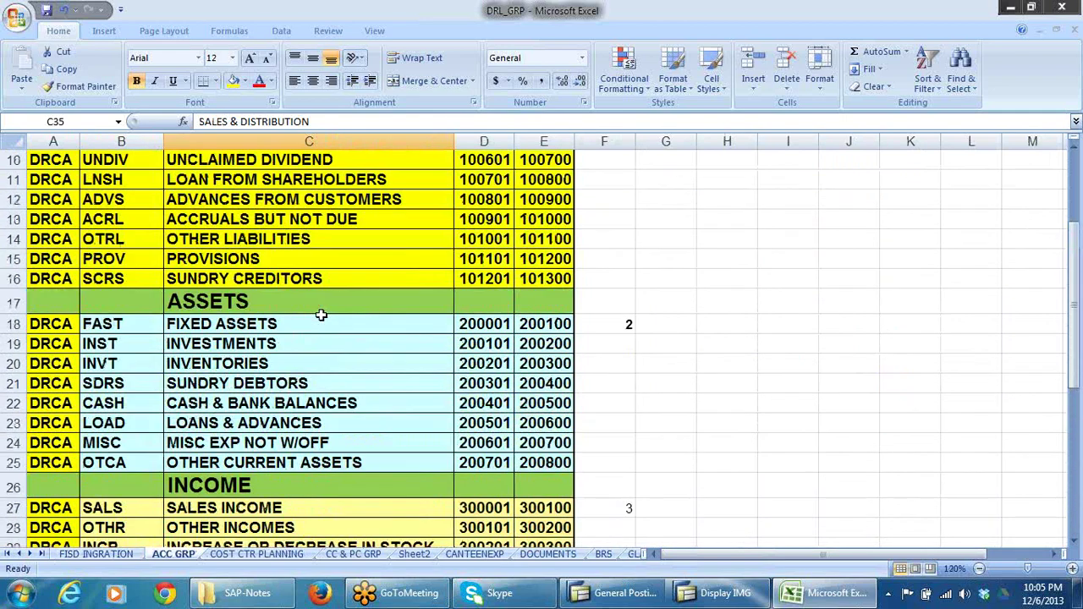
scroll(322, 317, "up", 1)
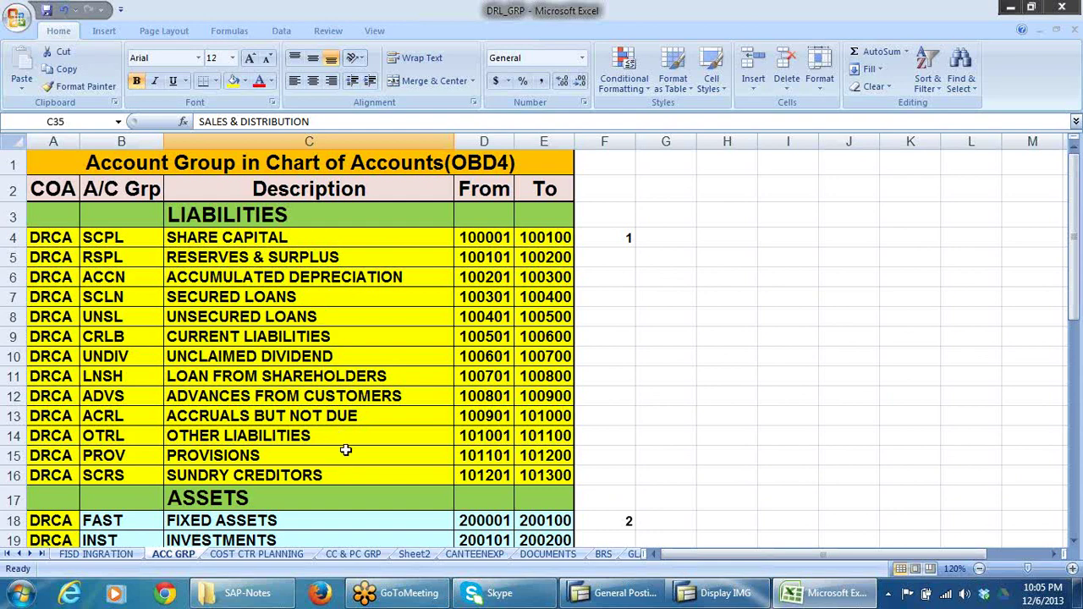
left_click(373, 436)
left_click(481, 436)
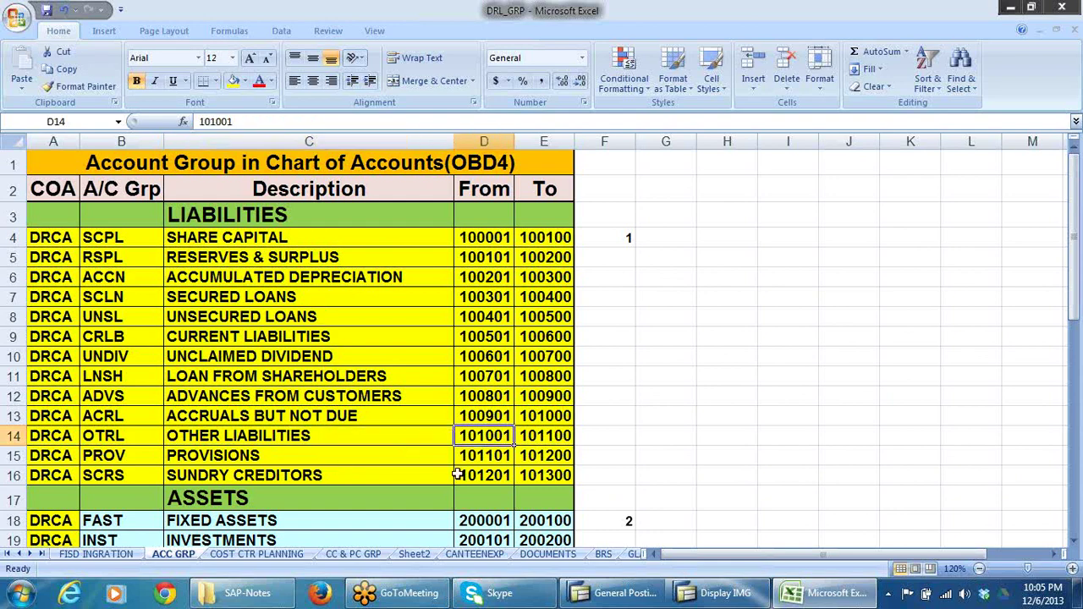
left_click(555, 437)
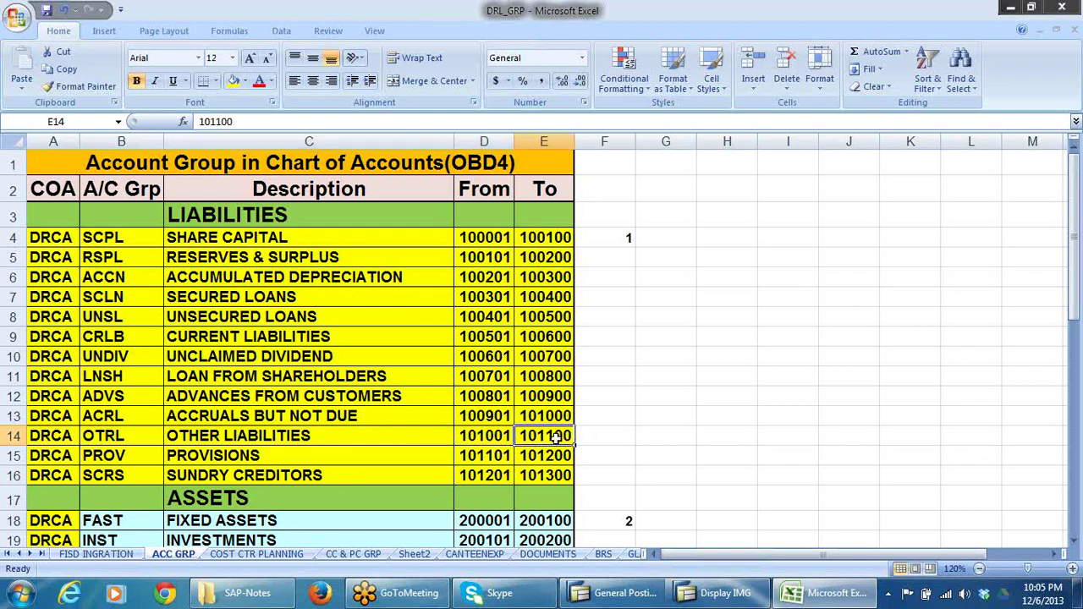
key("ctrl+c")
Step: Switch to the SAP general posting session, leave the posting entry and open transaction FS00
left_click(673, 593)
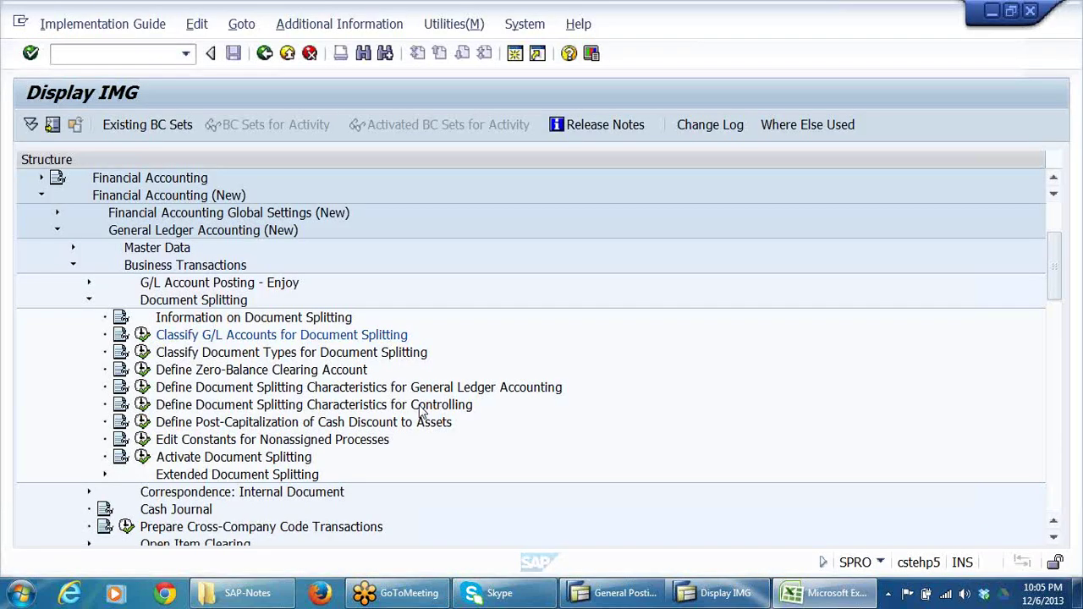
left_click(652, 595)
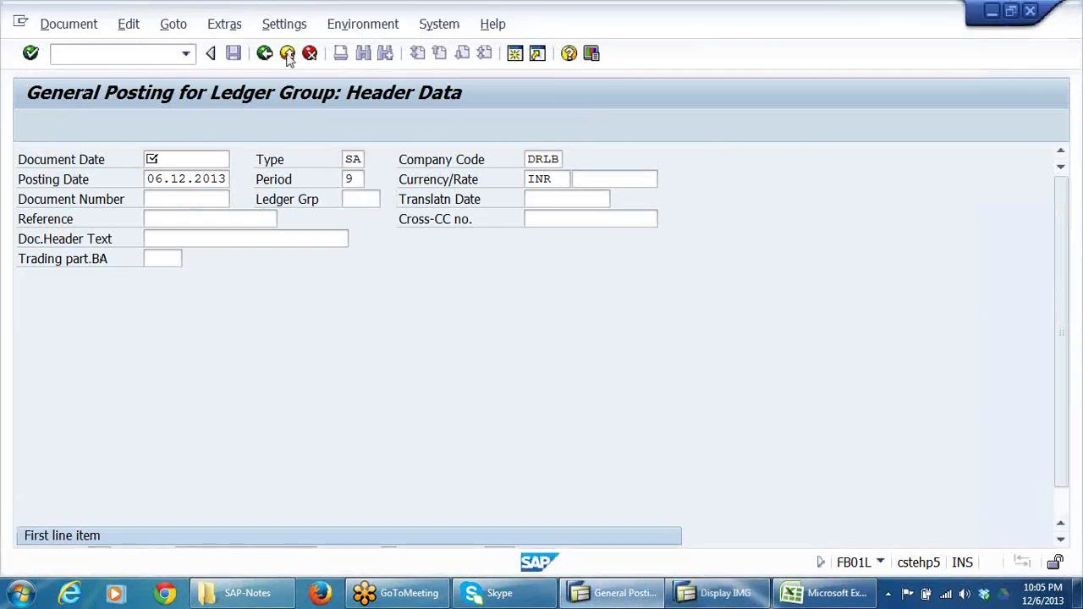
left_click(287, 53)
left_click(322, 389)
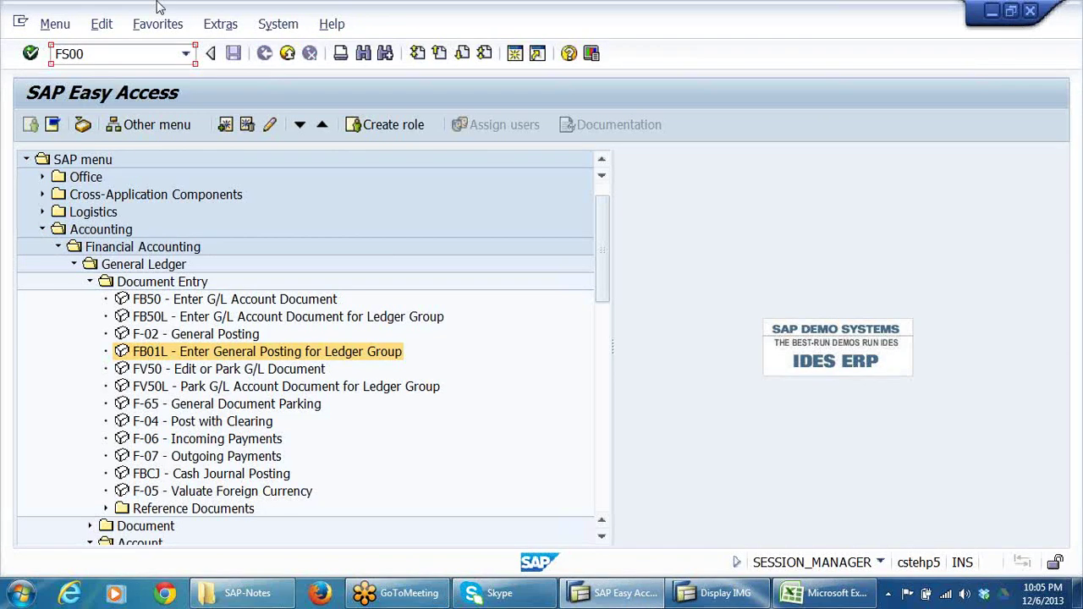
key("Return")
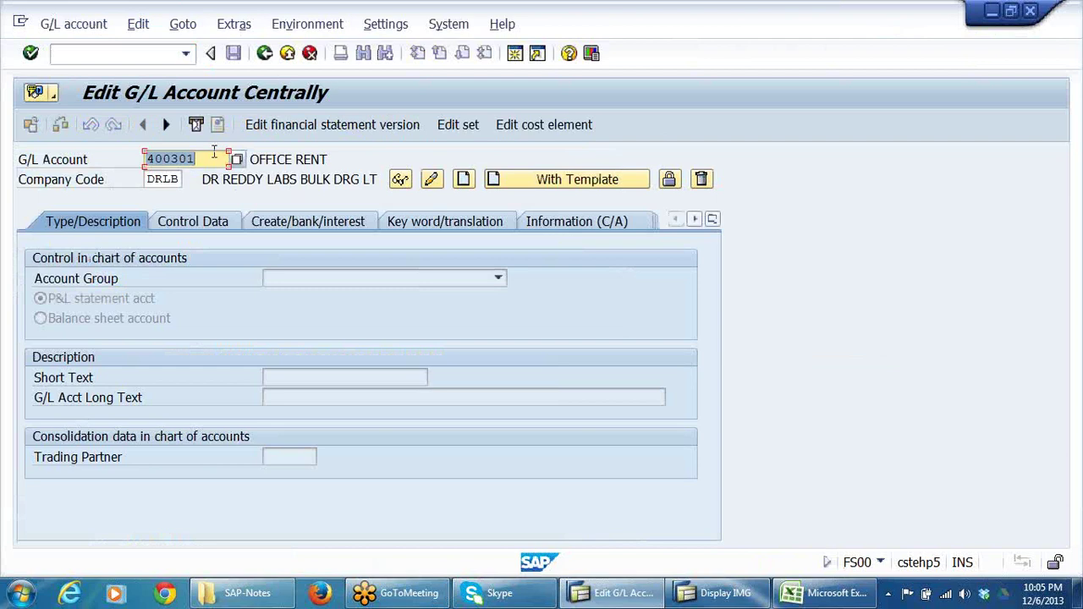
Step: Enter G/L account 101100 for company code DRLB and start creating it as a new account
left_click_drag(214, 157, 135, 230)
key("ctrl+v")
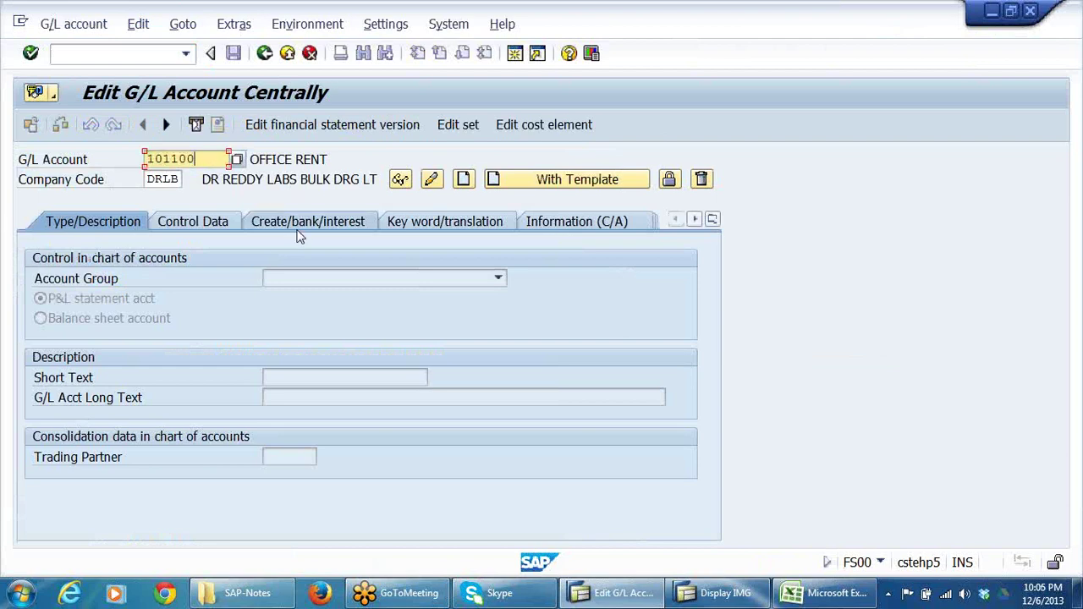
left_click(462, 181)
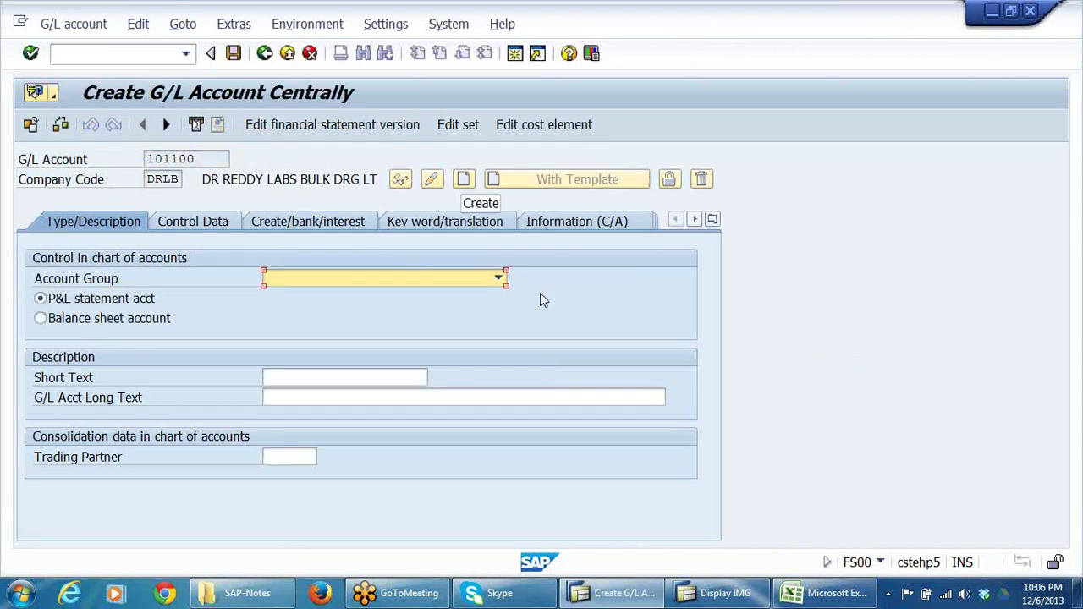
Step: Look at the available account groups and check in the Excel sheet which group number 101100 belongs to, then return to SAP
left_click(499, 279)
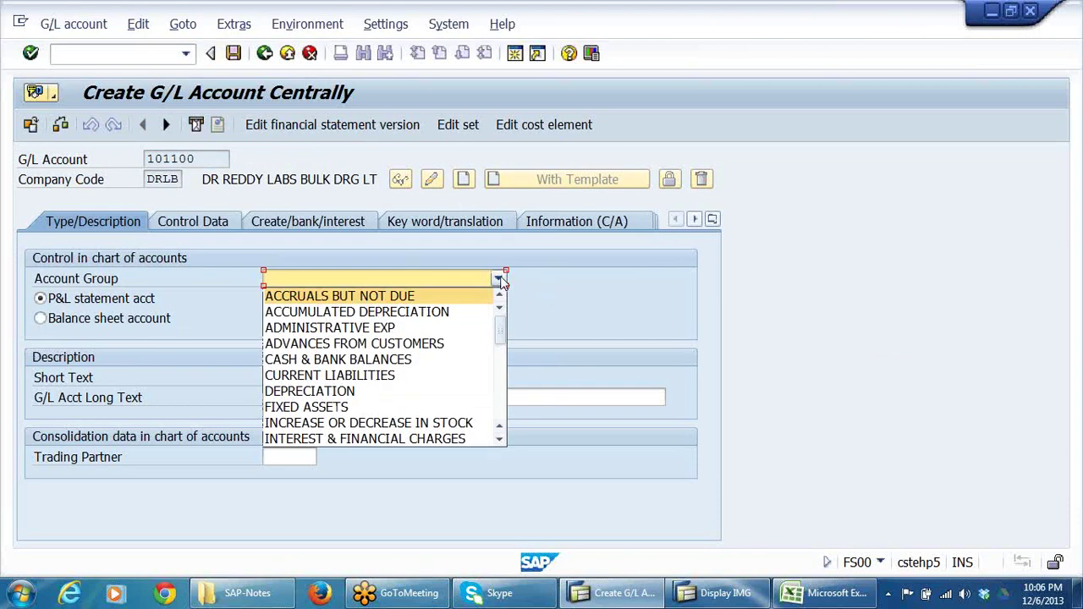
left_click(420, 299)
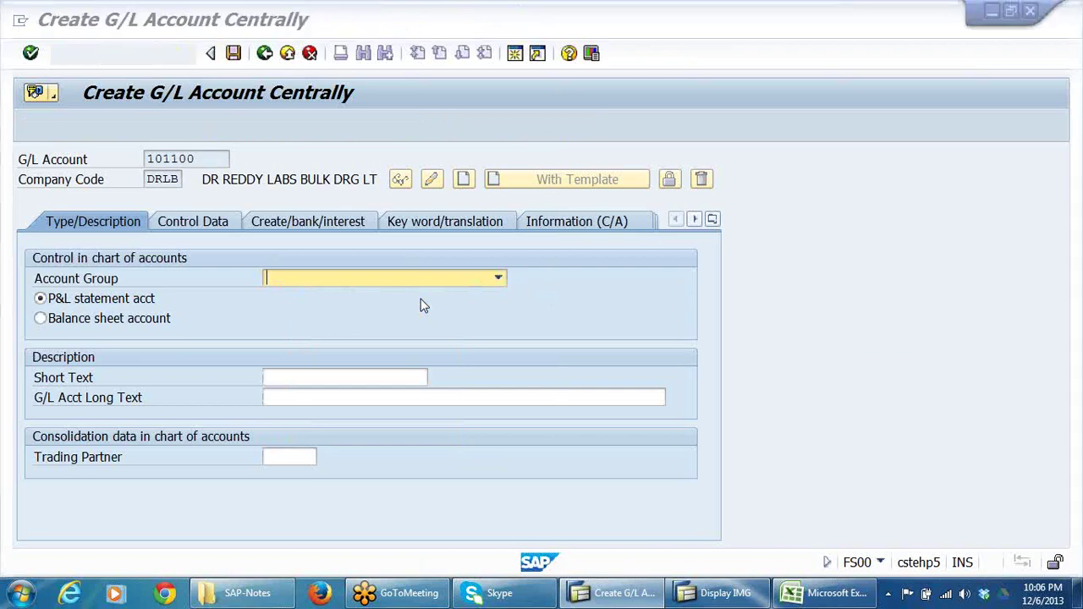
left_click(719, 593)
left_click(817, 595)
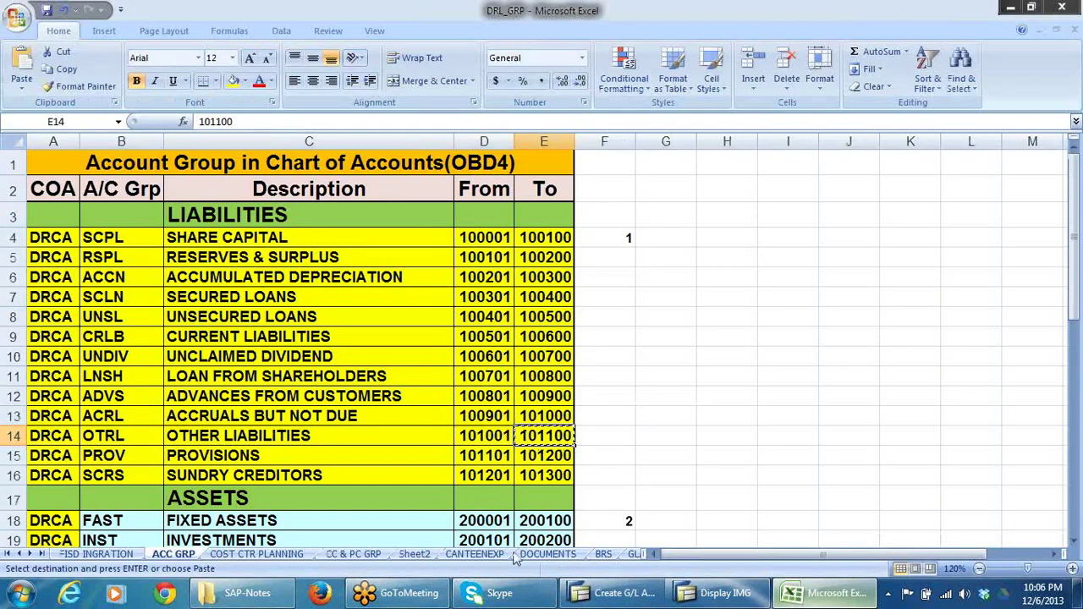
left_click(258, 433)
key("alt+Tab")
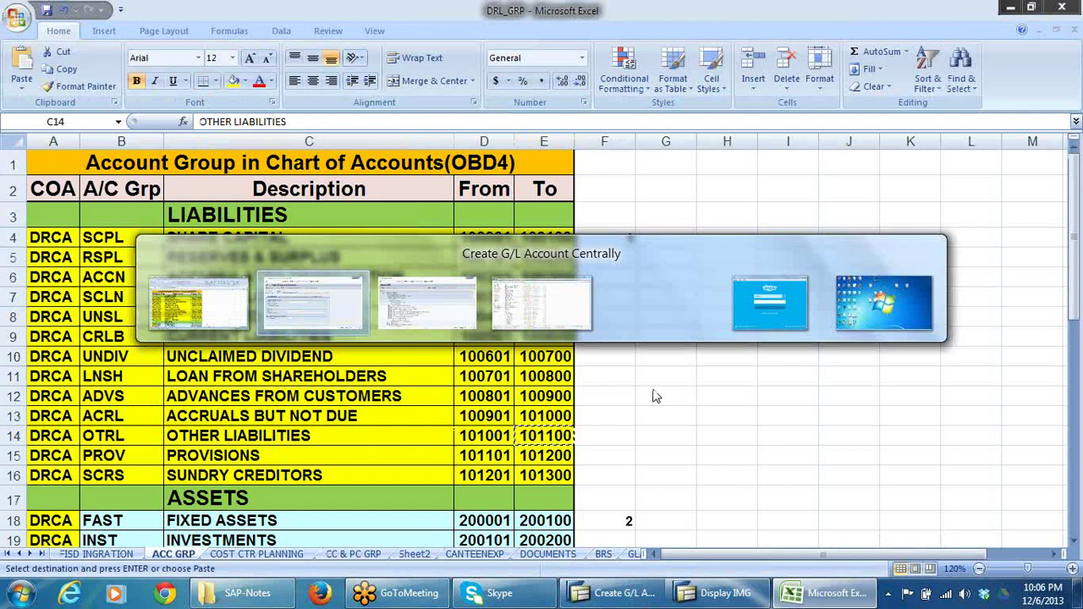
Step: Set the new account's account group to OTHER LIABILITIES
left_click(495, 280)
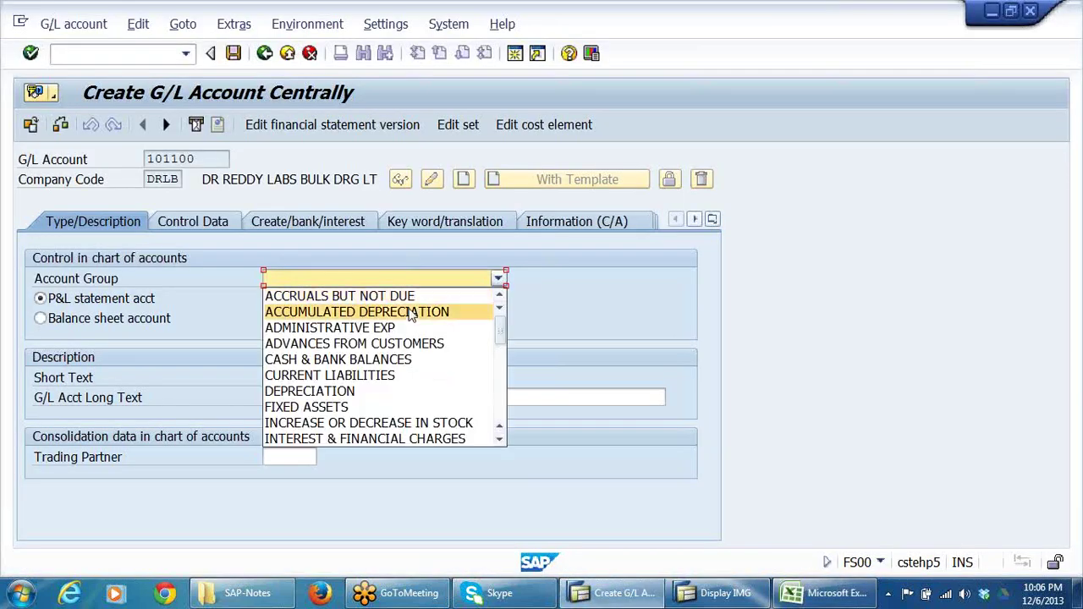
key("o")
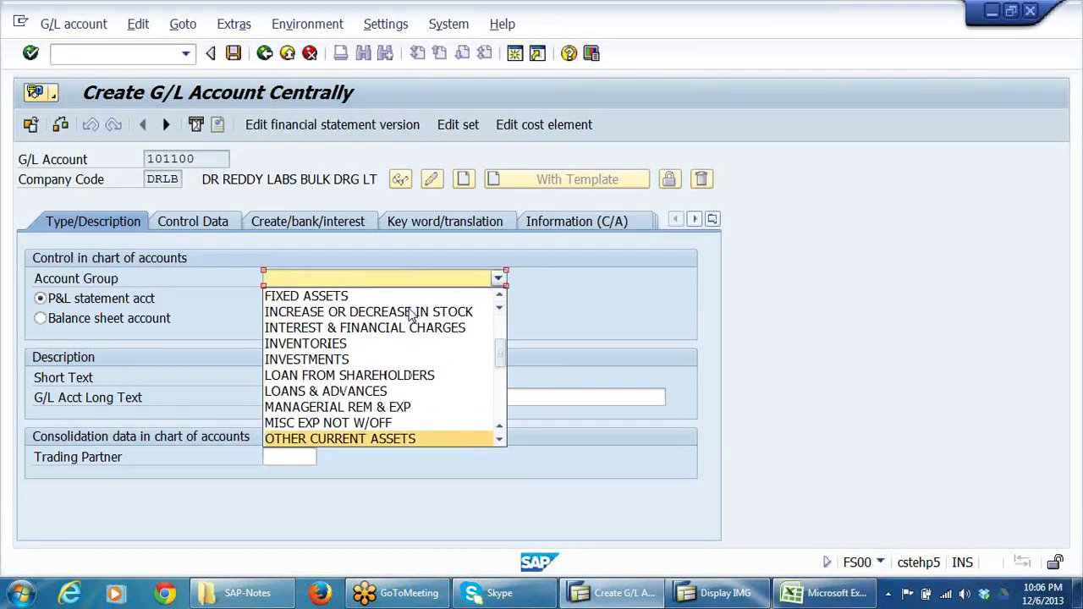
key("o")
key("o")
key("Return")
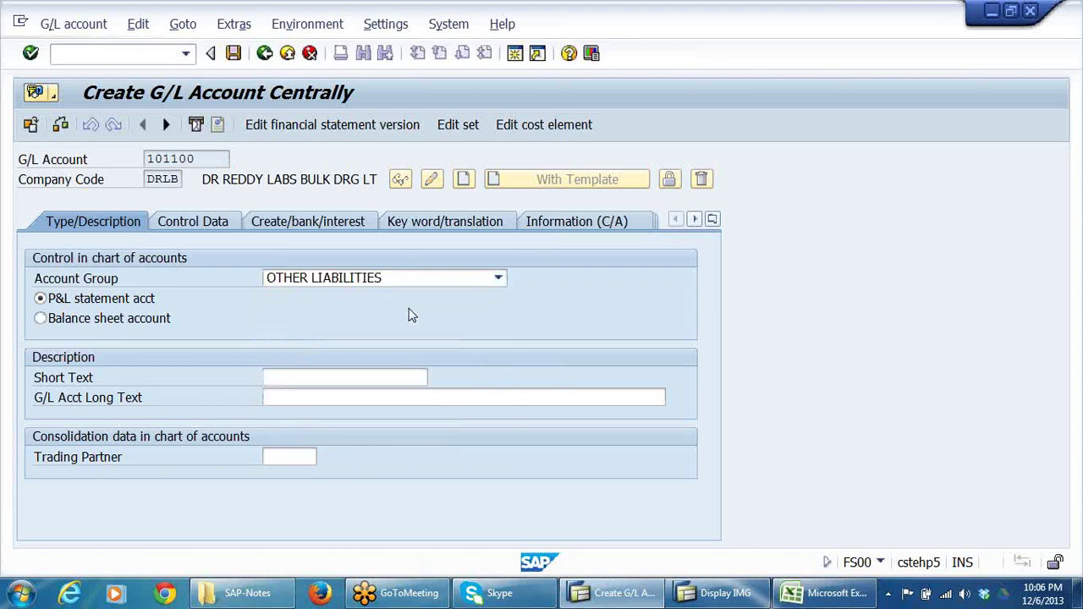
Step: Enter ZERO BALANCE CLG A/C as both the long text and the short text of the account
left_click(379, 397)
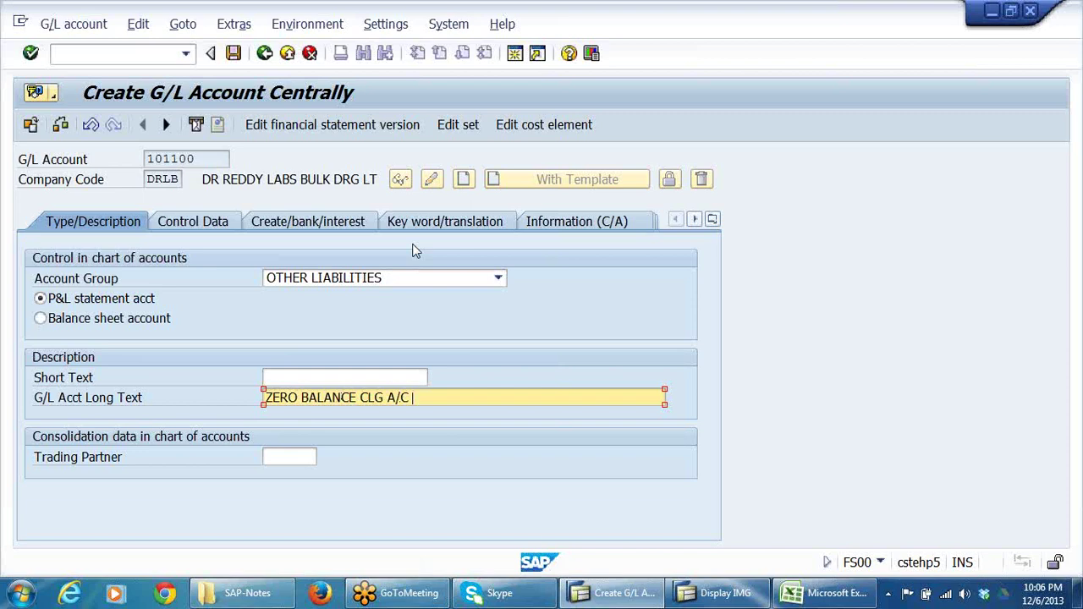
left_click_drag(432, 398, 16, 439)
key("ctrl+c")
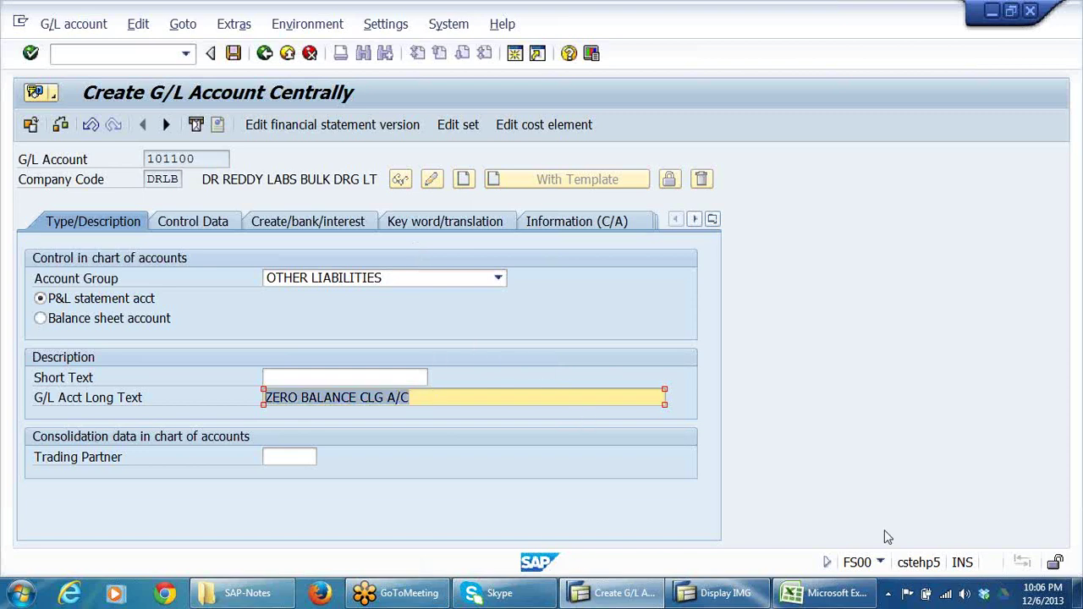
left_click(355, 377)
key("ctrl+v")
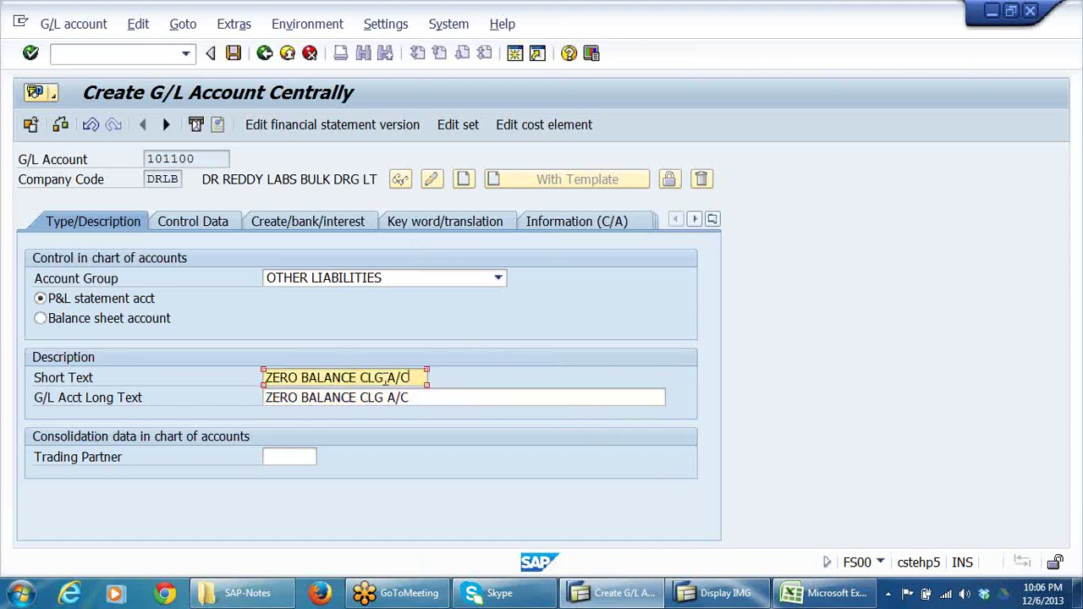
Step: Enable open item management in the account's control data, keep line item display on, and set the sort key to 001
left_click(225, 221)
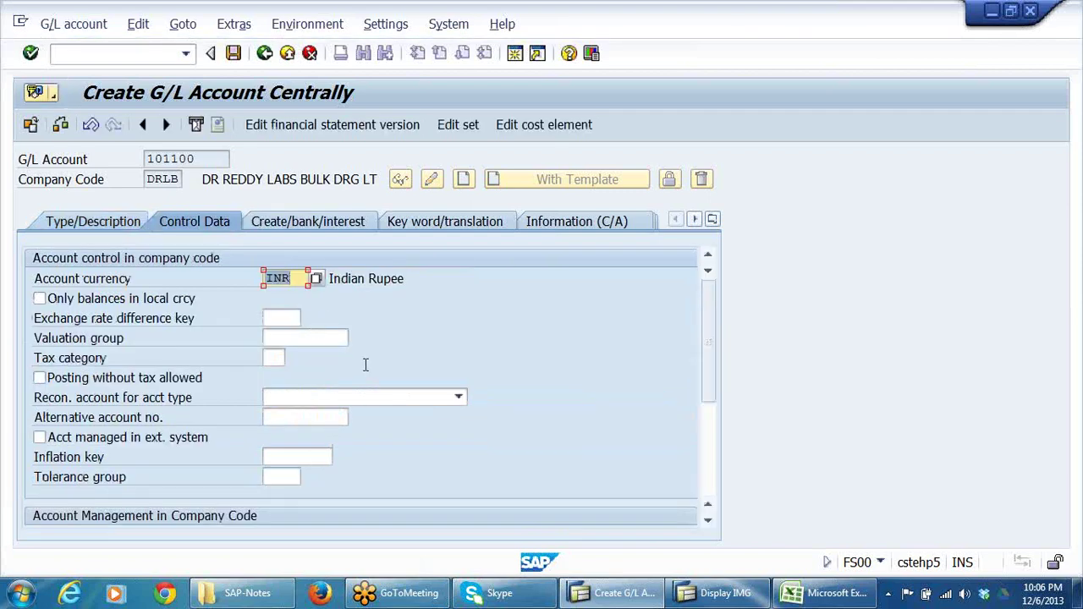
left_click(318, 336)
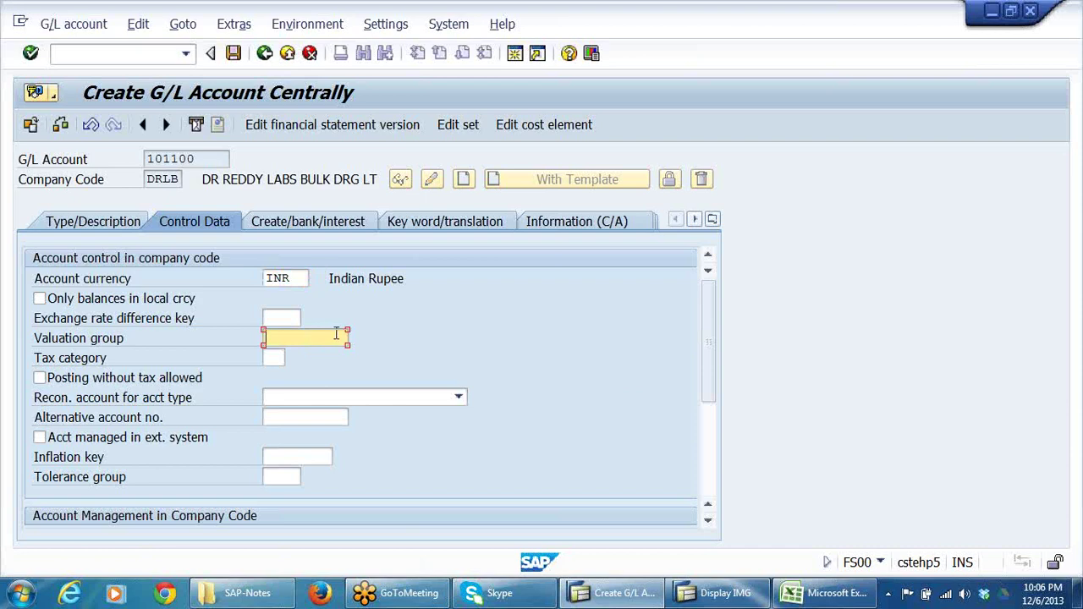
scroll(343, 351, "down", 3)
left_click(87, 362)
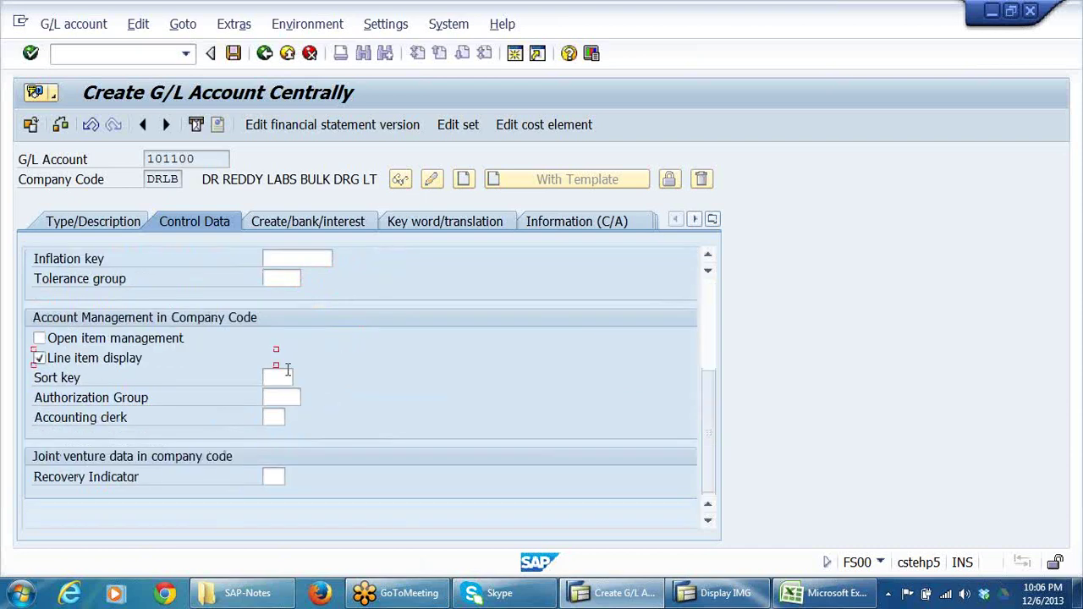
left_click(119, 339)
left_click(281, 378)
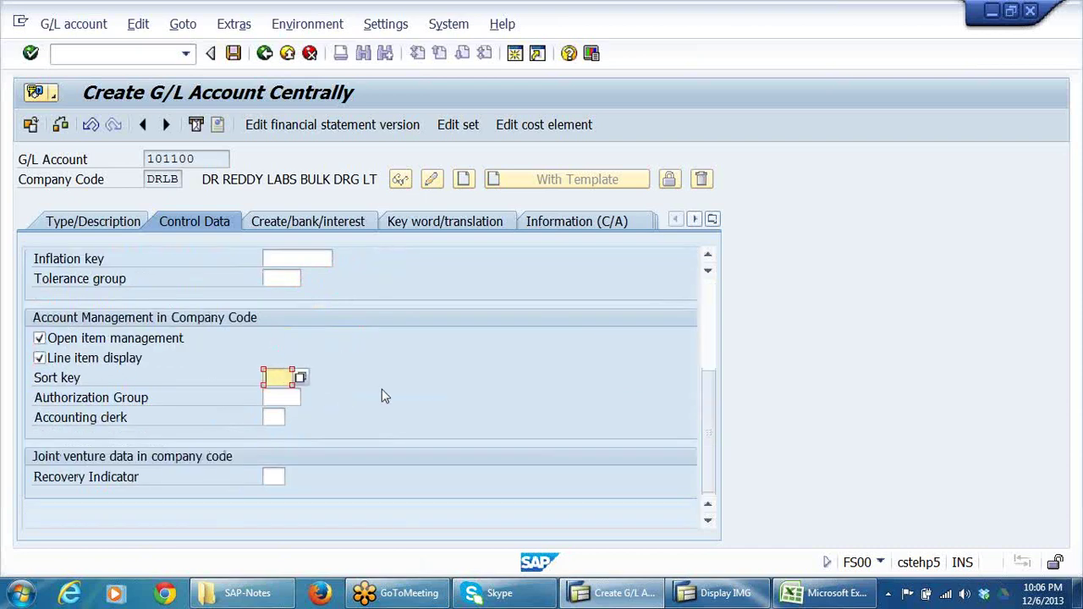
type("0")
key("Down")
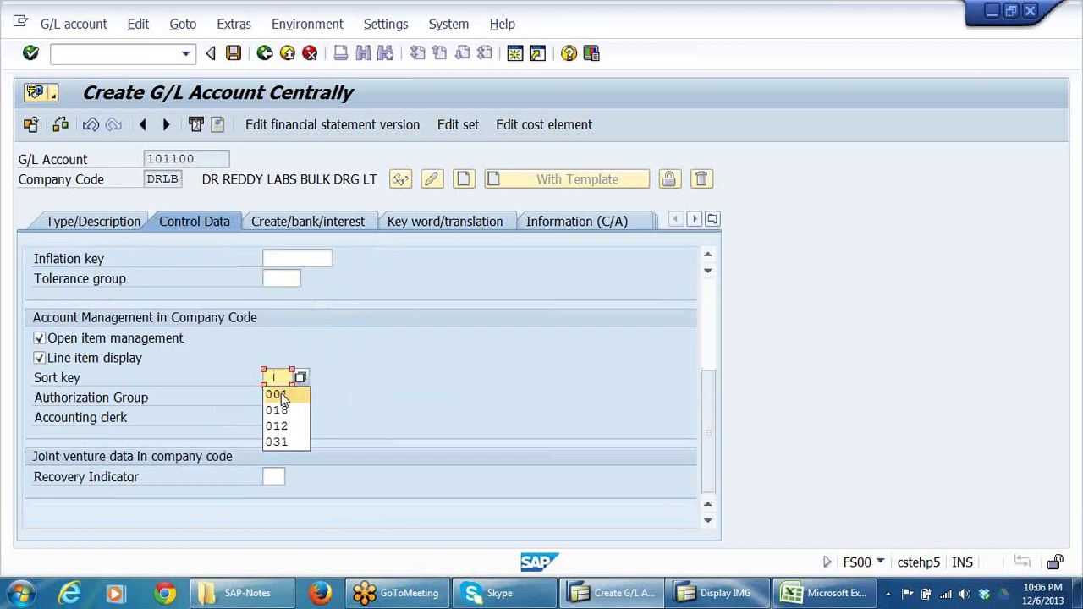
key("Return")
Step: Set the account's field status group to G001 and try to save the account
left_click(351, 222)
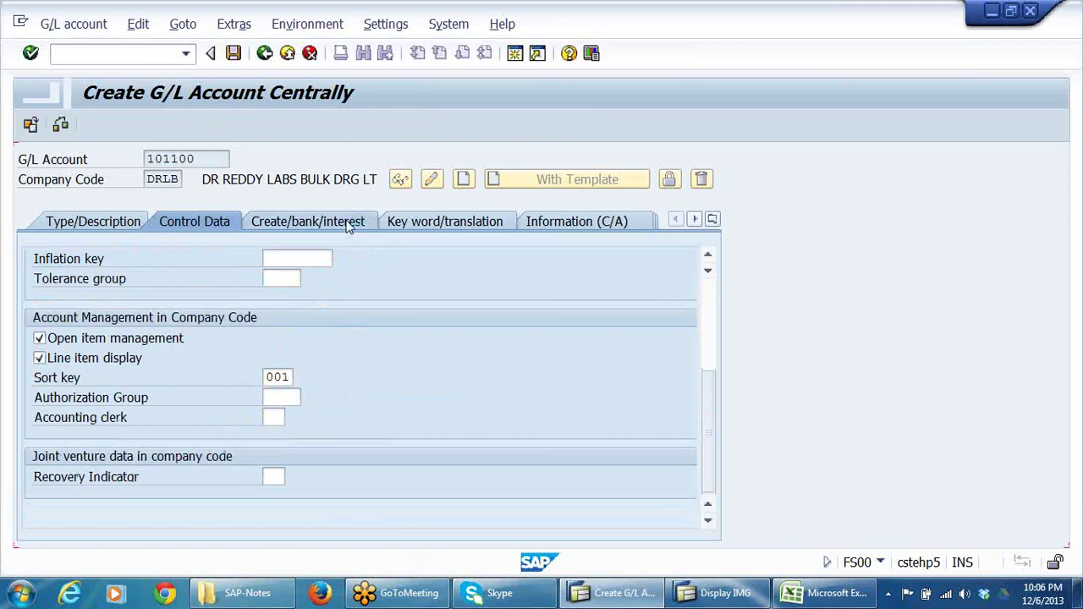
left_click(294, 276)
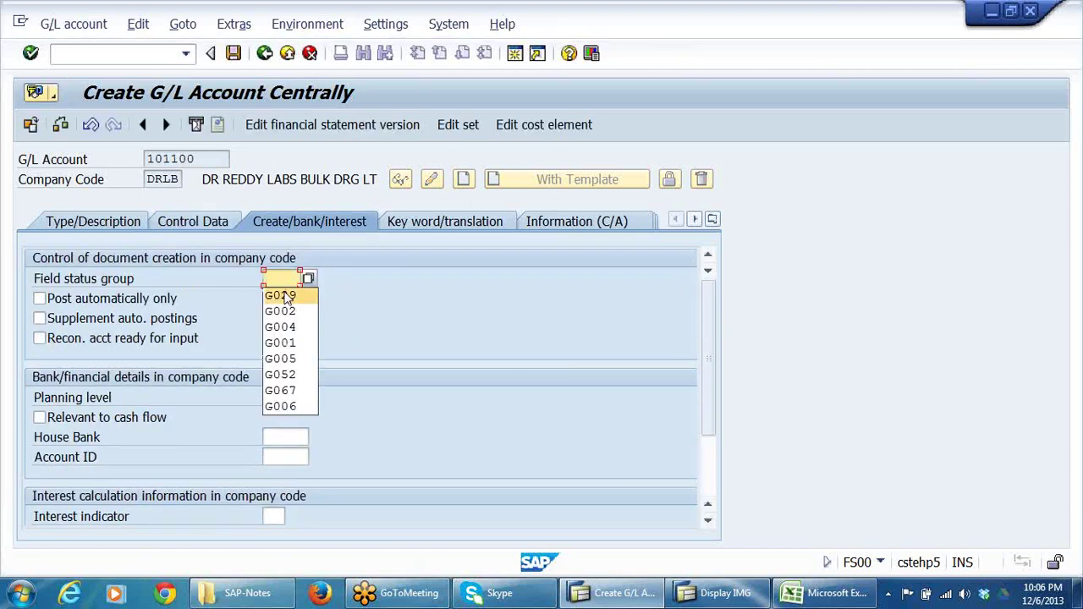
left_click(296, 344)
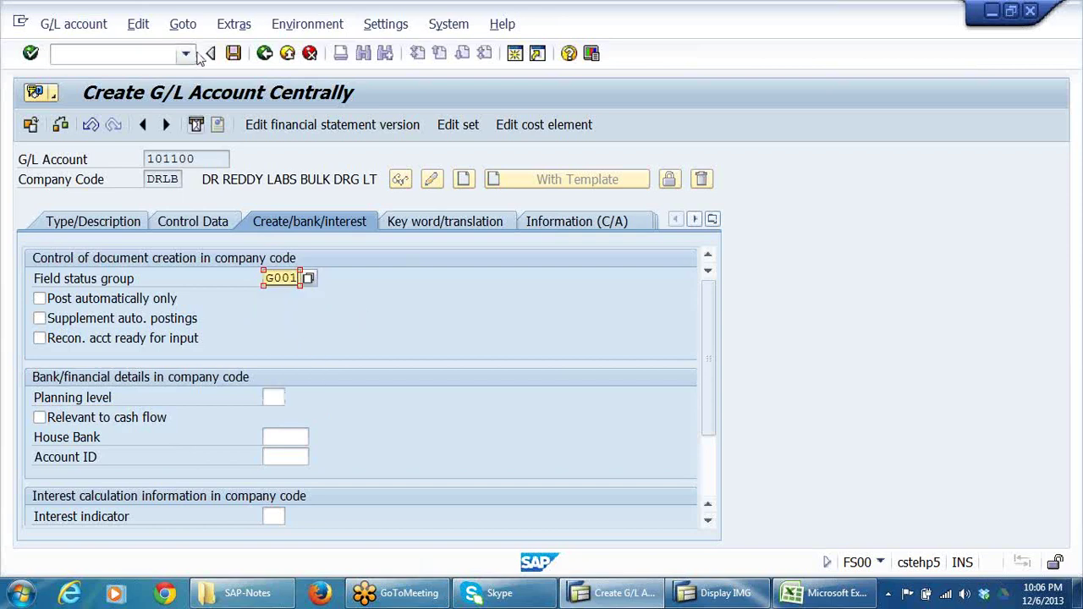
left_click(236, 53)
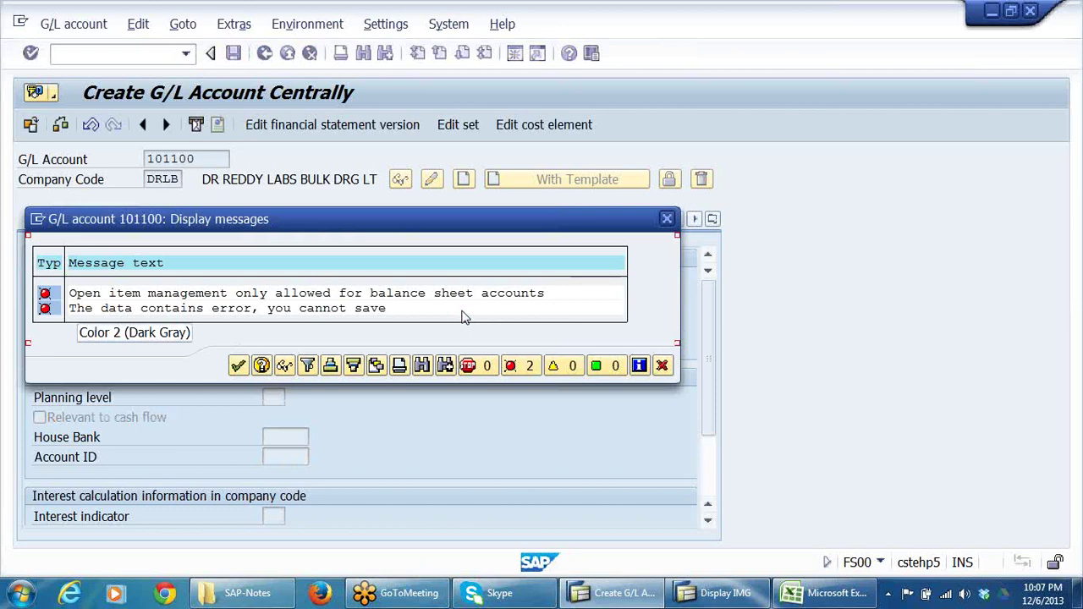
left_click(661, 364)
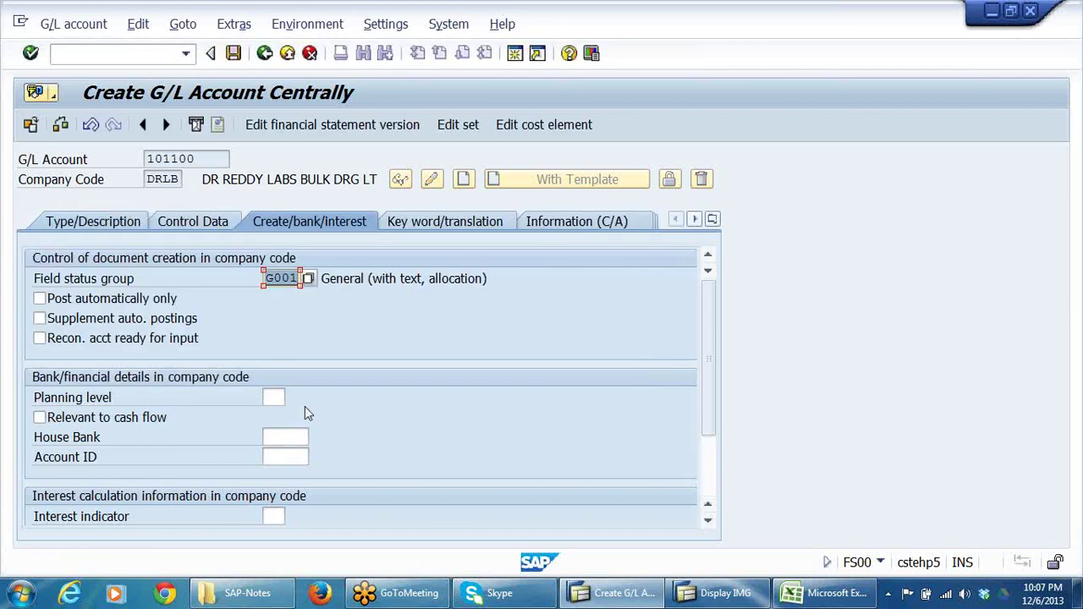
Step: Enable only balances in local currency in the control data and try to save the account again
left_click(218, 222)
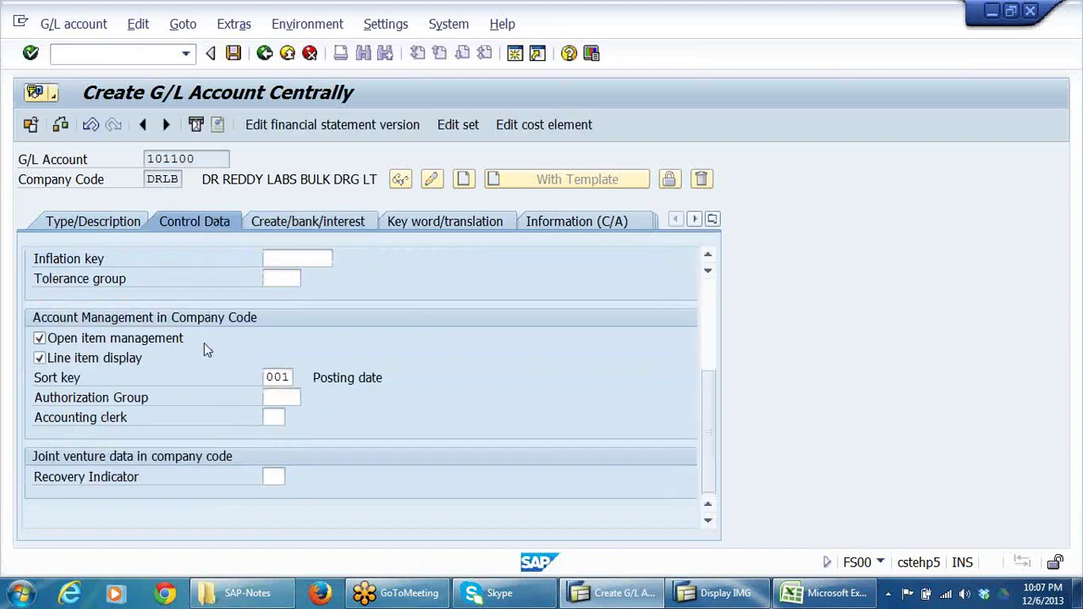
scroll(204, 343, "up", 3)
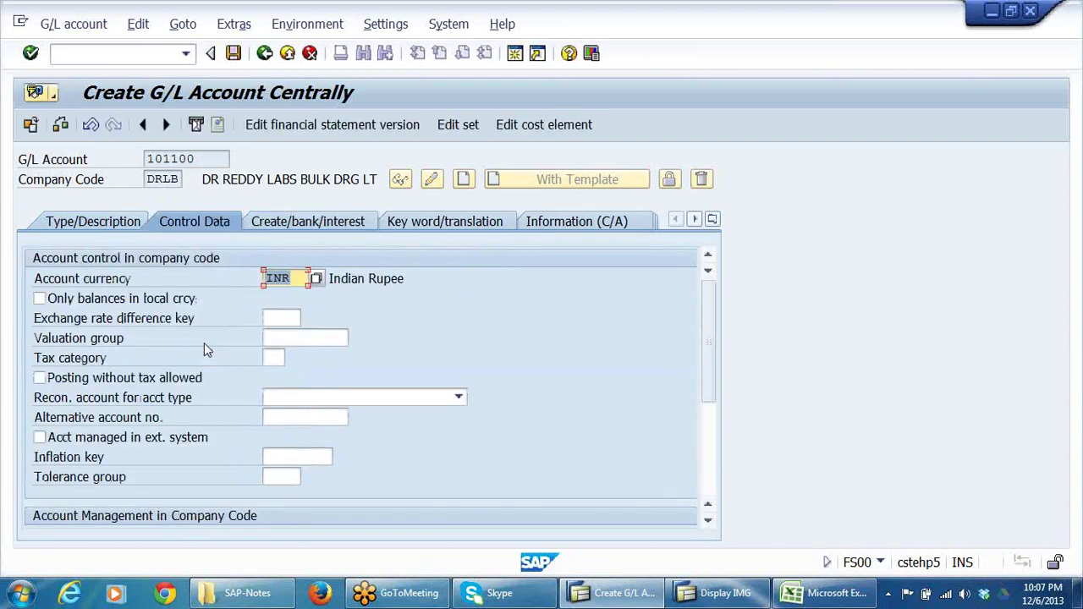
left_click(168, 299)
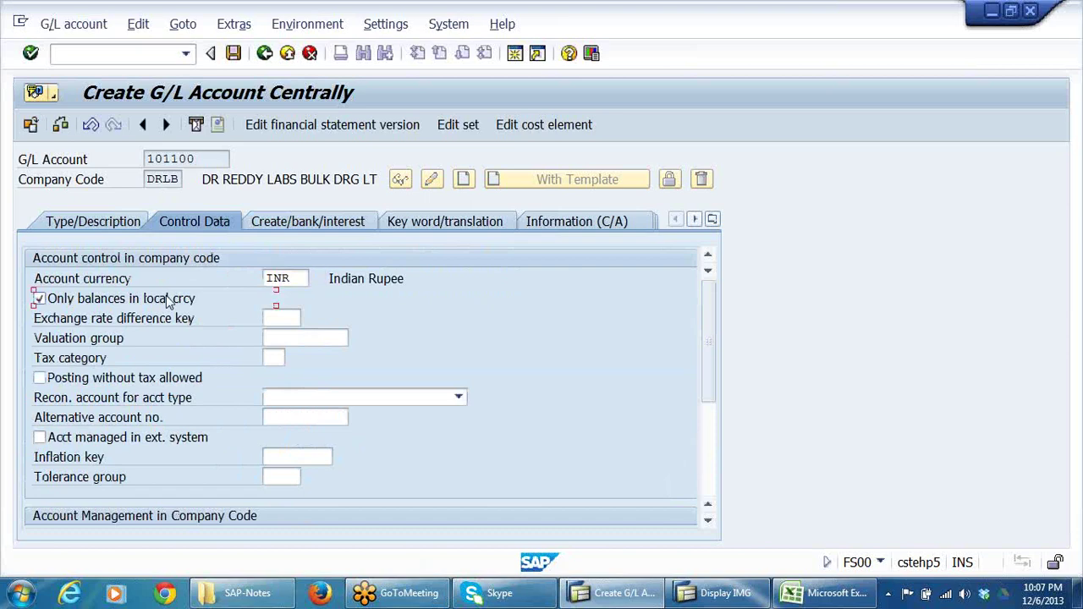
left_click(234, 54)
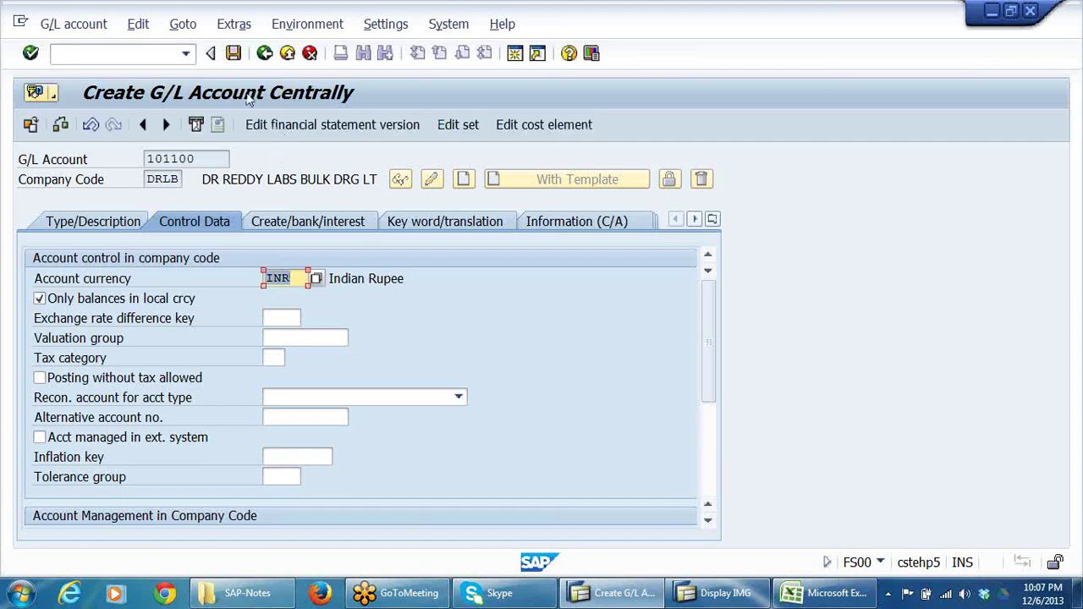
left_click(234, 53)
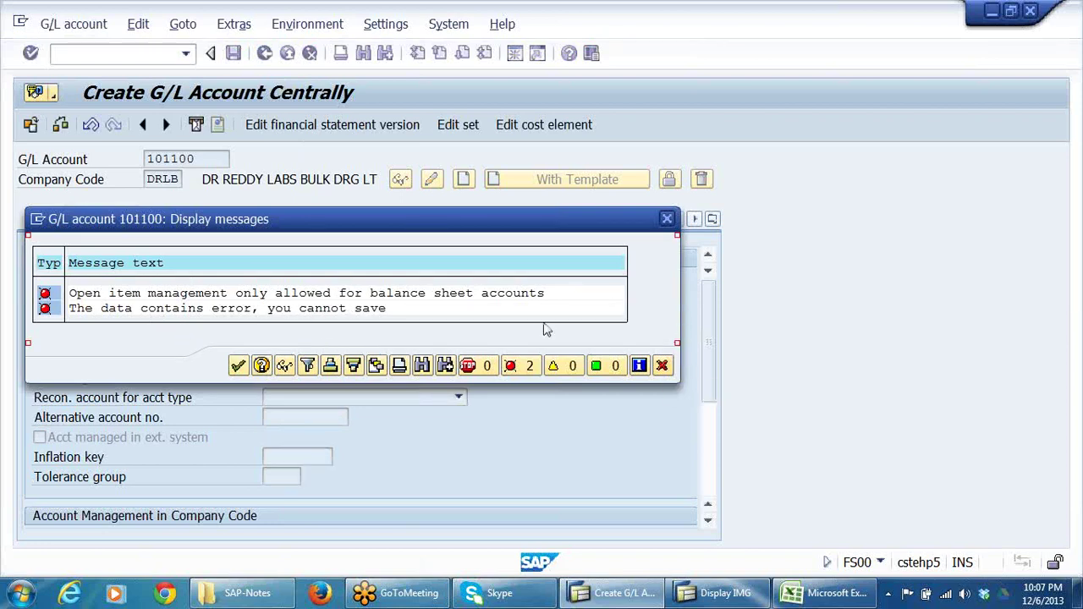
left_click(662, 364)
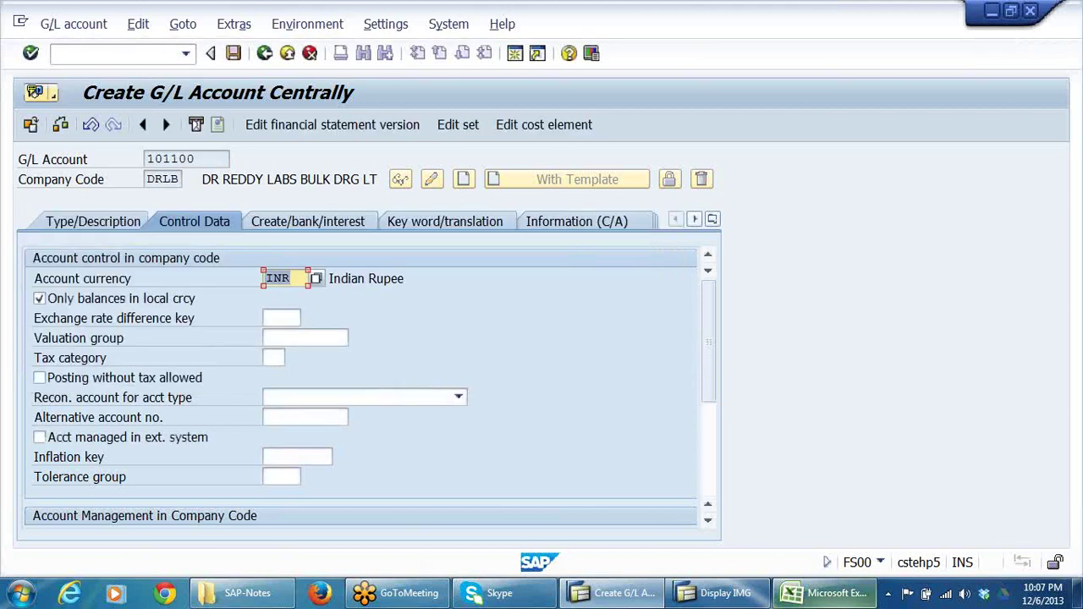
Step: Classify account 101100 as a balance sheet account and save it
left_click(838, 595)
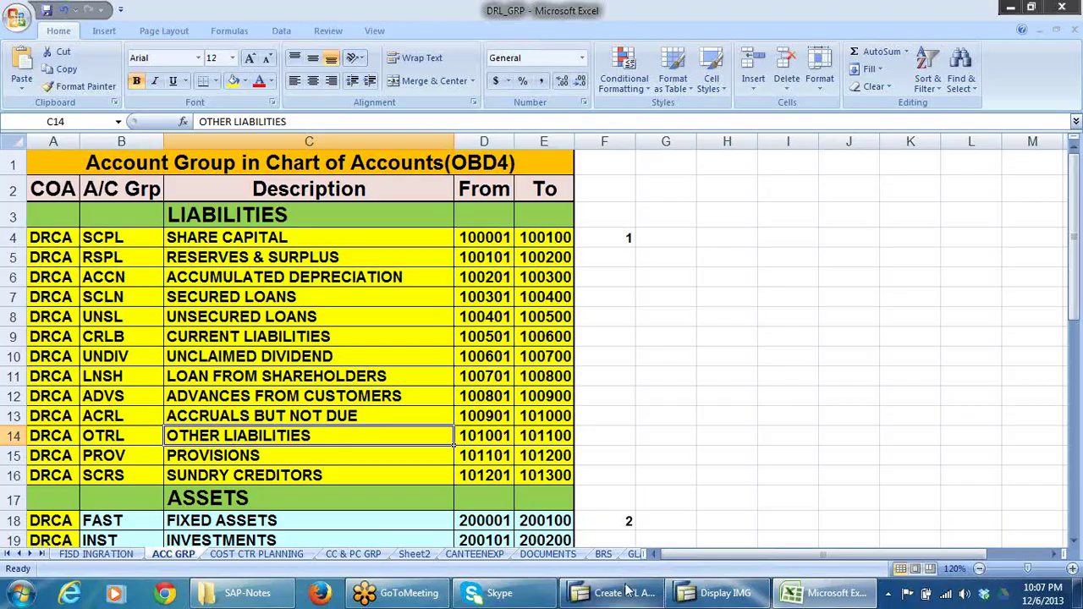
left_click(722, 595)
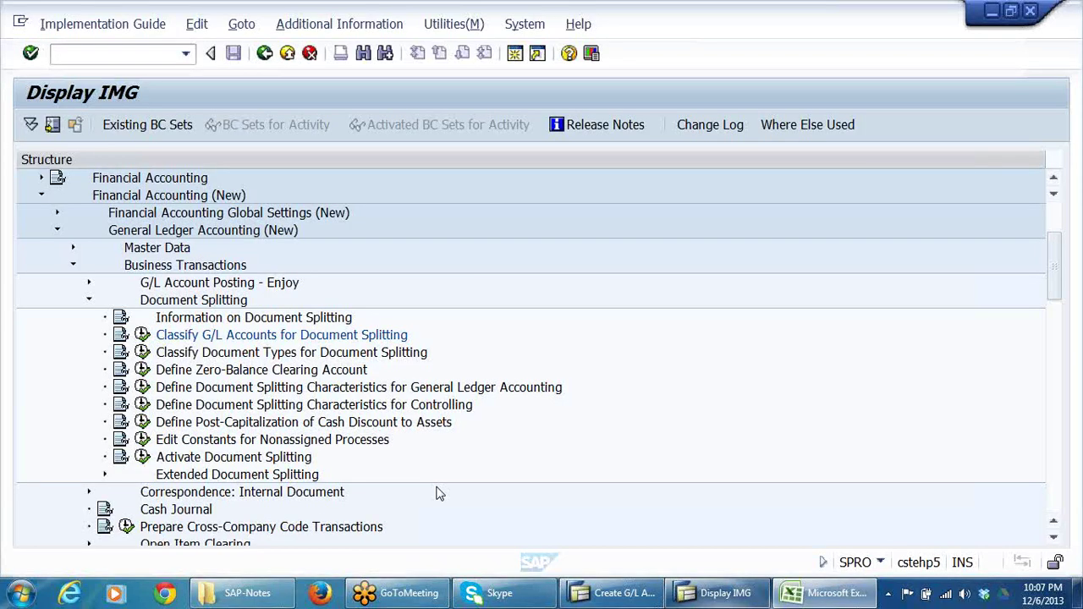
left_click(606, 597)
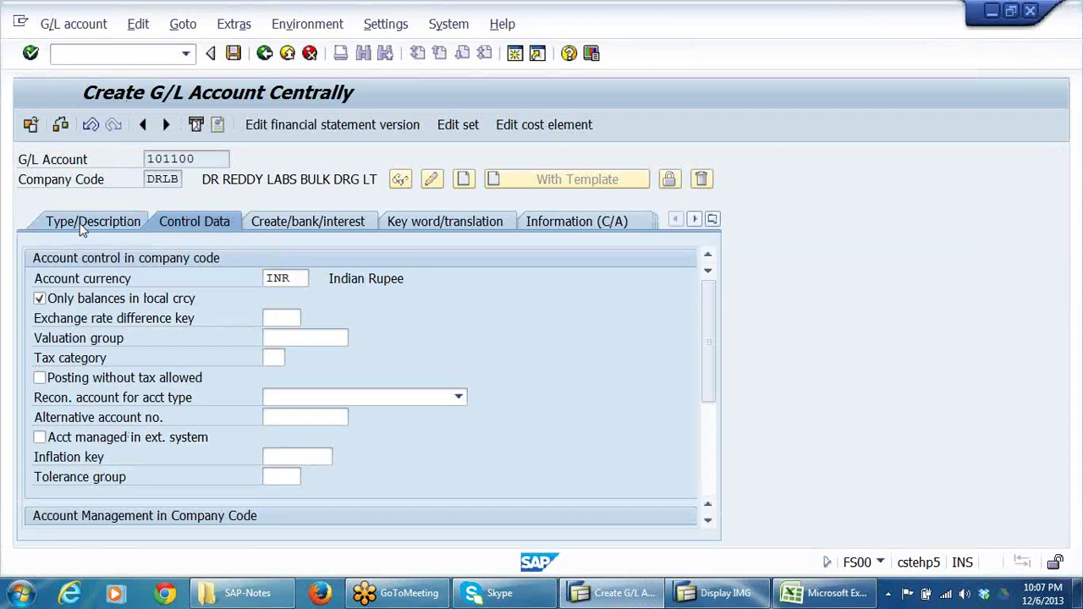
left_click(83, 225)
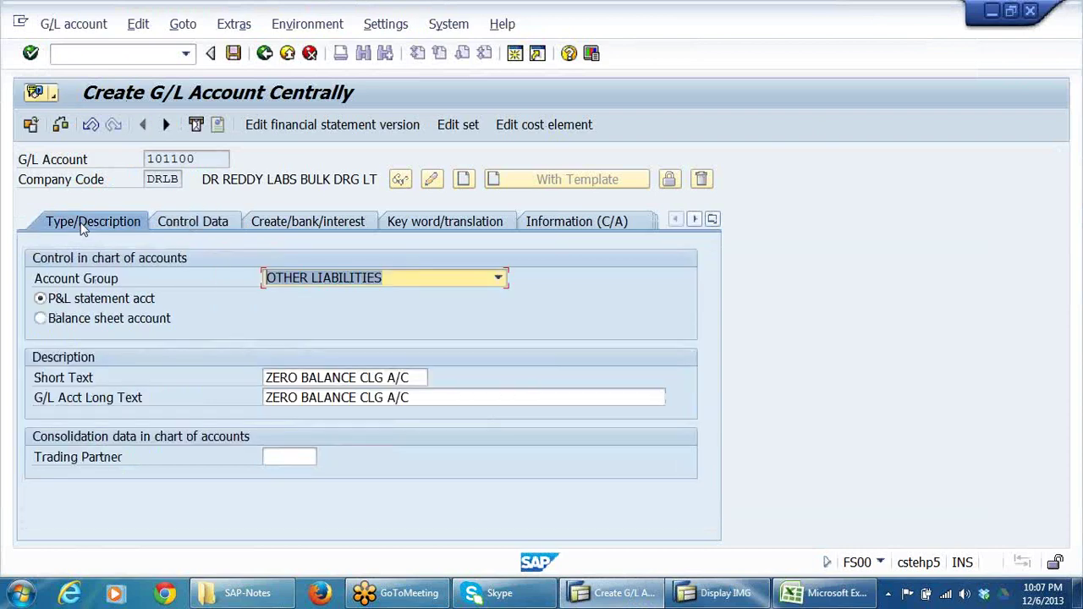
left_click(54, 318)
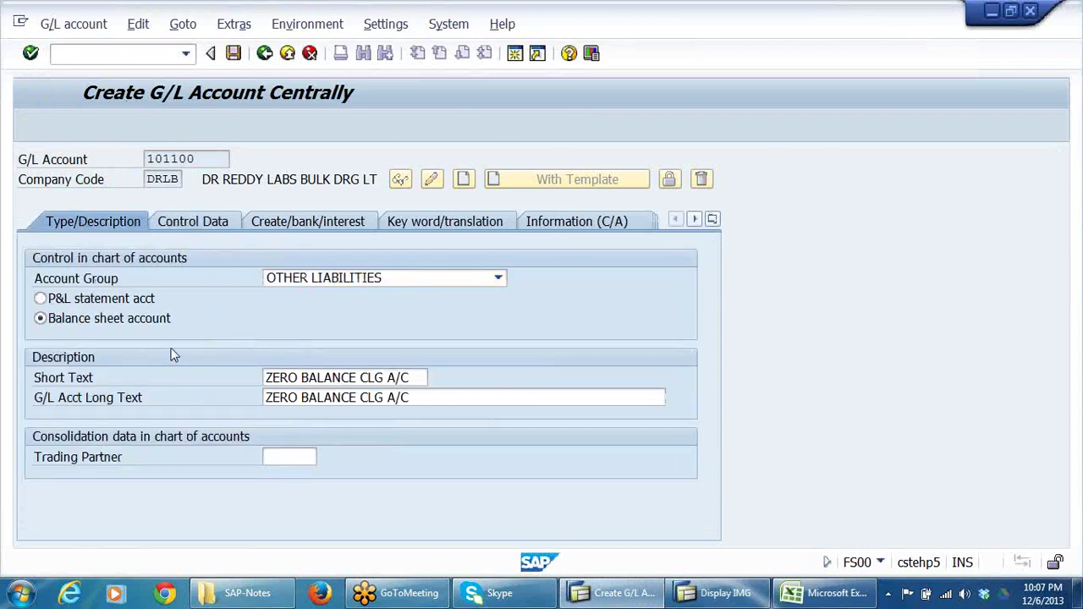
left_click(350, 231)
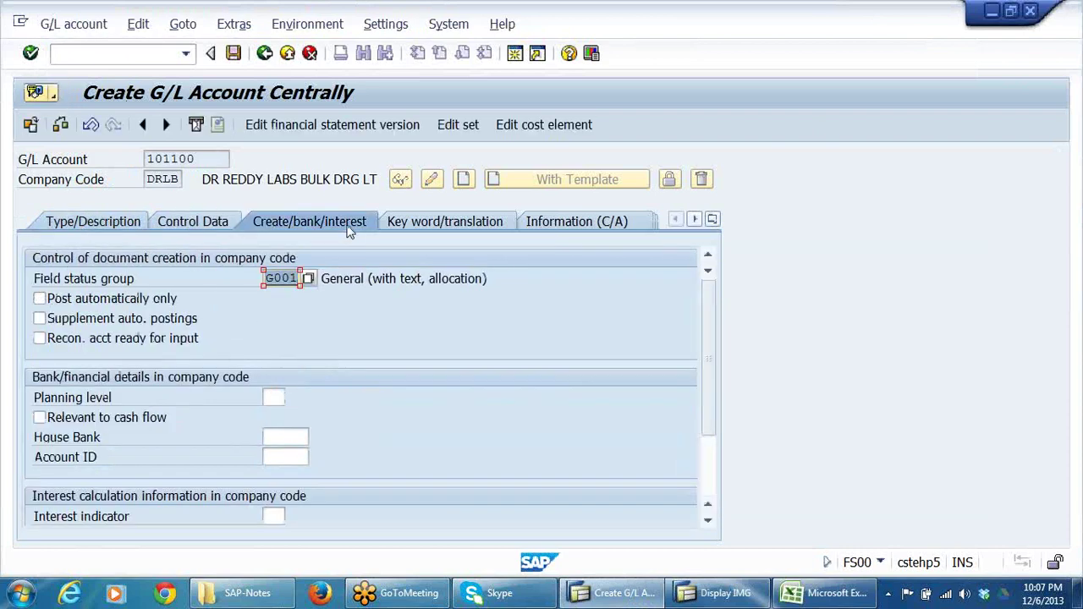
left_click(236, 53)
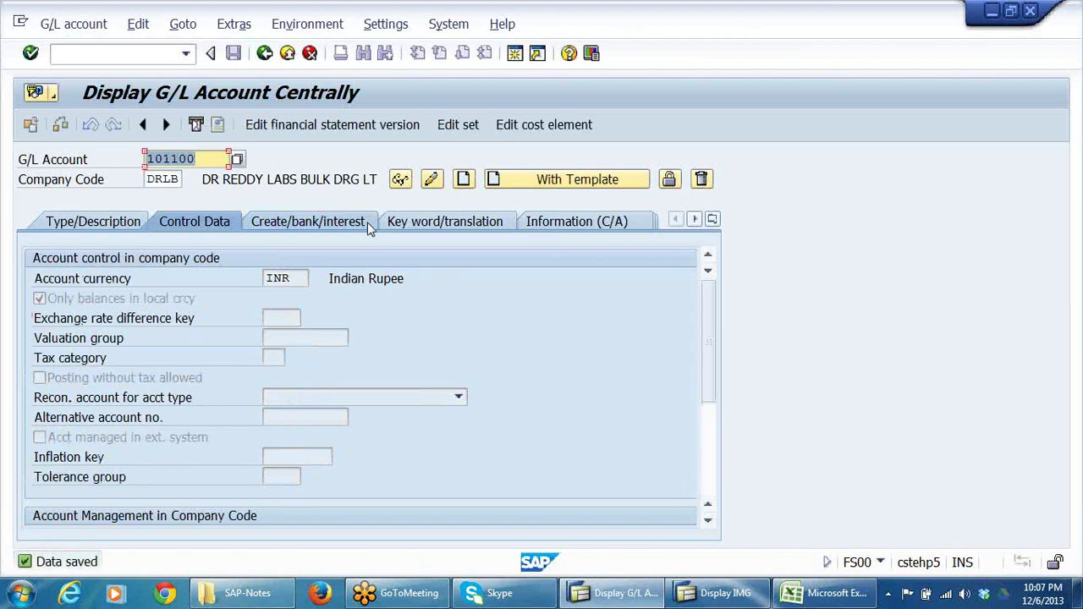
Step: Leave the saved account and reopen central G/L account maintenance with transaction FS00
left_click(264, 54)
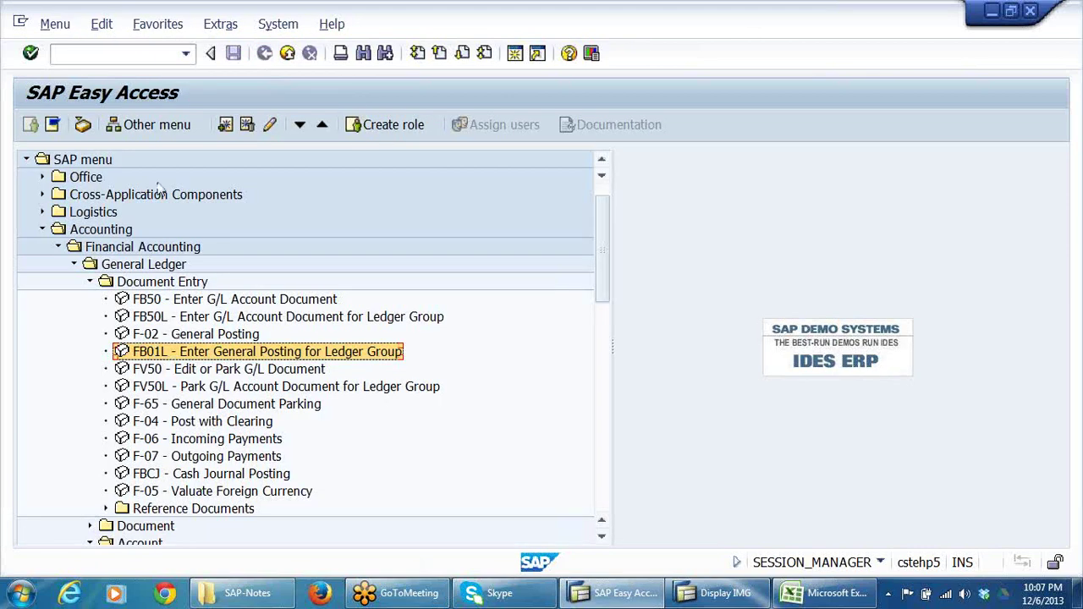
left_click(185, 53)
left_click(64, 148)
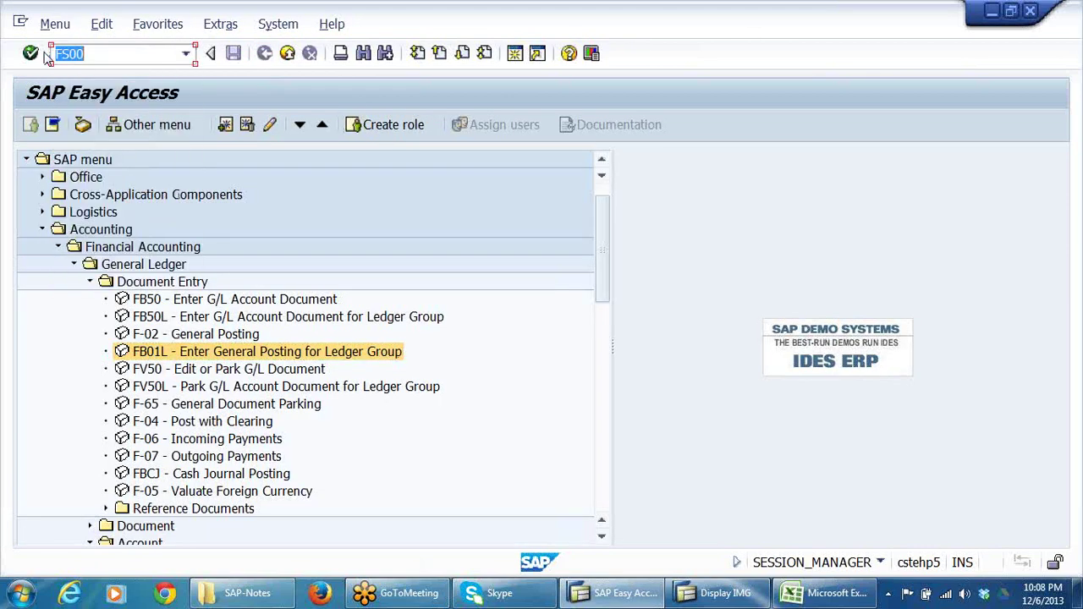
left_click(31, 53)
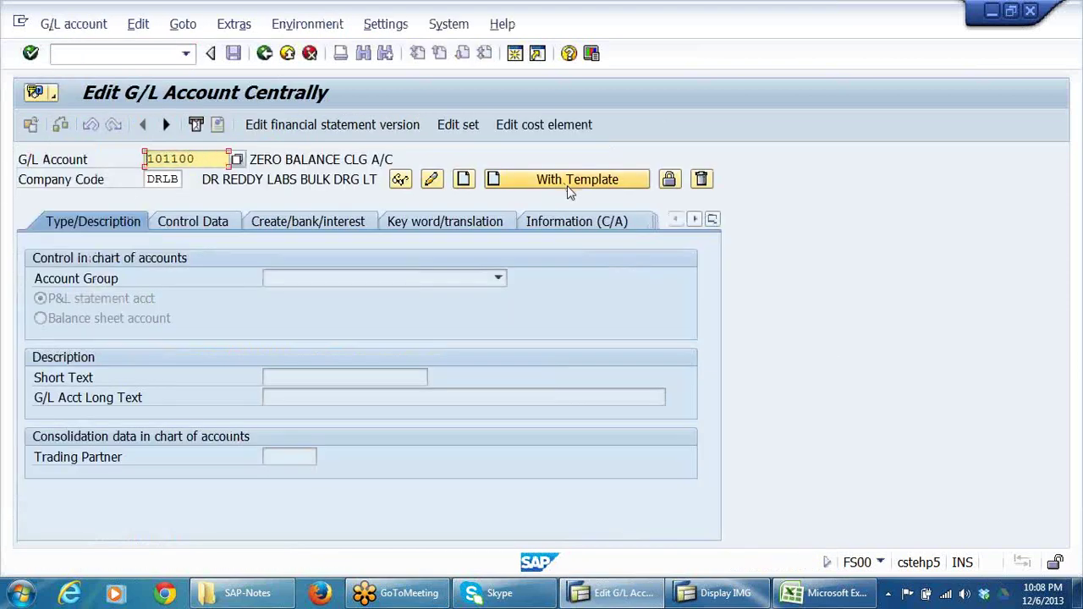
Step: Switch to the IMG session and open the Define Zero-Balance Clearing Account activity
left_click(659, 596)
left_click(715, 593)
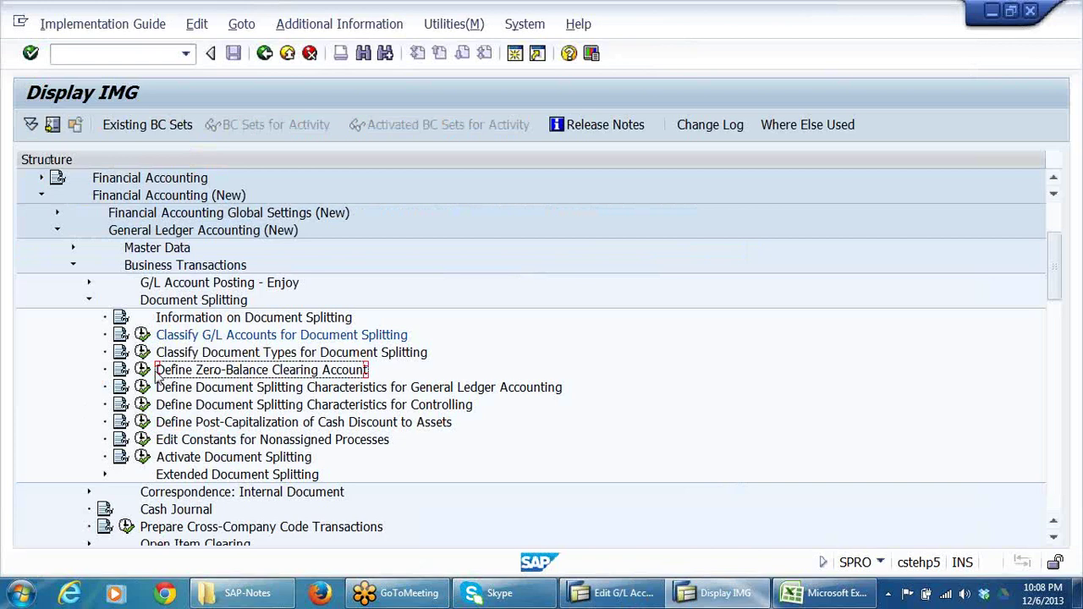
left_click(142, 370)
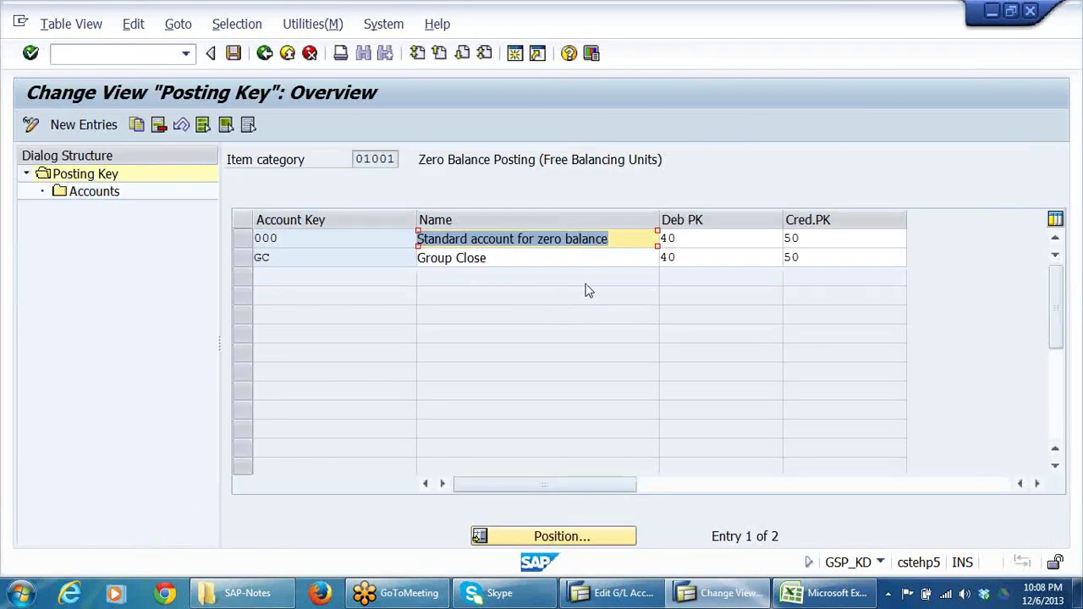
Step: Open the accounts of account key 000 for chart of accounts DRCA and start adding new entries
left_click(539, 239)
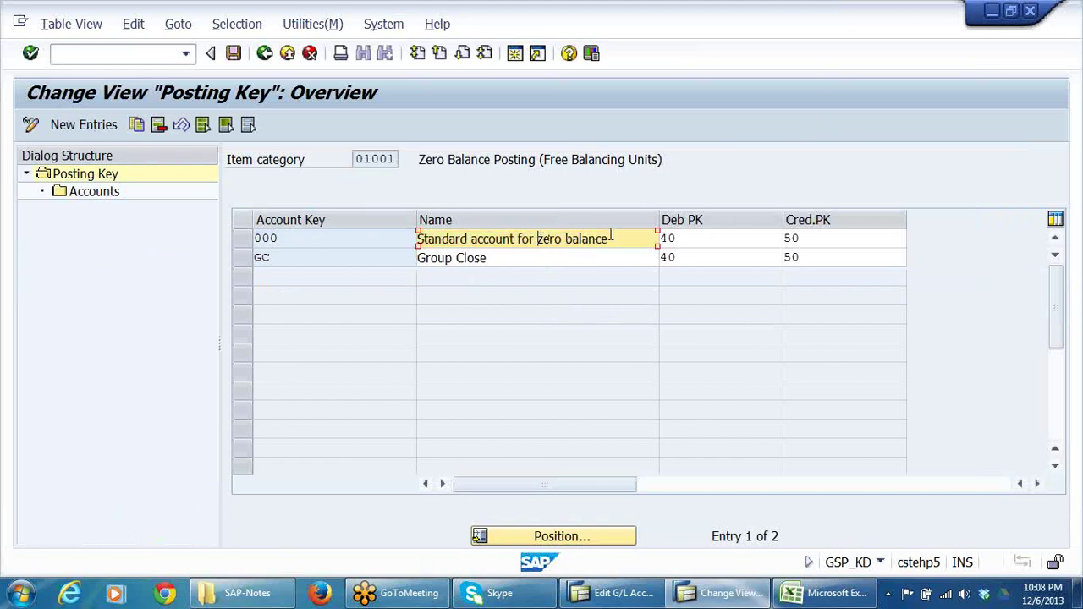
left_click(245, 240)
left_click(86, 193)
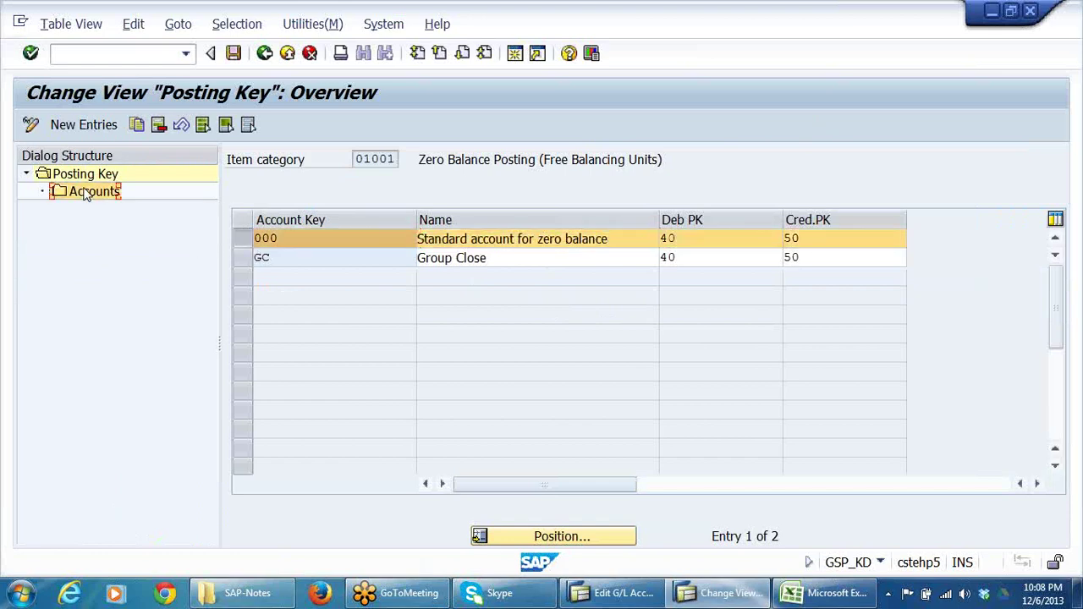
double_click(85, 193)
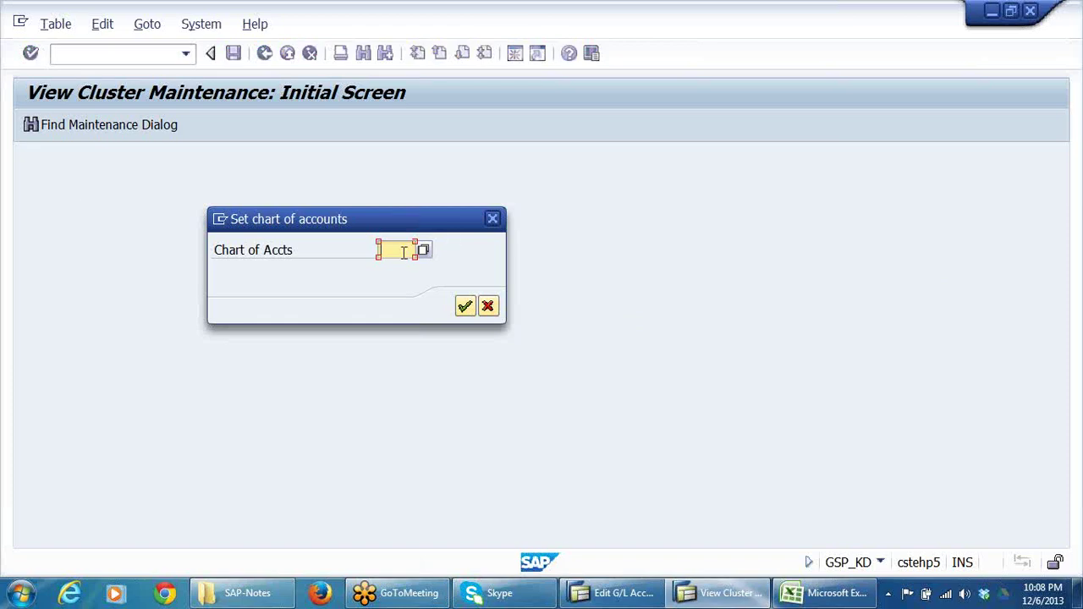
type("D")
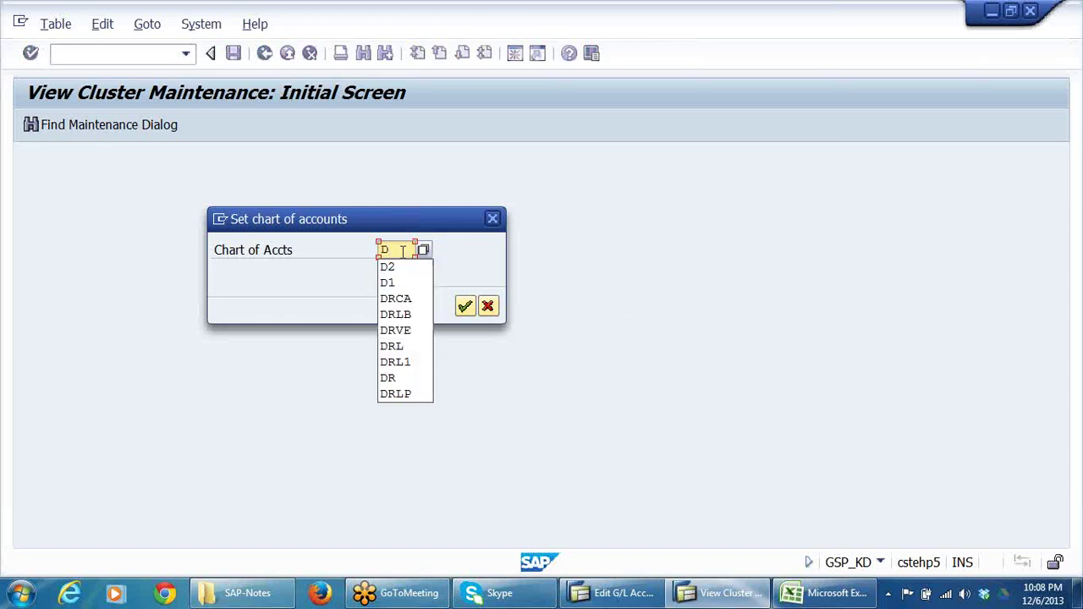
left_click(414, 303)
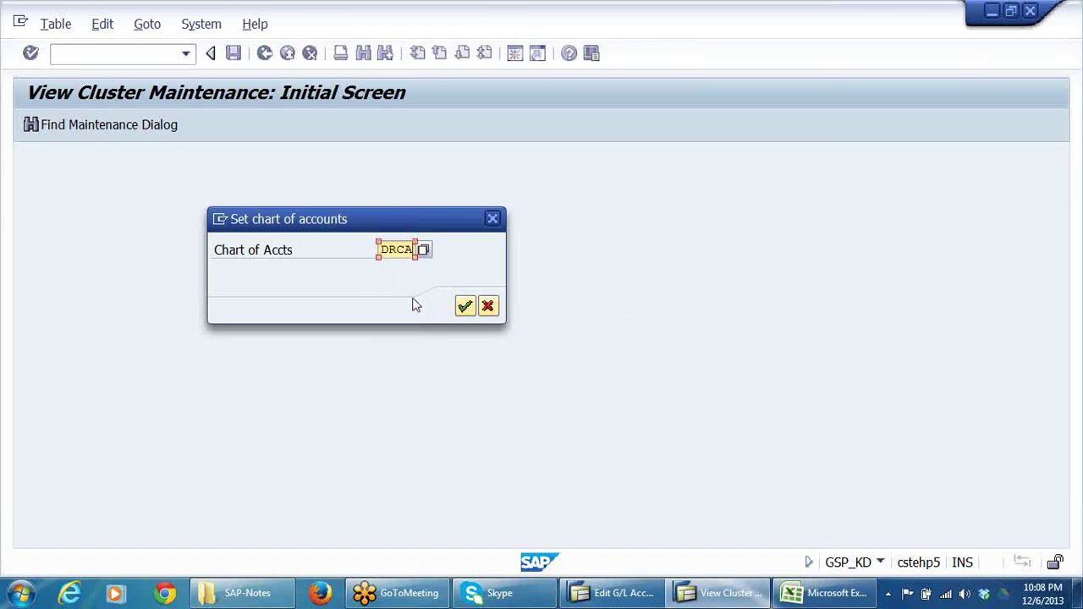
left_click(464, 305)
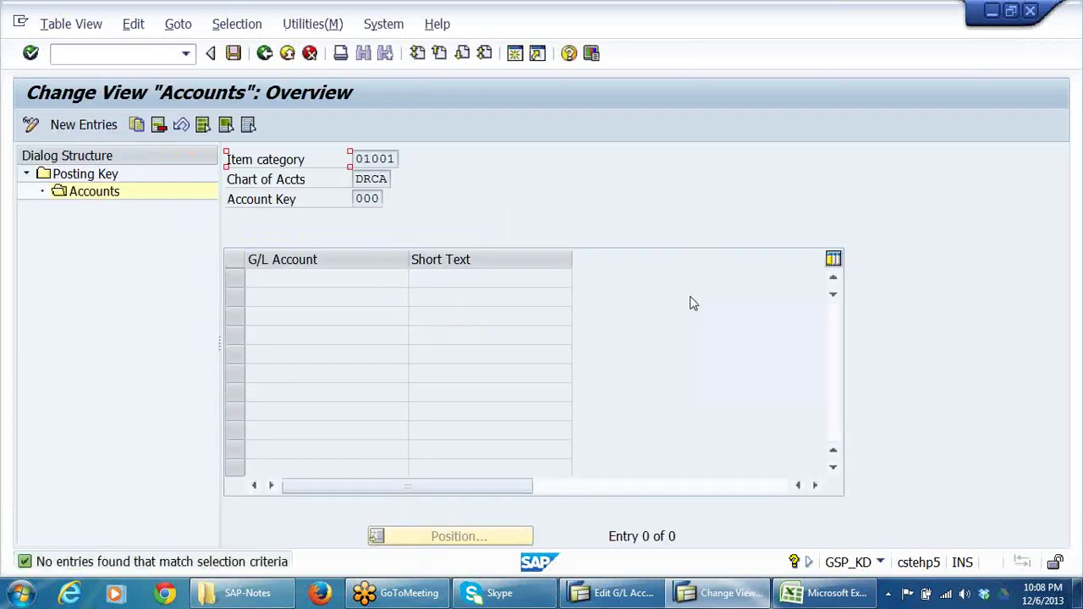
left_click(73, 127)
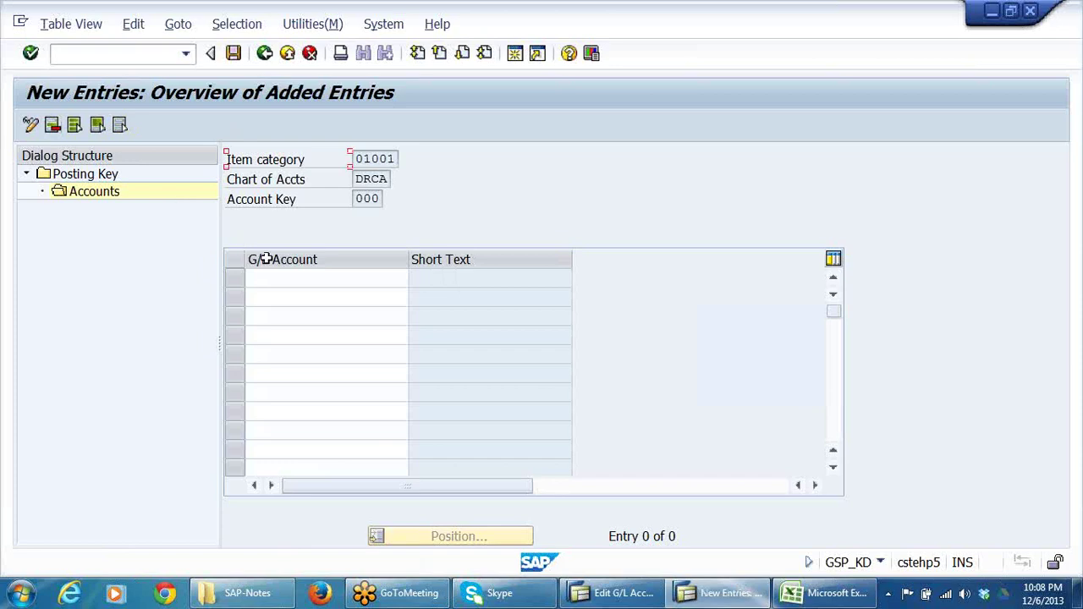
Step: Enter G/L account 101100 as the zero-balance clearing account for account key 000 and save it to the customizing request
type("101100")
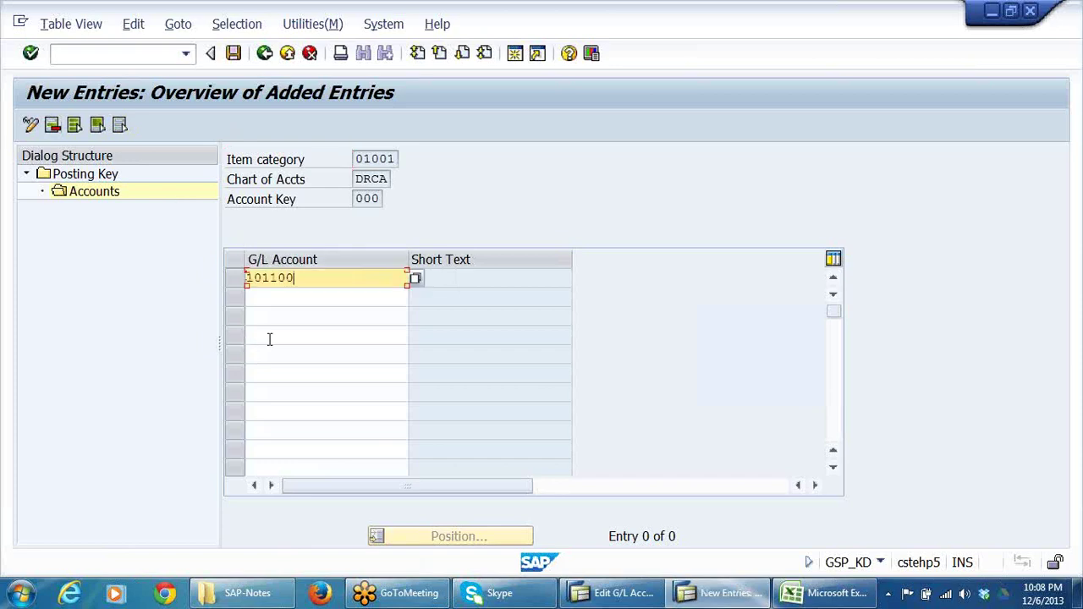
key("Return")
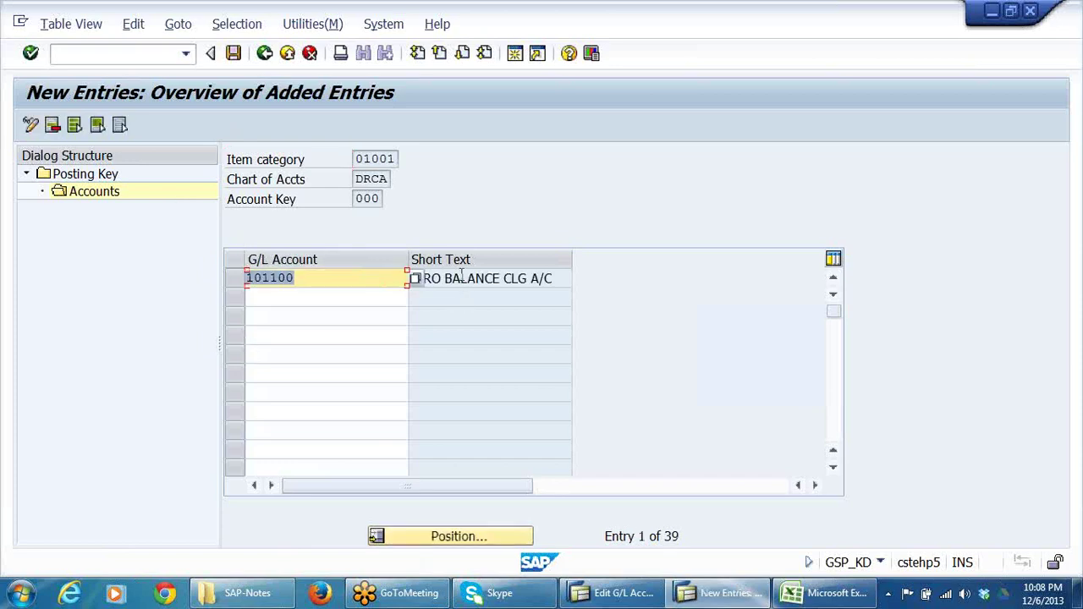
left_click_drag(563, 279, 337, 310)
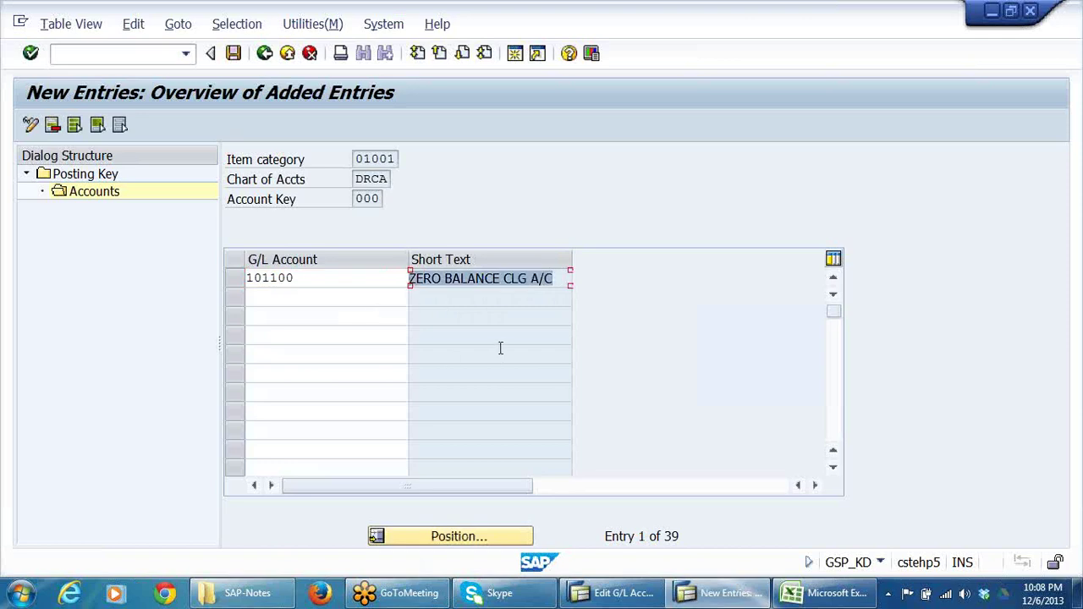
left_click(327, 278)
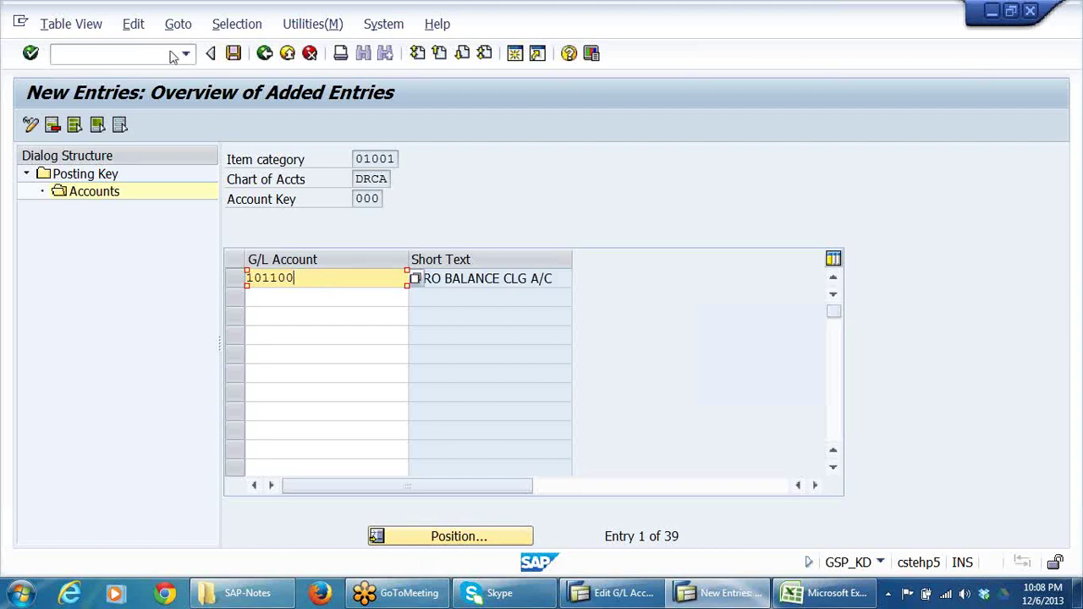
left_click(234, 54)
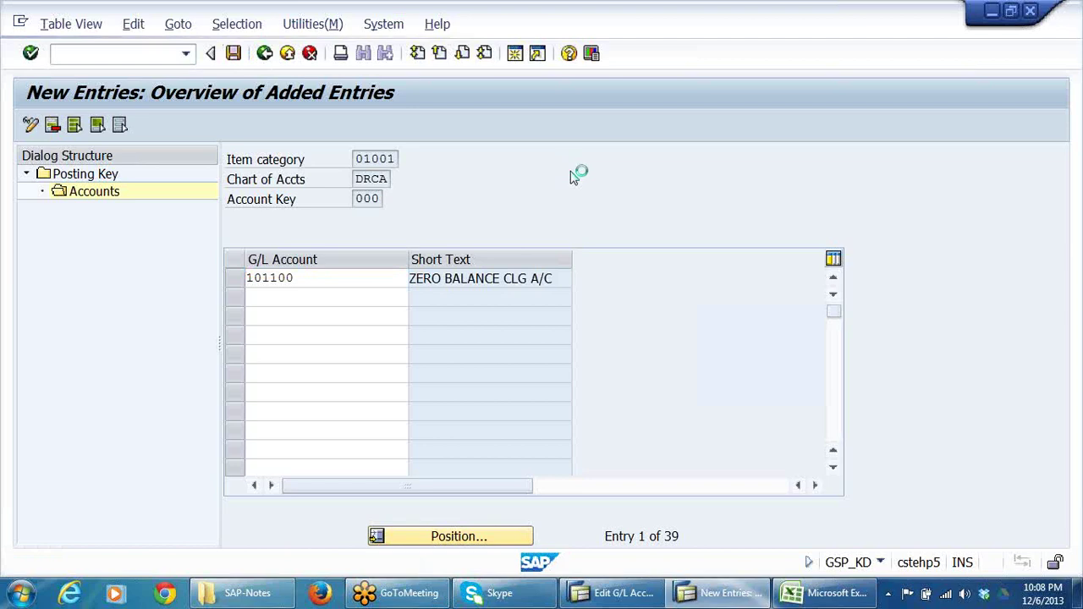
left_click(357, 327)
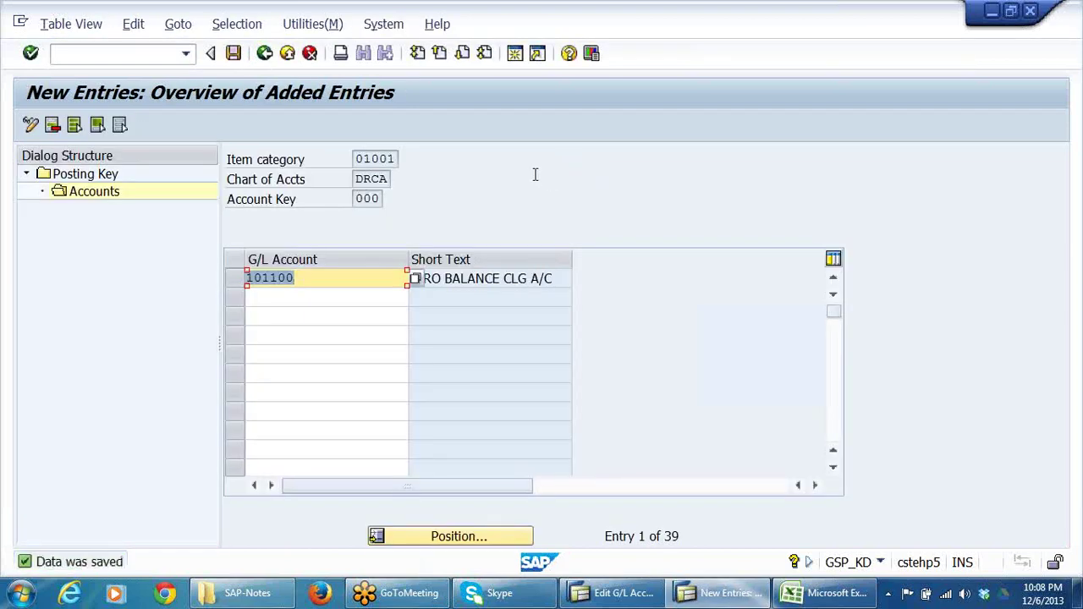
left_click(371, 292)
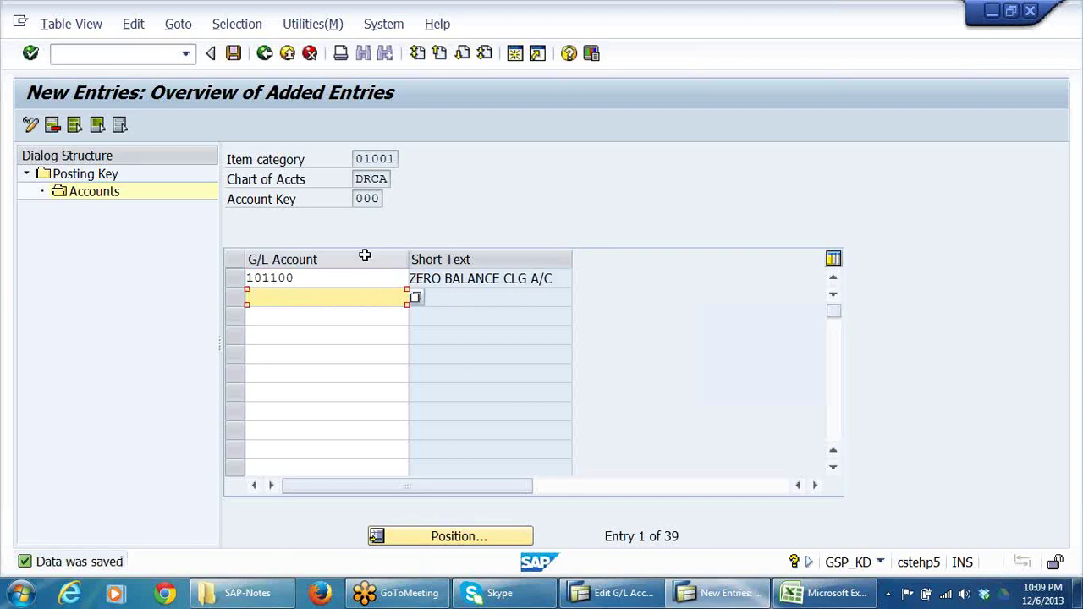
Step: Return to the IMG and open the Define Document Splitting Characteristics for General Ledger Accounting activity
left_click(265, 53)
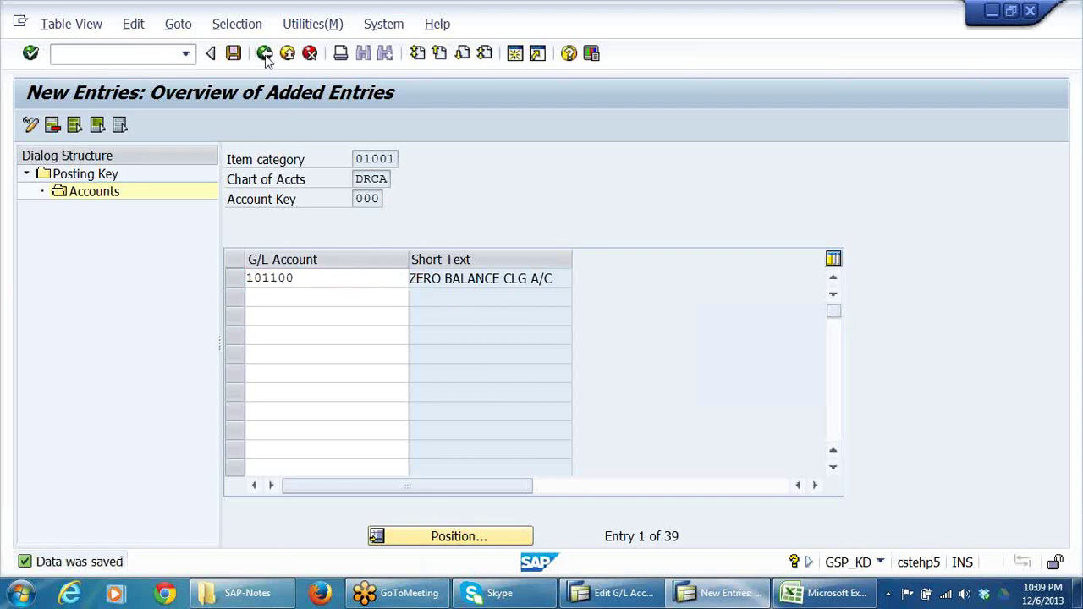
left_click(265, 53)
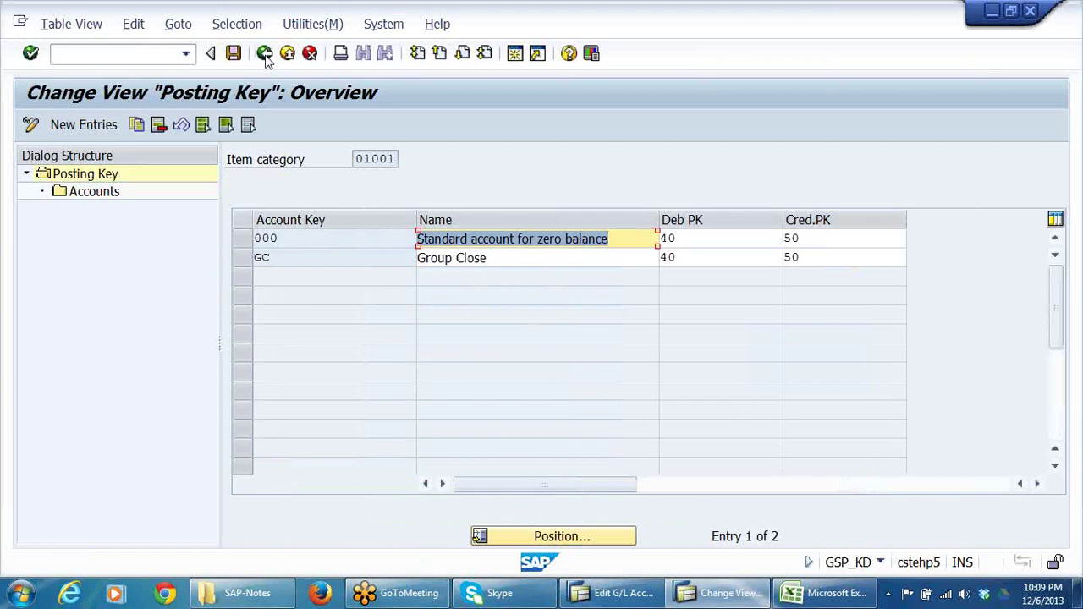
left_click(265, 53)
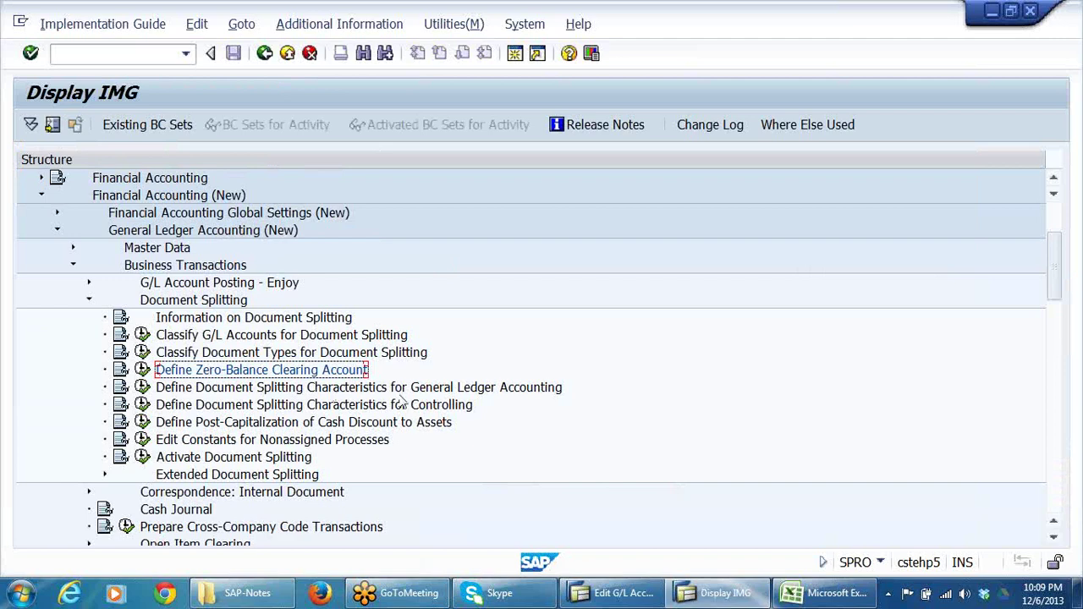
left_click(558, 390)
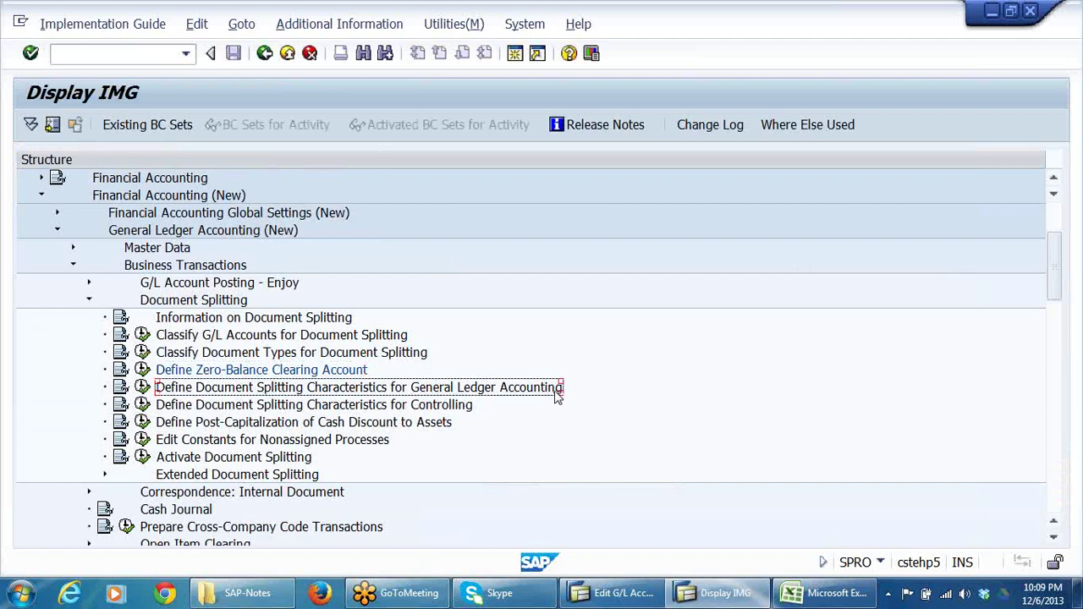
left_click(142, 387)
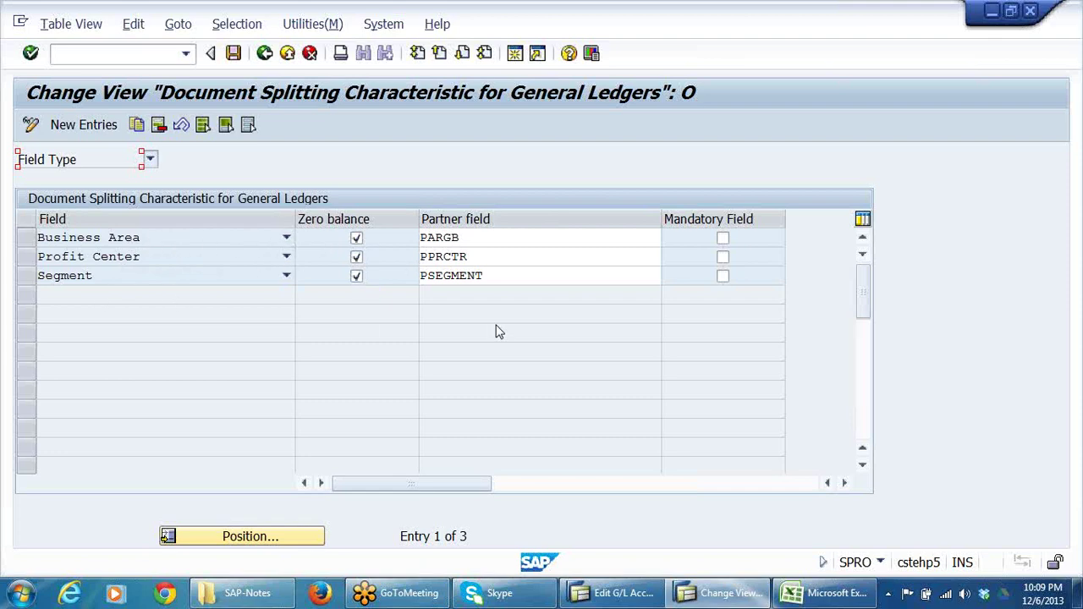
Step: Check the partner fields for Business Area, Profit Center and Segment, save, and return to the IMG
left_click_drag(484, 240, 415, 242)
left_click_drag(477, 261, 304, 263)
left_click(522, 279)
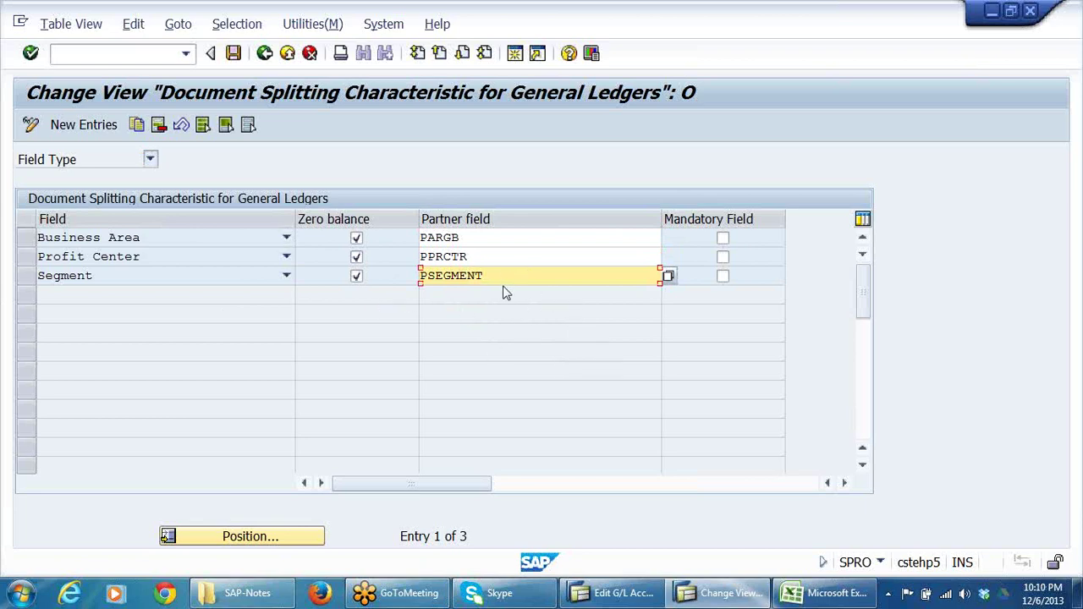
left_click(235, 55)
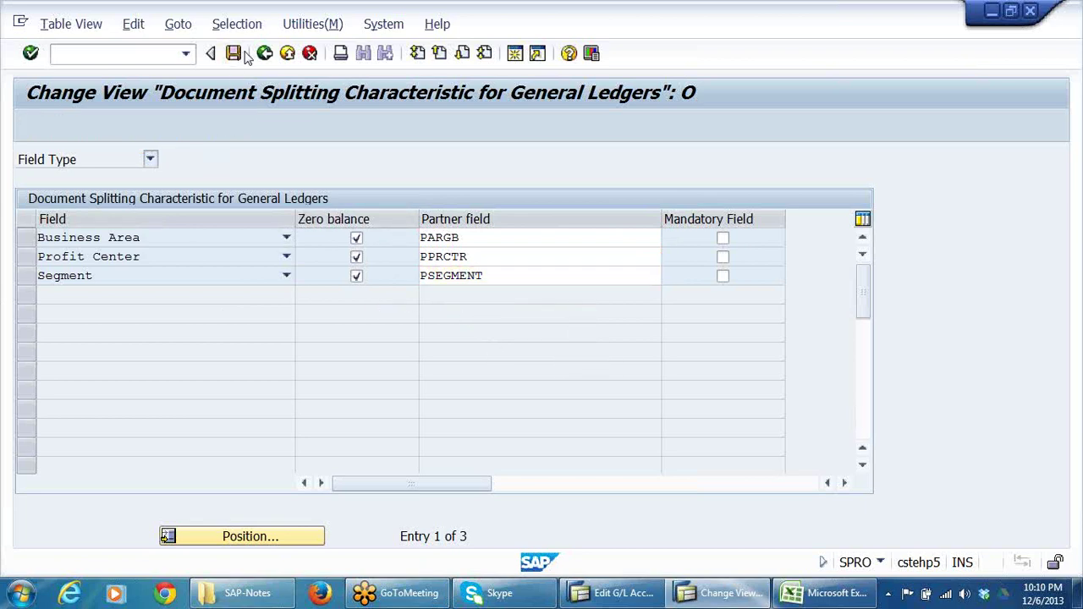
left_click(265, 54)
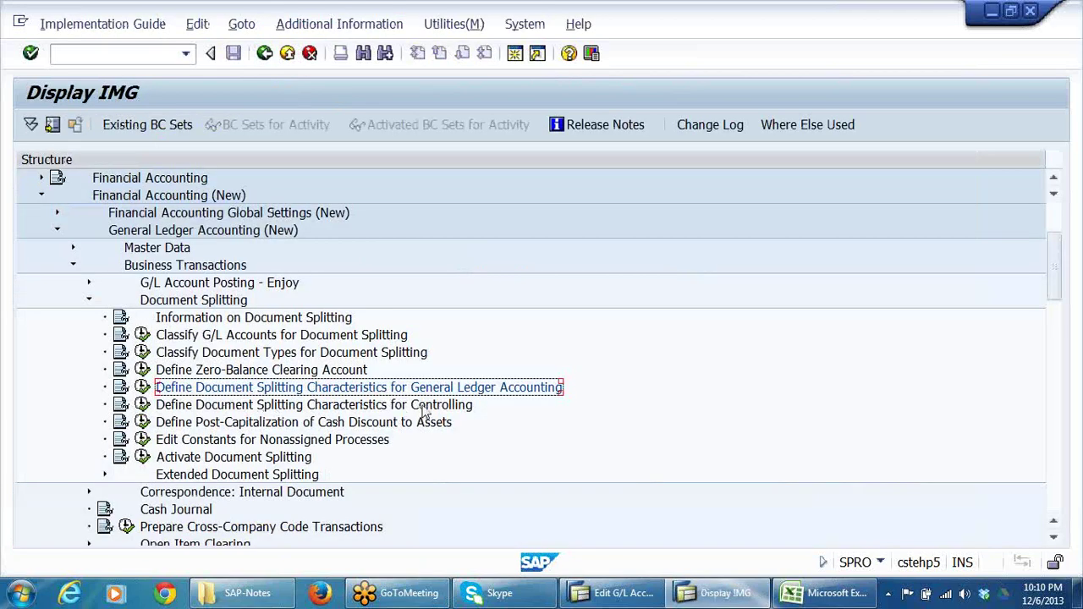
Step: Open the Activate Document Splitting activity in the Document Splitting section of the IMG
left_click(456, 406)
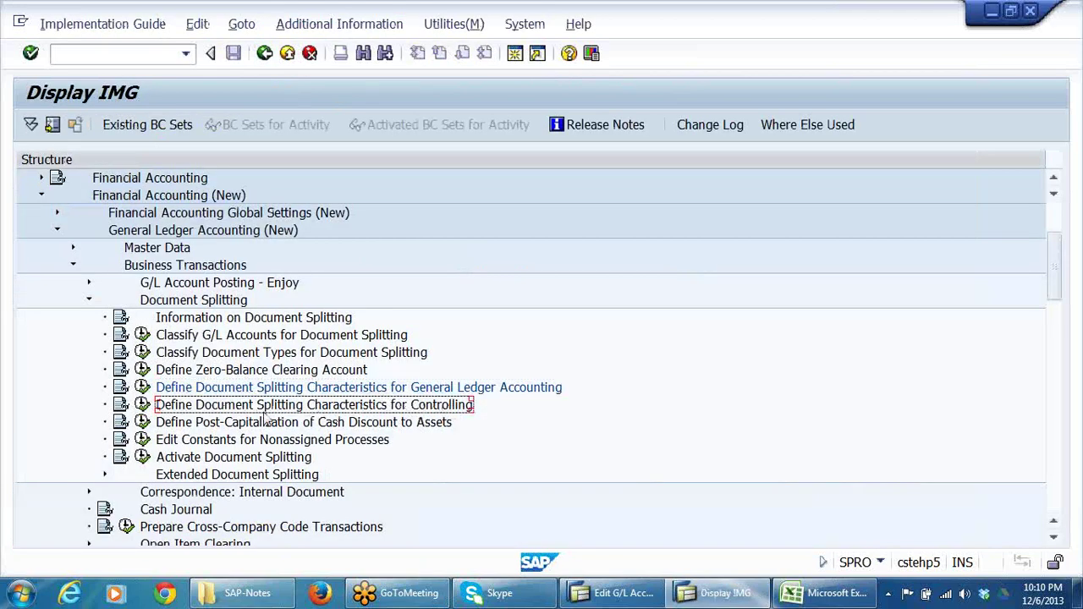
left_click(252, 424)
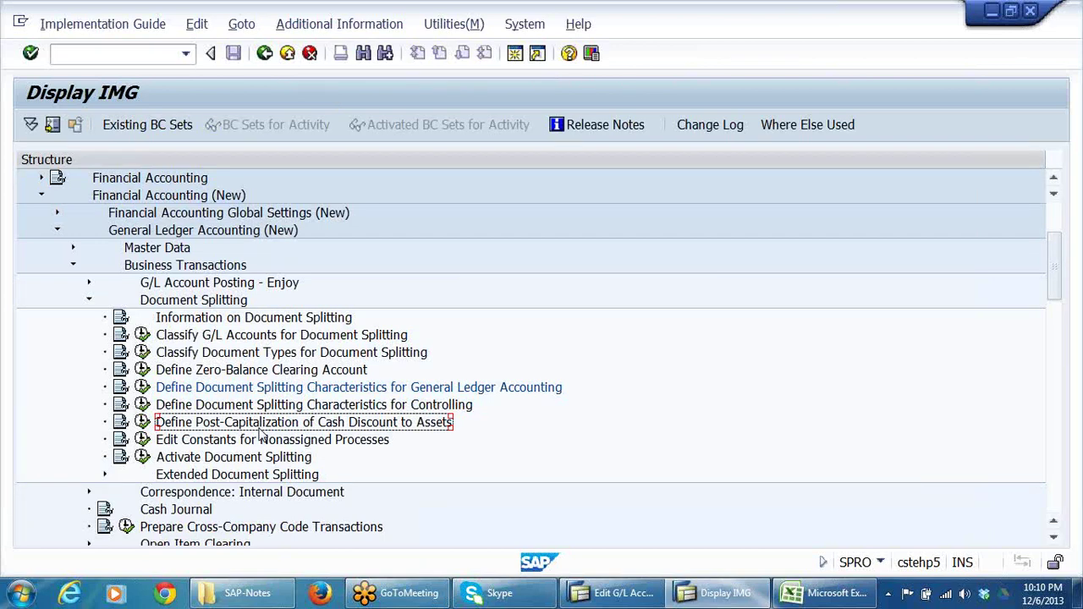
left_click(237, 445)
left_click(237, 462)
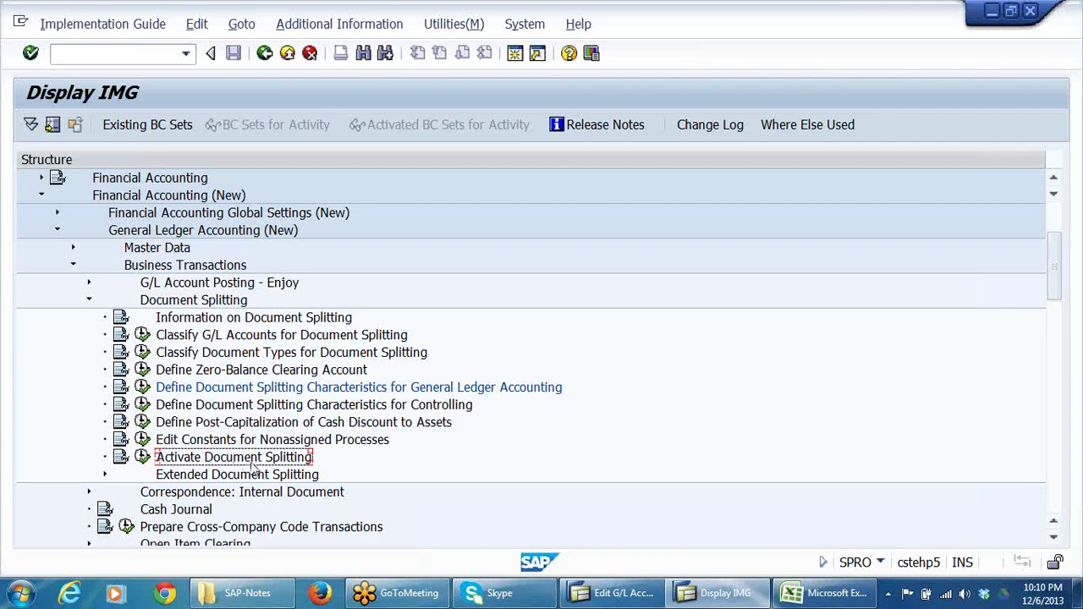
left_click(143, 458)
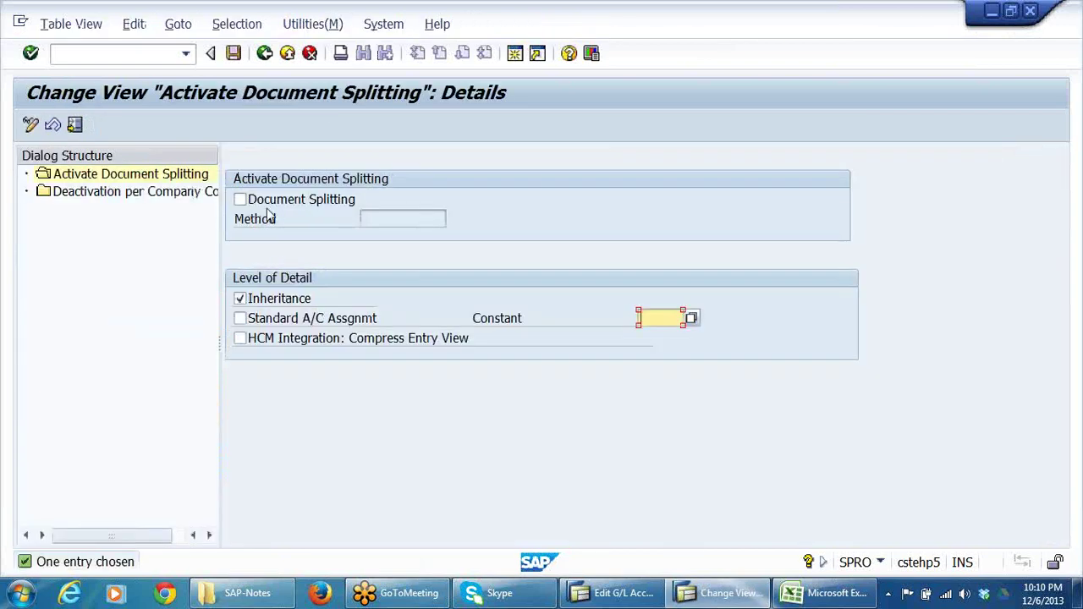
Step: Activate document splitting and save the setting to the proposed customizing request
left_click(240, 199)
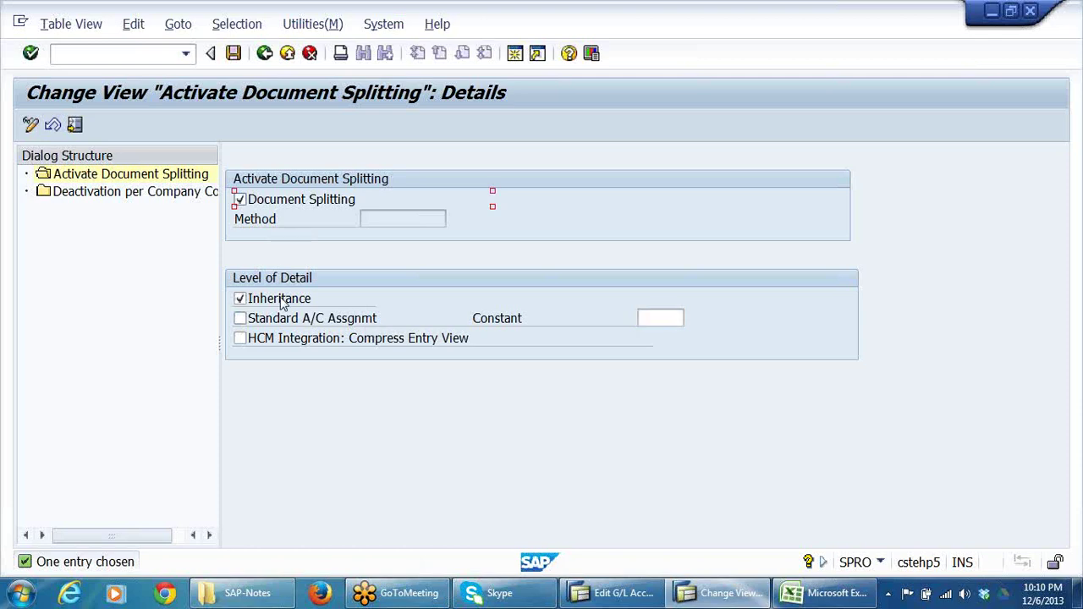
left_click(234, 54)
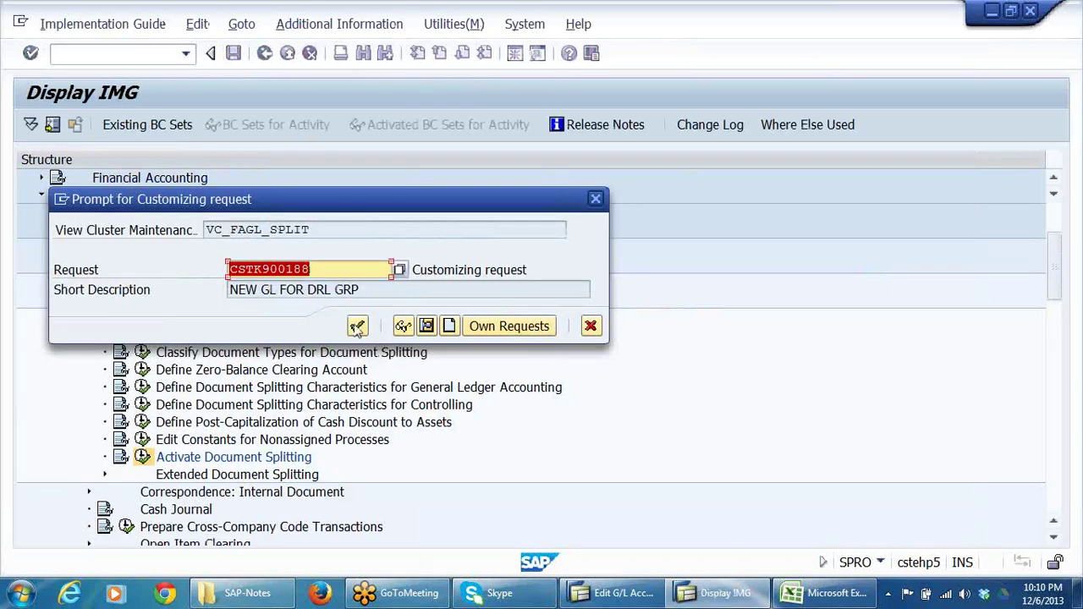
left_click(357, 327)
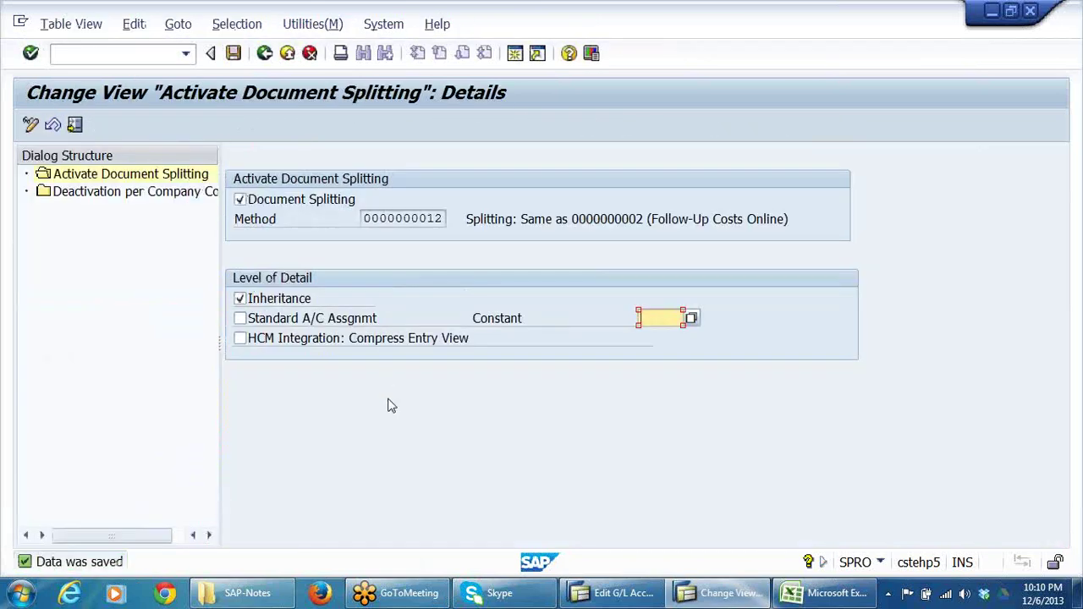
Step: Open Deactivation per Company Code and position the list at company code DRLB
left_click(128, 192)
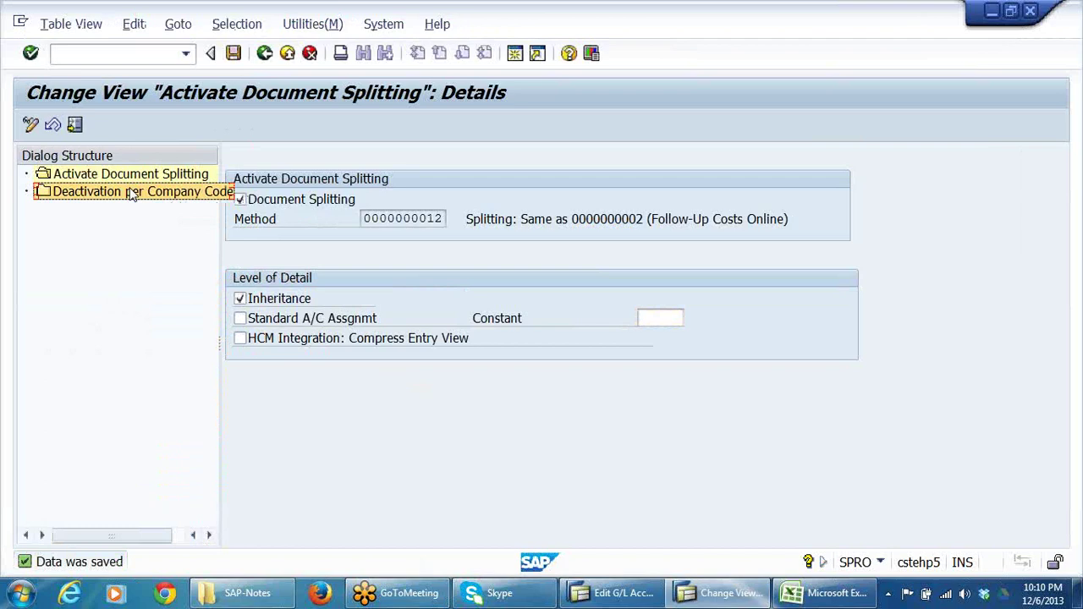
double_click(129, 193)
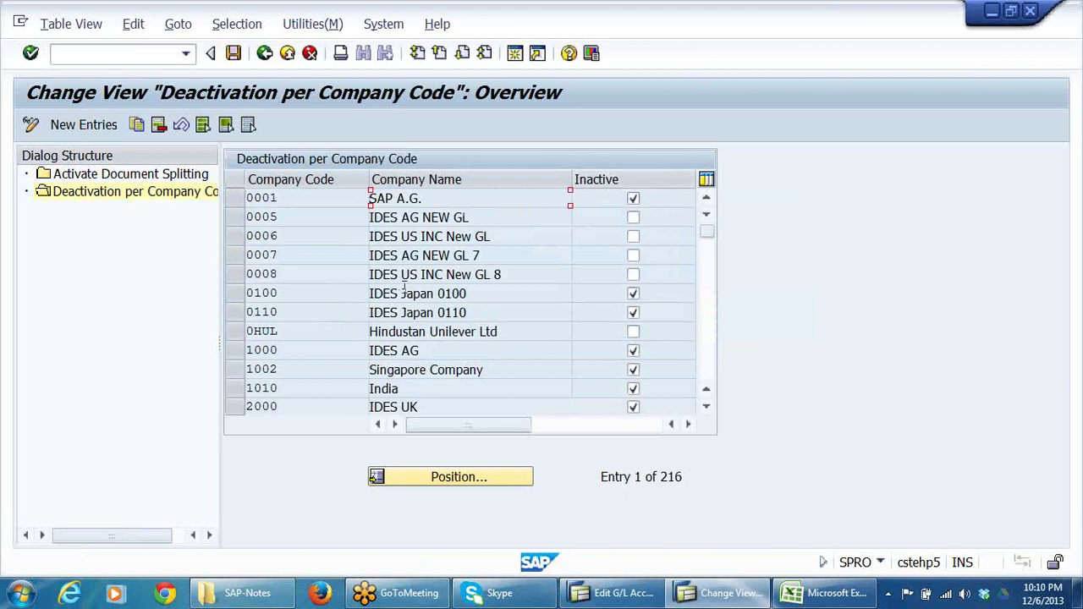
scroll(423, 296, "down", 8)
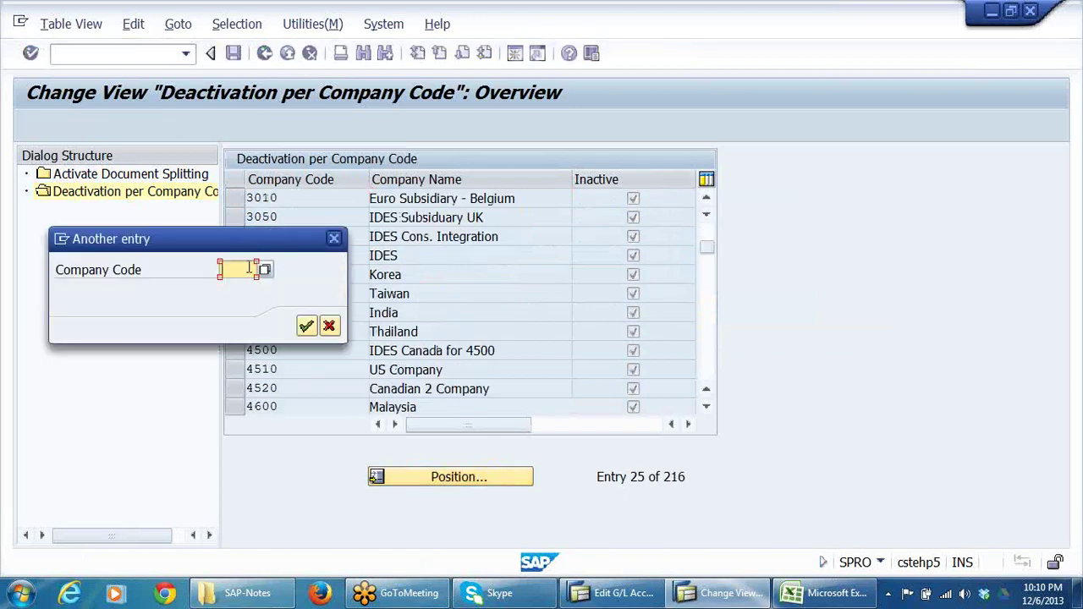
type("DR")
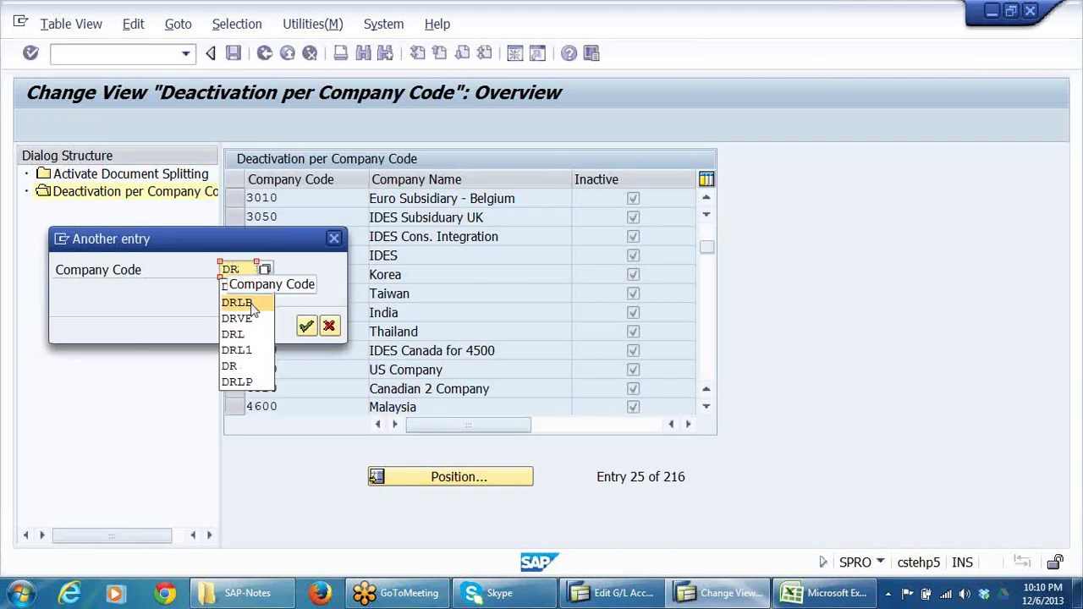
left_click(241, 302)
key("Return")
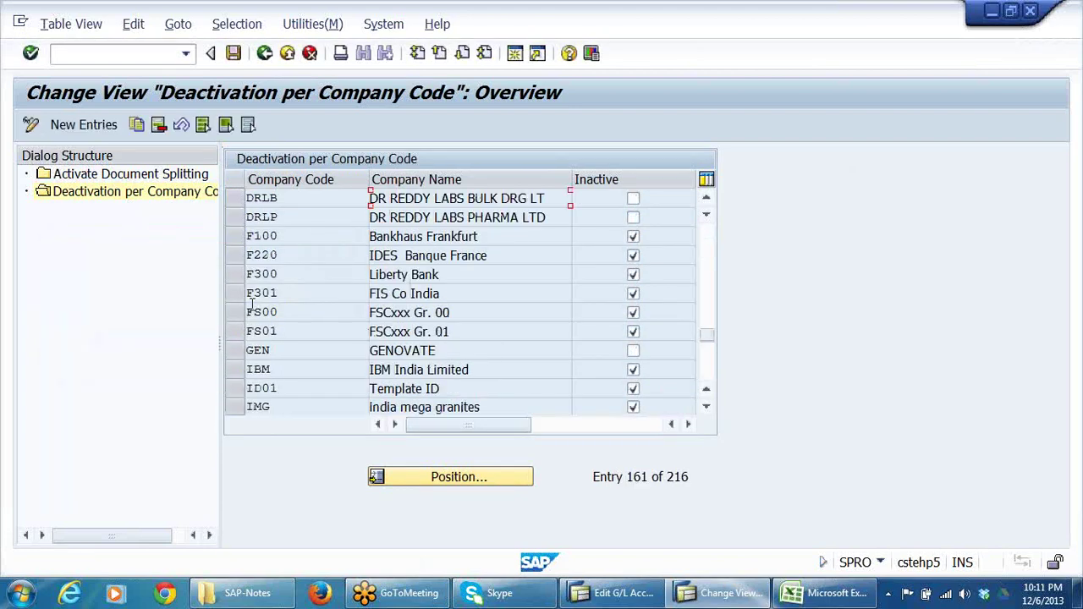
Step: Mark company codes DRLB and DRLP as inactive, clear both flags again, and save before returning to the IMG
left_click(633, 199)
left_click(633, 218)
left_click(634, 219)
left_click(634, 200)
left_click(237, 54)
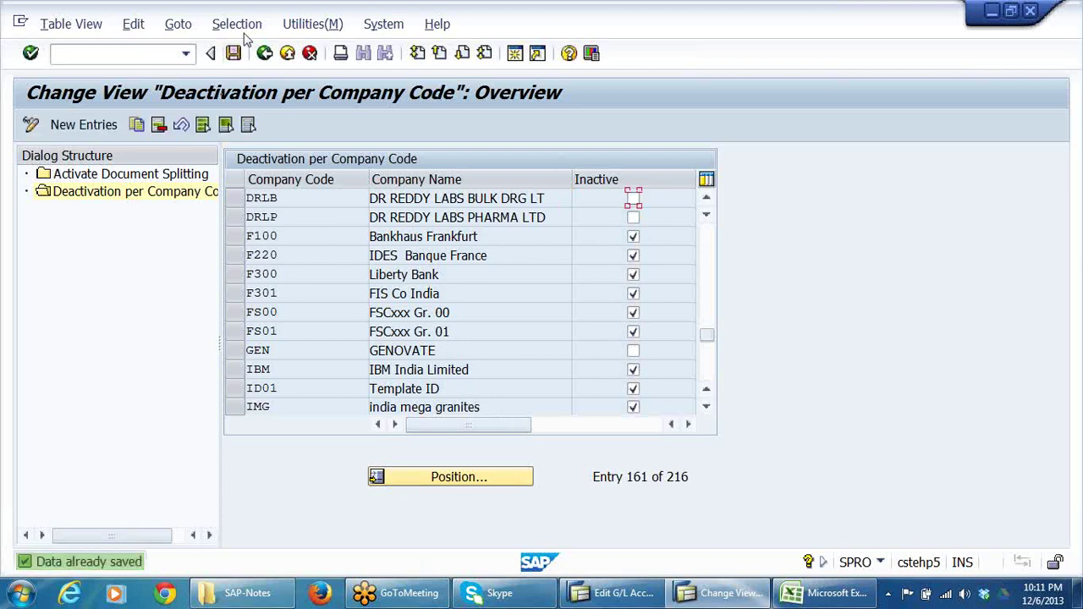
left_click(264, 54)
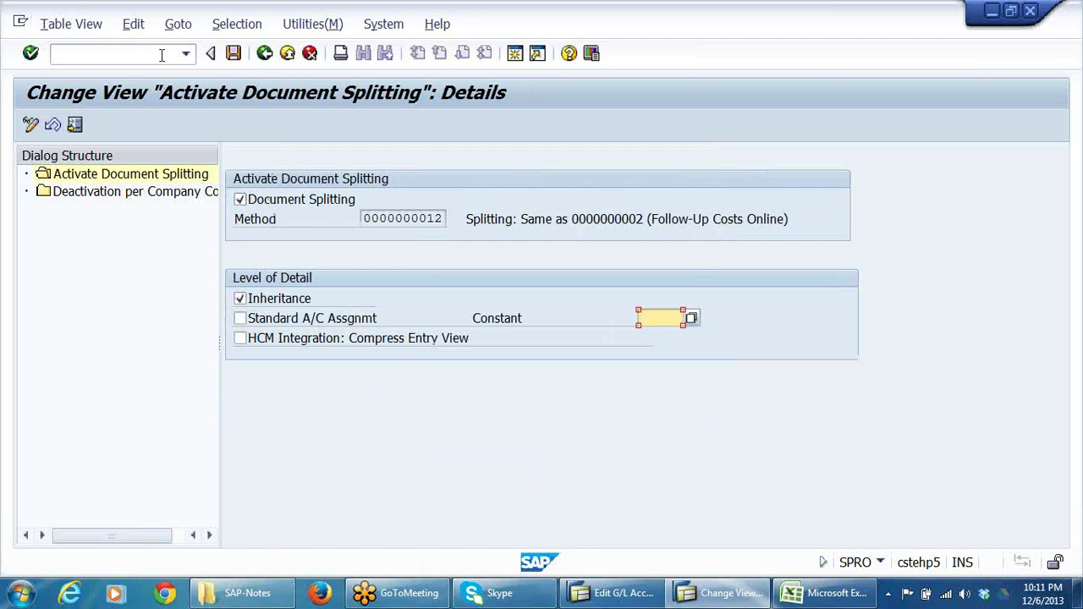
left_click(265, 53)
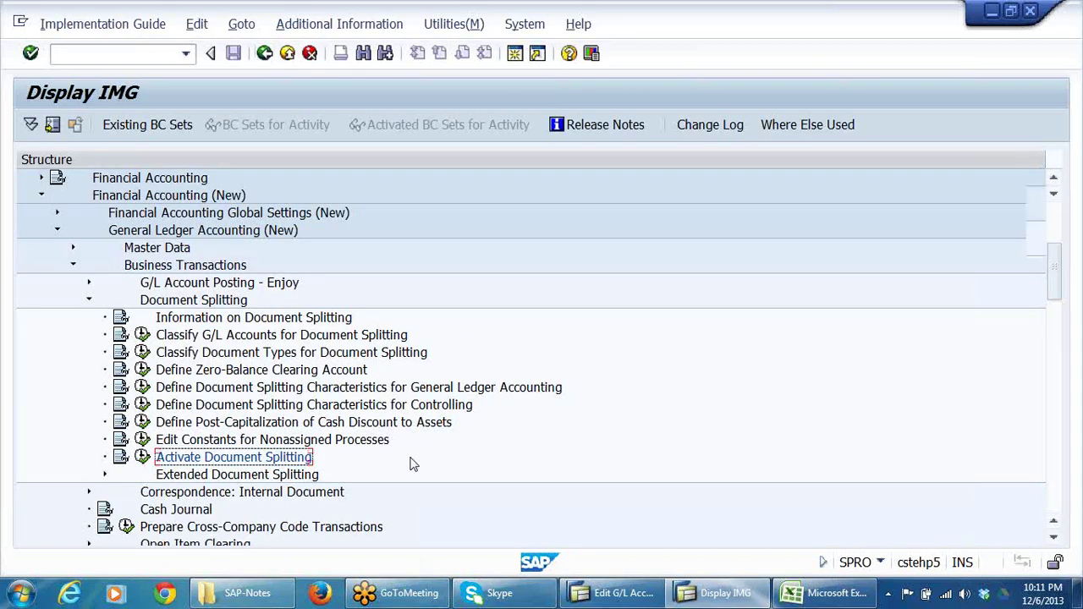
scroll(398, 470, "down", 1)
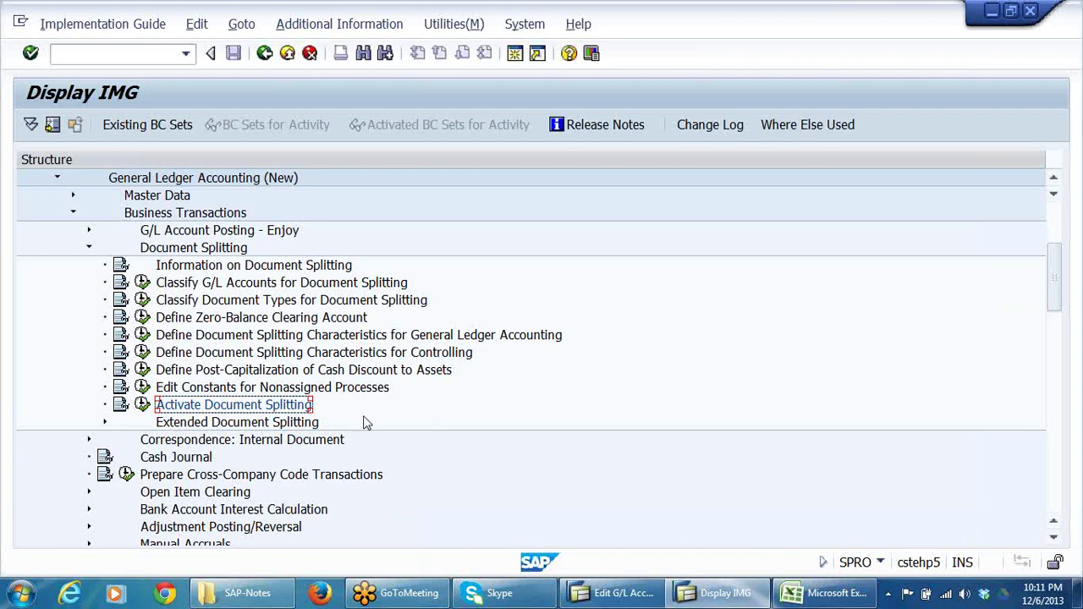
left_click(331, 354)
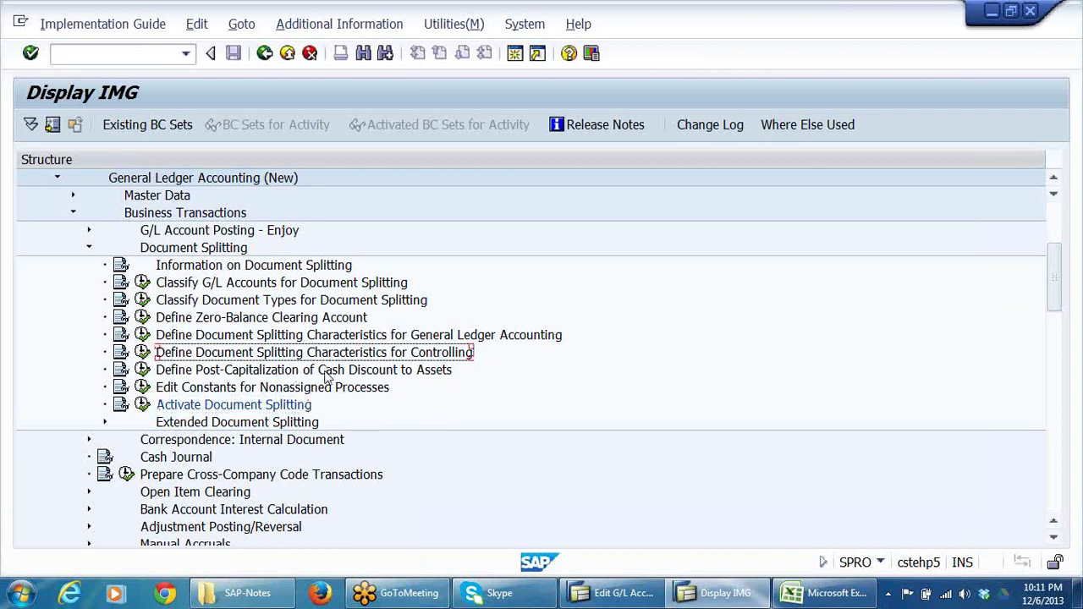
left_click(328, 372)
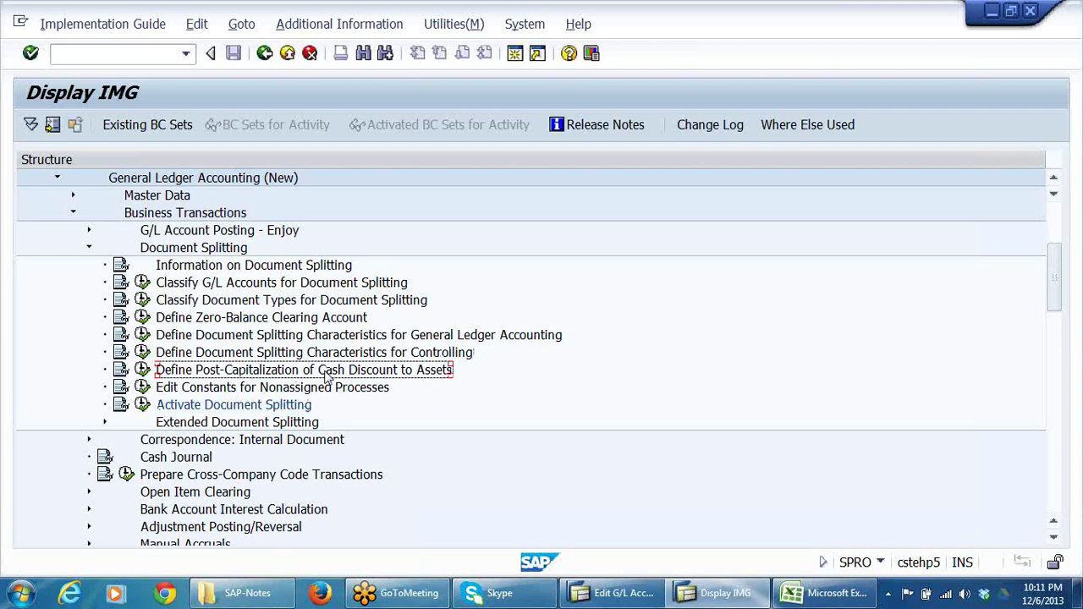
left_click(275, 338)
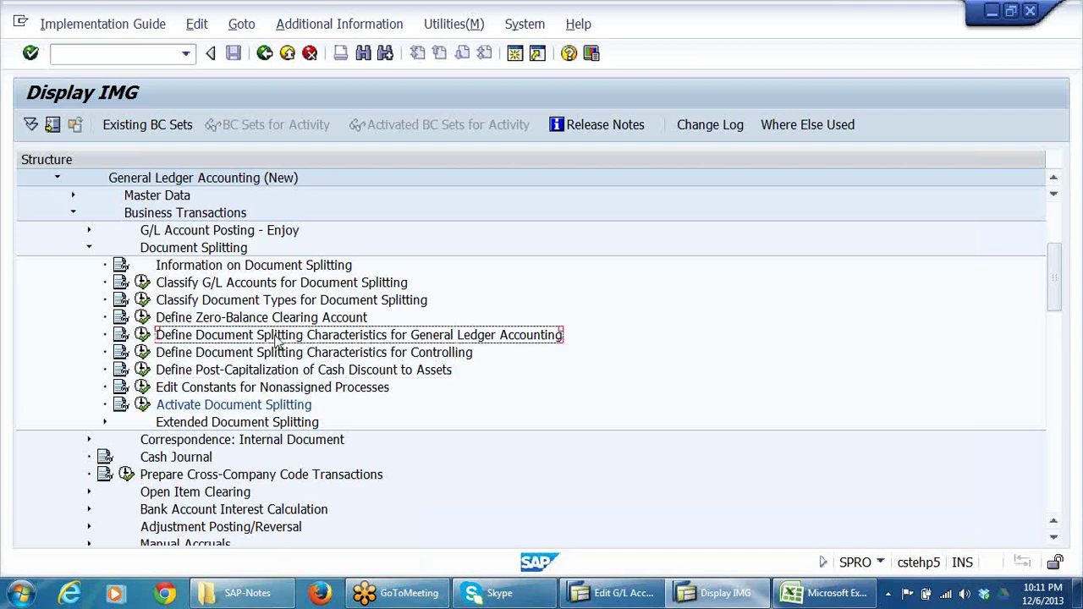
left_click(229, 288)
left_click(226, 301)
left_click(226, 318)
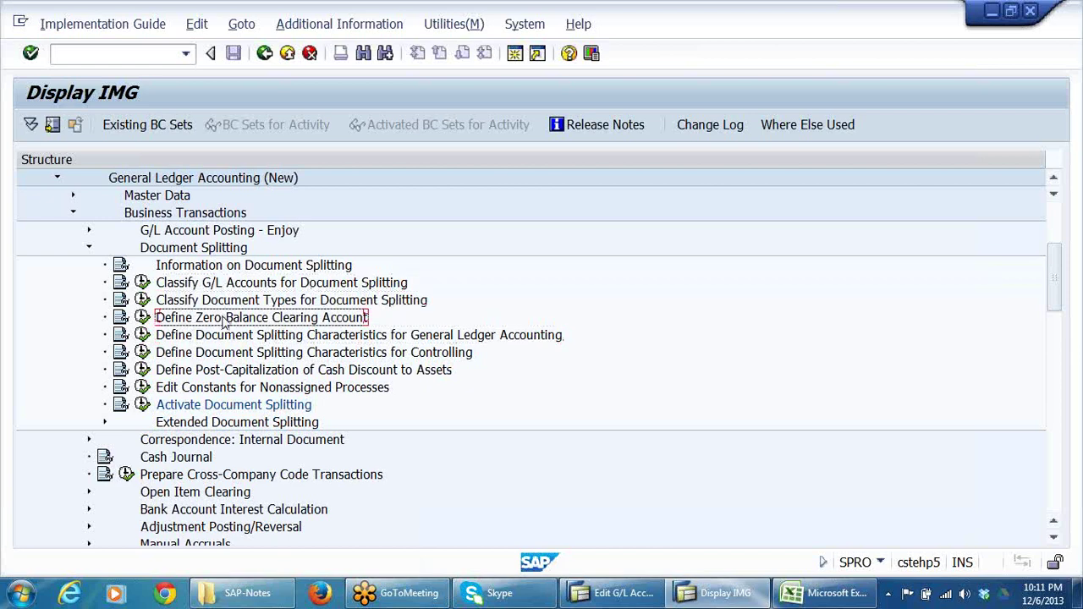
Step: Switch to the G/L account session, leave the account master, and start F-02 General Posting from the General Ledger document entry folder
left_click(607, 595)
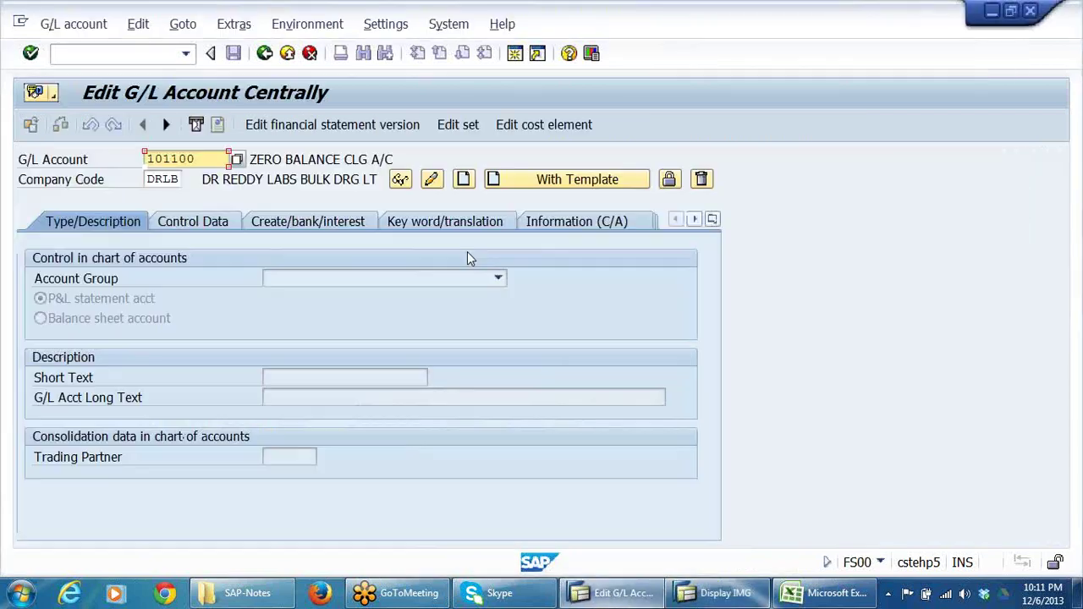
left_click(299, 49)
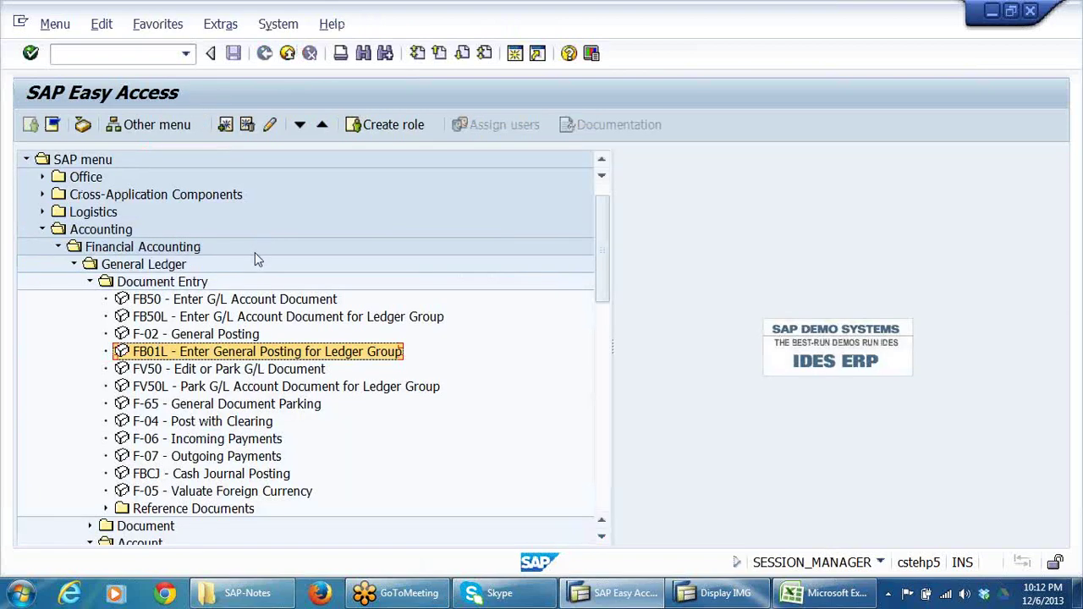
left_click(90, 282)
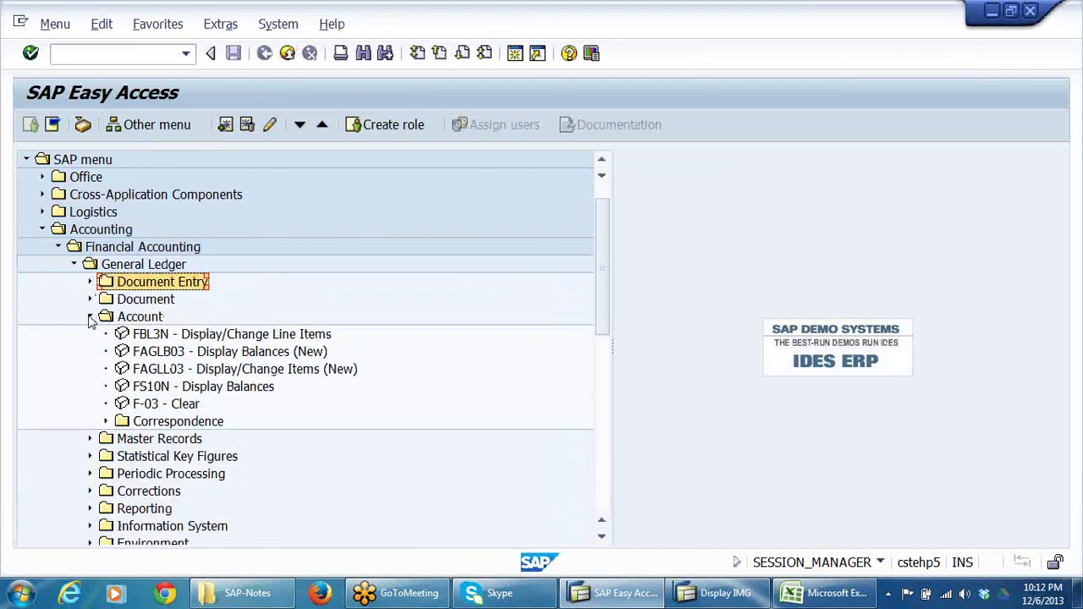
left_click(90, 317)
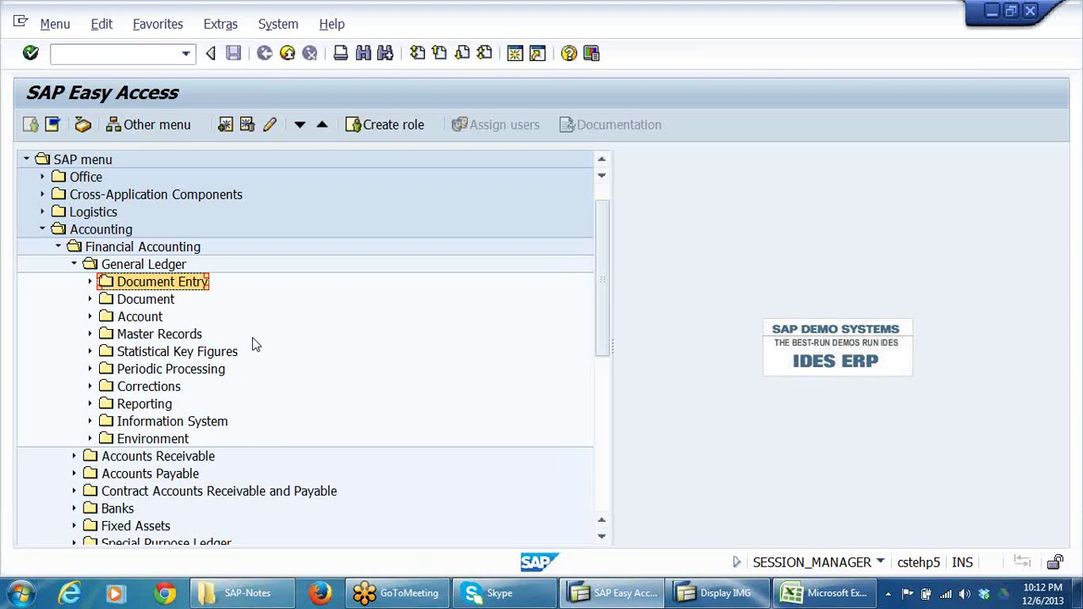
left_click(90, 284)
left_click(169, 335)
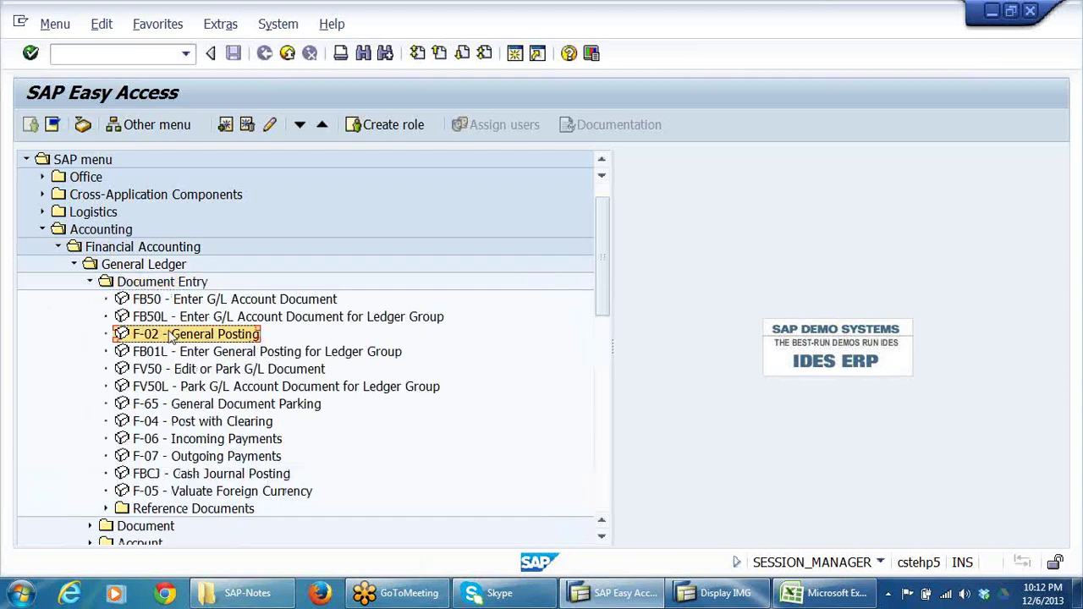
double_click(148, 339)
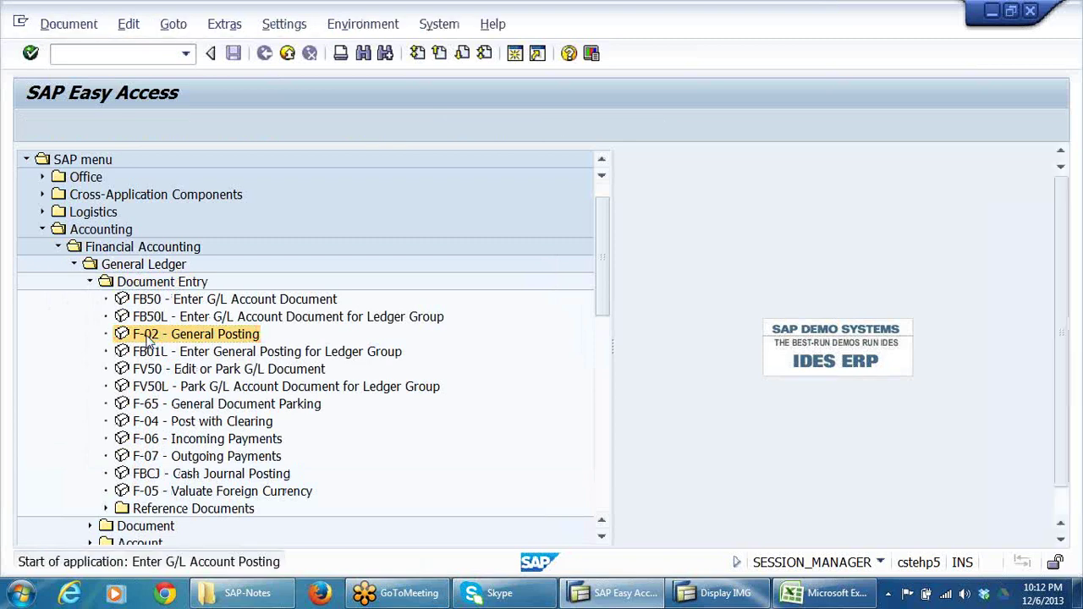
Step: Set the document date of the G/L posting to 06.12.2013
left_click(188, 161)
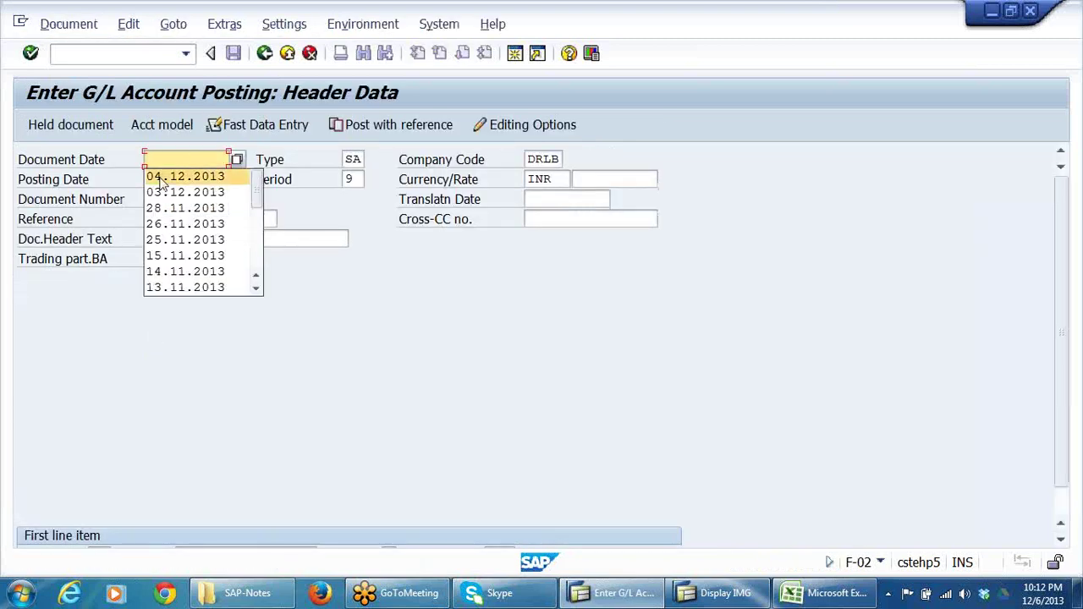
left_click(174, 176)
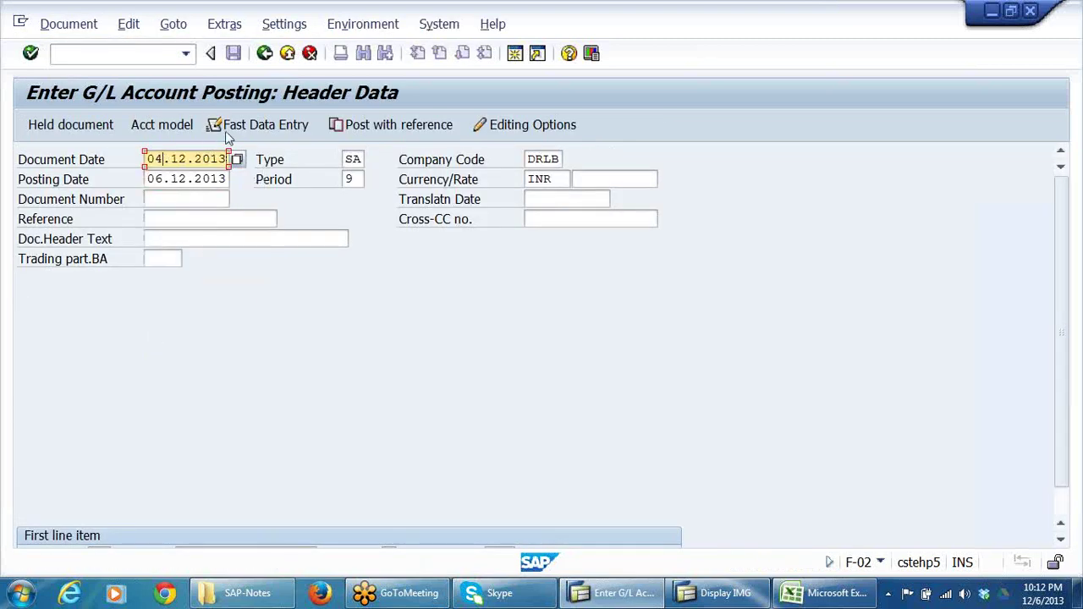
key("BackSpace")
type("6")
key("Return")
Step: Start the first line item with posting key 40 and account 400302
scroll(482, 270, "up", 2)
scroll(491, 355, "down", 2)
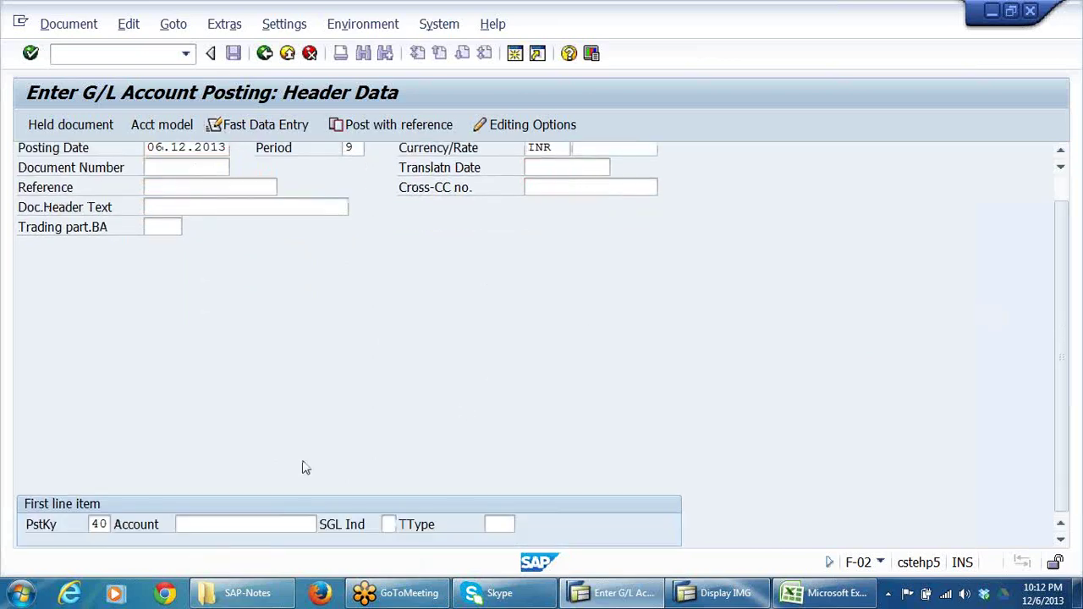
left_click(252, 524)
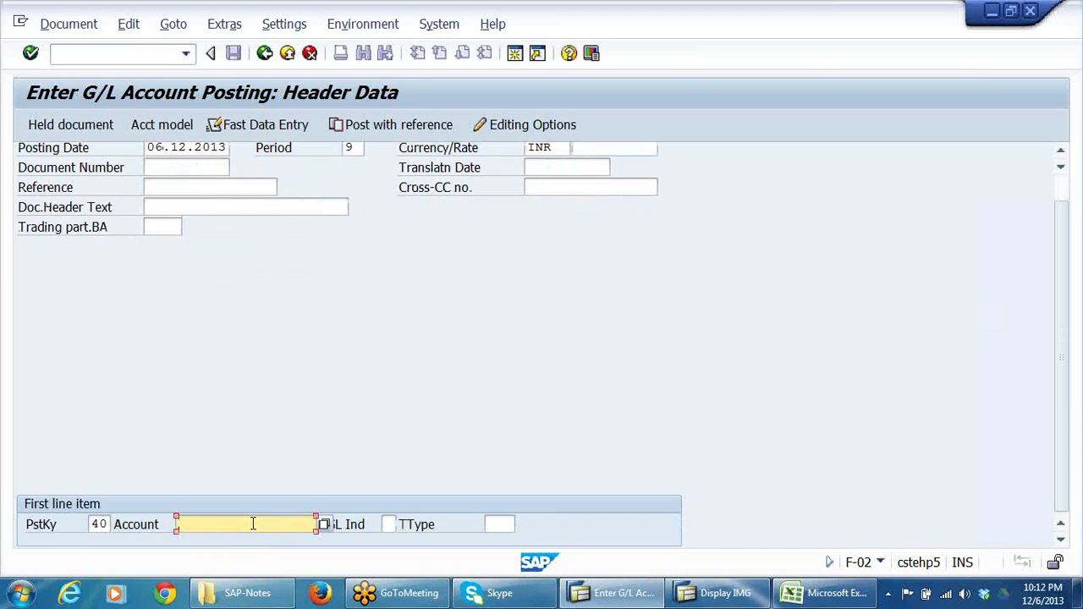
type("400")
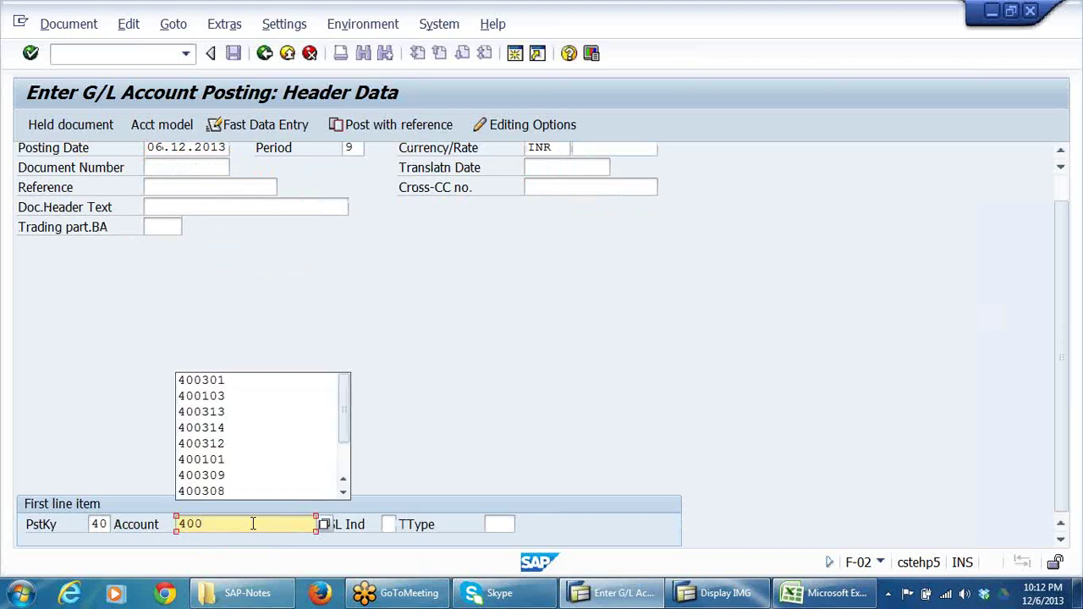
type("302")
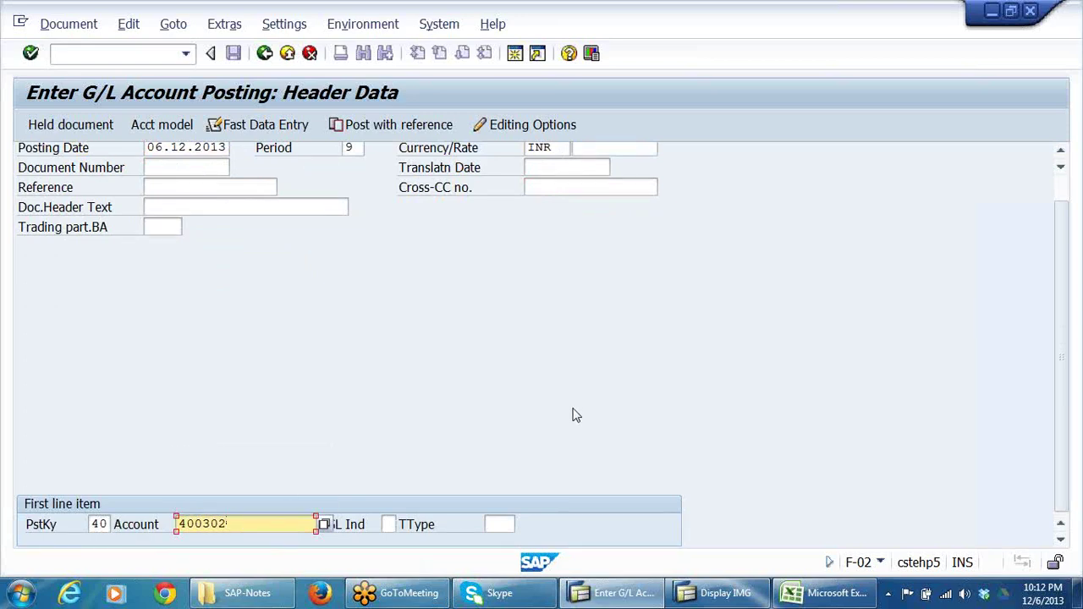
key("Return")
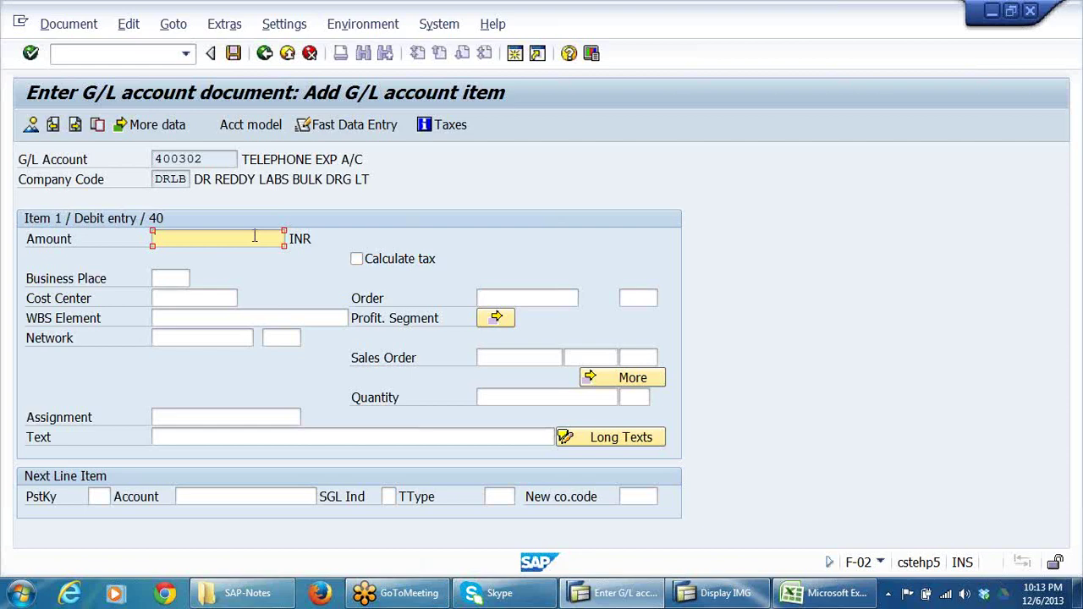
Step: Give item 1 an amount of 400 INR, cost center 1001 and the text "TEST FOR DOC SPLITING"
type("400")
left_click(416, 217)
left_click(188, 301)
left_click(188, 315)
left_click(202, 437)
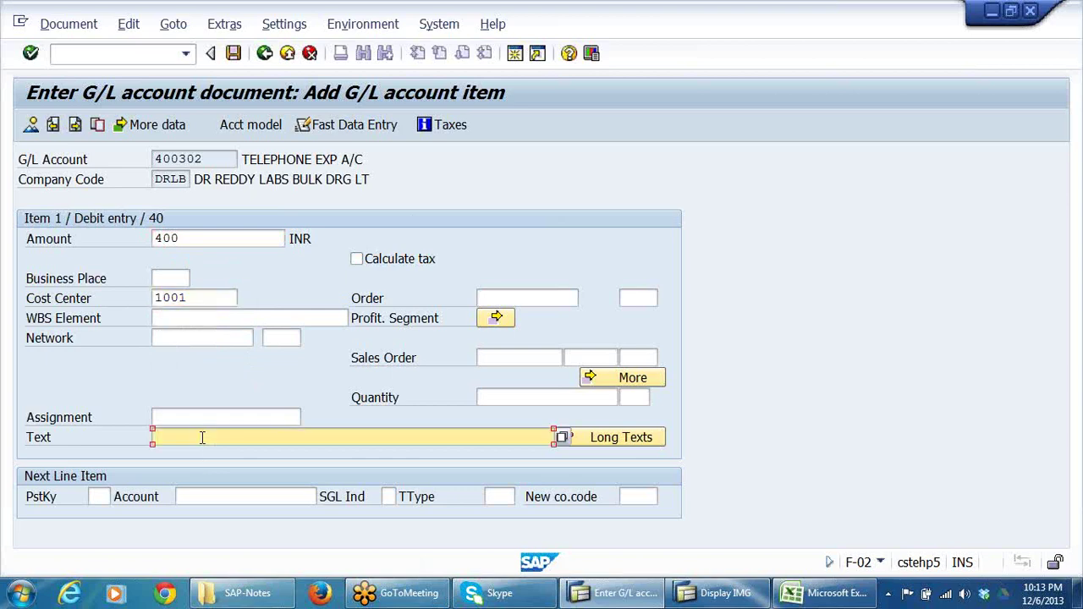
type("TEST FOR DOC SPLITTING")
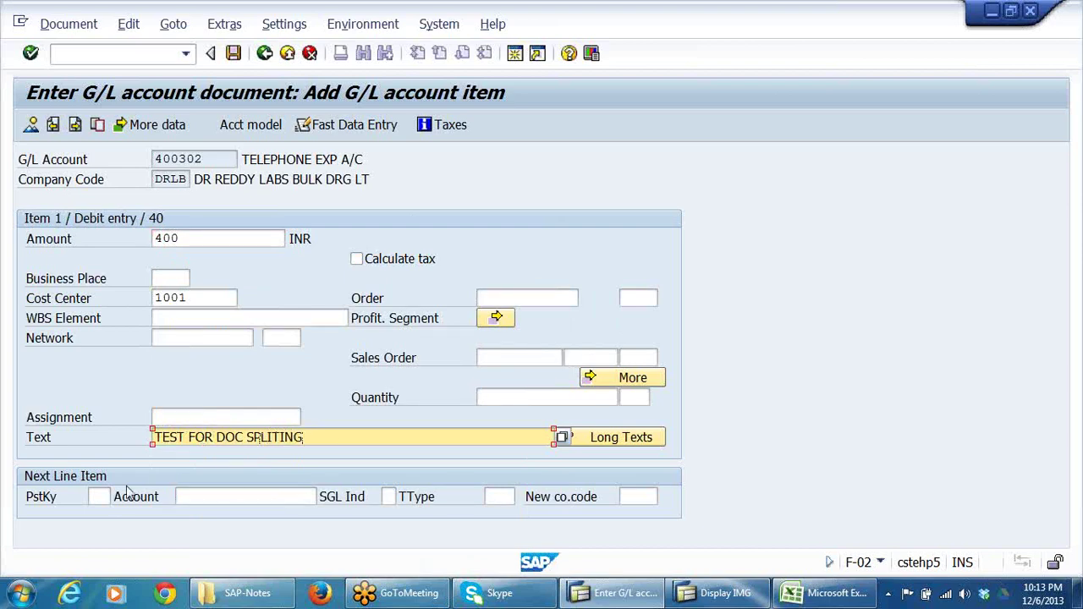
Step: Add a second debit line with posting key 40, reusing the telephone expense account 400302
left_click(100, 496)
type("40")
left_click(215, 498)
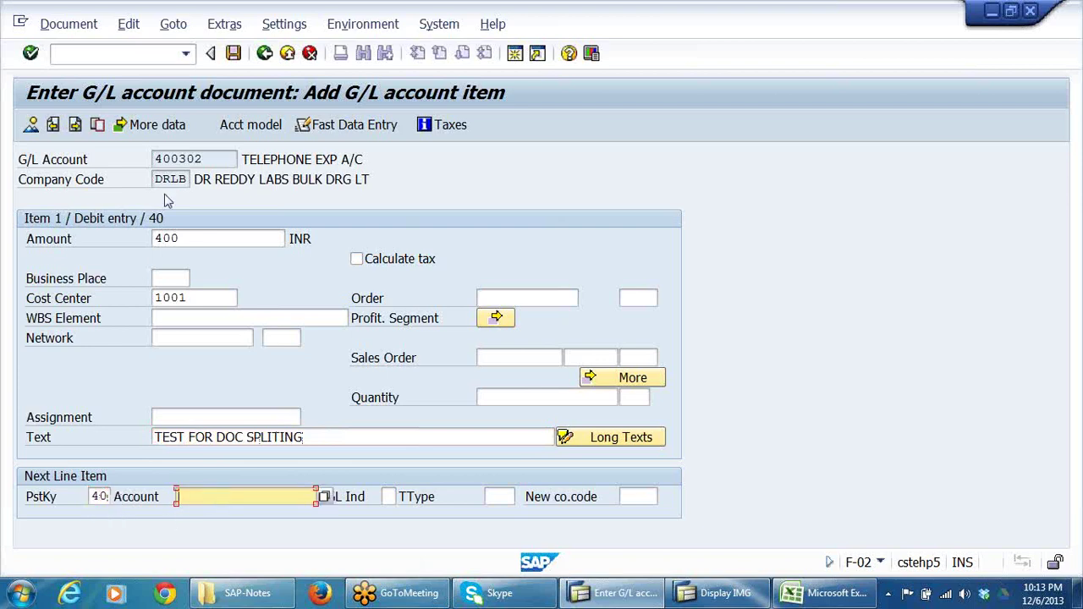
double_click(217, 159)
key("ctrl+c")
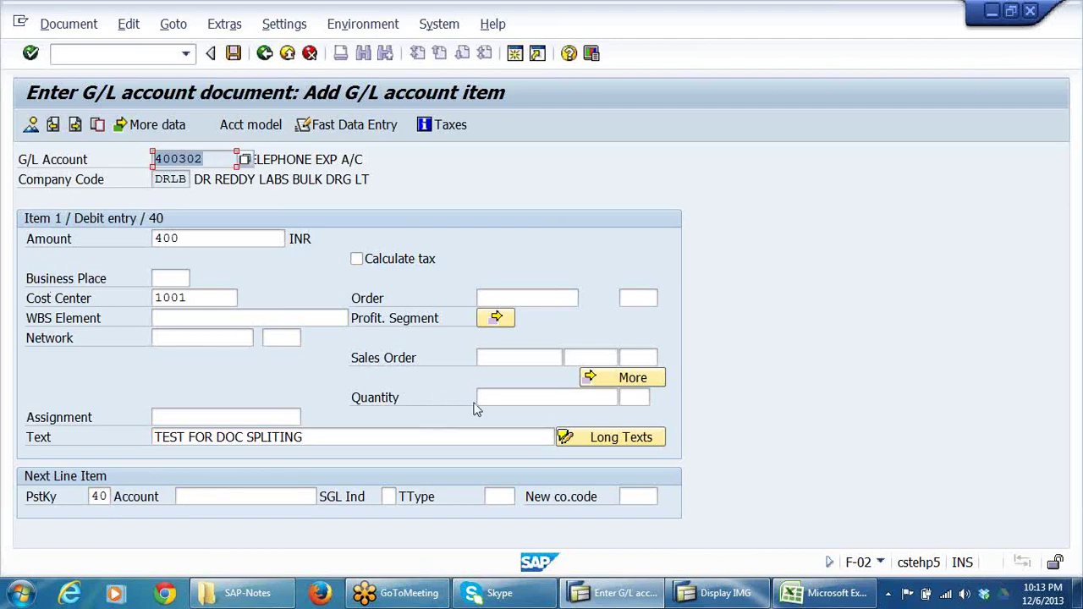
left_click(242, 499)
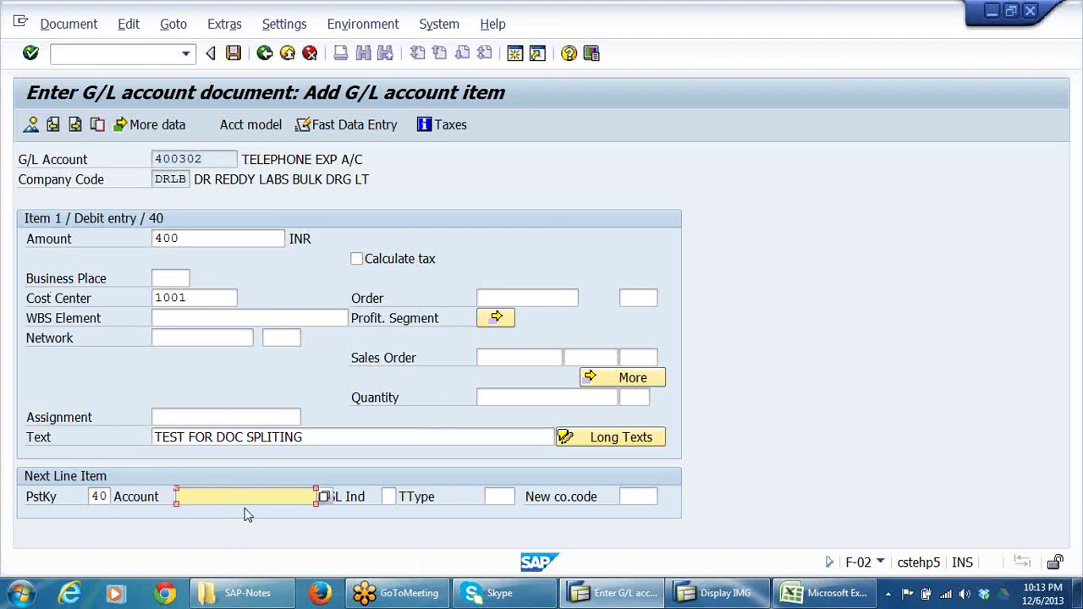
key("ctrl+v")
key("Return")
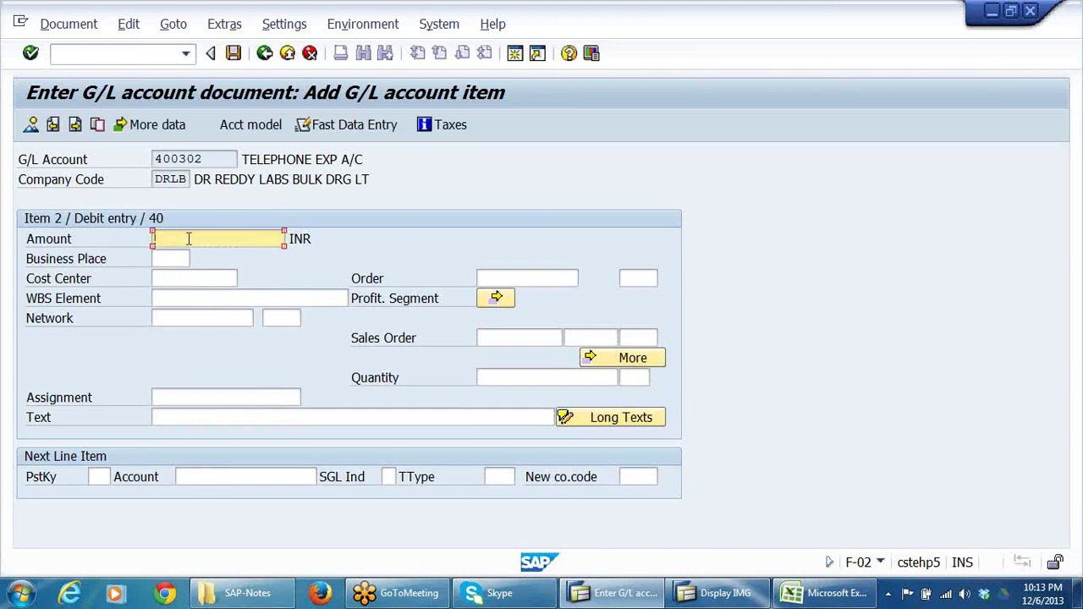
Step: Give item 2 an amount of 600 INR, cost center 1001 and the text "TEST FOR DOC SPLITING"
type("600")
left_click(193, 279)
left_click(187, 294)
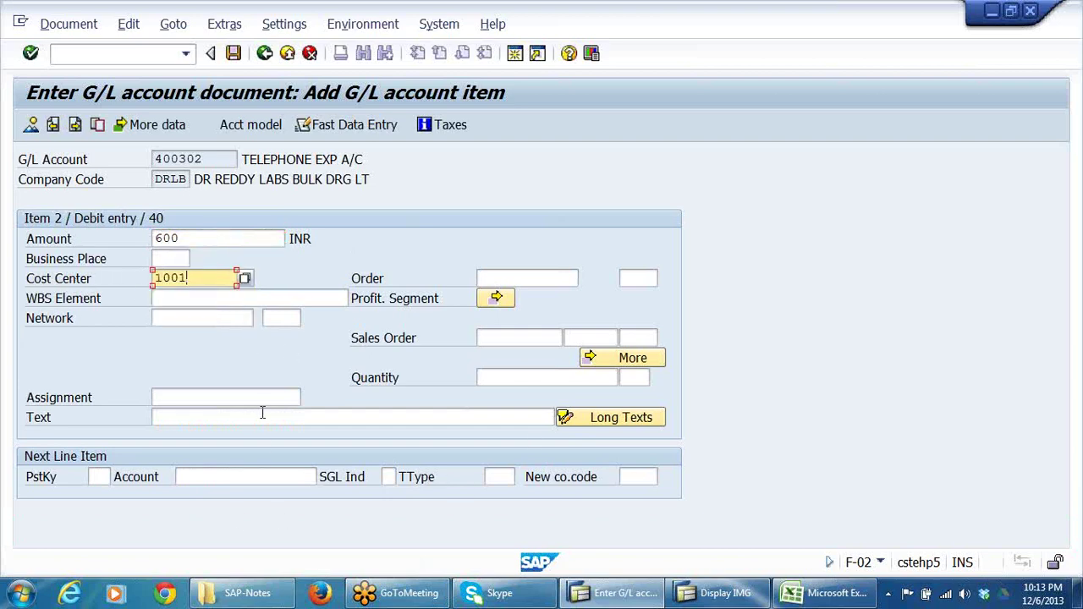
left_click(264, 401)
left_click(264, 415)
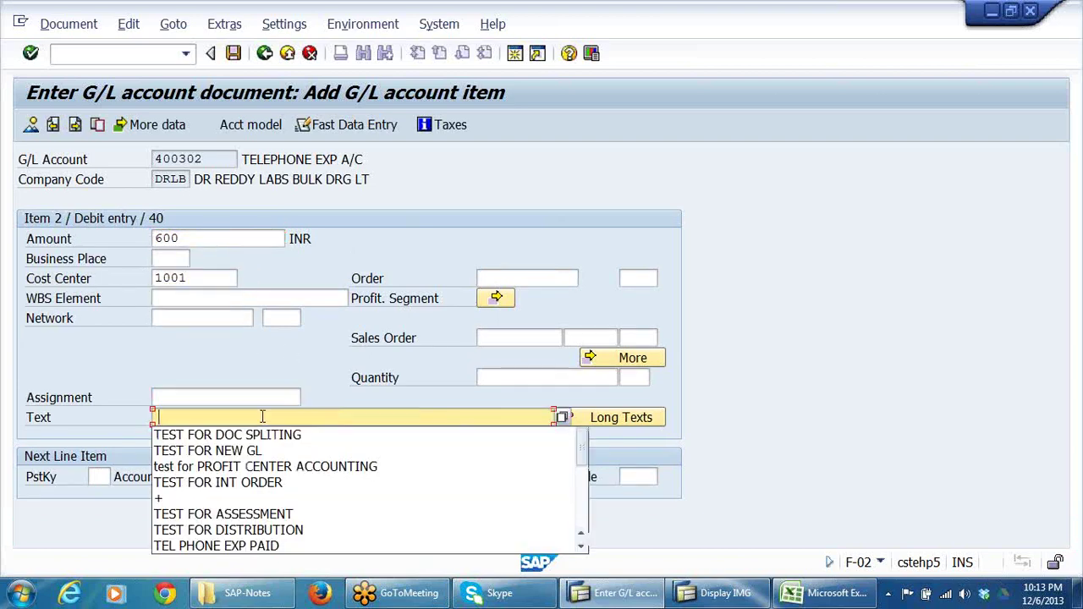
left_click(260, 436)
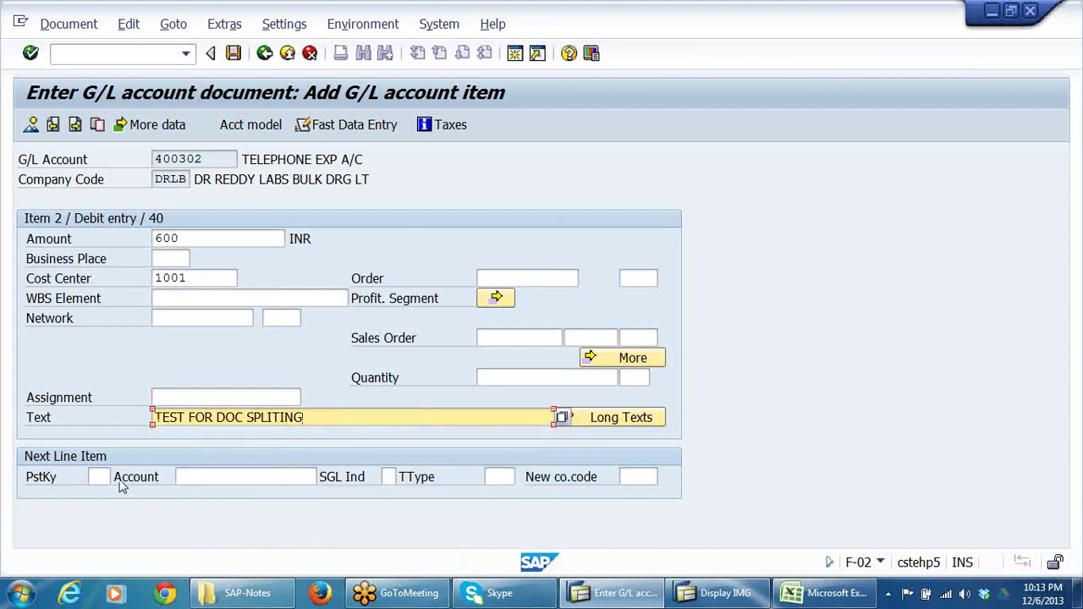
Step: Add a credit line with posting key 50 to the Axis Bank head office account 200405
left_click(99, 478)
type("50")
left_click(231, 478)
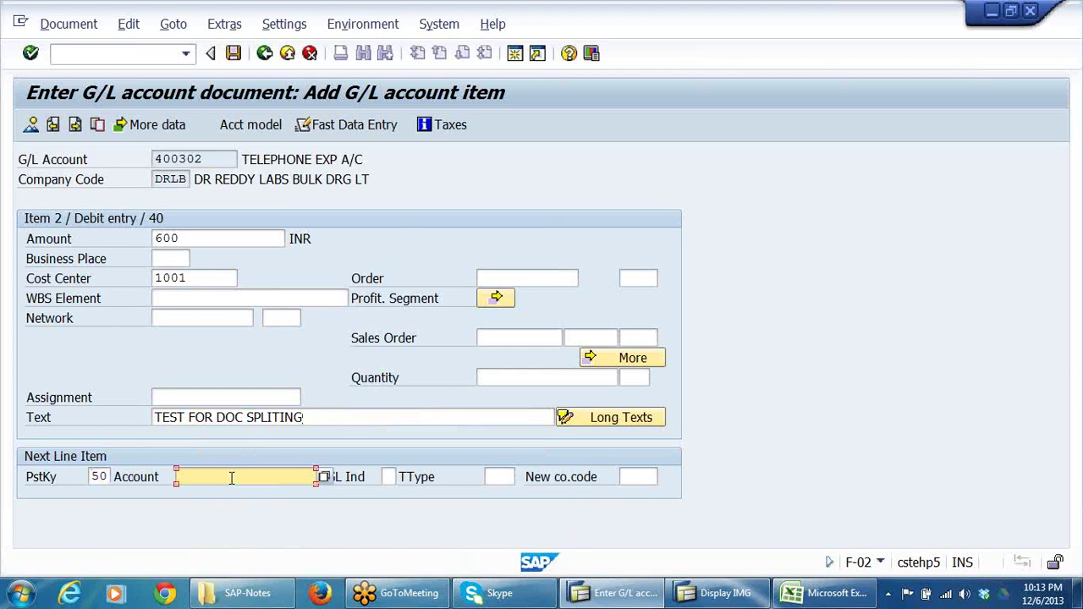
type("2")
left_click(225, 499)
key("Return")
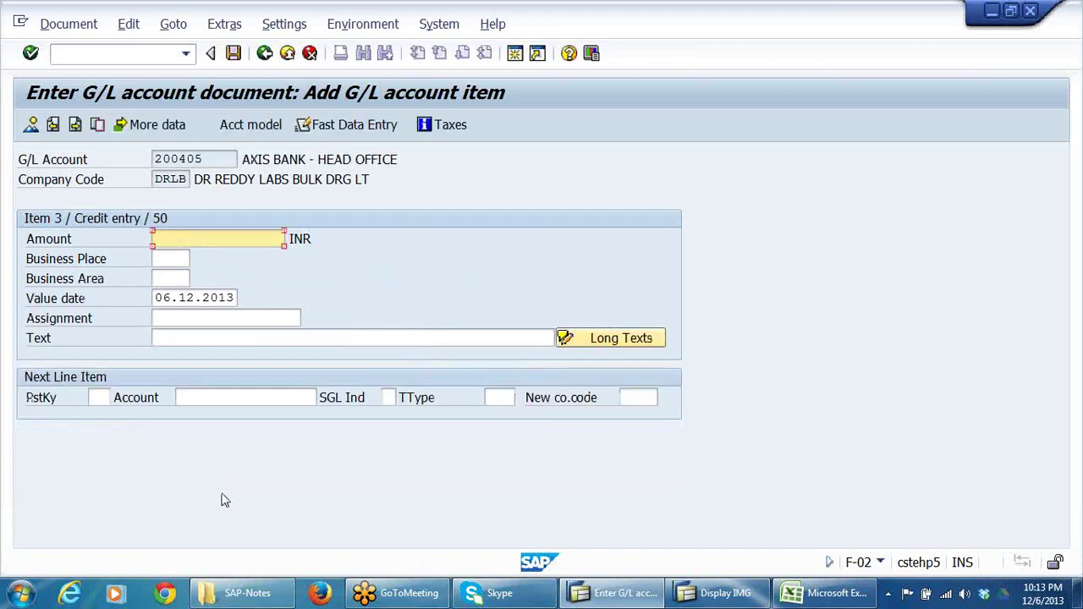
Step: Fill the credit item with * as the balancing amount and + as the text copied from the previous item
left_click(190, 241)
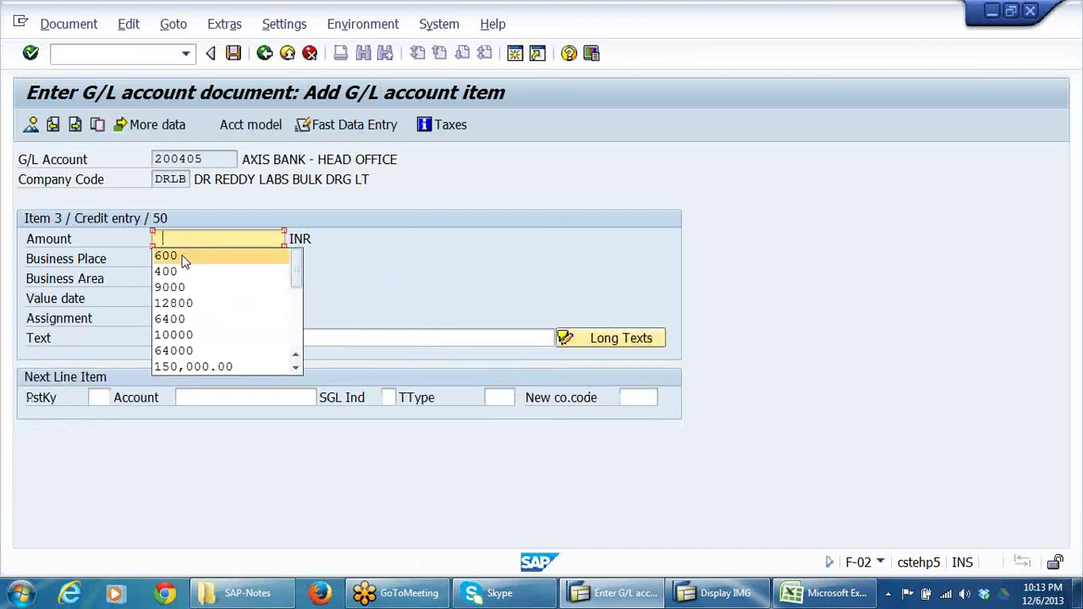
left_click(187, 241)
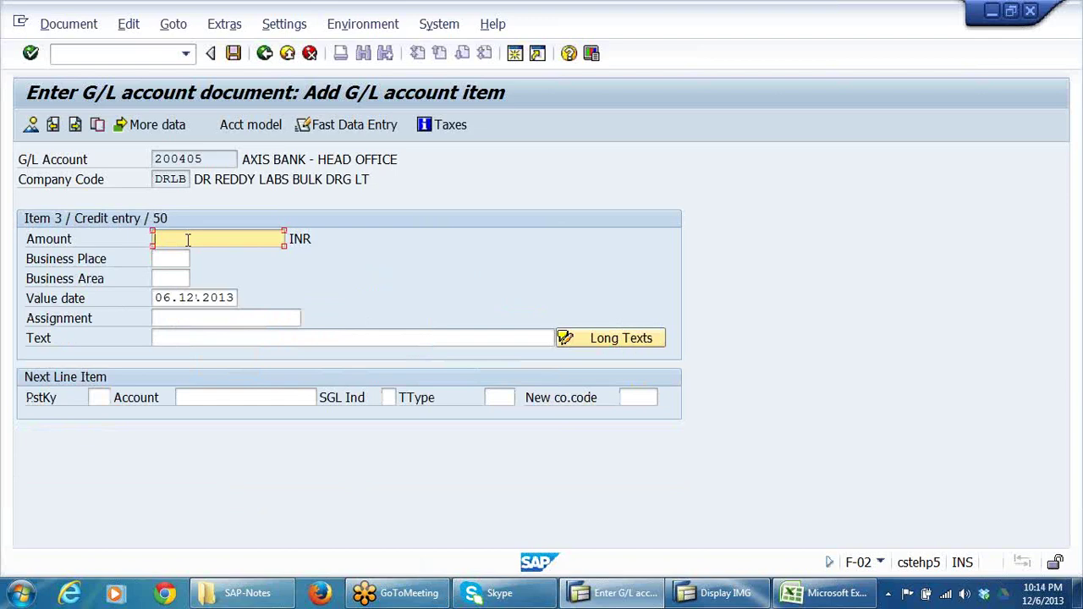
type("*")
left_click(342, 338)
type("+")
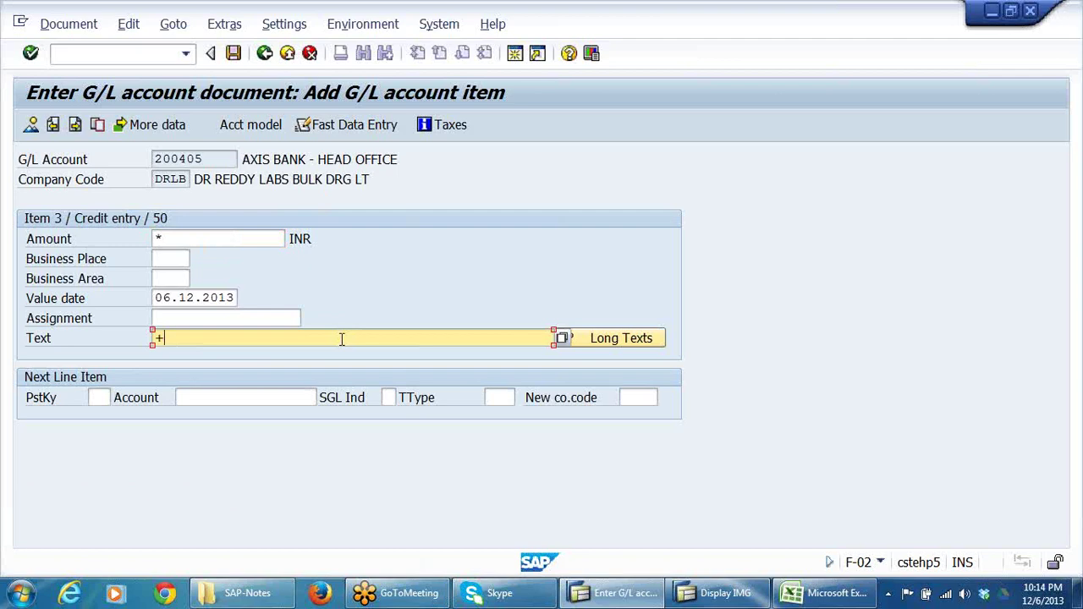
key("Return")
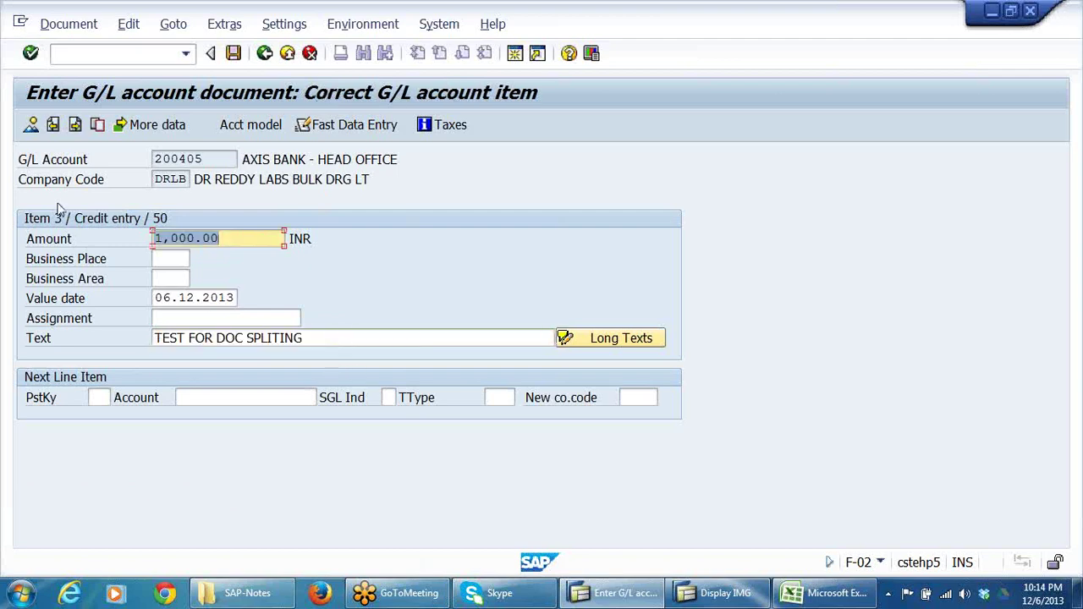
Step: Display the document overview, examine the Axis Bank line's account and amount, and bring up the available document actions
left_click(30, 125)
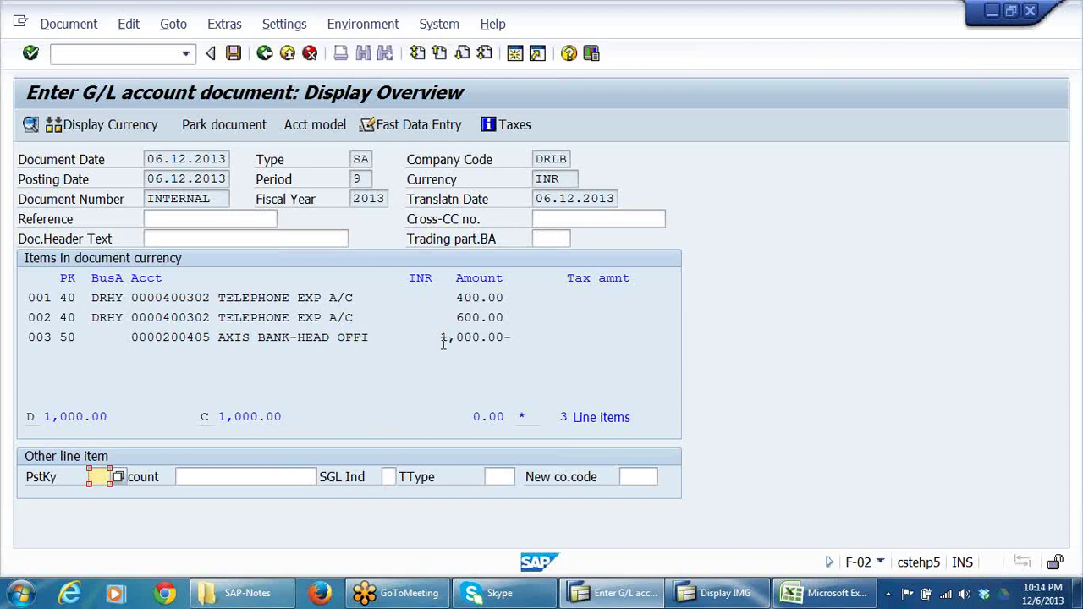
left_click_drag(441, 337, 567, 370)
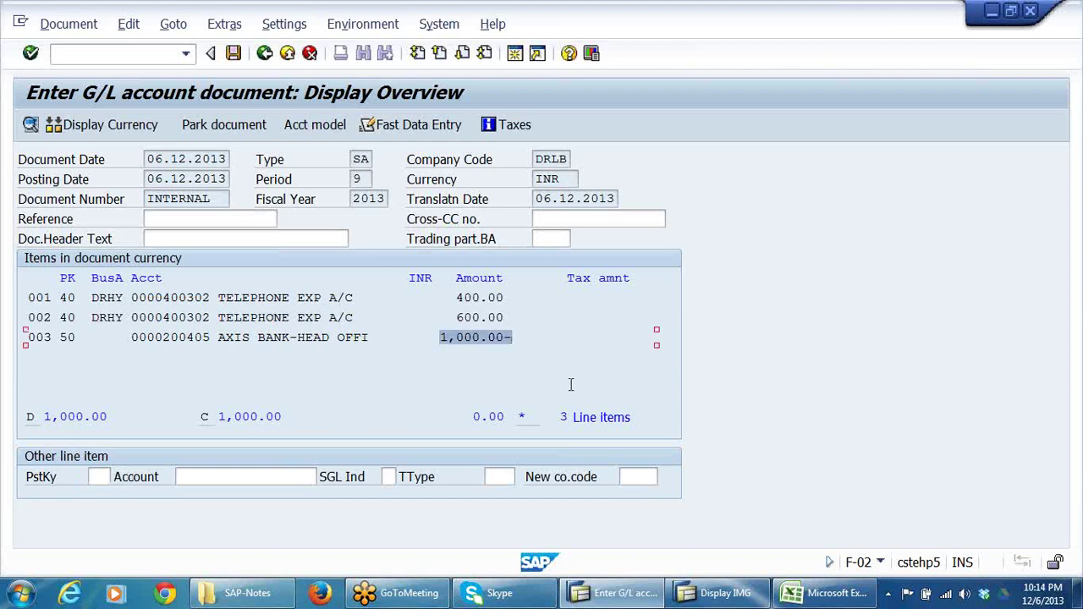
left_click_drag(220, 338, 363, 350)
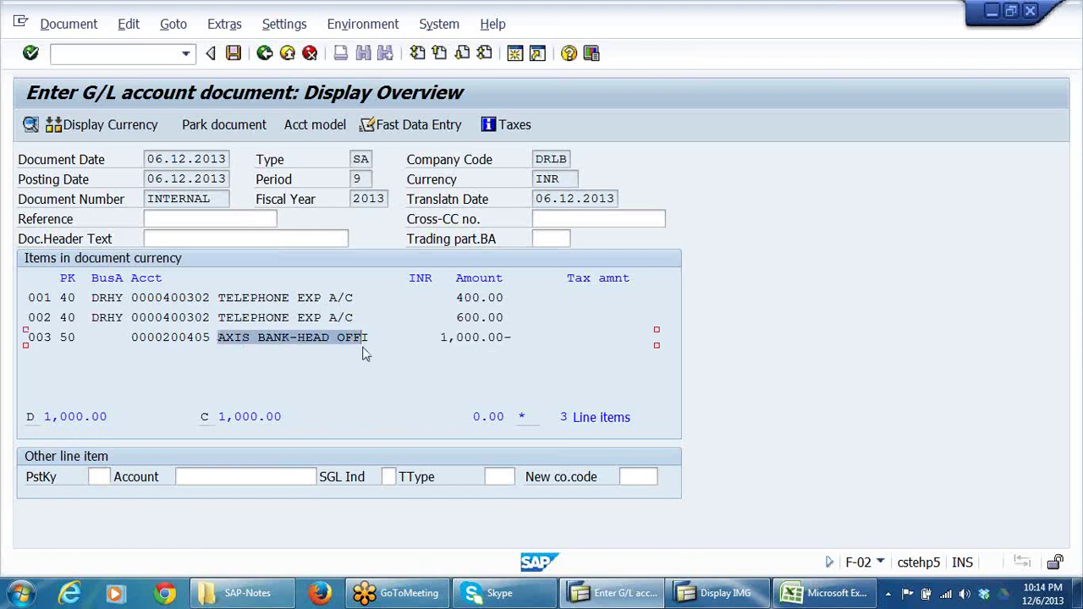
left_click_drag(442, 339, 660, 447)
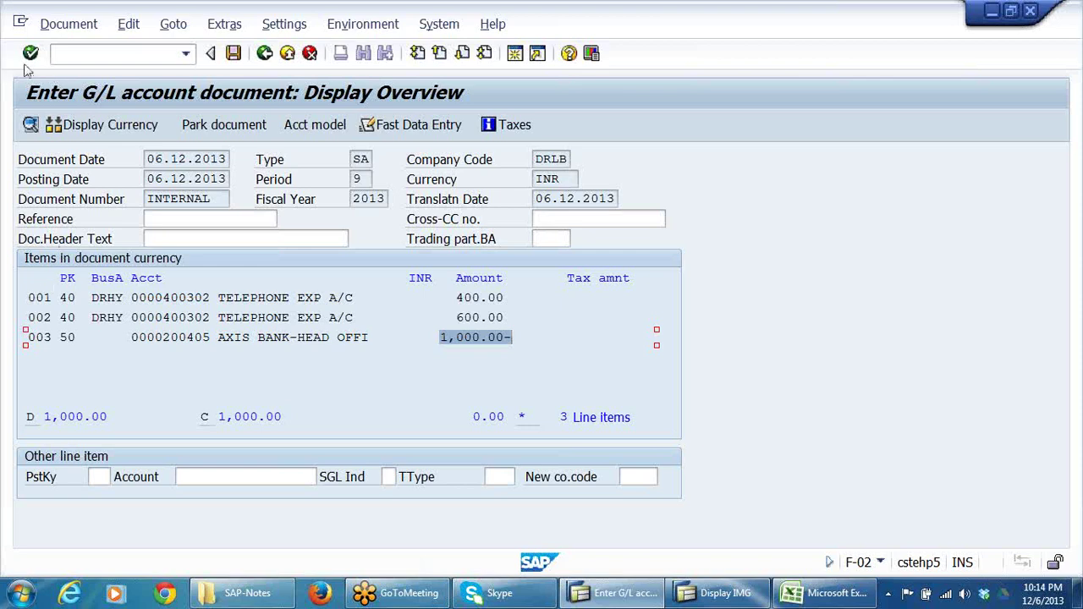
left_click(69, 25)
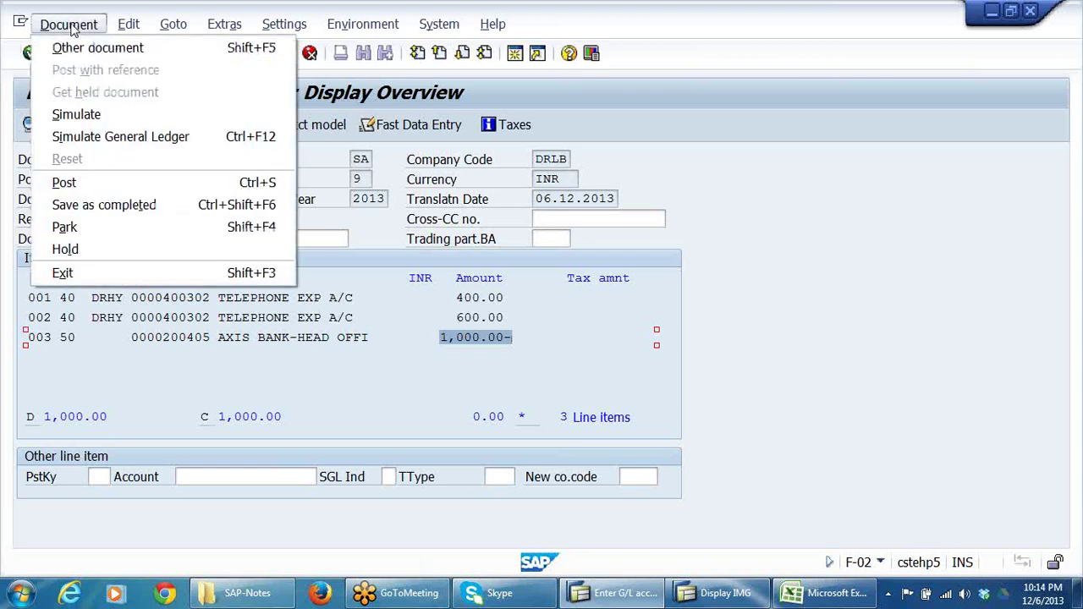
Step: Simulate the telephone expense document in the general ledger, return to its overview and post it
left_click(108, 141)
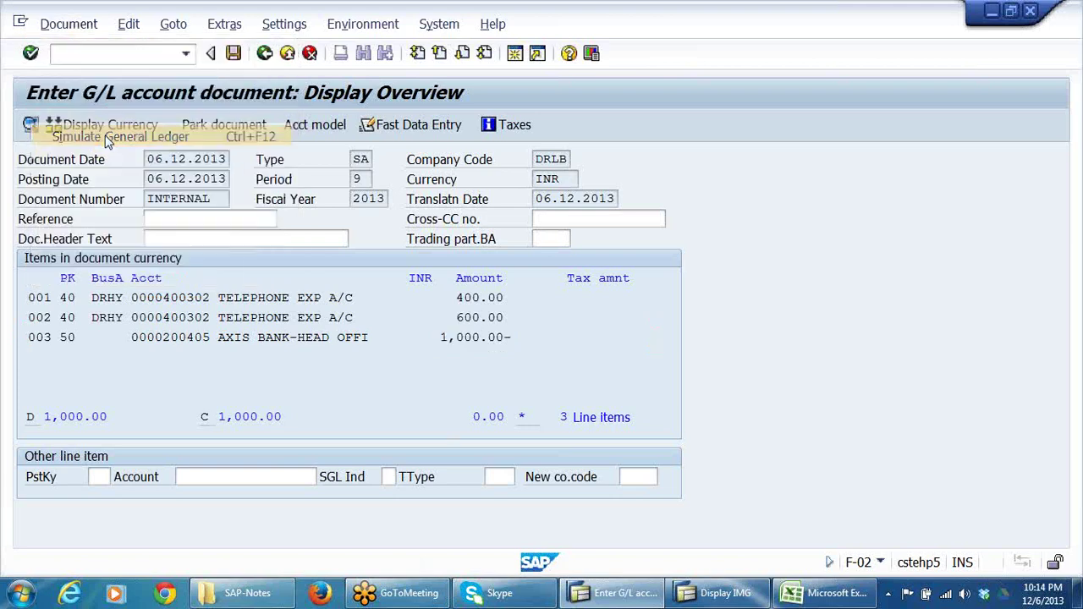
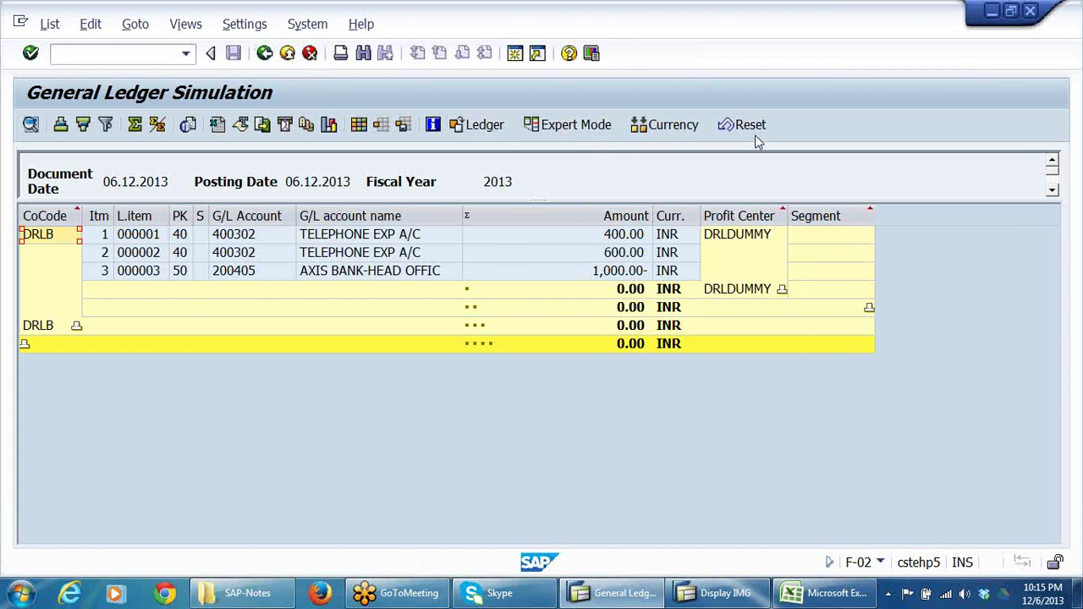
left_click(470, 127)
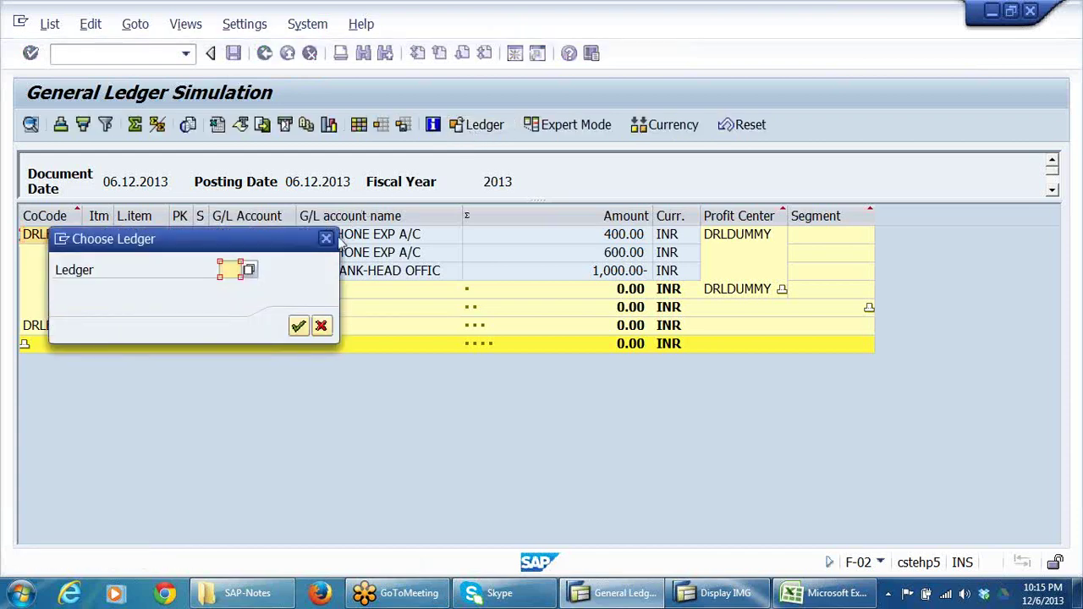
left_click(325, 238)
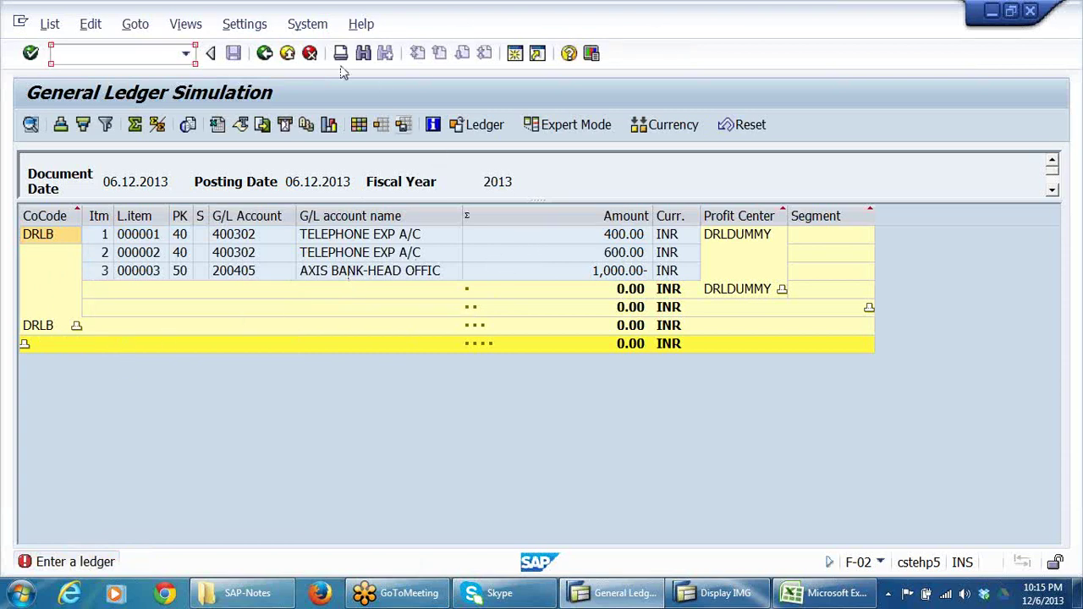
left_click(269, 54)
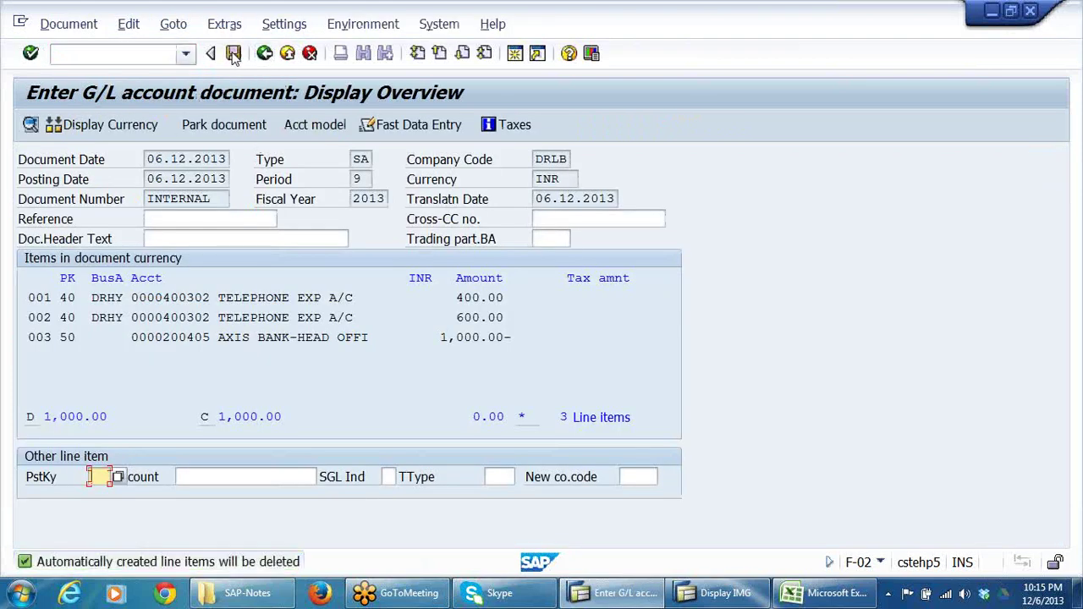
left_click(234, 53)
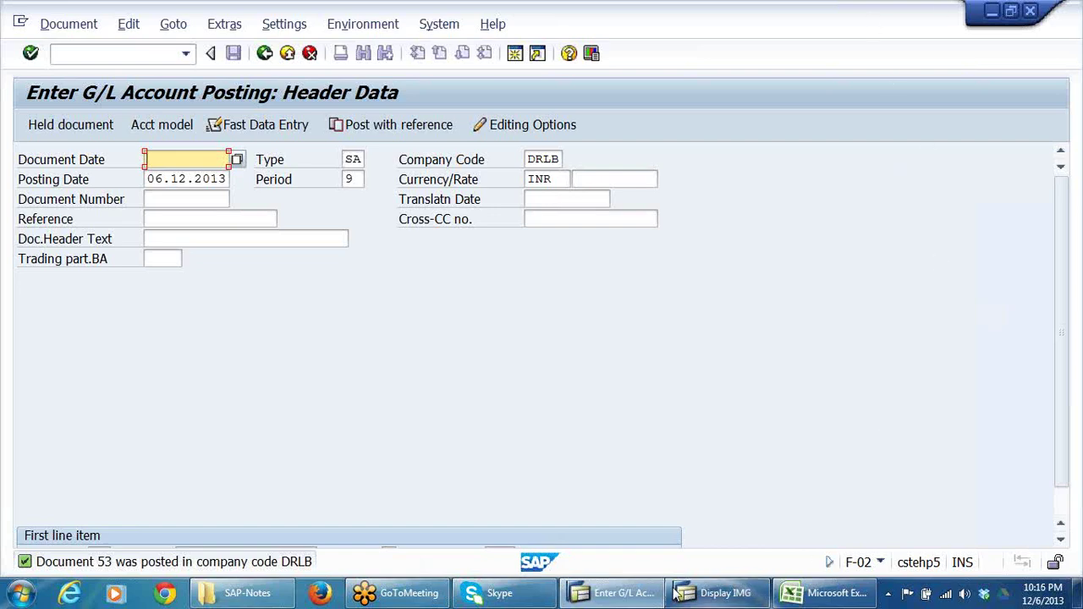
Step: In the Implementation Guide session, open the Classify G/L Accounts for Document Splitting activity under Document Splitting
left_click(641, 595)
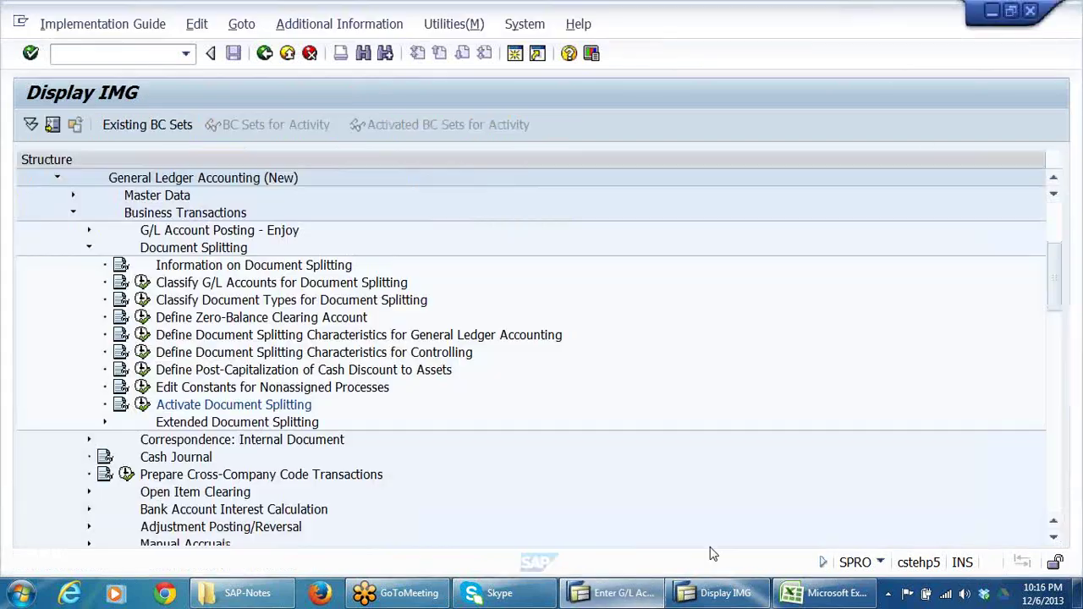
left_click(180, 318)
left_click(180, 303)
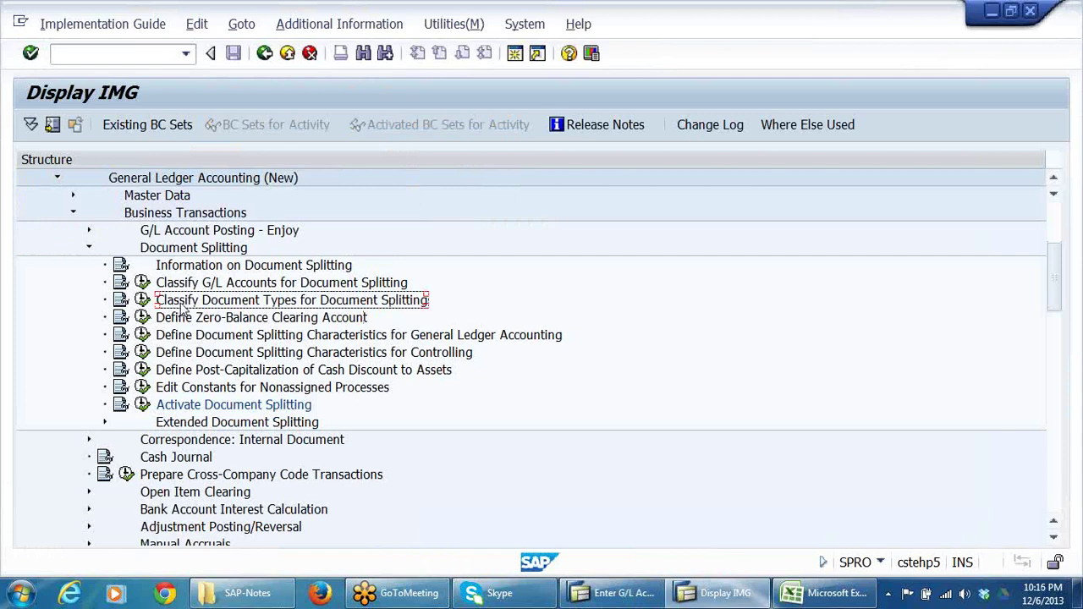
left_click(202, 286)
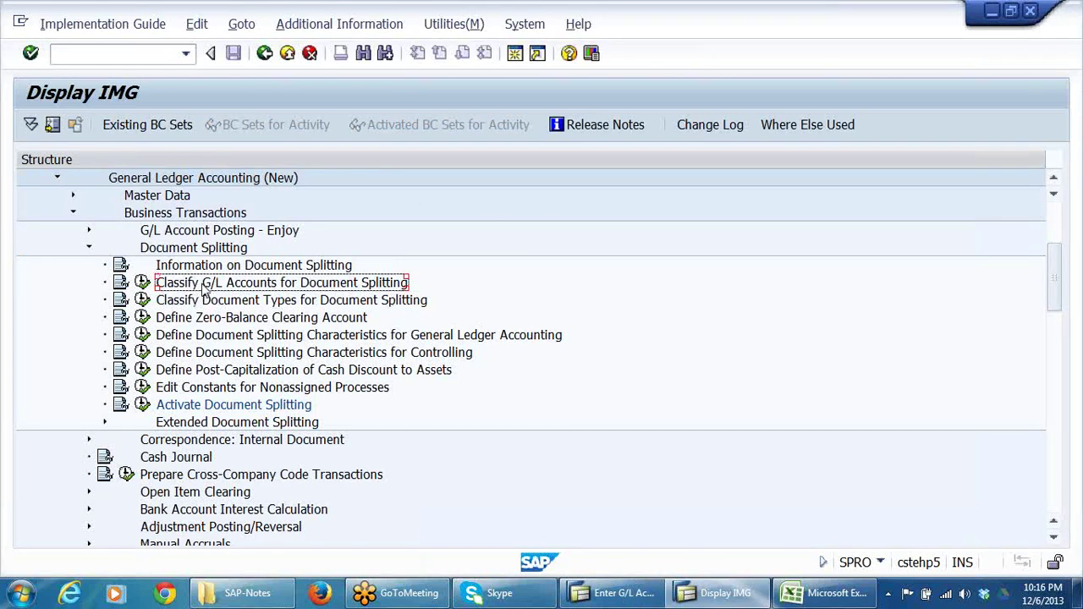
left_click(142, 283)
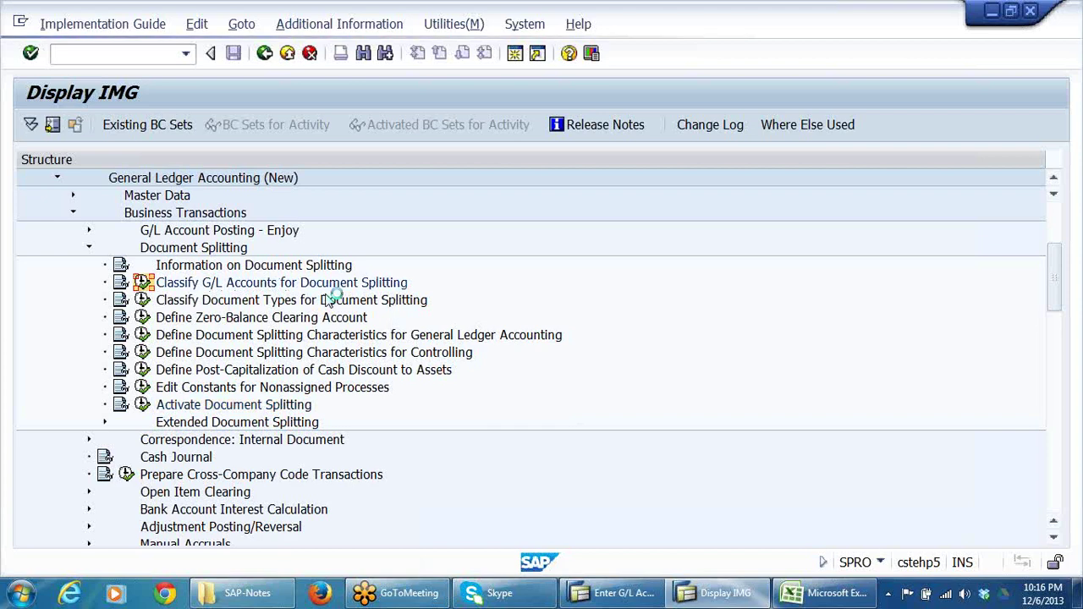
left_click(220, 326)
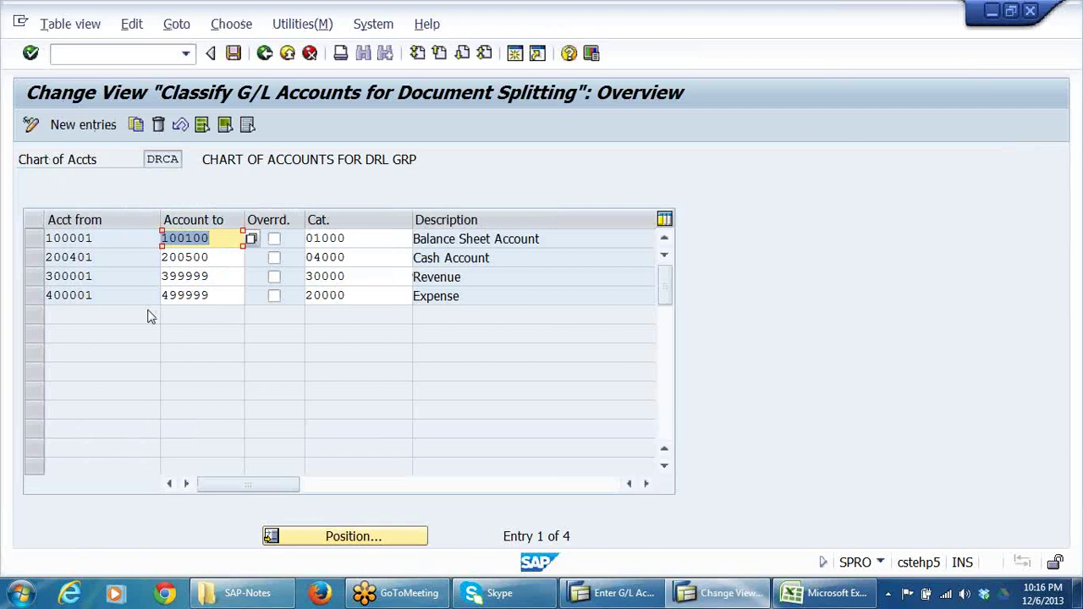
Step: Examine the account range and item category of the Expense classification row, and return to the Implementation Guide
left_click(93, 295)
left_click(238, 294)
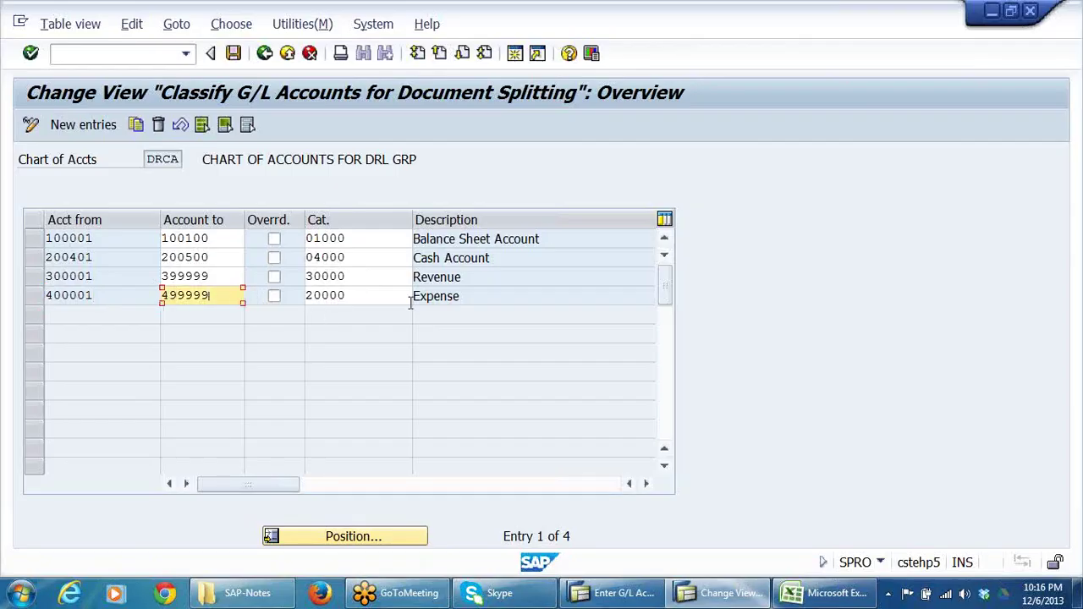
left_click(455, 296)
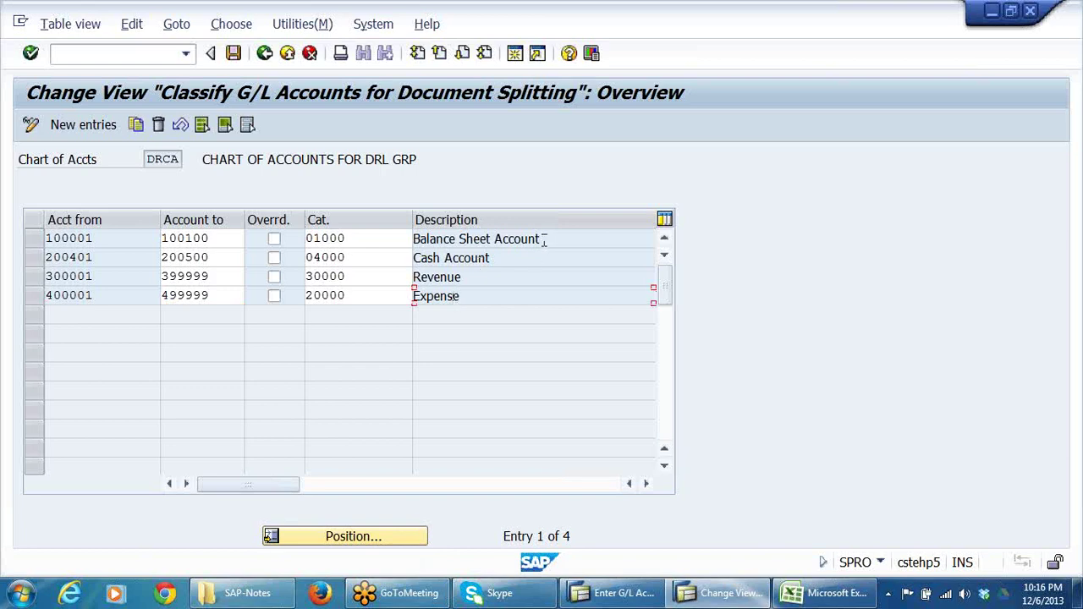
left_click_drag(541, 238, 311, 237)
left_click_drag(389, 298, 306, 297)
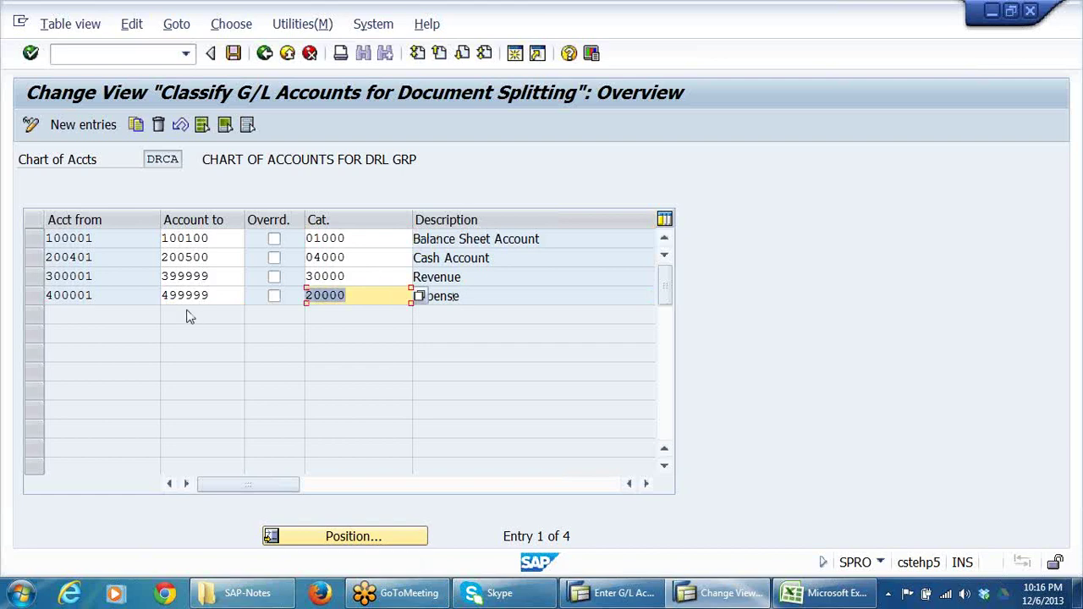
left_click(264, 54)
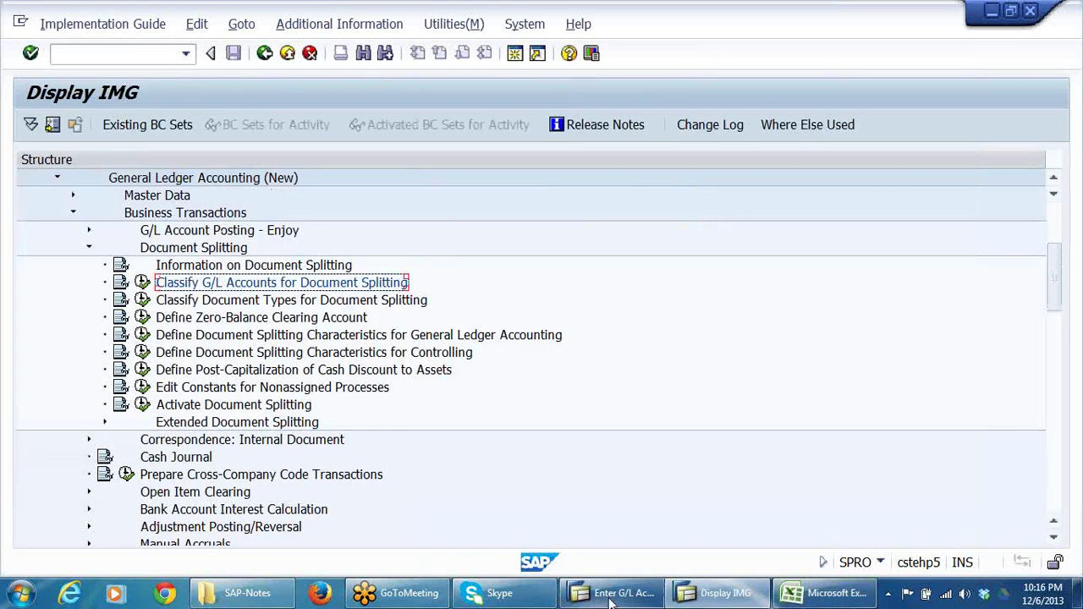
Step: Switch to the G/L posting session and display the just-posted document, checking the profit centers of both telephone expense lines
left_click(611, 597)
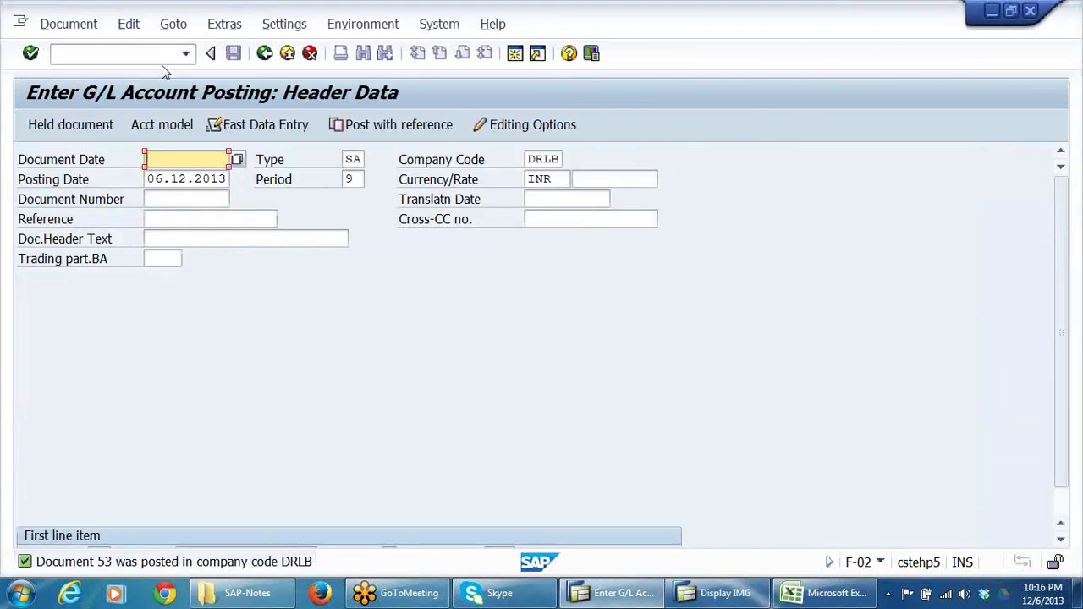
left_click(53, 28)
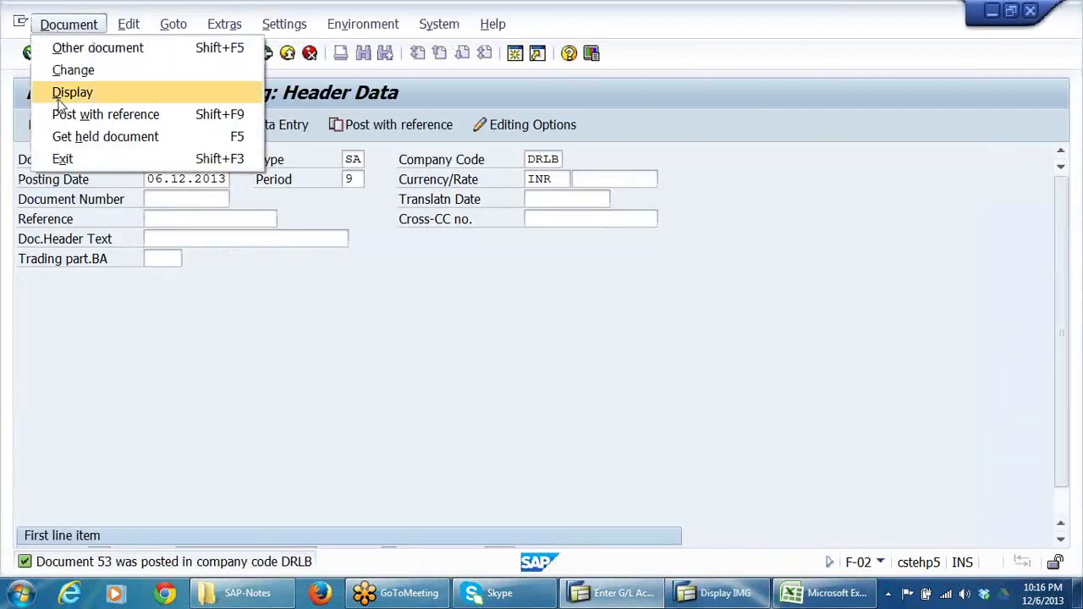
left_click(71, 93)
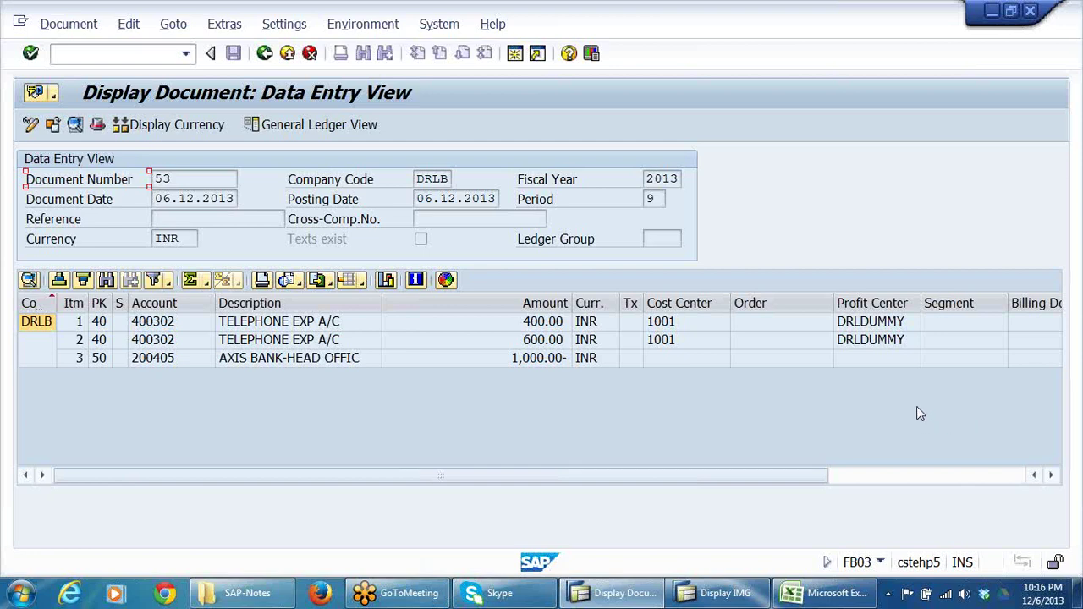
left_click(890, 324)
left_click(885, 342)
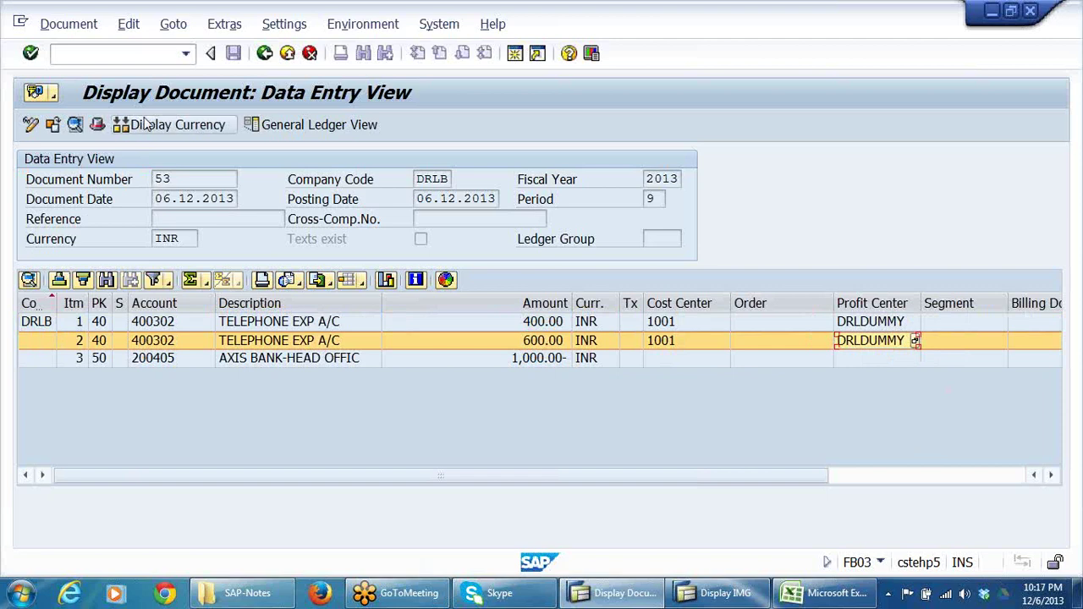
Step: Compare the posted document's general ledger view with its entry view, examining the telephone expense and Axis Bank lines
left_click(315, 124)
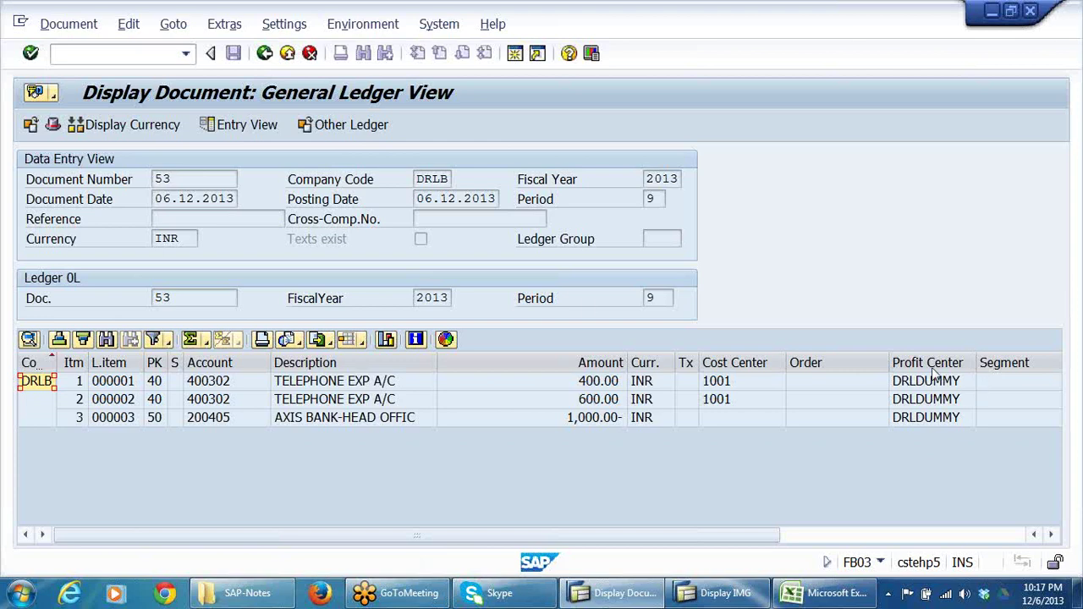
left_click(239, 125)
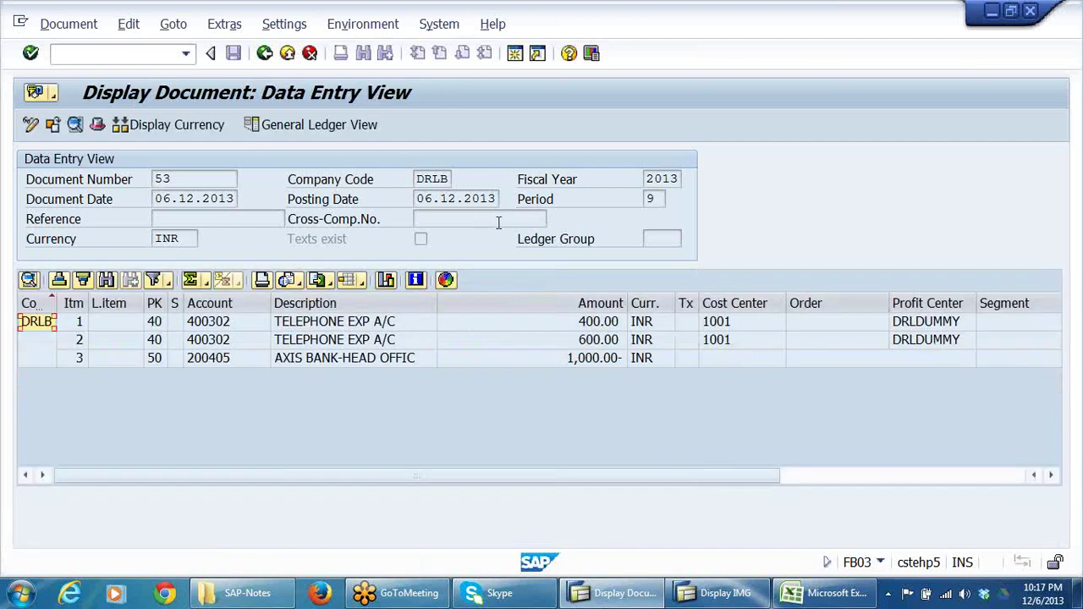
left_click(260, 126)
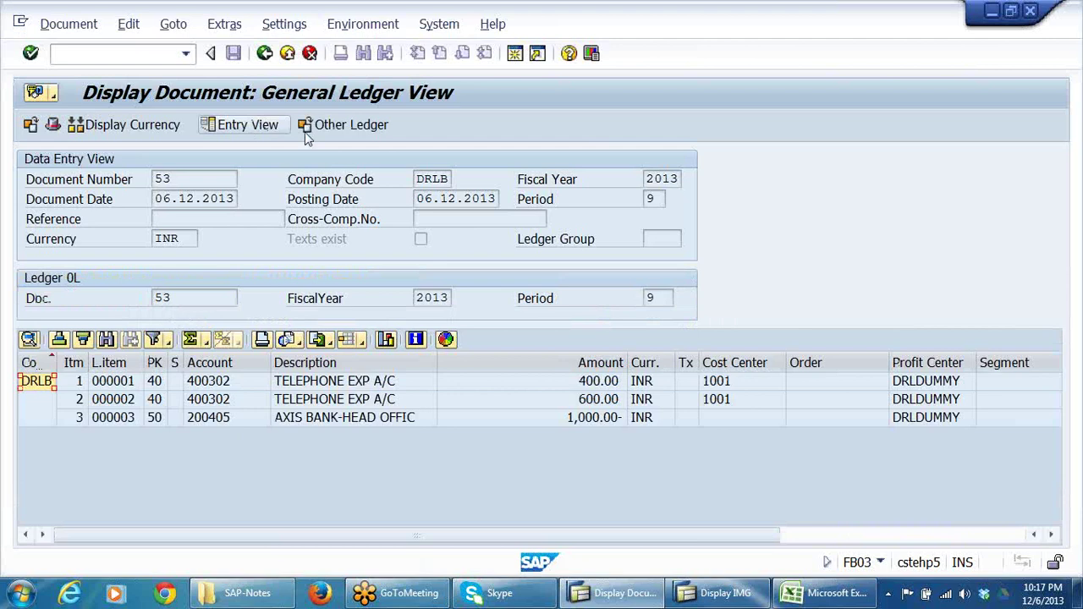
left_click(388, 385)
left_click(387, 418)
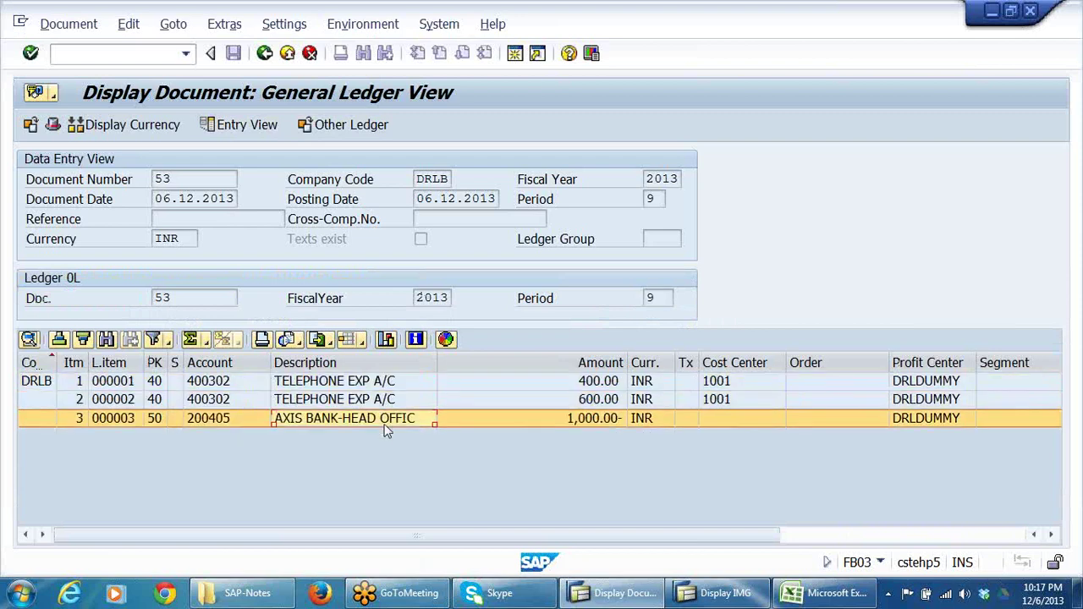
left_click(1053, 535)
left_click(1053, 535)
left_click_drag(834, 535, 554, 535)
Step: In the Implementation Guide, review the document splitting characteristics for General Ledger Accounting and the remaining activities down to Activate Document Splitting
left_click(717, 596)
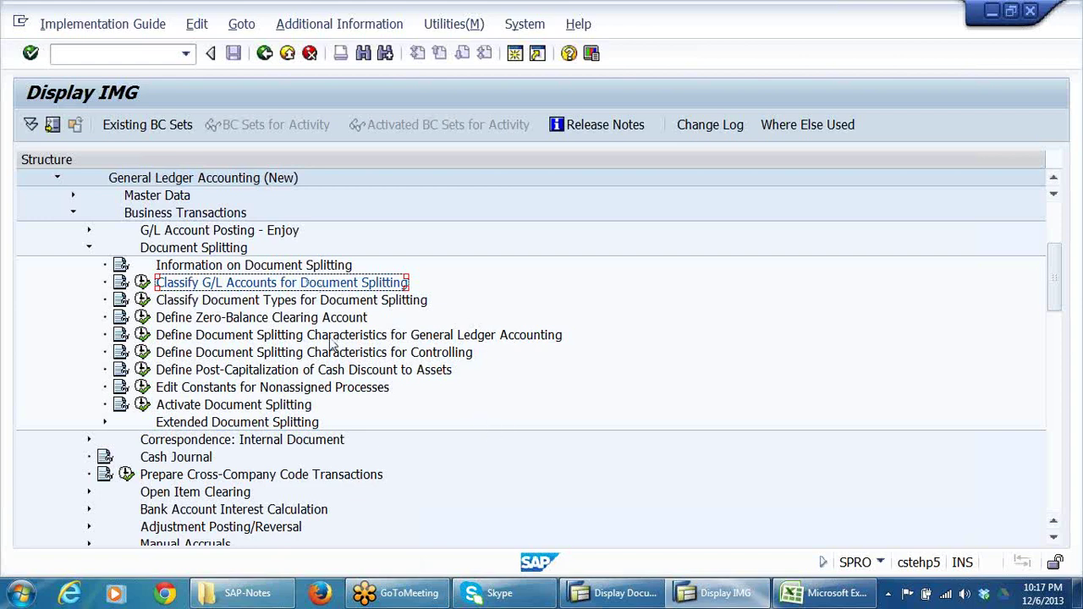
left_click(307, 320)
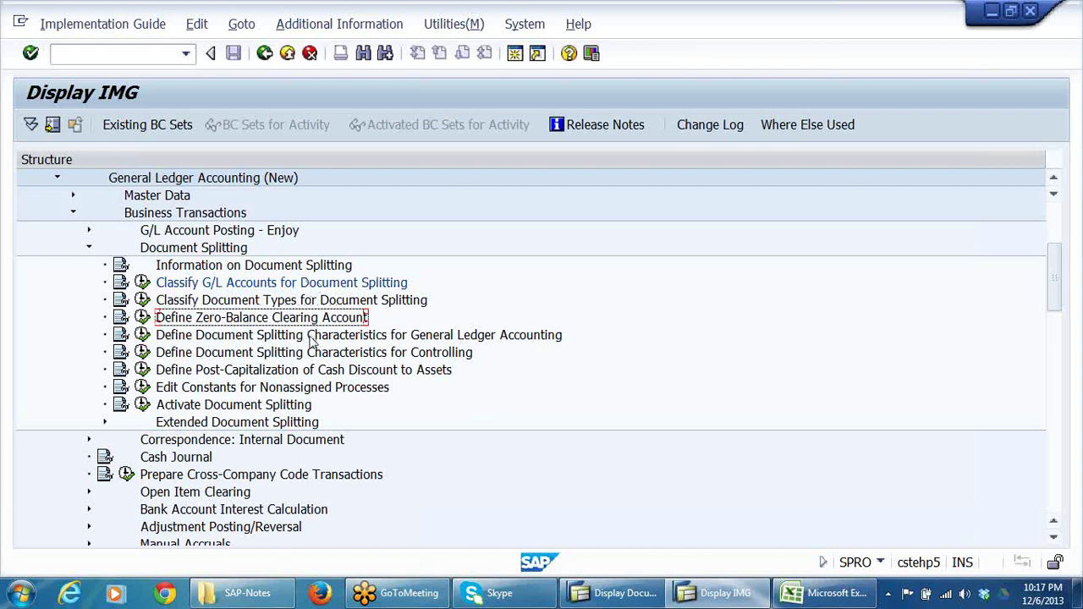
left_click(310, 339)
left_click(142, 336)
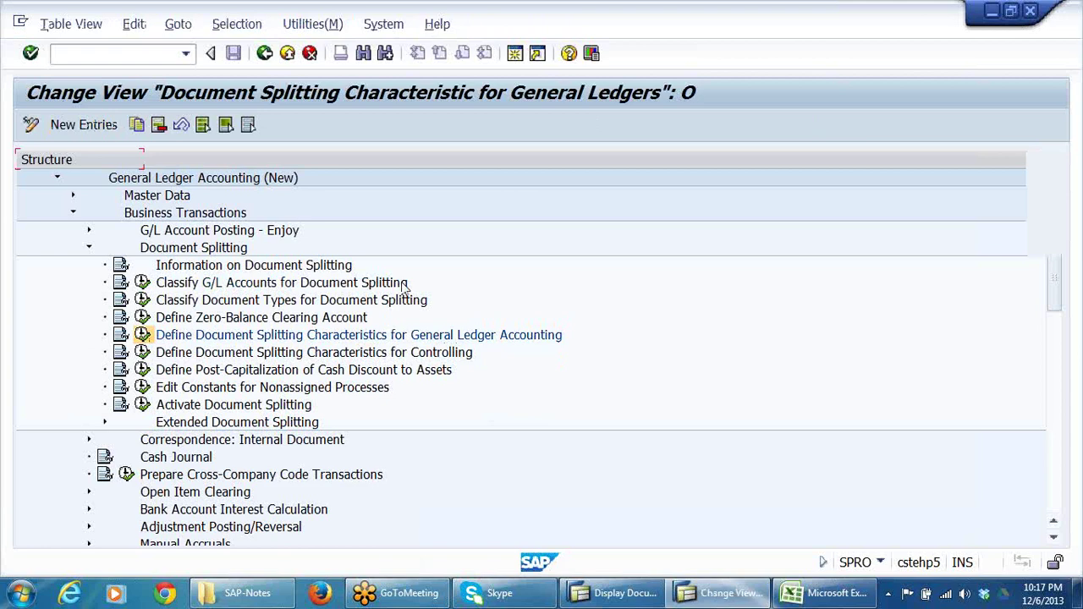
key("F3")
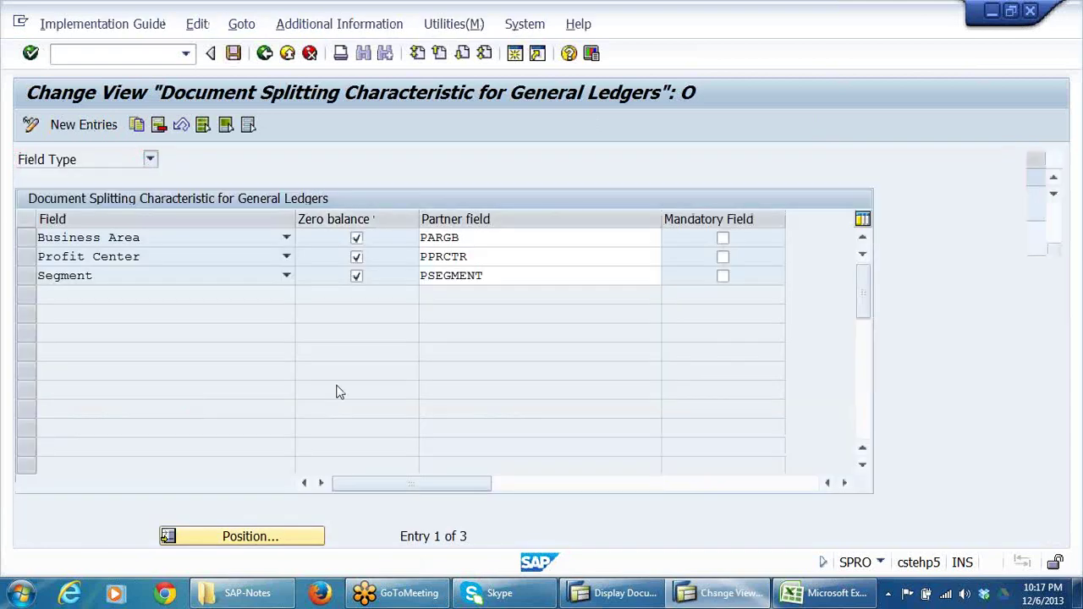
left_click(208, 356)
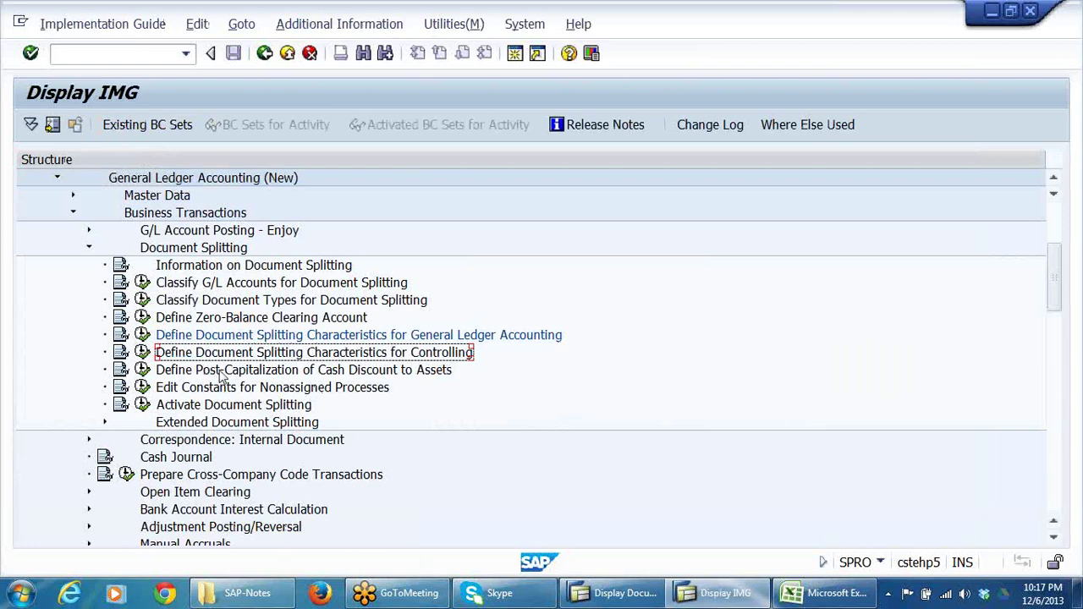
left_click(218, 373)
left_click(217, 391)
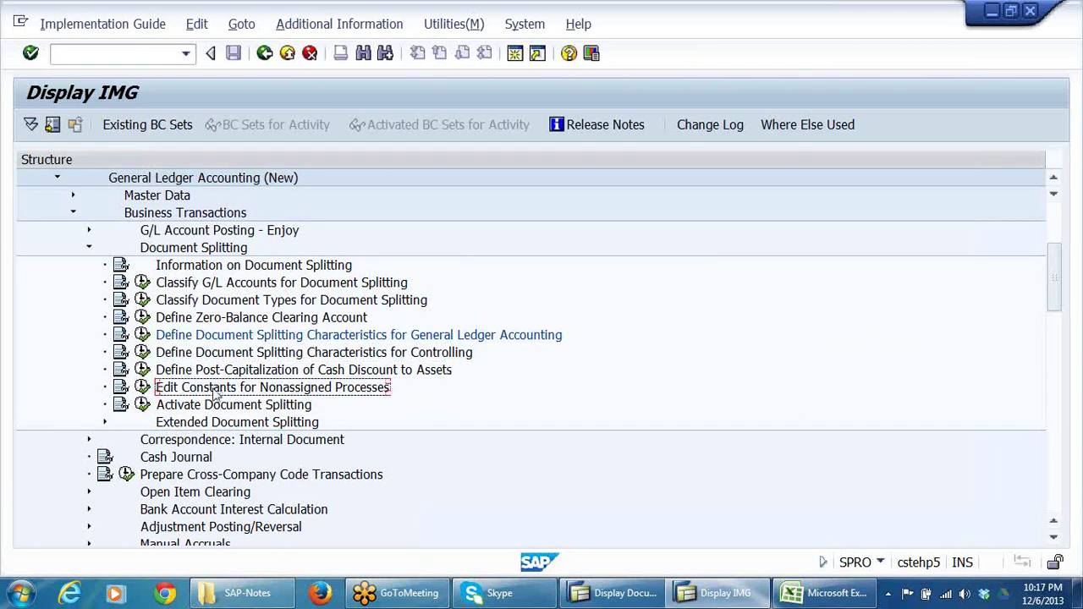
left_click(220, 406)
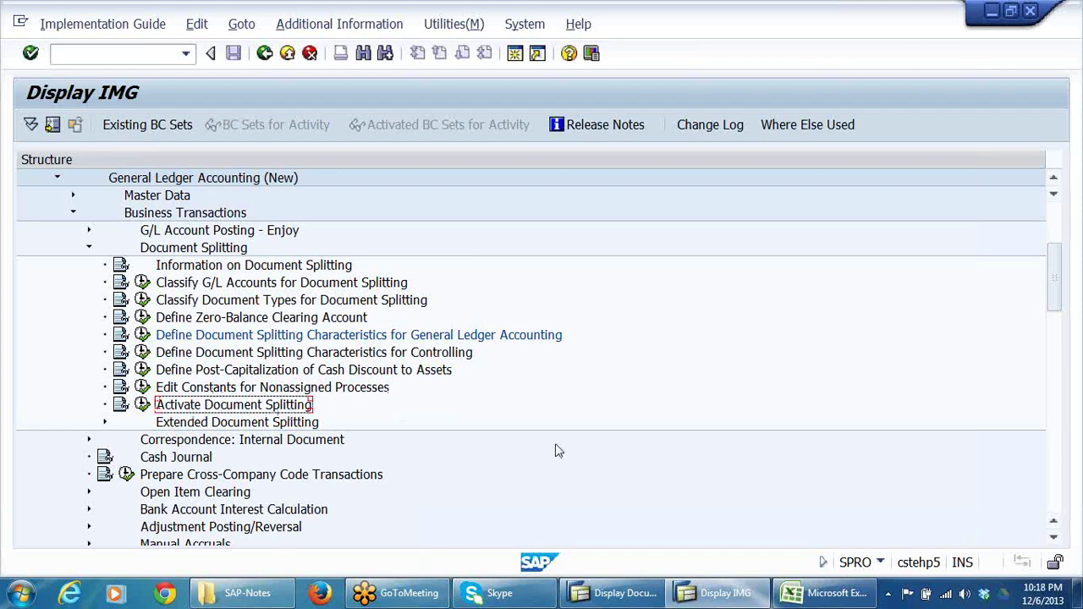
Step: Return to G/L account posting, fill in the document date and set the first line item's account to 400302
left_click(704, 599)
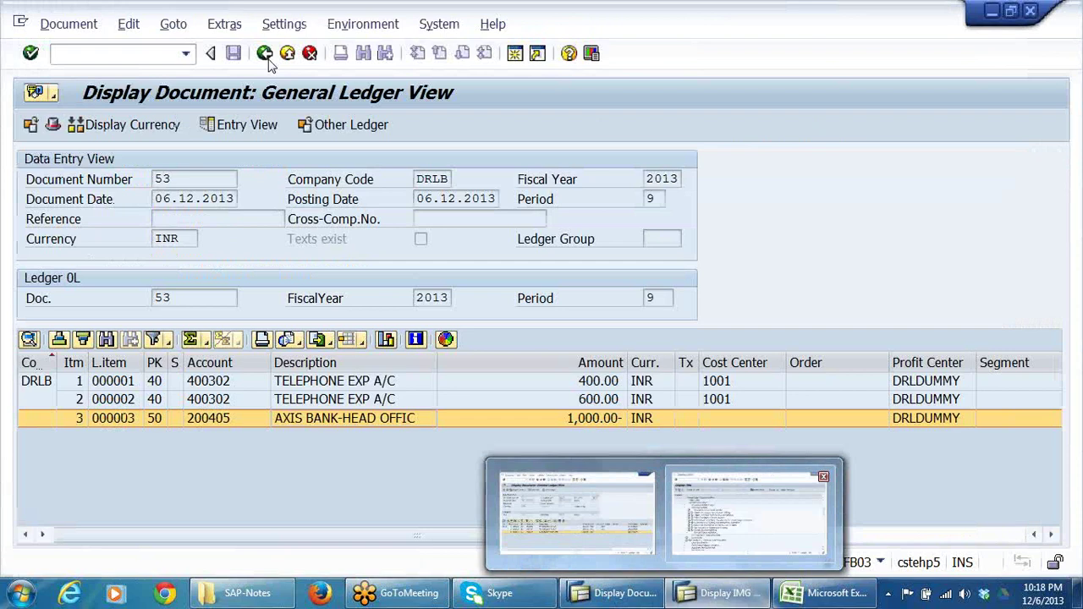
left_click(264, 53)
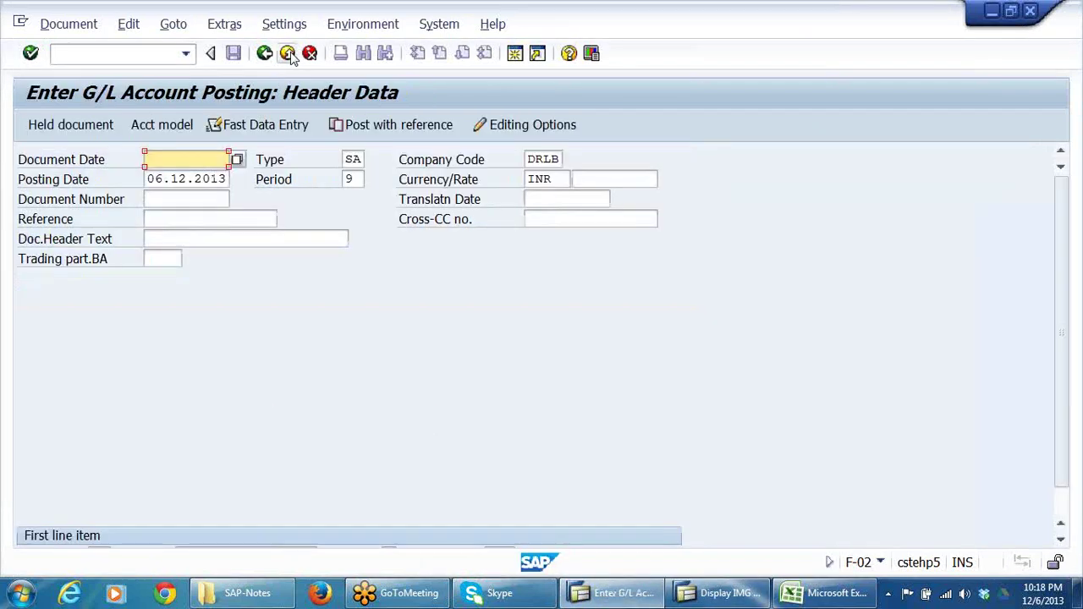
left_click(207, 160)
left_click(205, 177)
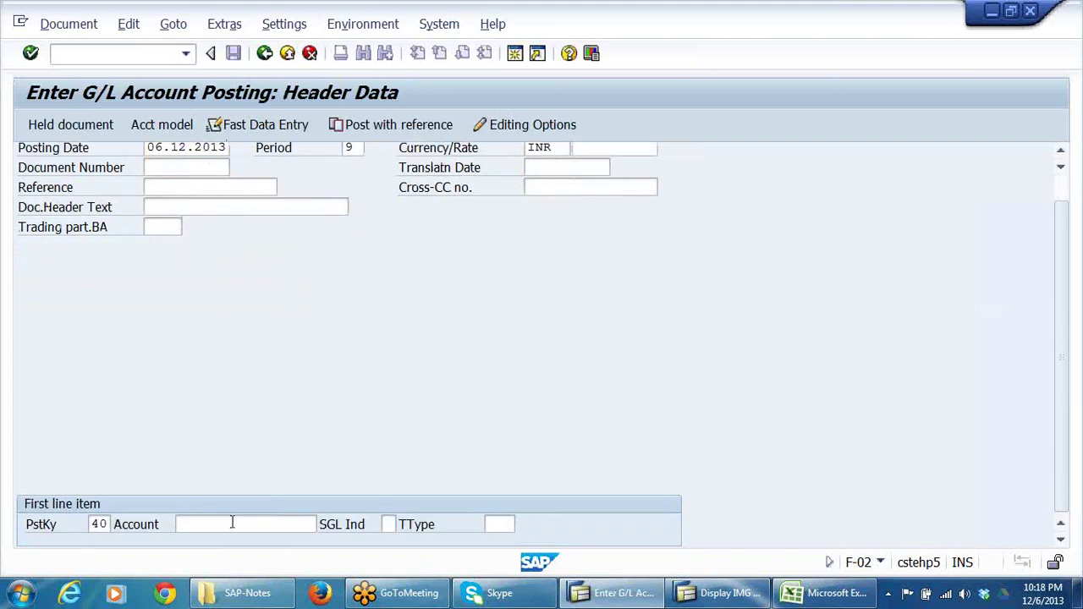
left_click(234, 522)
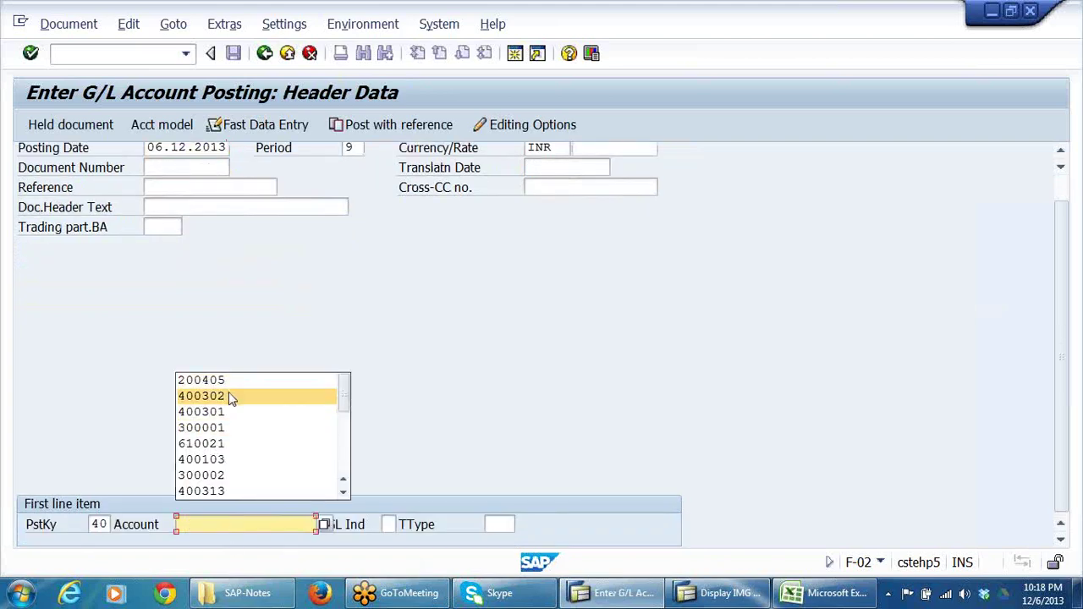
left_click(230, 398)
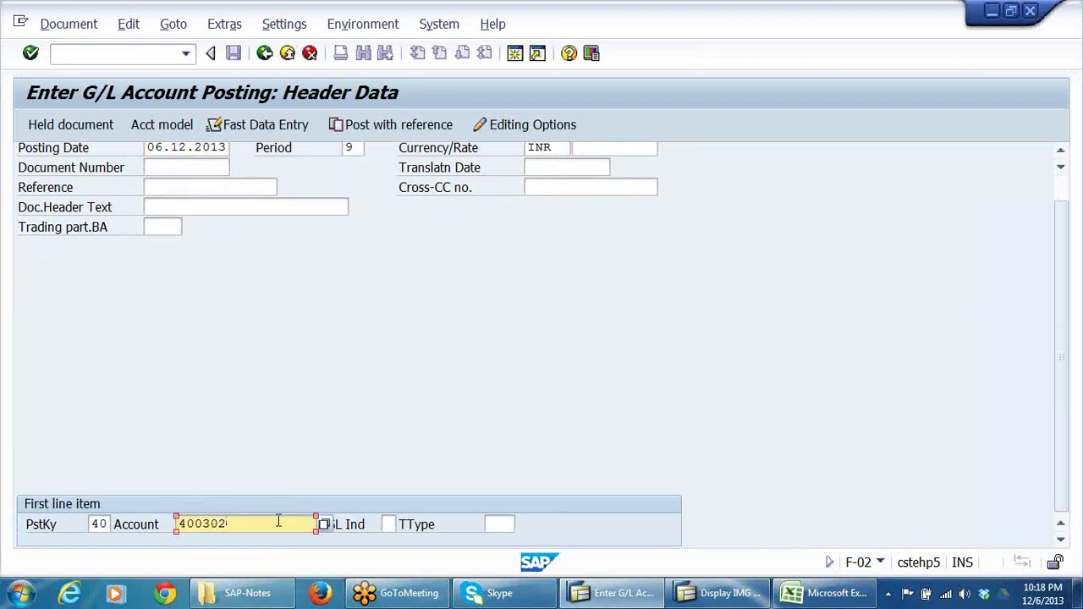
Step: Change the first line item's account to 400303 and enter an amount of 700 with cost center 1001
key("BackSpace")
type("3")
key("Return")
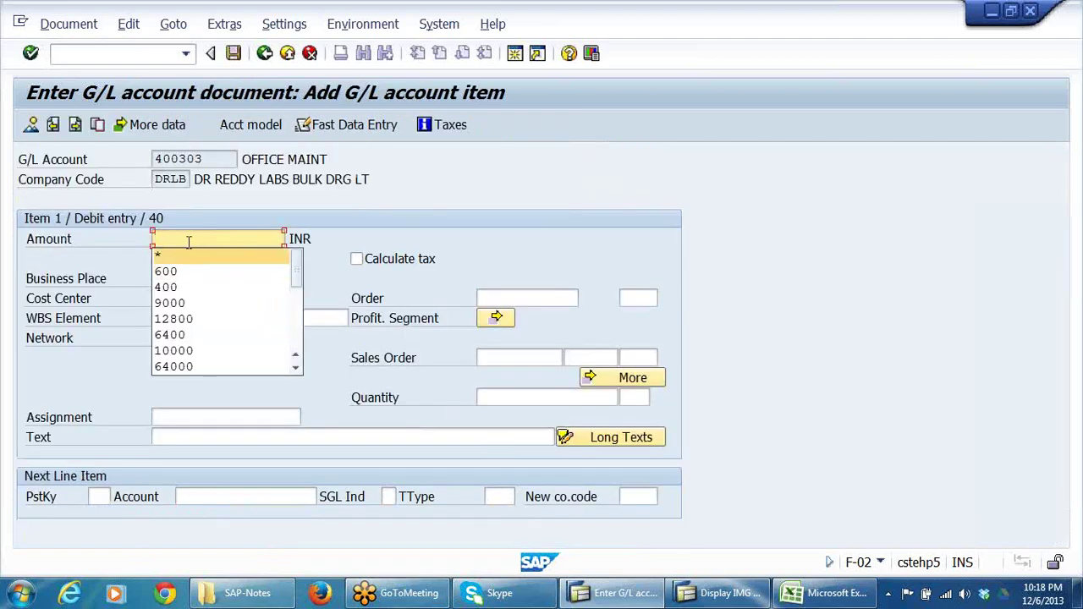
left_click(182, 241)
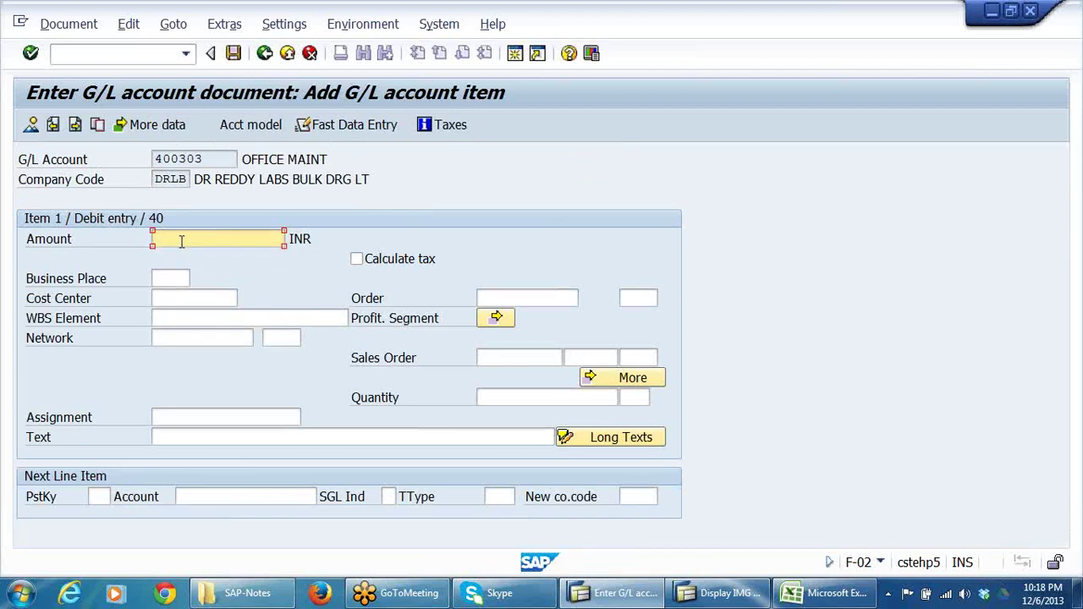
type("700")
left_click(176, 298)
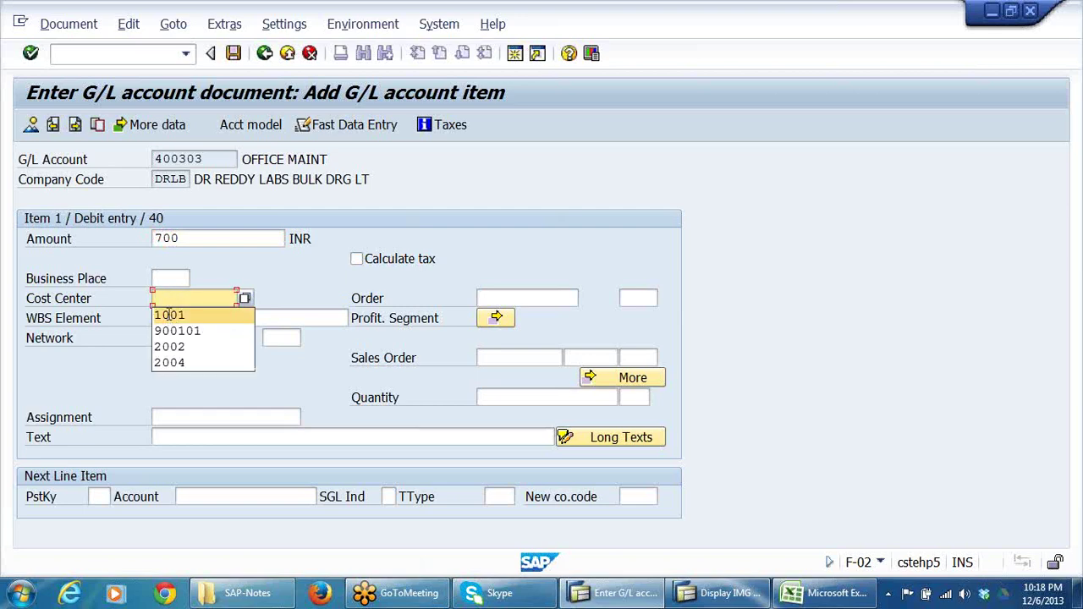
left_click(170, 315)
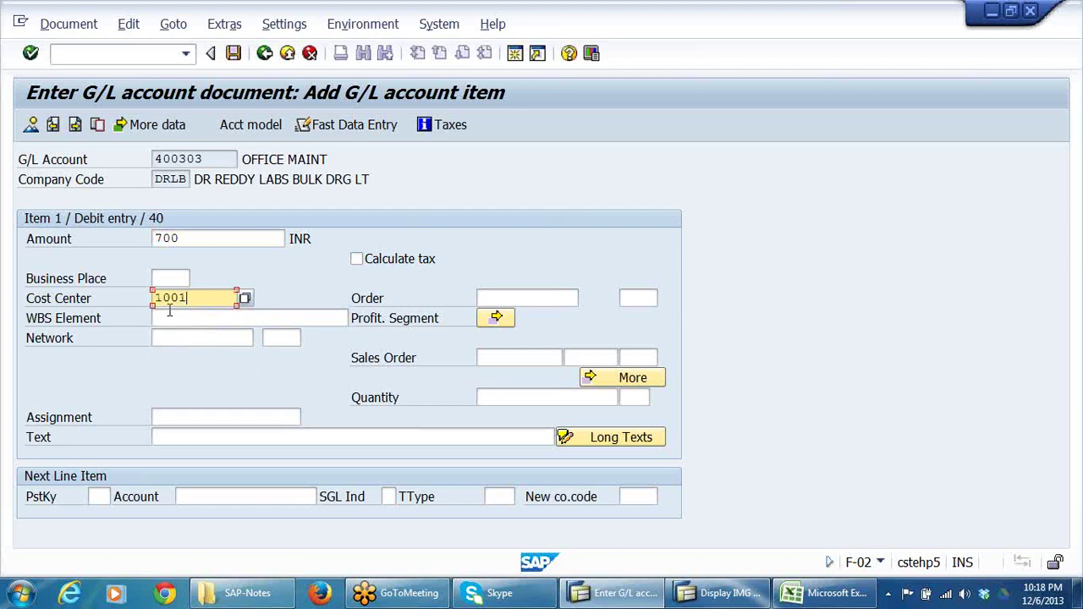
Step: Look up the DRL business areas for the first office maintenance item and assign business area DRHY in its coding block
left_click(611, 378)
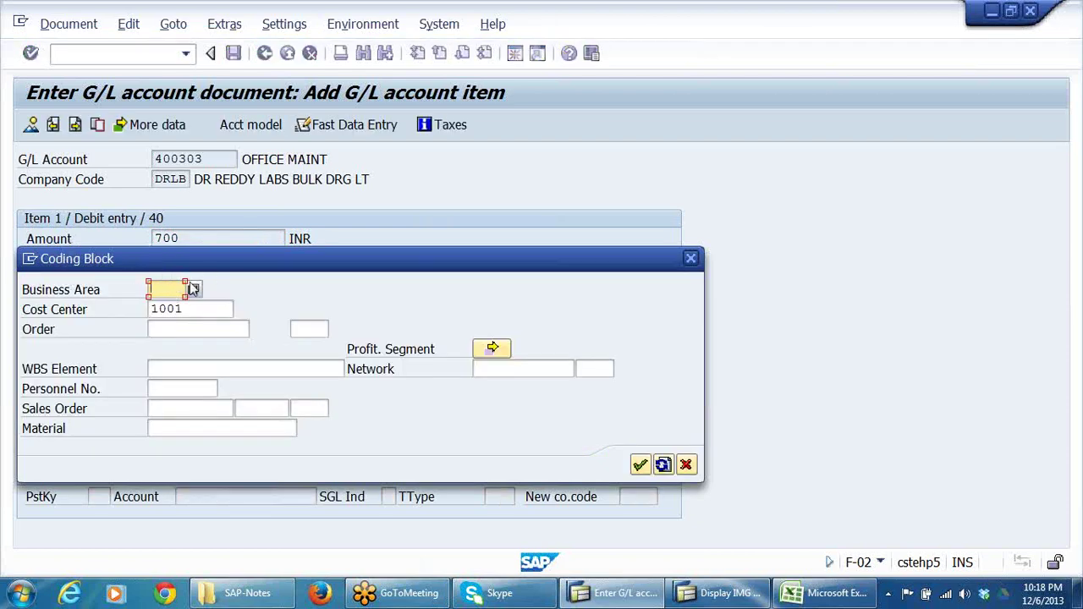
left_click(193, 290)
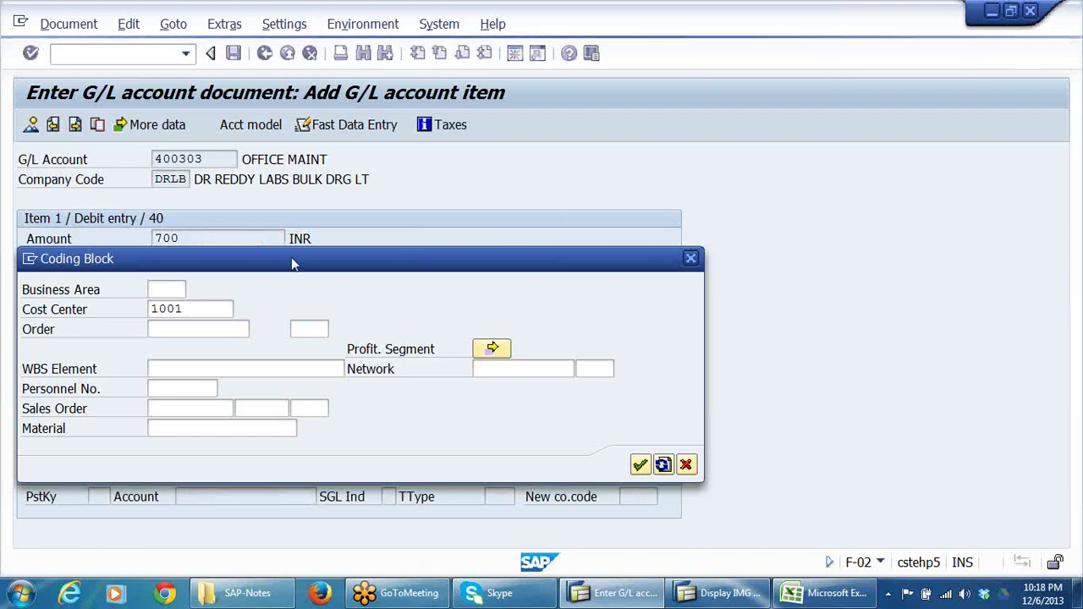
left_click_drag(475, 118, 502, 261)
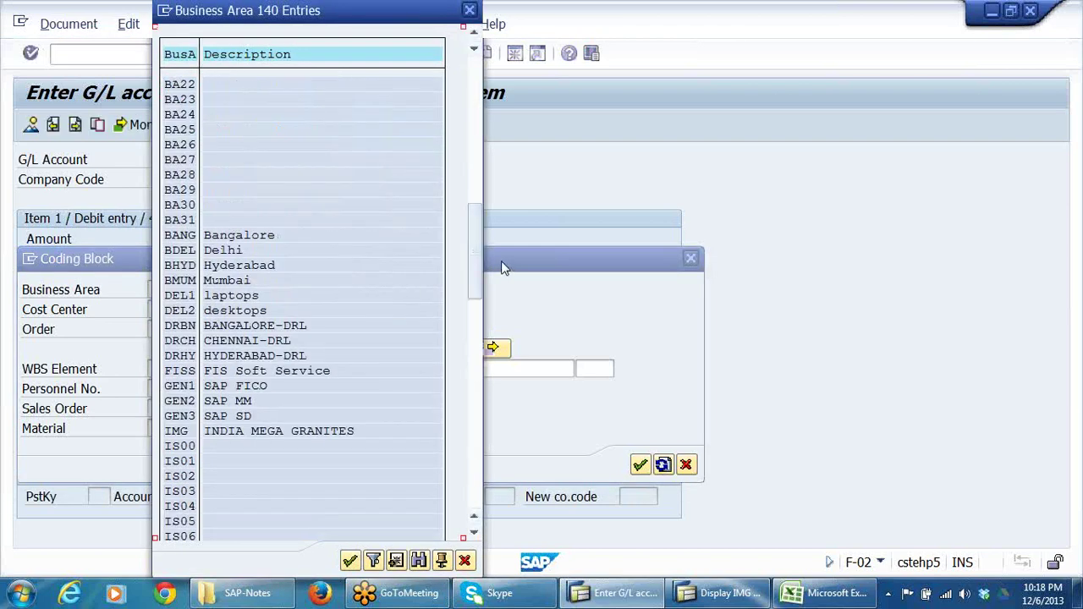
left_click(179, 328)
left_click(285, 327)
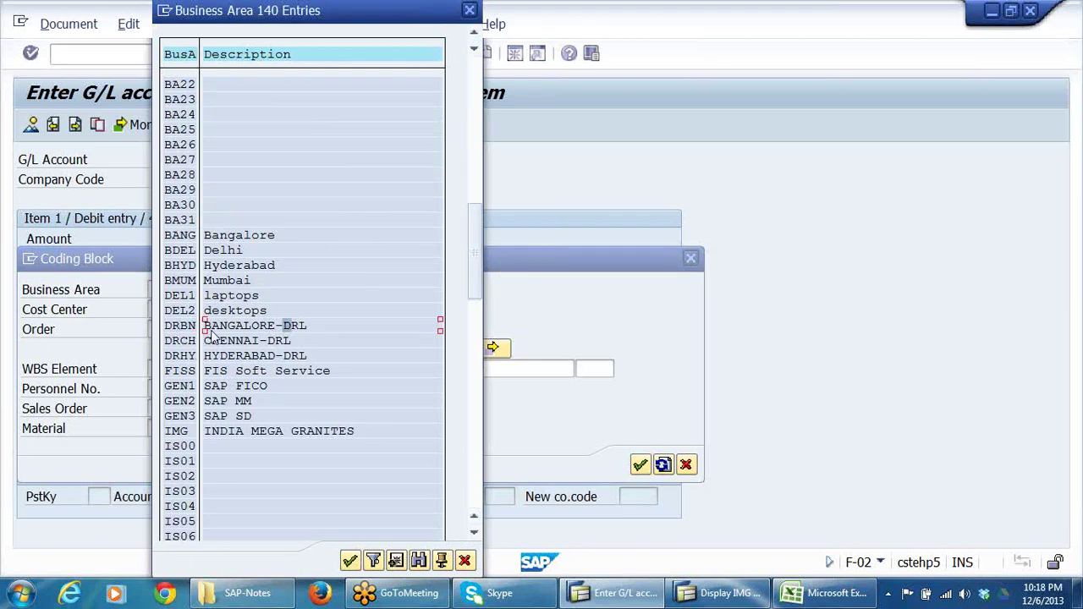
left_click(254, 342)
left_click(180, 356)
left_click(222, 357)
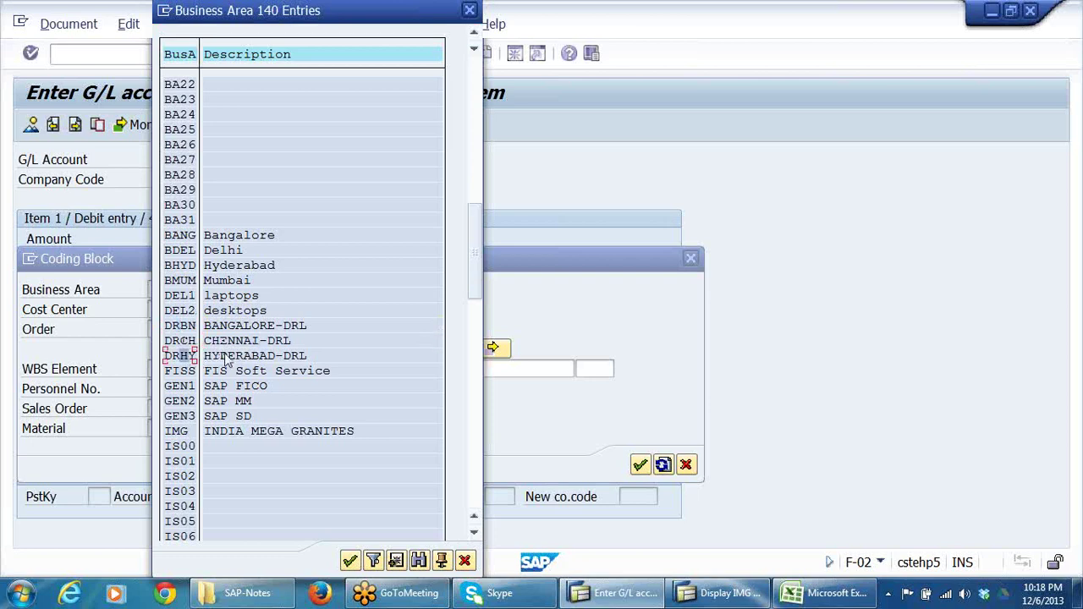
left_click(180, 359)
key("alt+Tab")
left_click(633, 597)
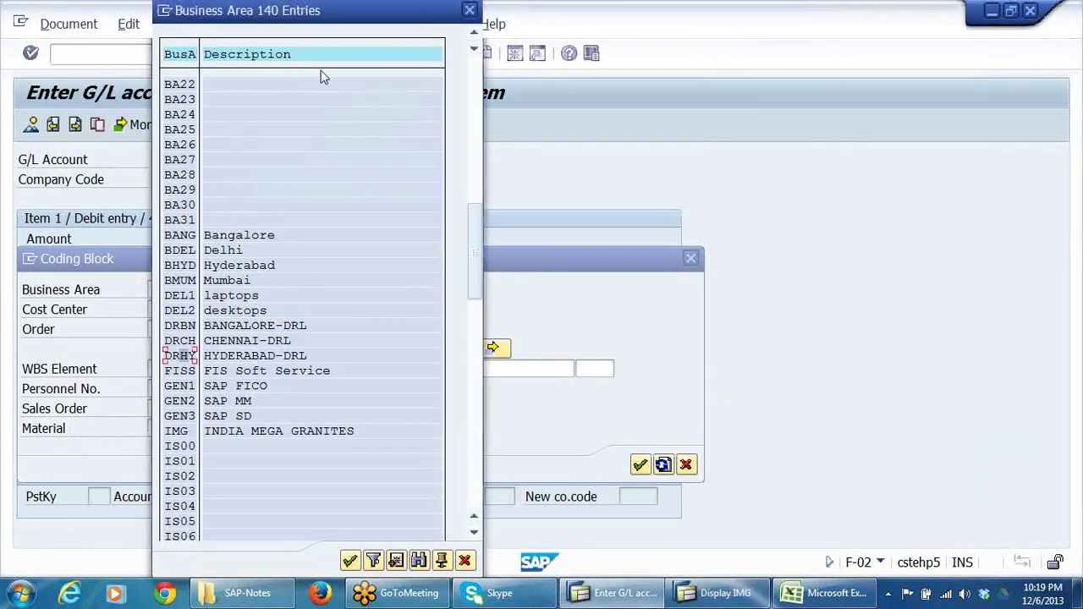
left_click(470, 12)
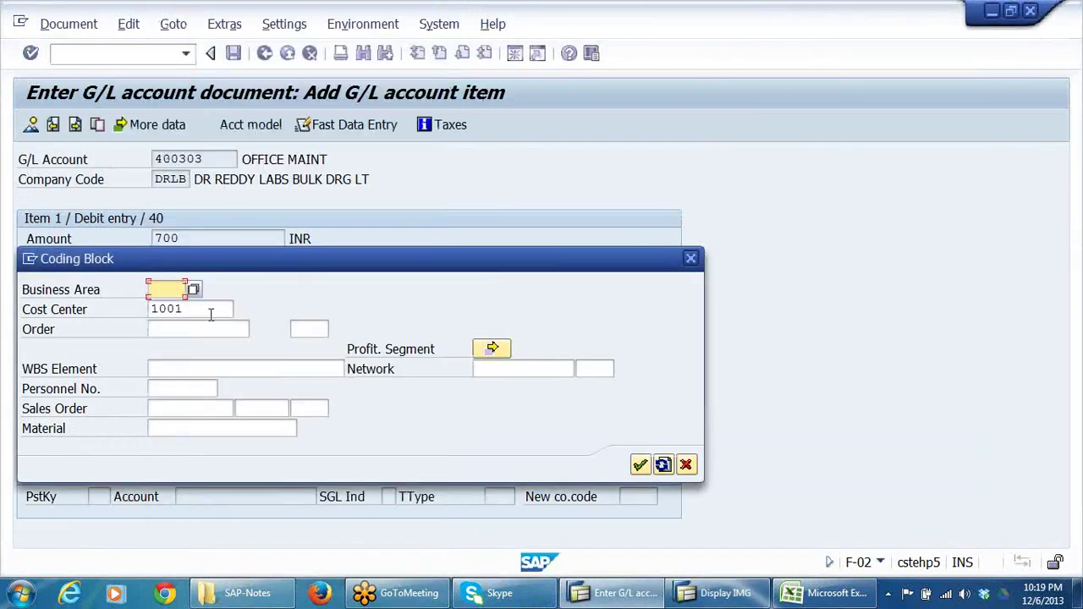
type("DRHY")
key("Return")
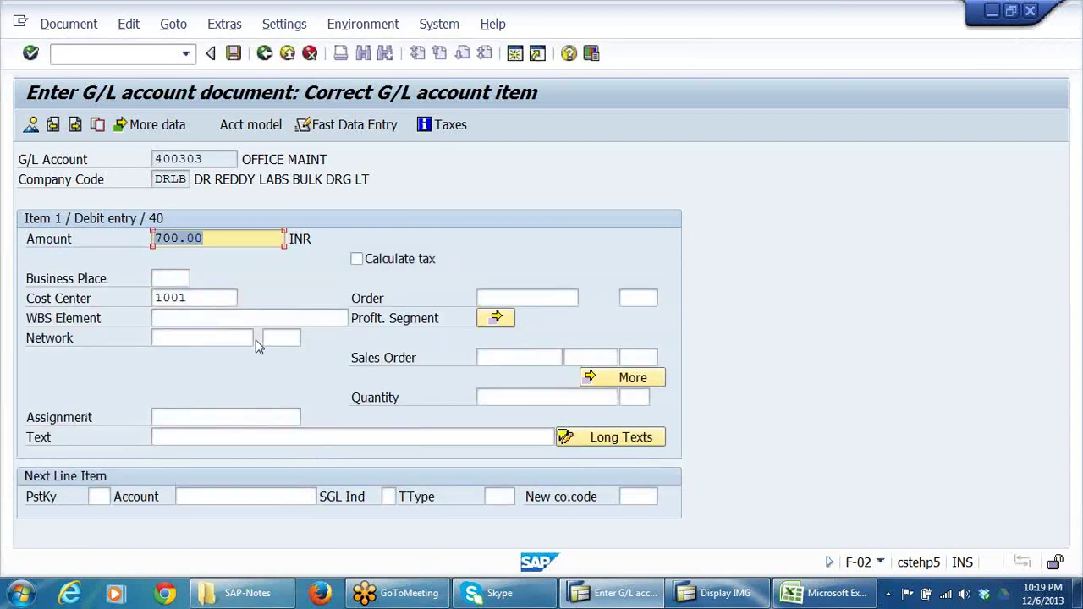
Step: Start a second line item with posting key 40 and account 400303
left_click(97, 496)
type("40")
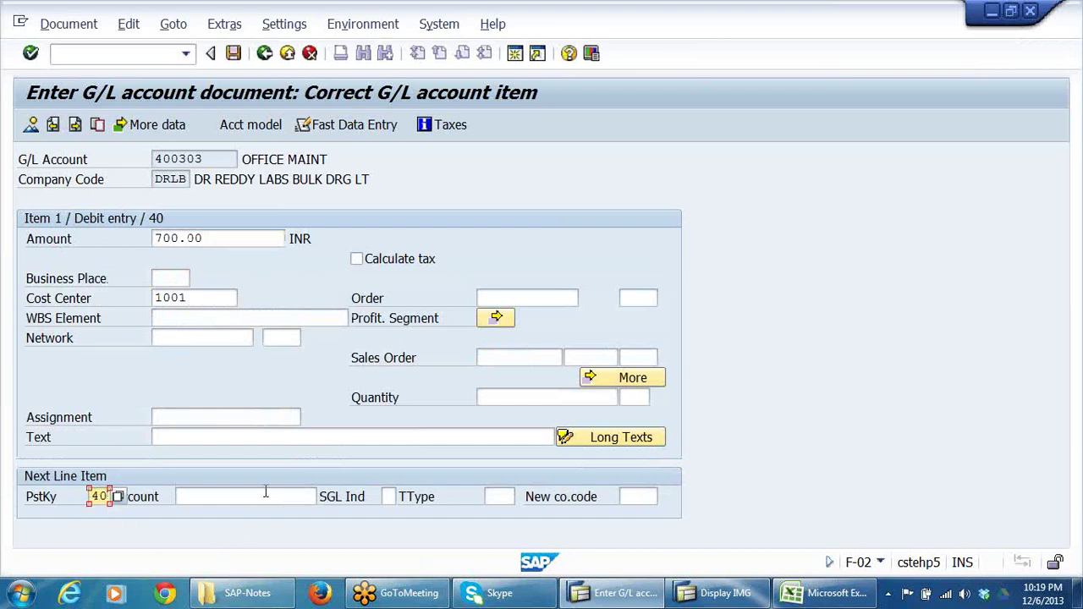
left_click(265, 492)
left_click(247, 357)
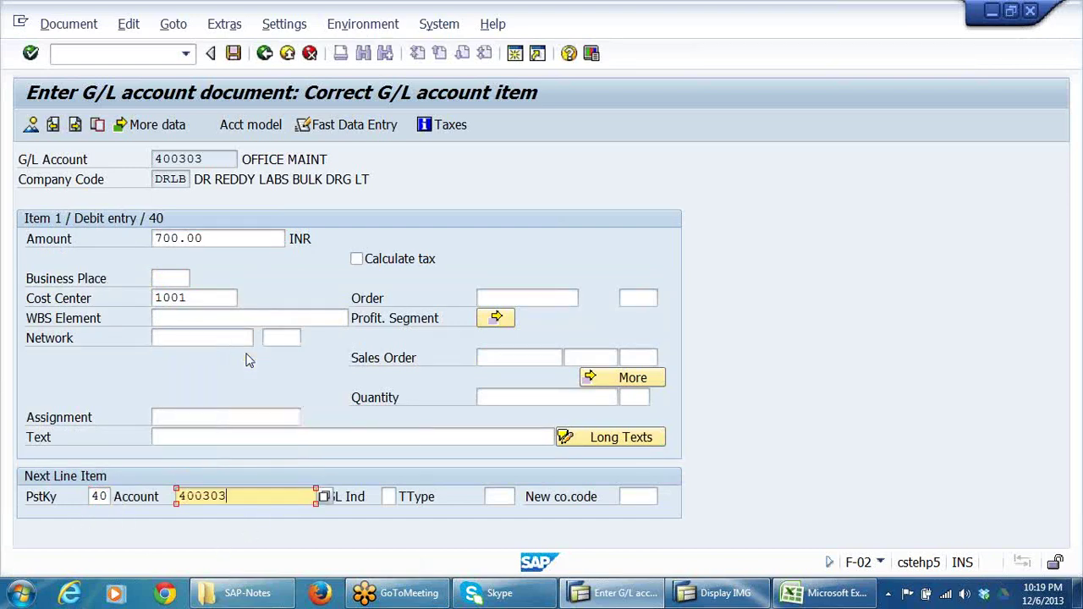
key("Return")
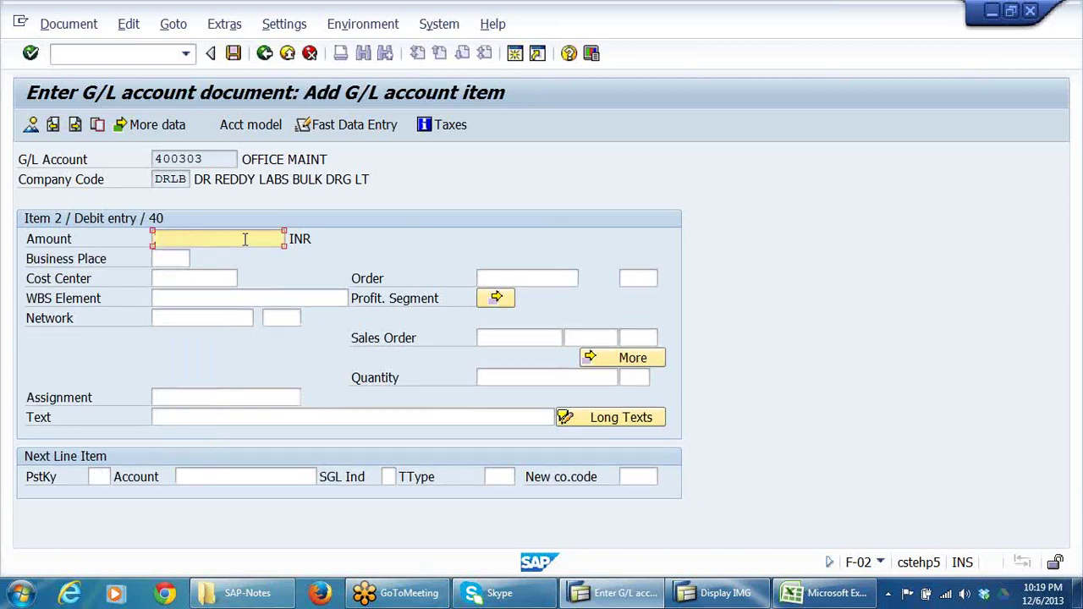
Step: Fill in the second item with amount 300, cost center 1001 and the text TEST FOR DOC SPLITING
type("300")
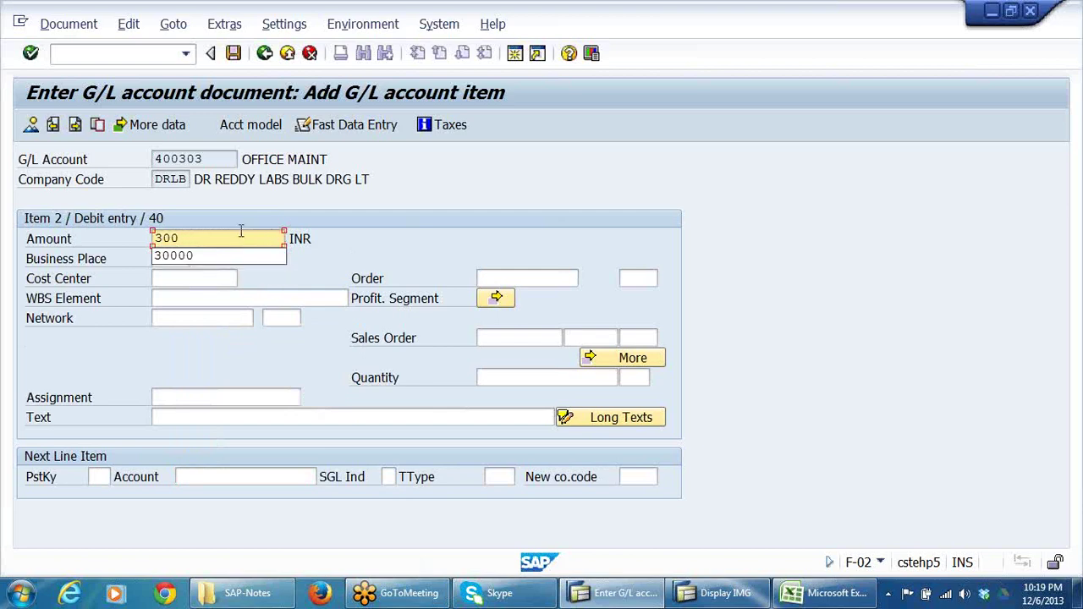
left_click(242, 232)
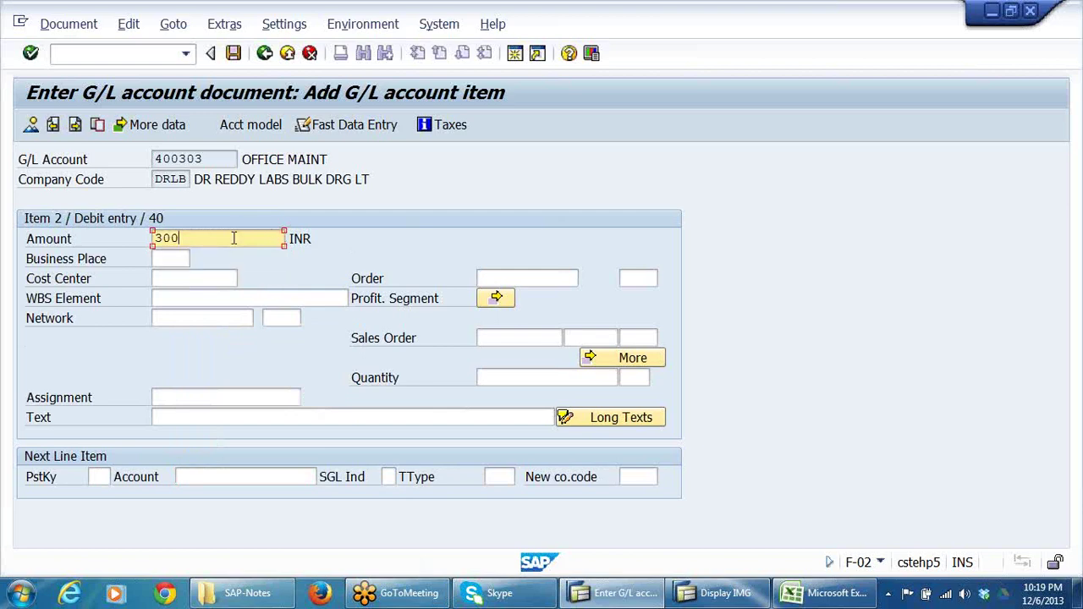
left_click(185, 284)
left_click(184, 294)
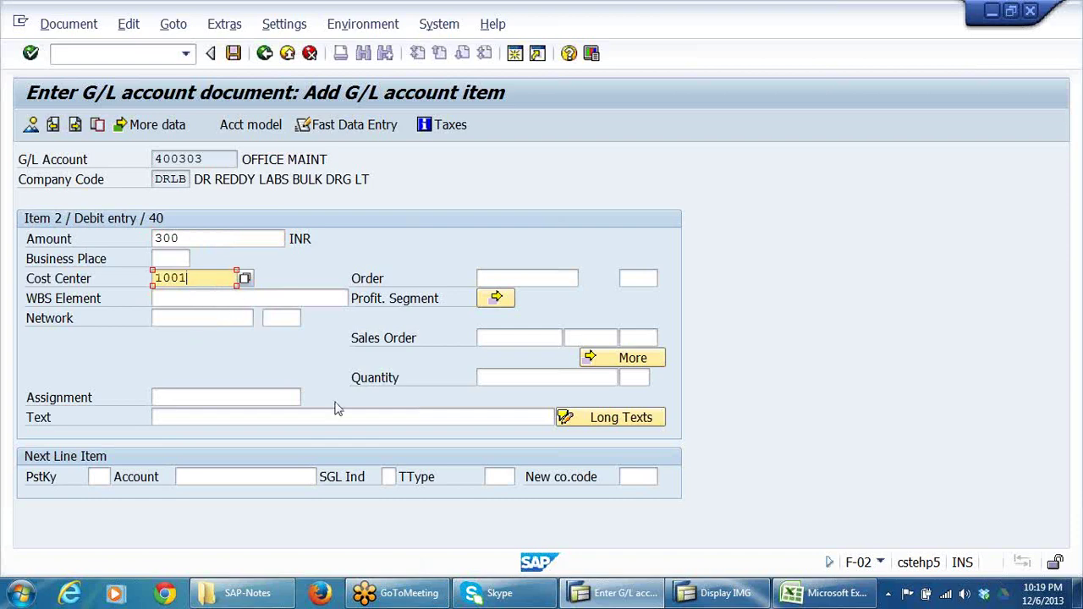
left_click(199, 416)
left_click(199, 416)
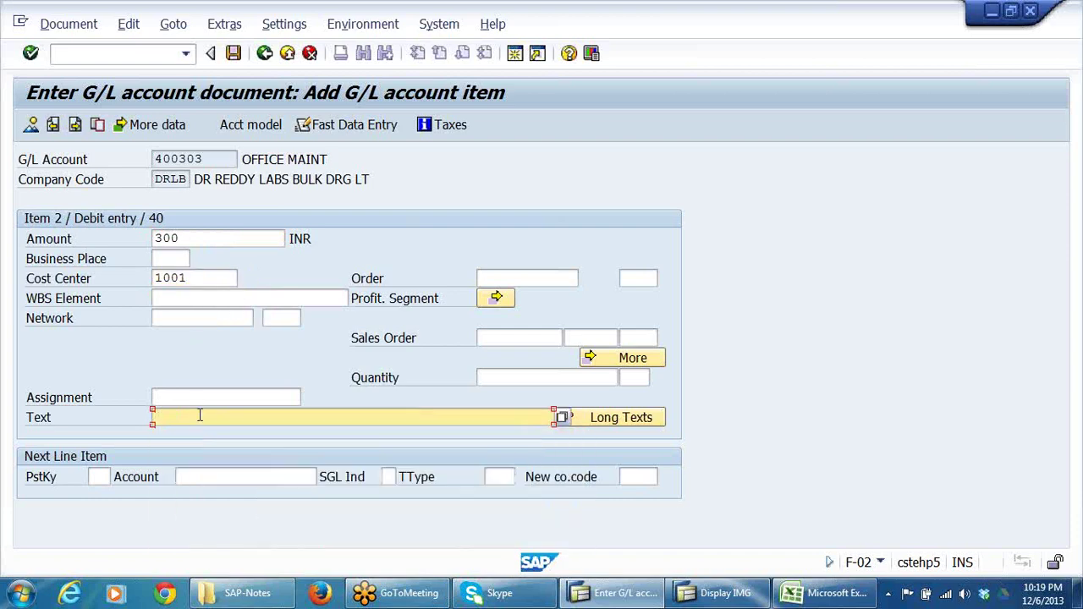
type("TEST FOR ")
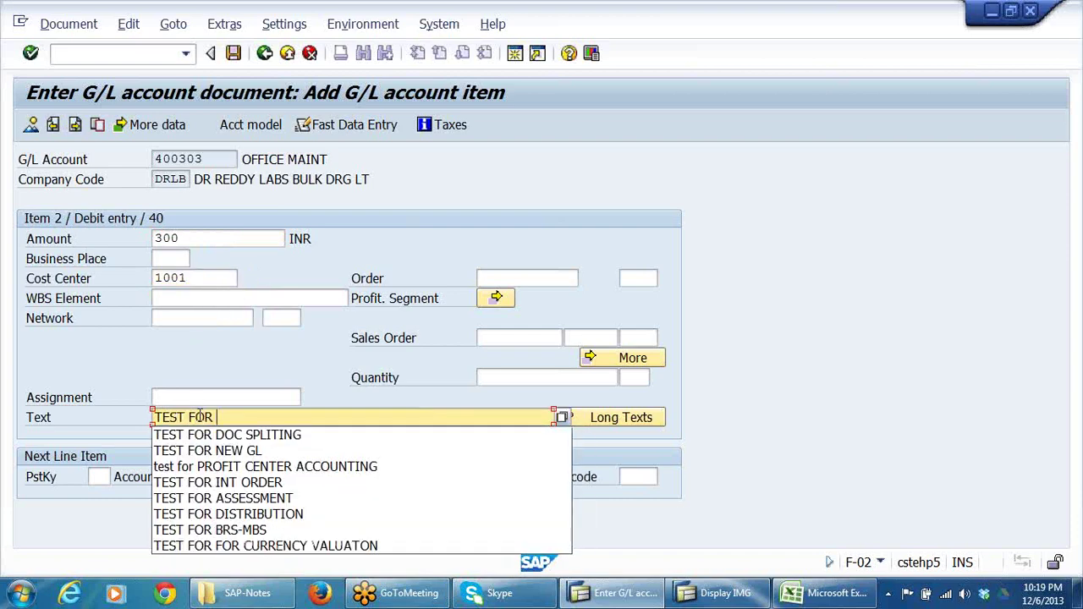
type("DOC")
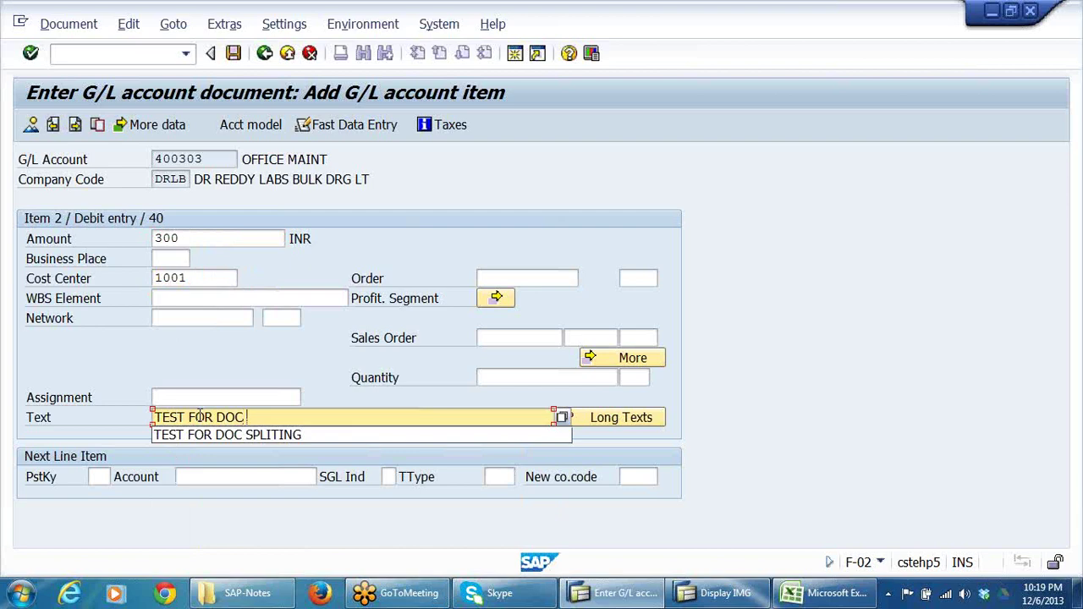
left_click(242, 436)
Step: Add a credit item with posting key 50 on account 200405, using * for the balancing amount and + to copy the previous text
left_click(101, 479)
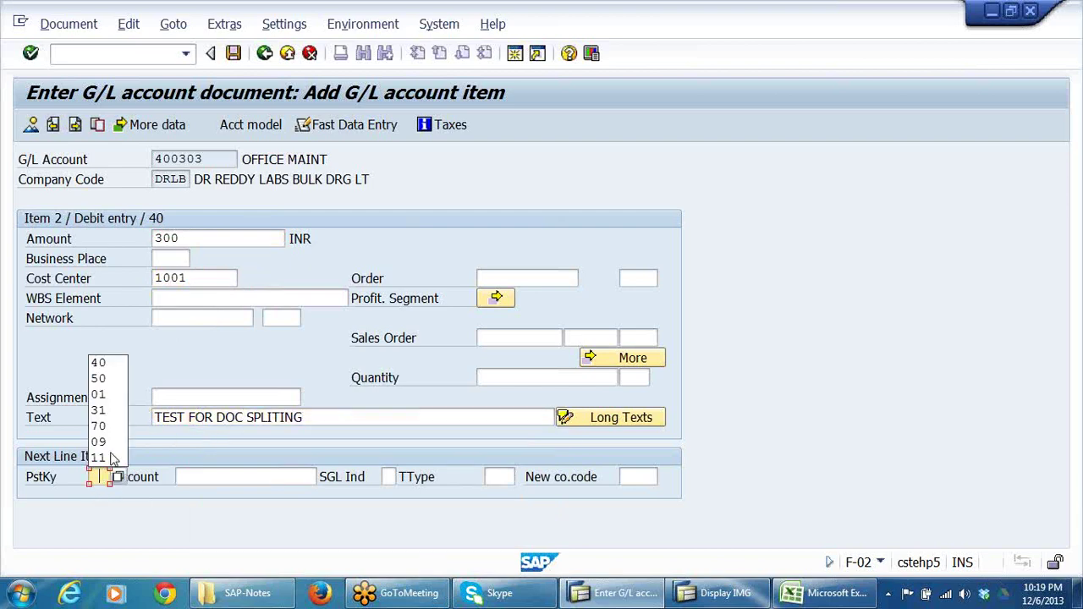
left_click(116, 385)
left_click(218, 476)
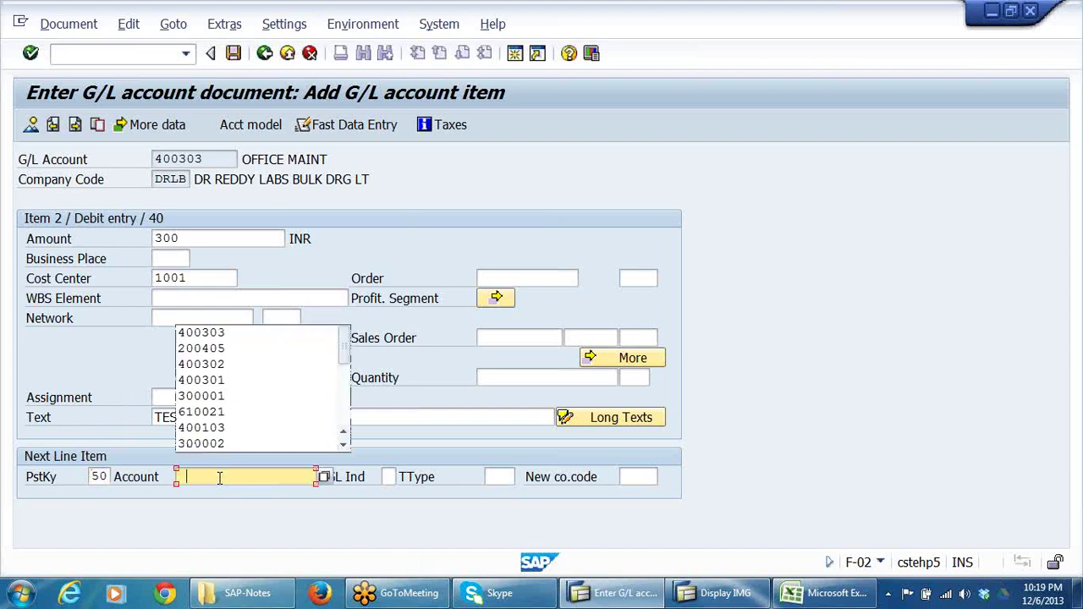
left_click(237, 350)
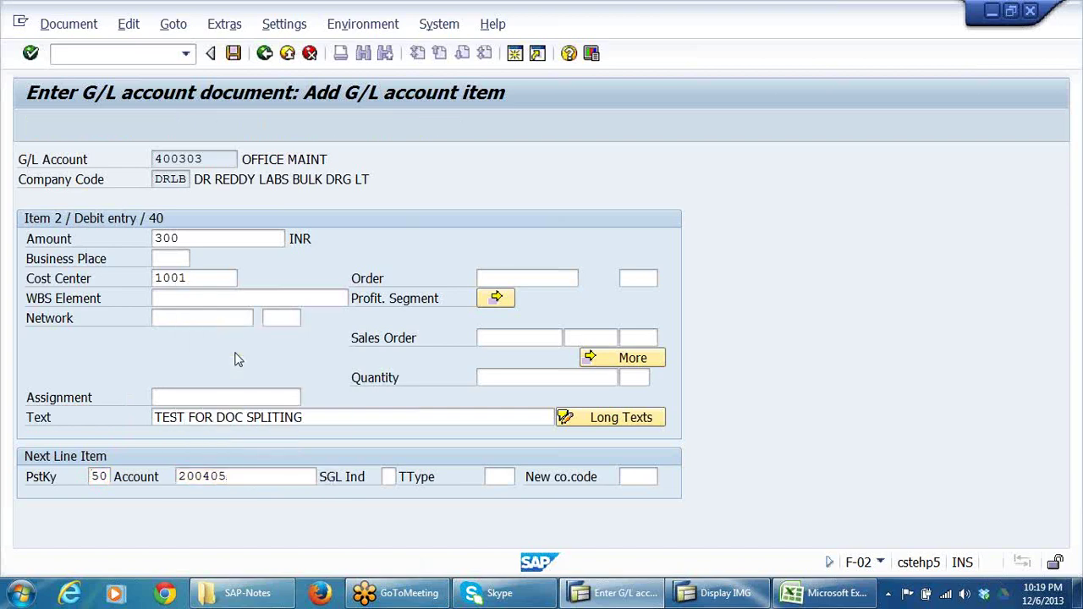
key("Return")
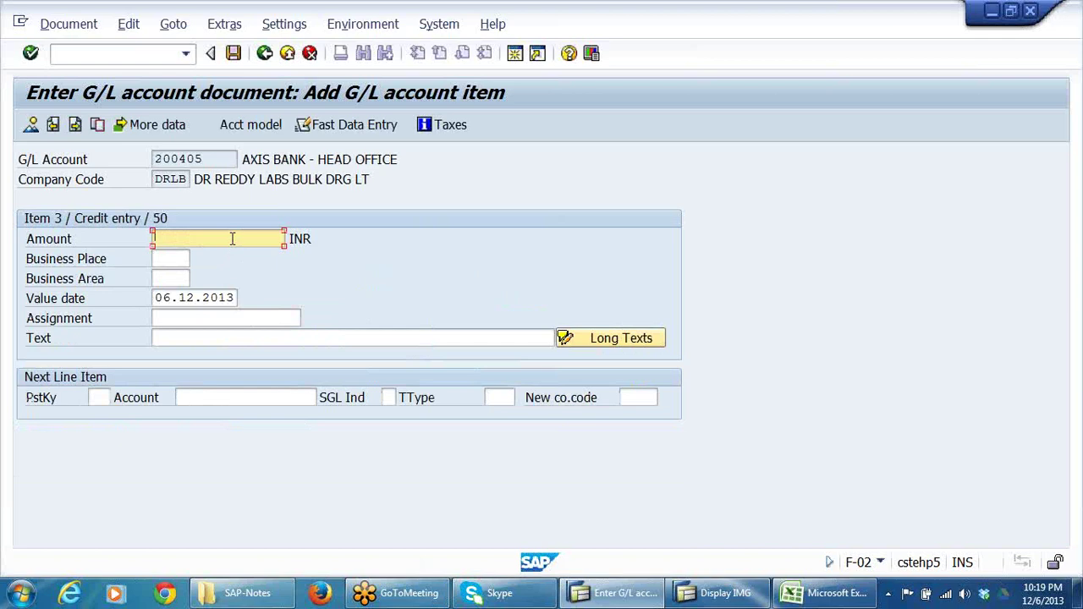
type("*")
left_click(177, 338)
type("+")
key("Return")
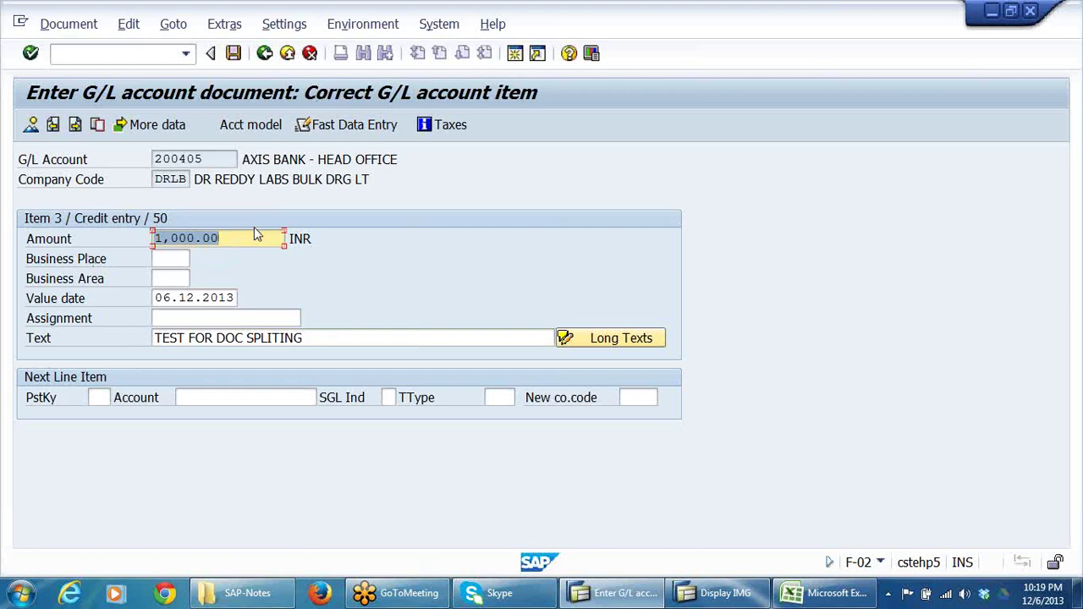
Step: Display the document overview and check the business area in the second office maintenance item's coding block
left_click(30, 125)
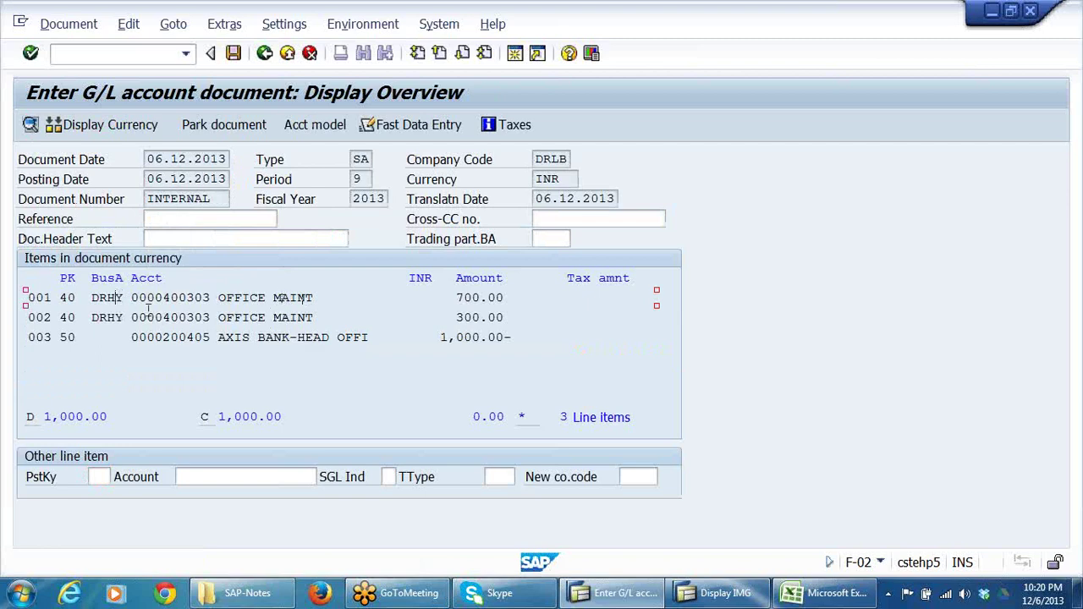
left_click(175, 317)
double_click(271, 319)
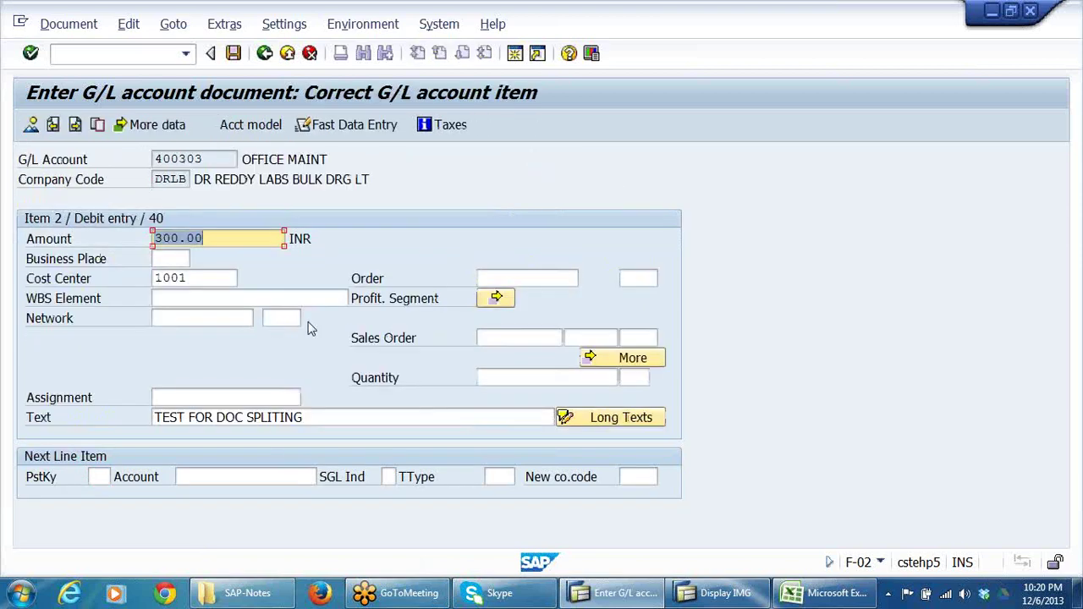
left_click(640, 362)
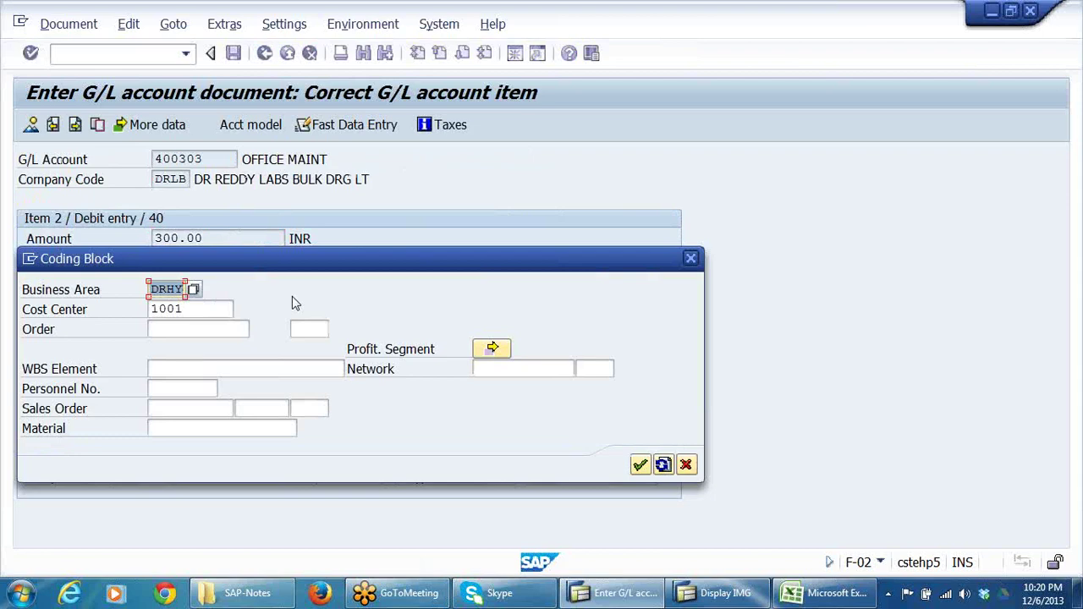
left_click(685, 465)
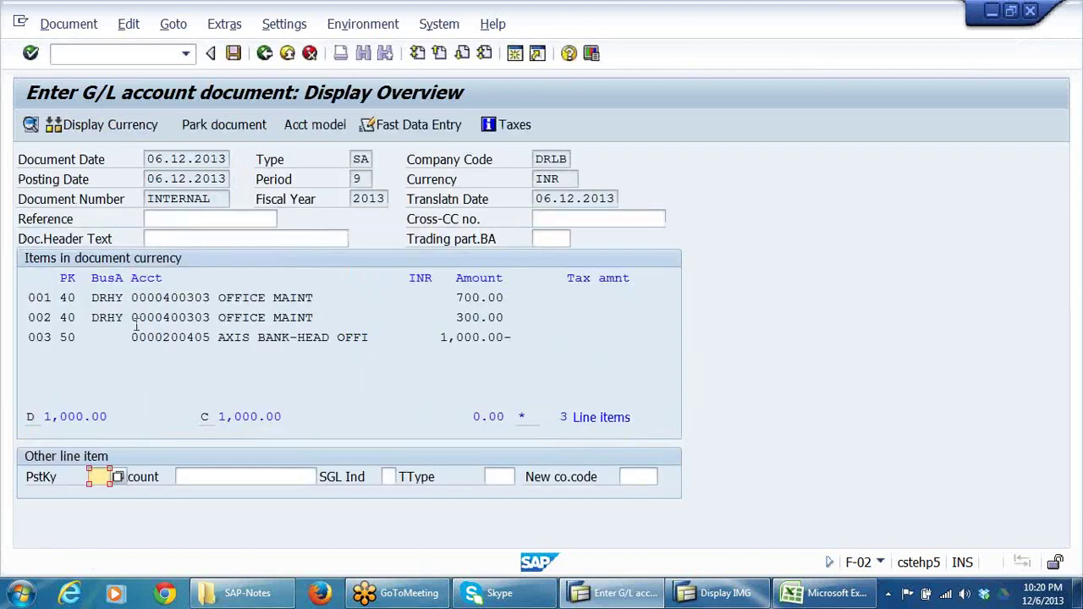
left_click(108, 318)
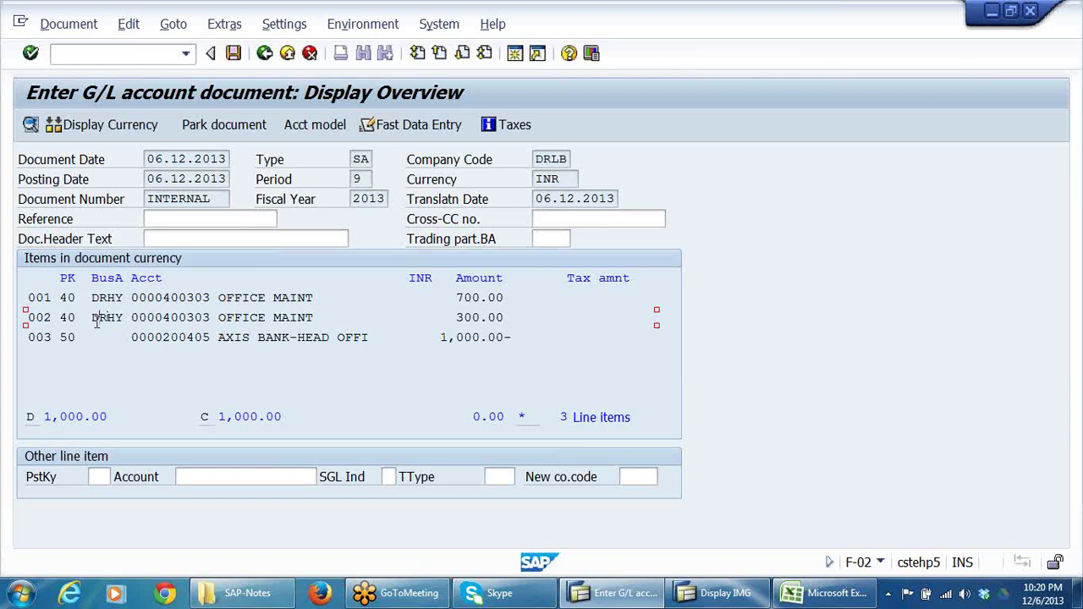
left_click_drag(96, 317, 139, 317)
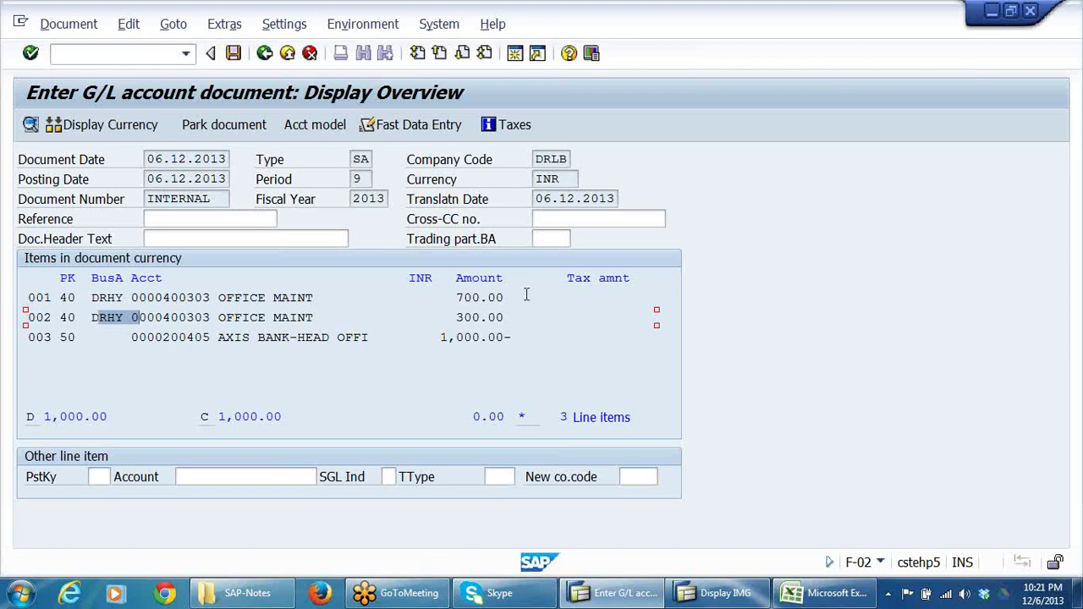
left_click(235, 312)
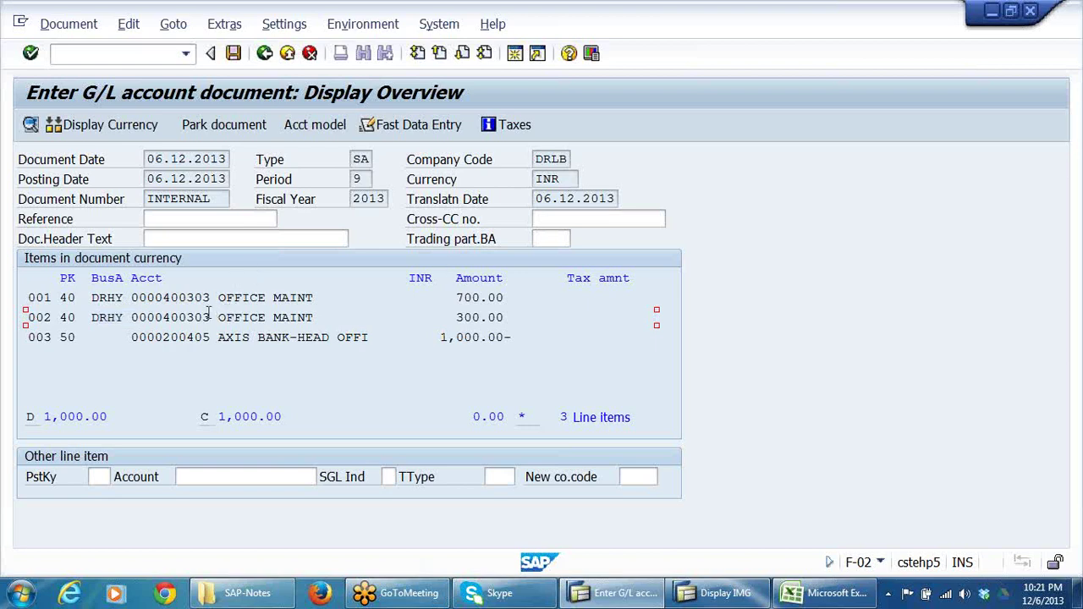
left_click_drag(93, 323, 184, 323)
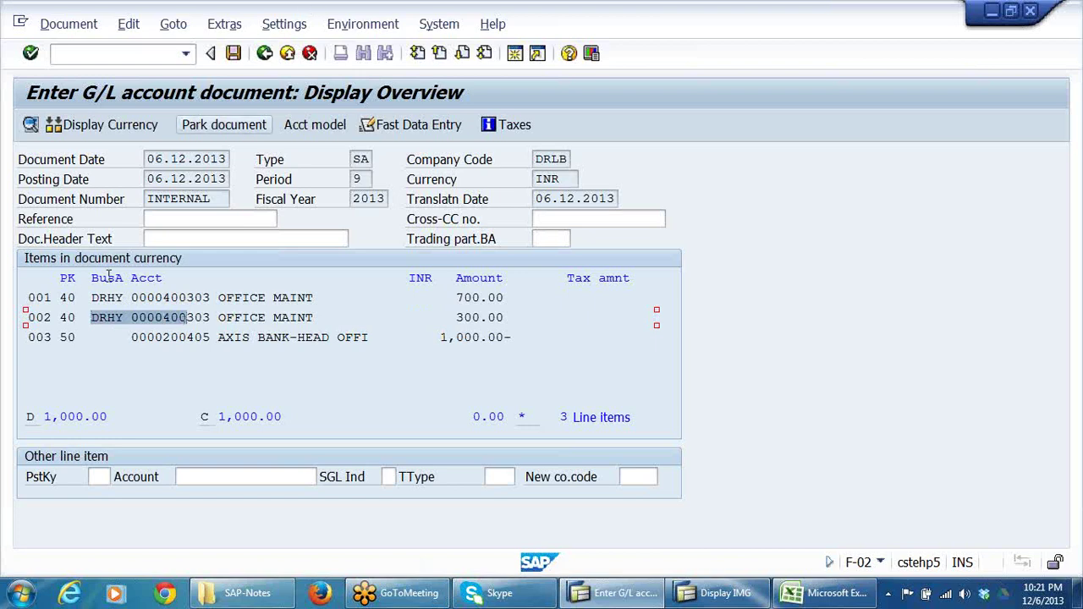
Step: Change the second office maintenance item's cost center to 2002 and recheck its business area in the document overview
left_click(117, 318)
double_click(116, 317)
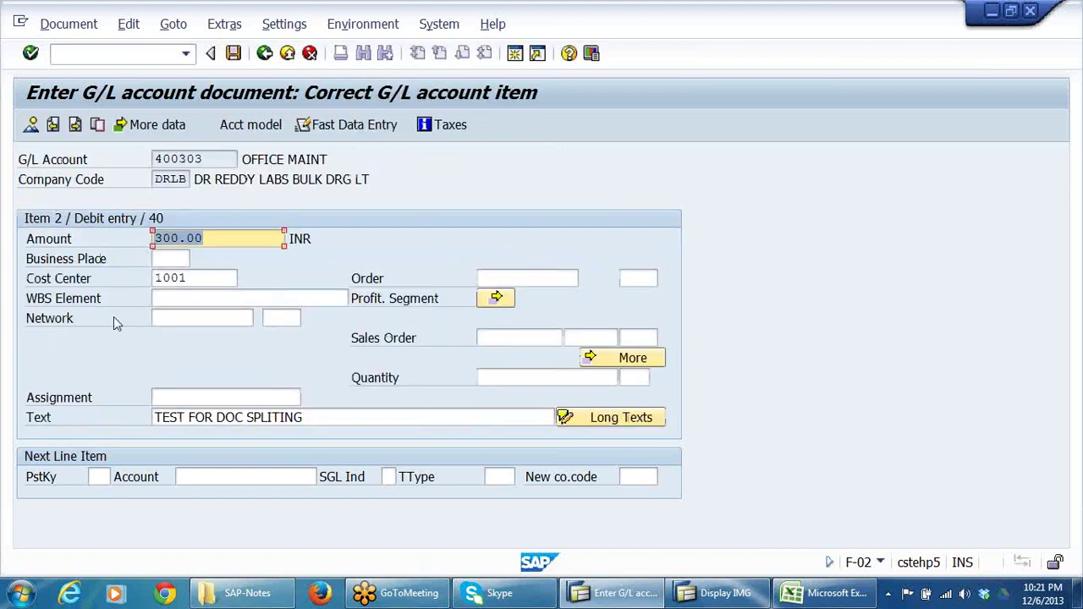
left_click(206, 279)
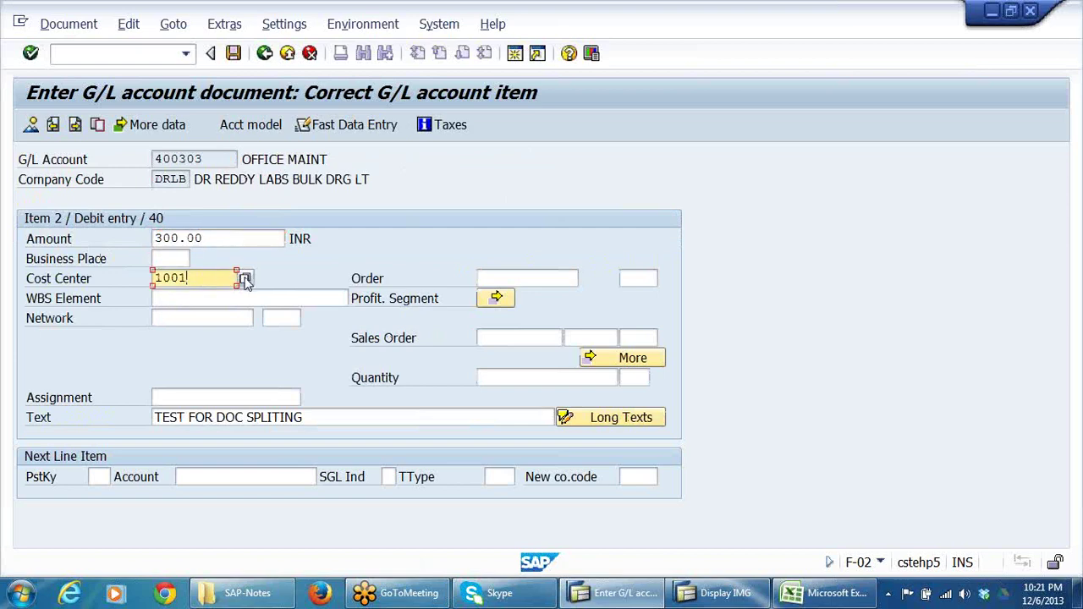
left_click(245, 280)
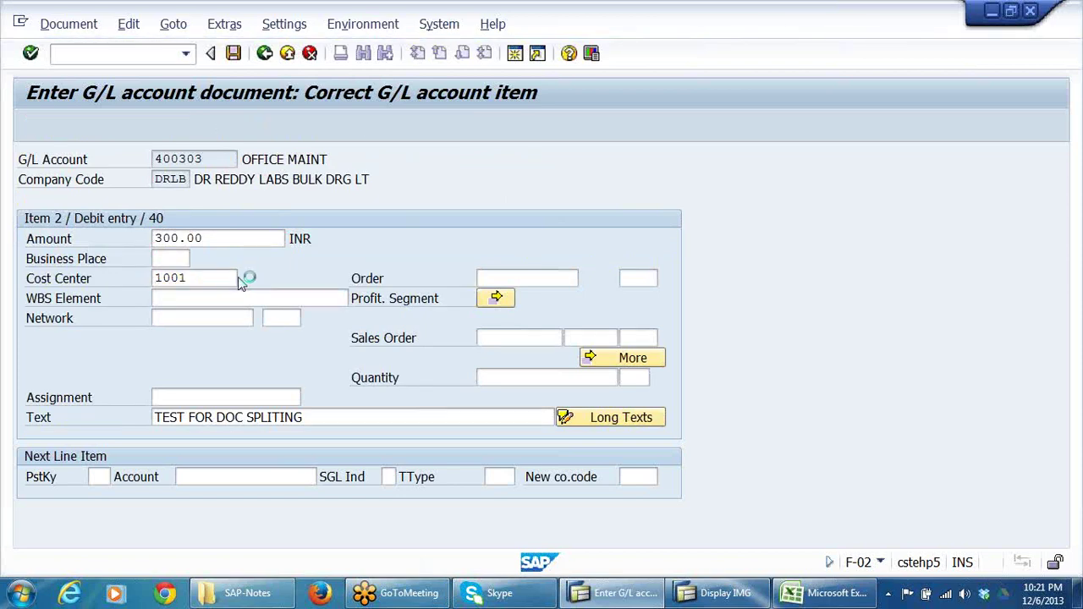
left_click(624, 561)
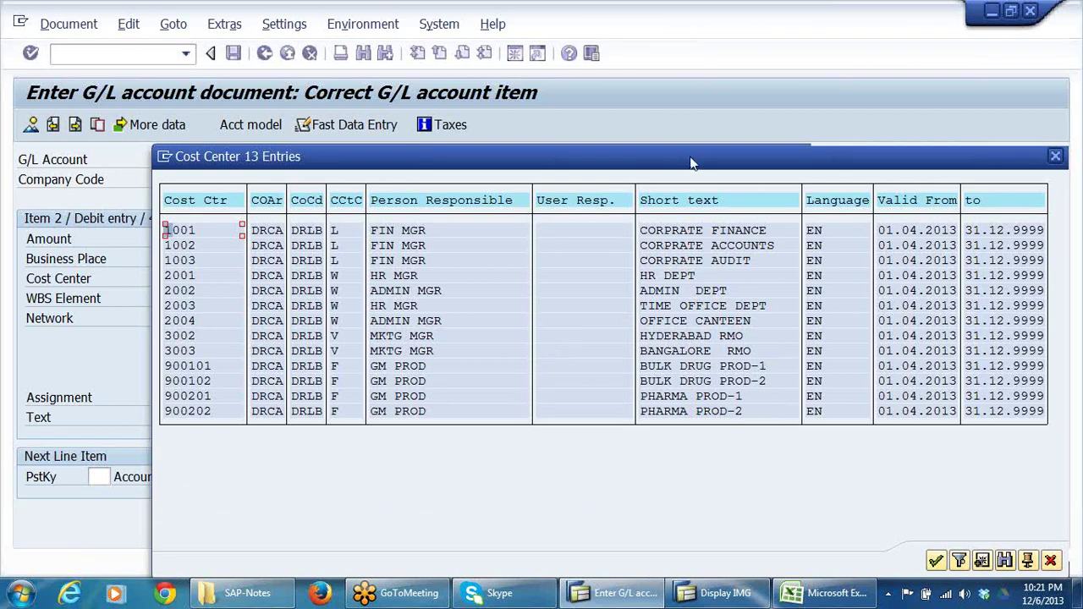
left_click_drag(691, 162, 575, 123)
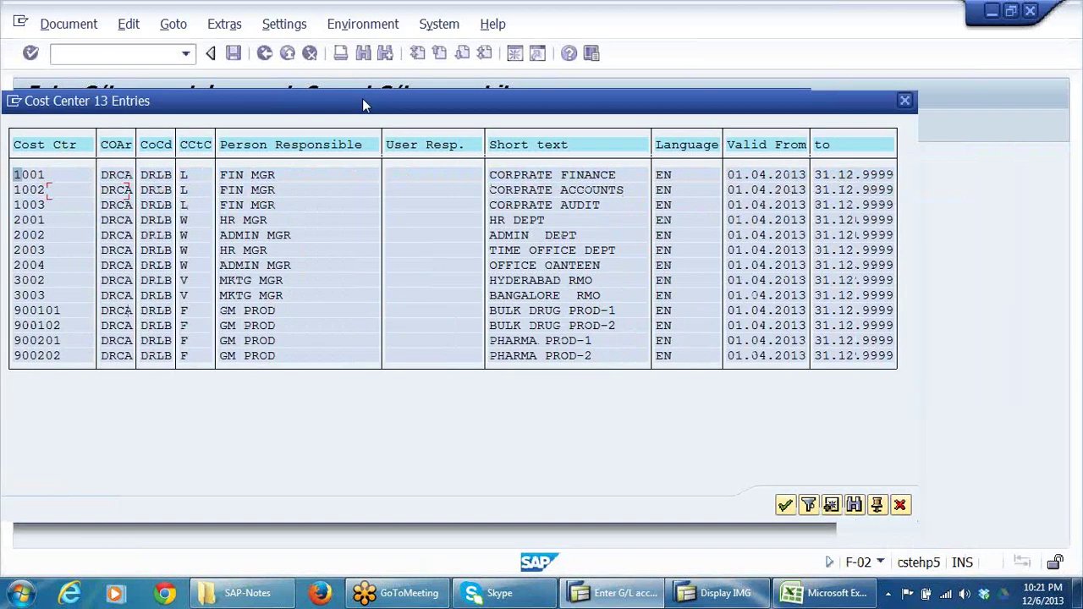
left_click_drag(364, 105, 179, 104)
left_click_drag(472, 110, 579, 104)
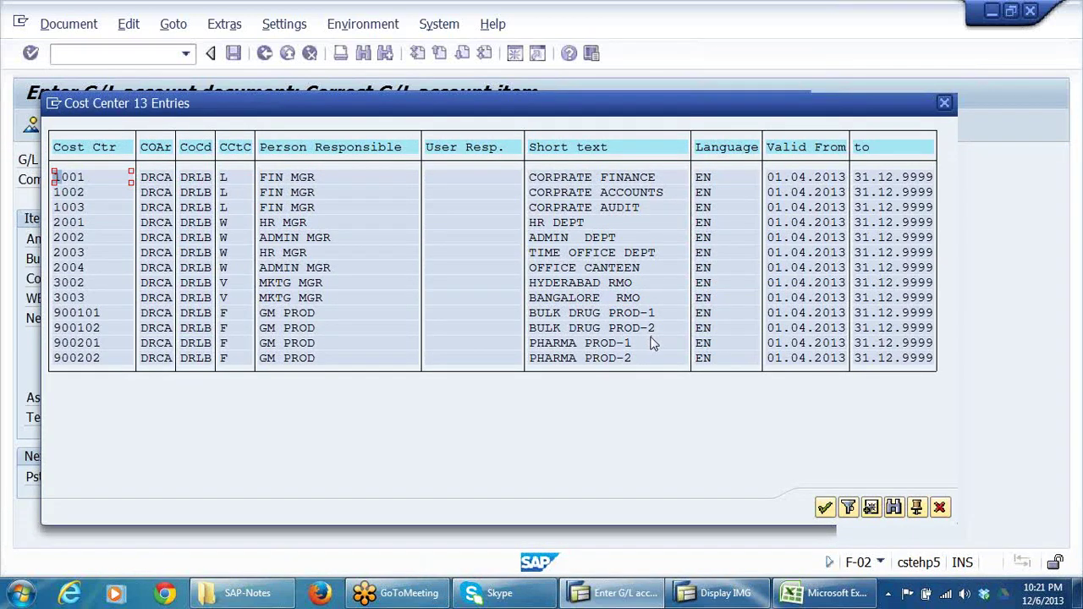
left_click(79, 240)
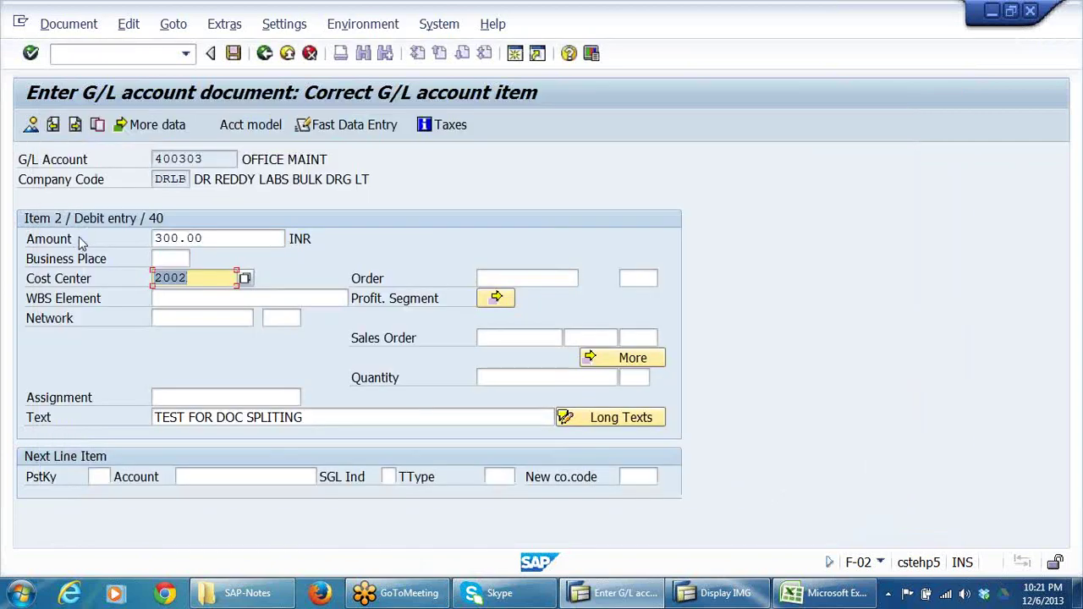
left_click(32, 126)
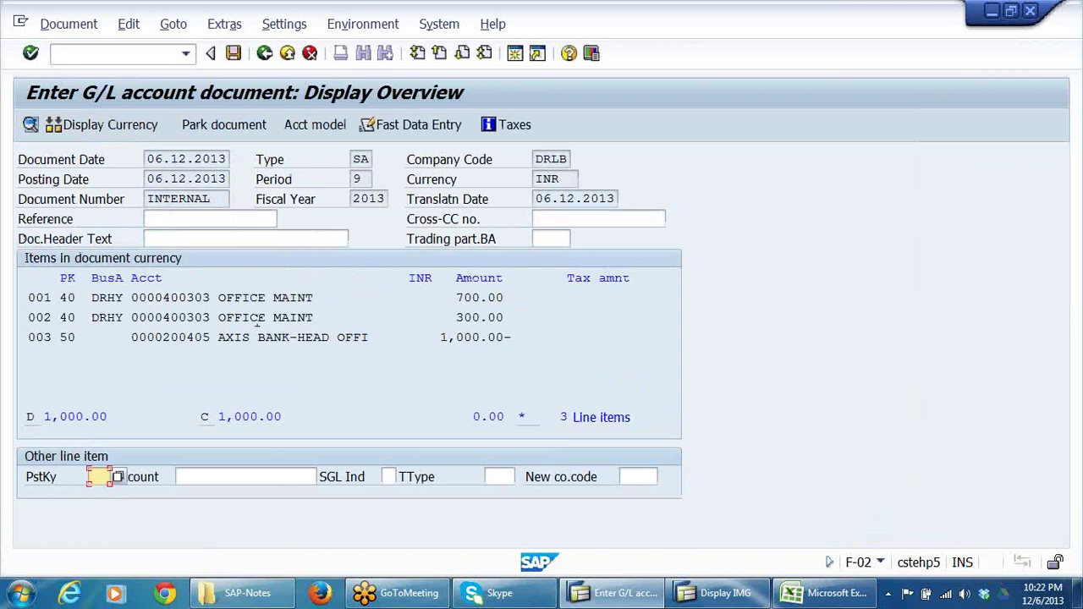
left_click(124, 317)
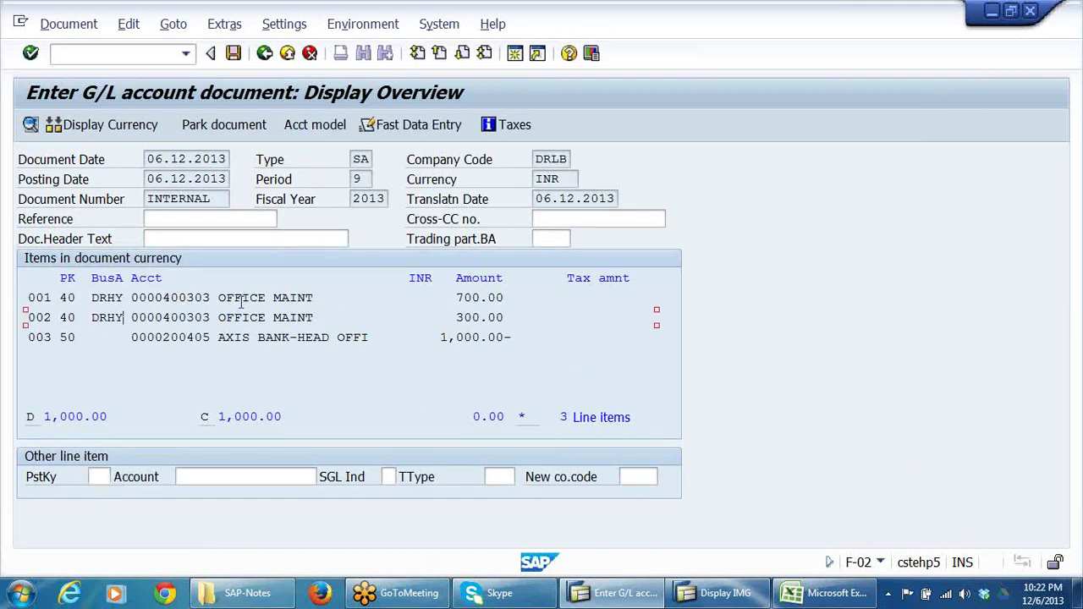
mouse_move(709, 597)
left_click(709, 597)
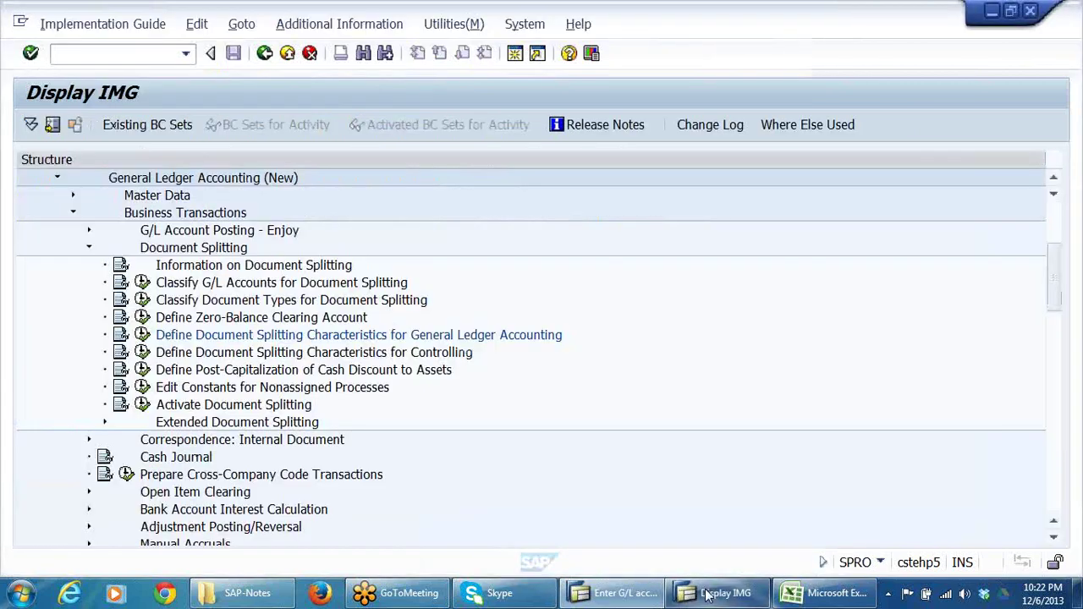
left_click(633, 594)
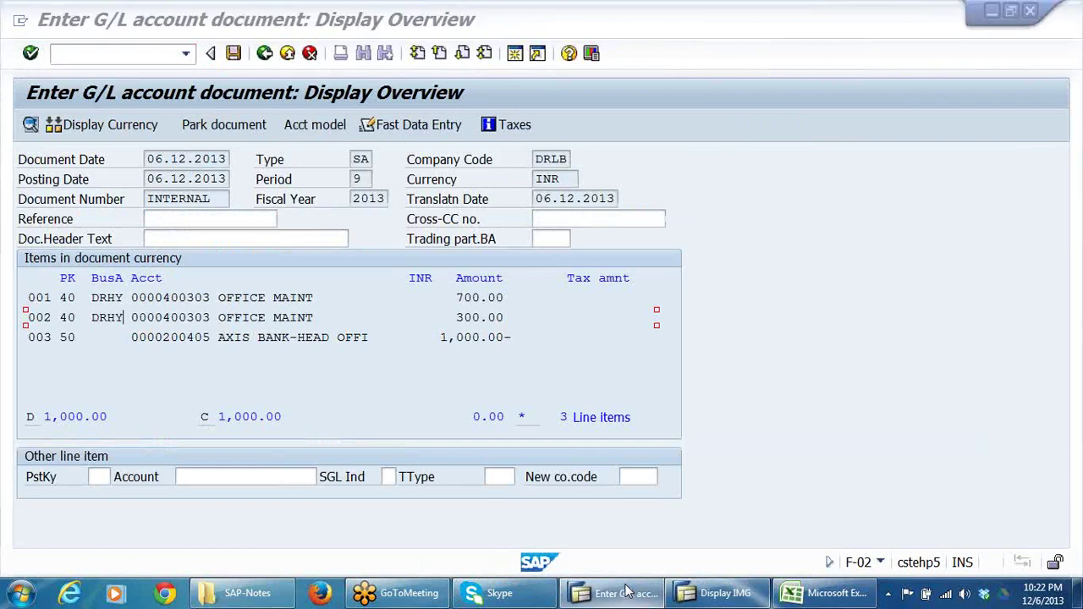
left_click(626, 592)
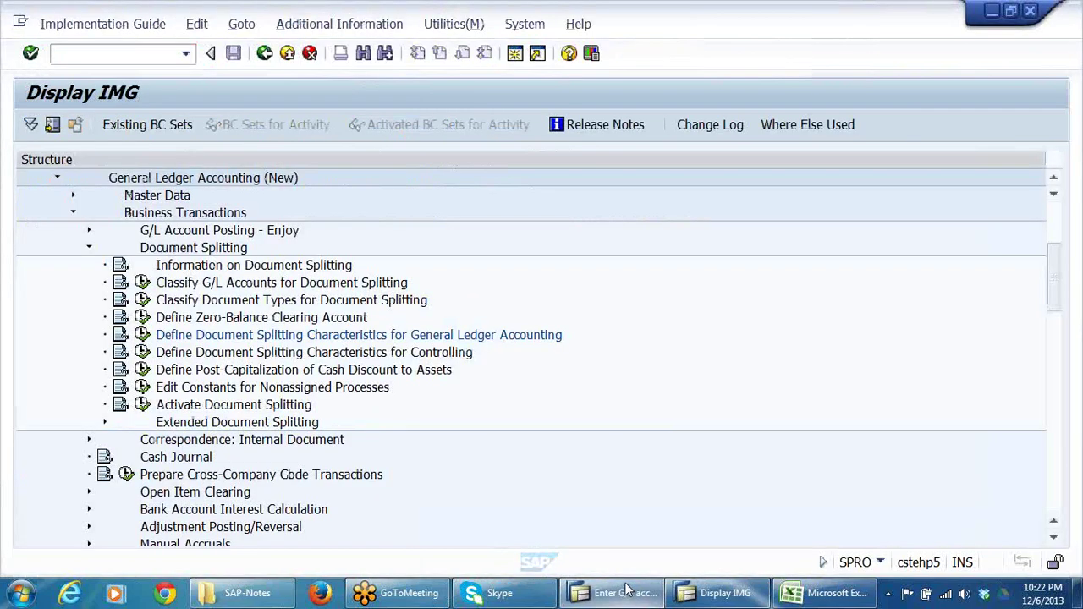
left_click(709, 596)
left_click(709, 596)
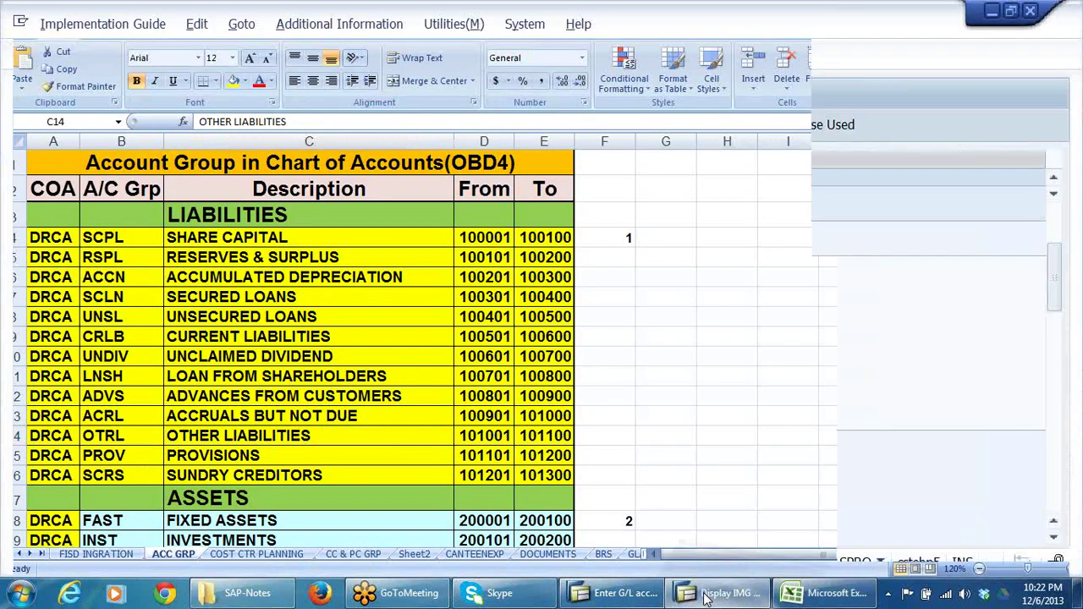
left_click(618, 596)
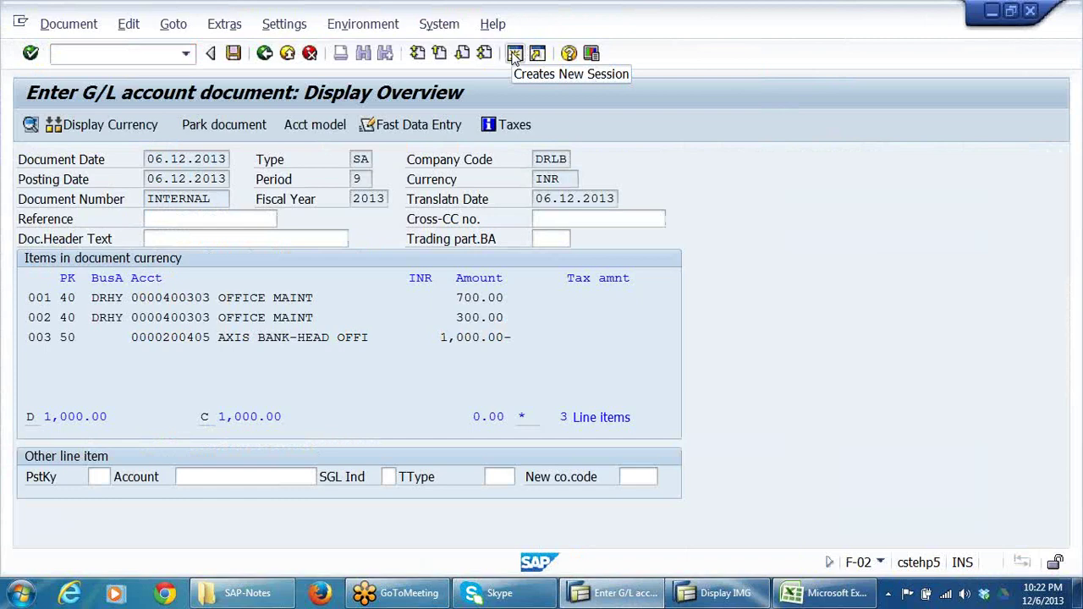
Step: Open a new session and start transaction KS01 to create a cost center
left_click(515, 54)
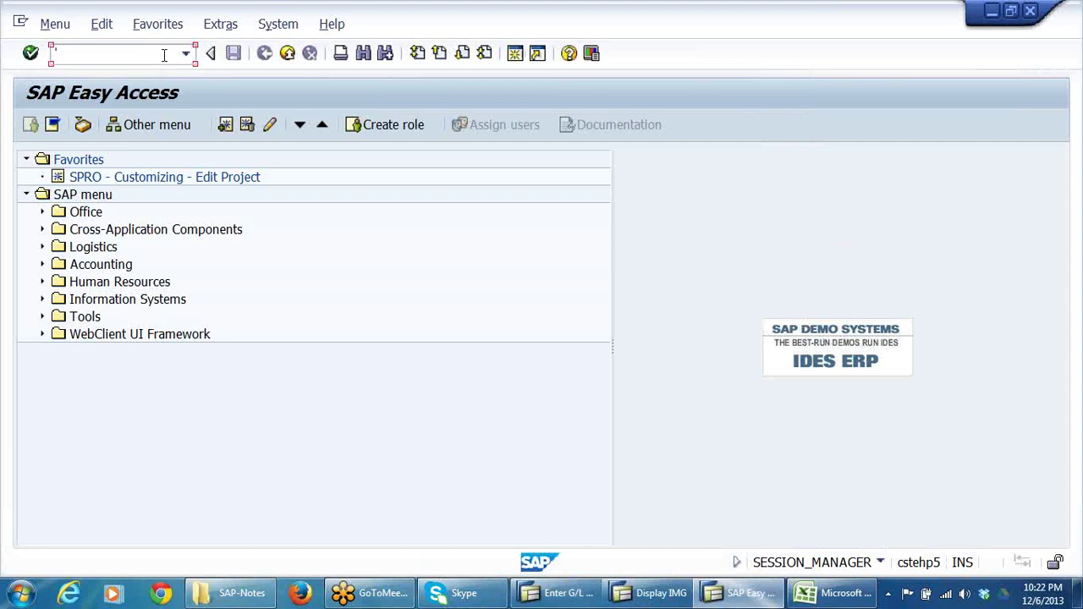
type("KS")
type("1")
key("Return")
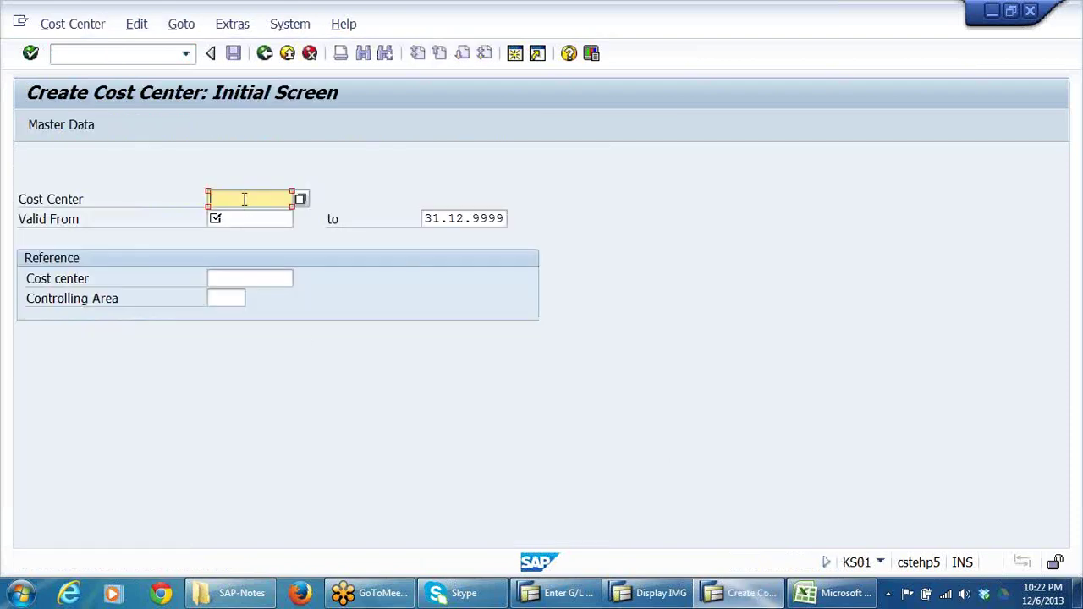
Step: Start cost center 1004 with a valid-from date of 01.04.2013 and continue to its basic data
left_click(244, 199)
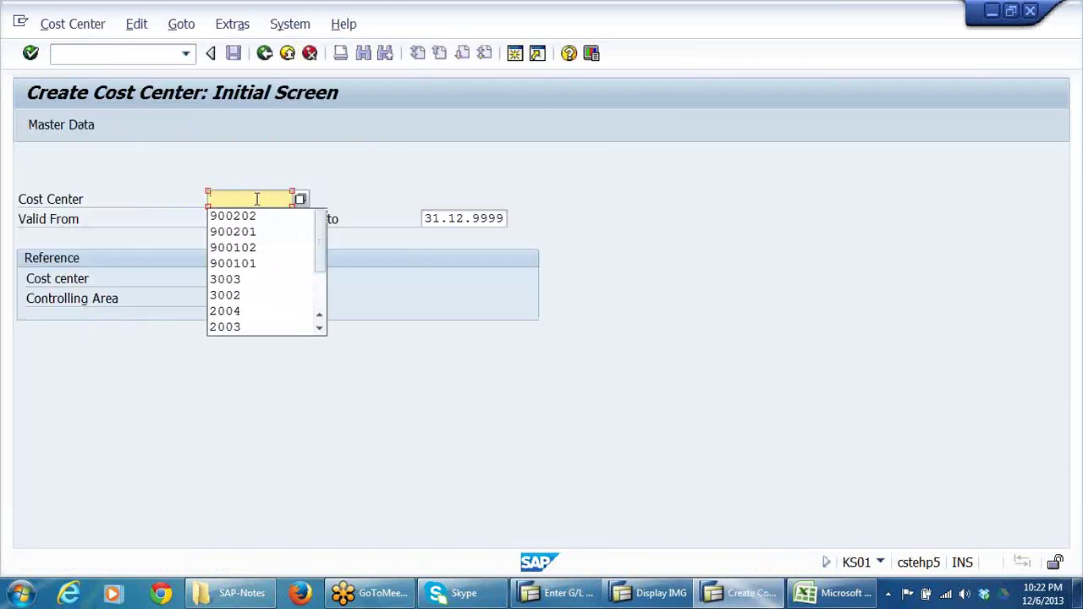
left_click(257, 199)
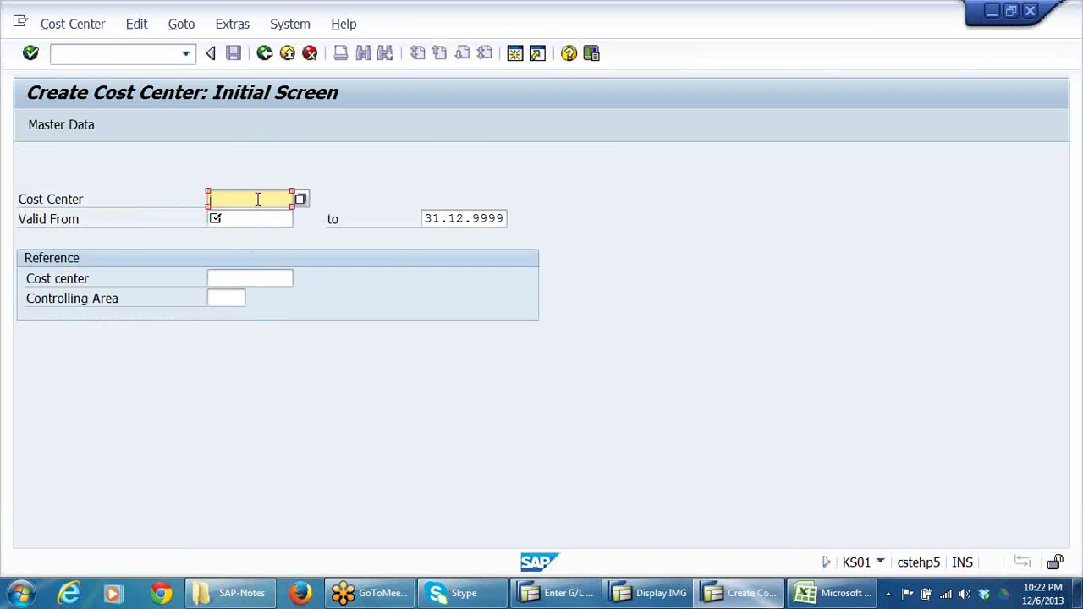
type("1004")
left_click(238, 219)
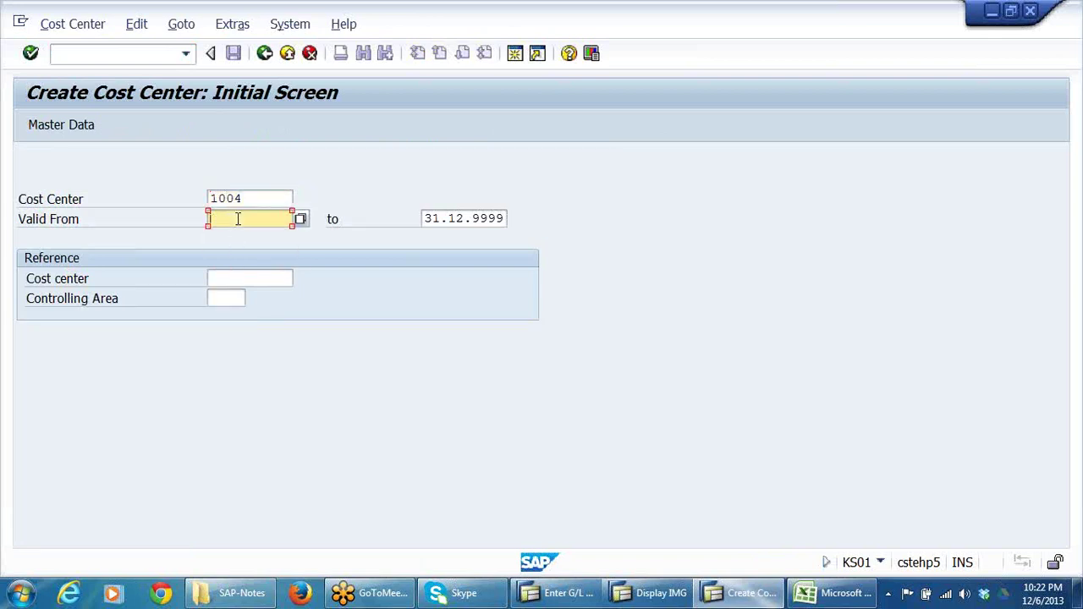
type("01042013")
left_click(286, 197)
key("Return")
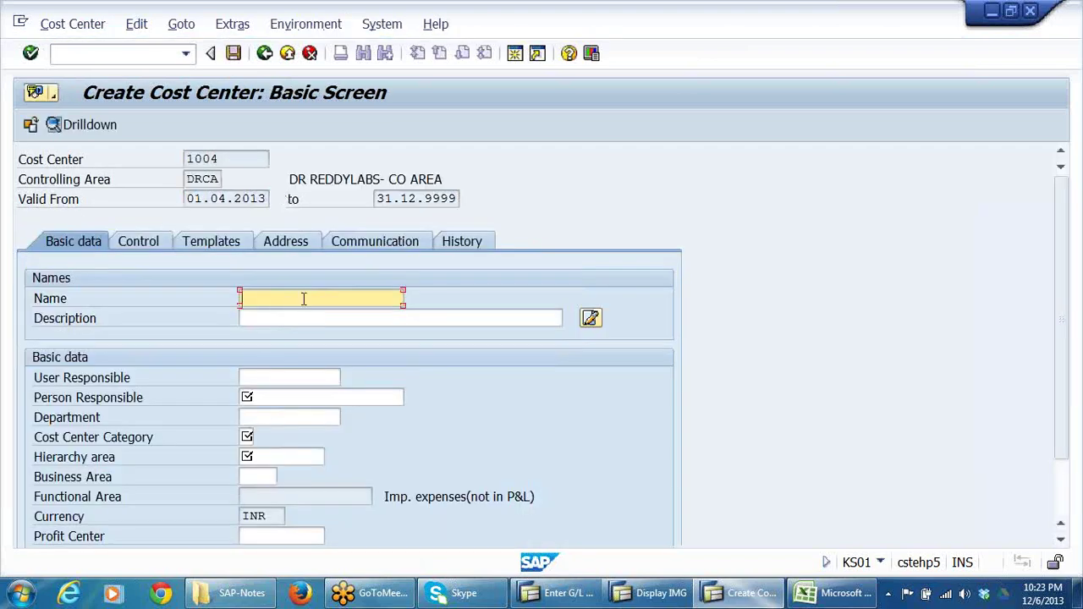
Step: Fill in the cost center's basic data with name TEST, person responsible GM PROD, category L and hierarchy area 1000
type("TEST")
left_click(266, 396)
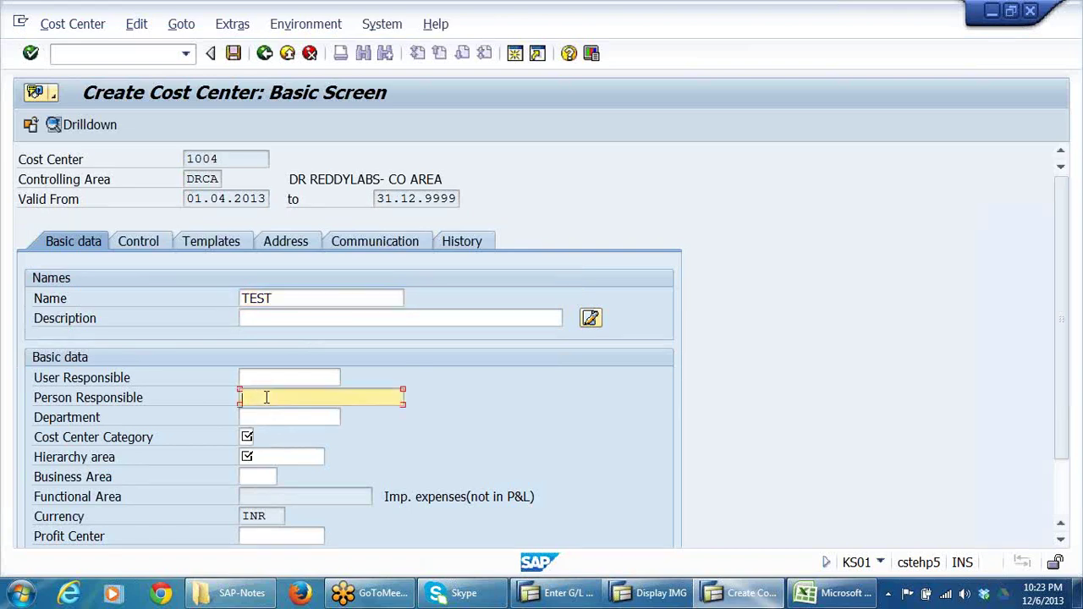
left_click(271, 414)
left_click(252, 436)
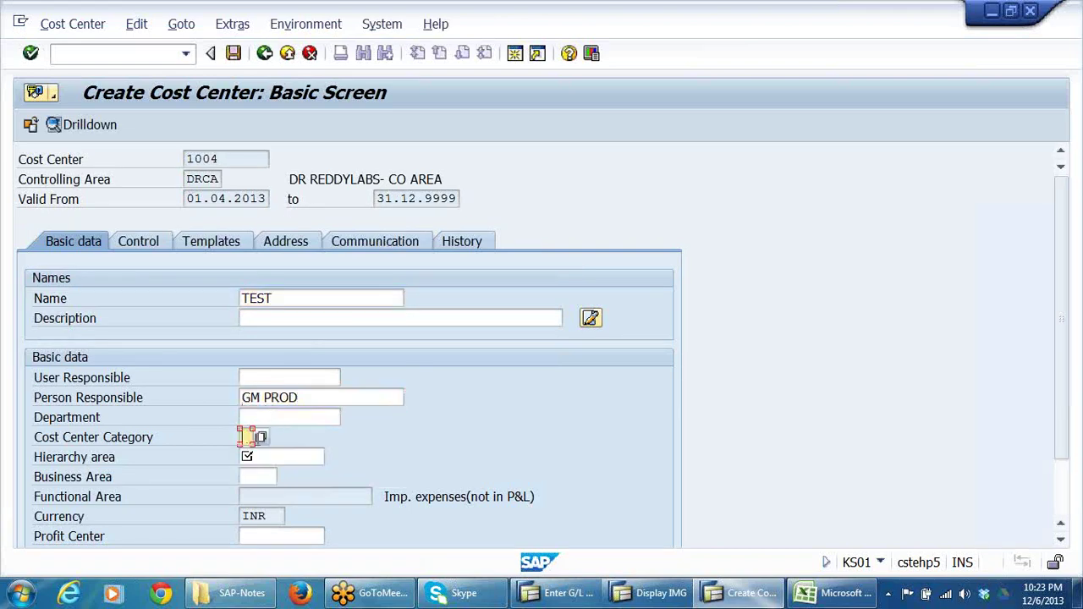
left_click(261, 437)
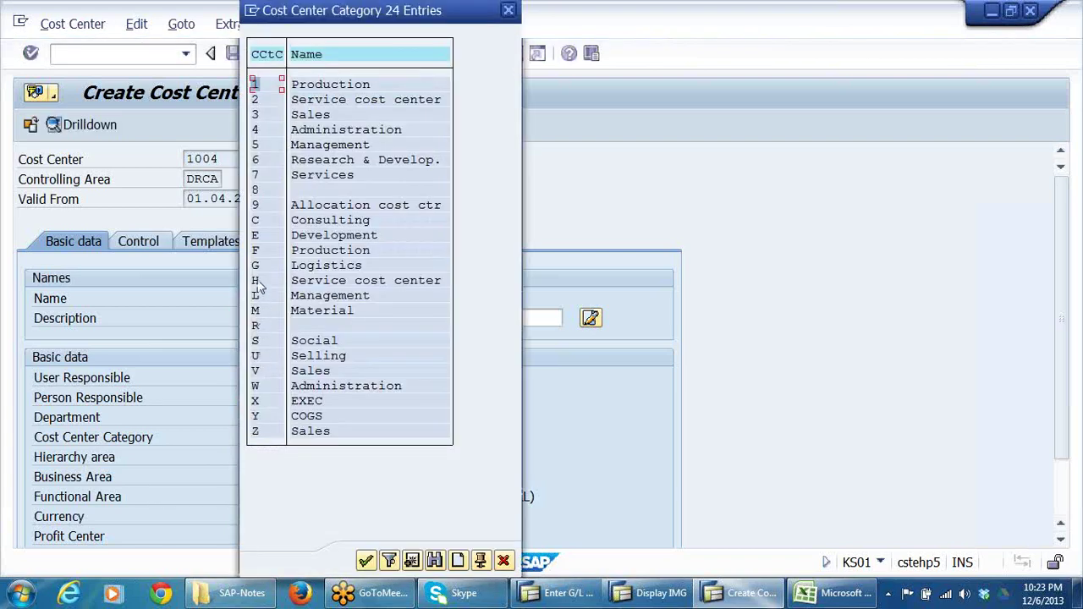
double_click(255, 298)
left_click(251, 457)
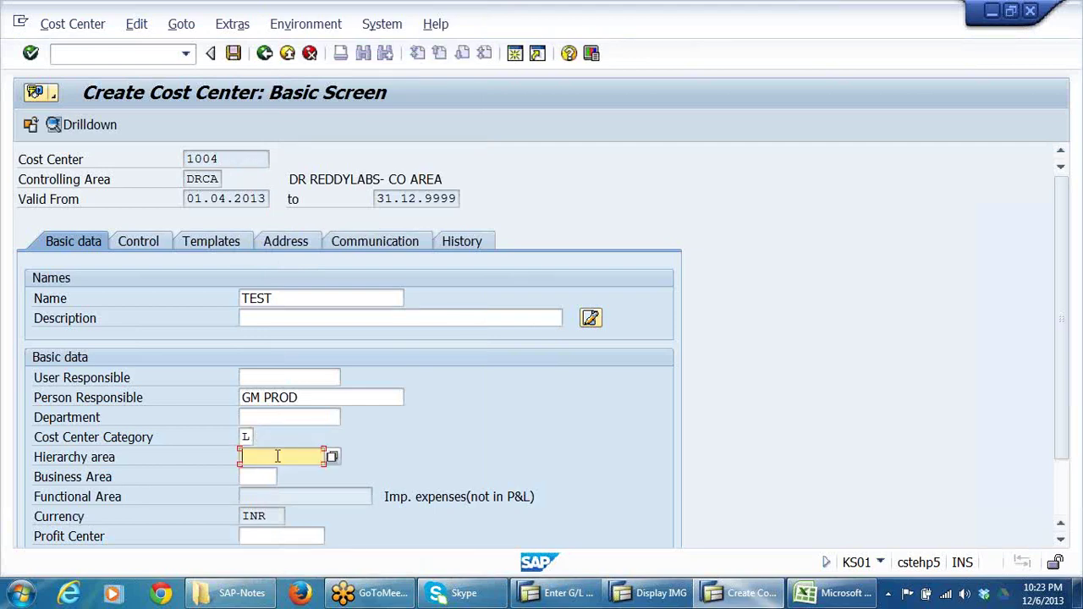
left_click(333, 457)
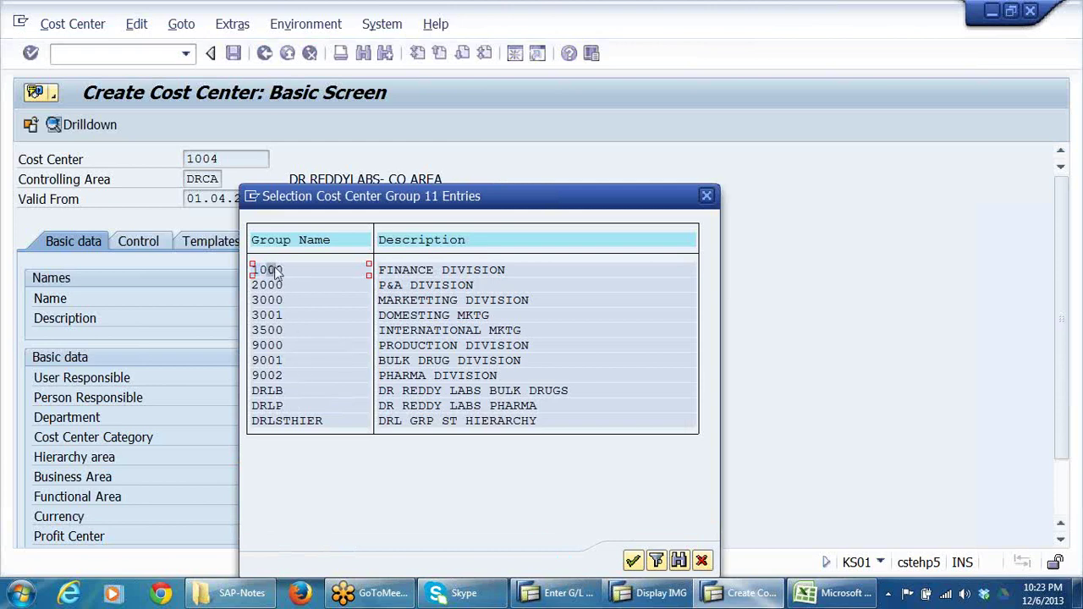
double_click(406, 276)
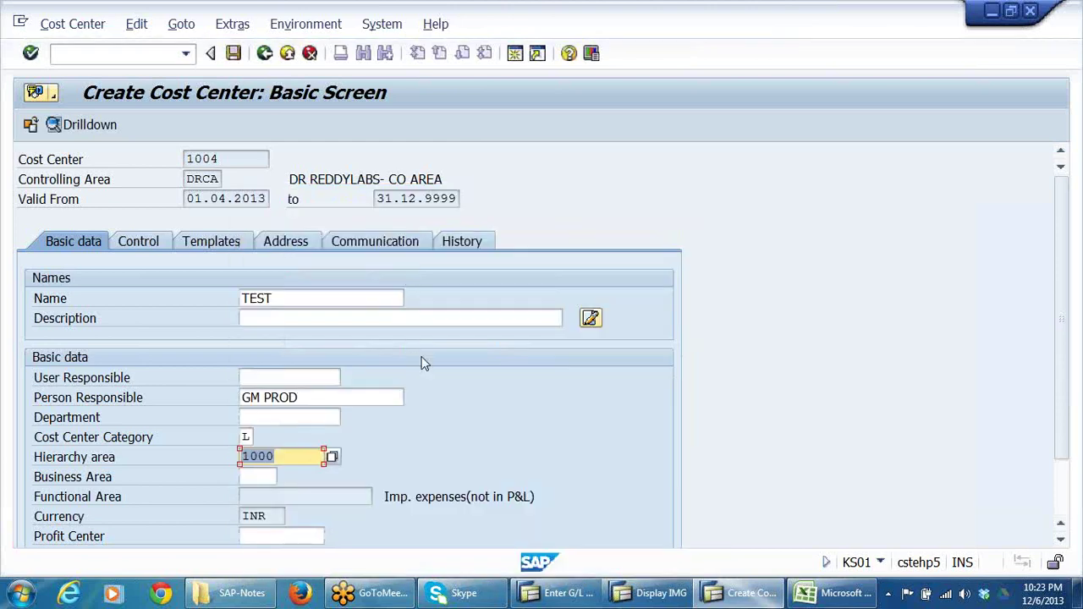
Step: Assign business area DRCH (CHENNAI-DRL) to cost center 1004 from the list of business areas
scroll(445, 387, "down", 2)
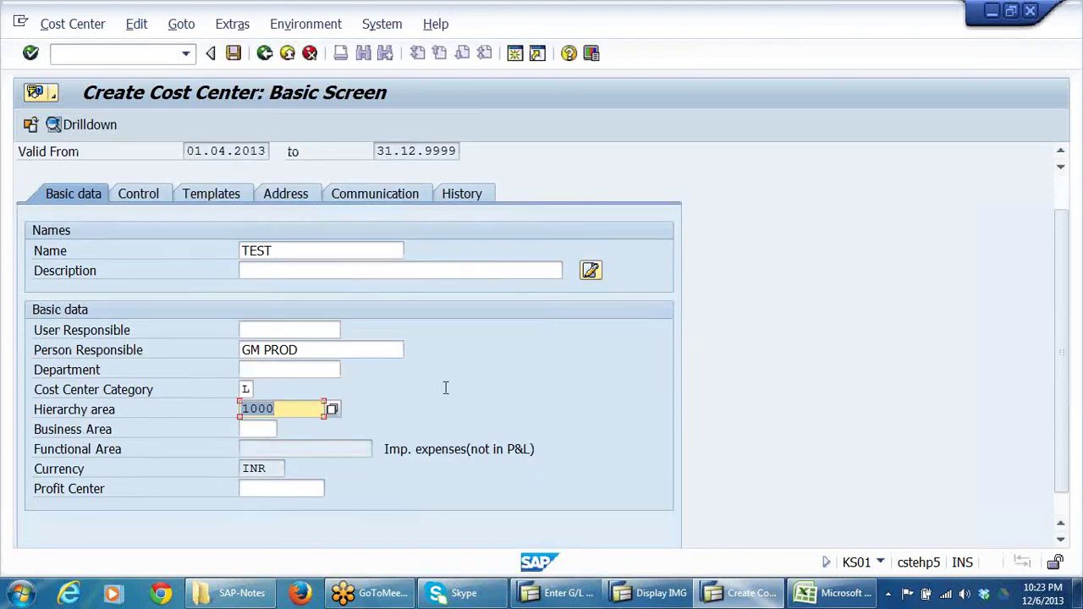
left_click(256, 429)
left_click(290, 430)
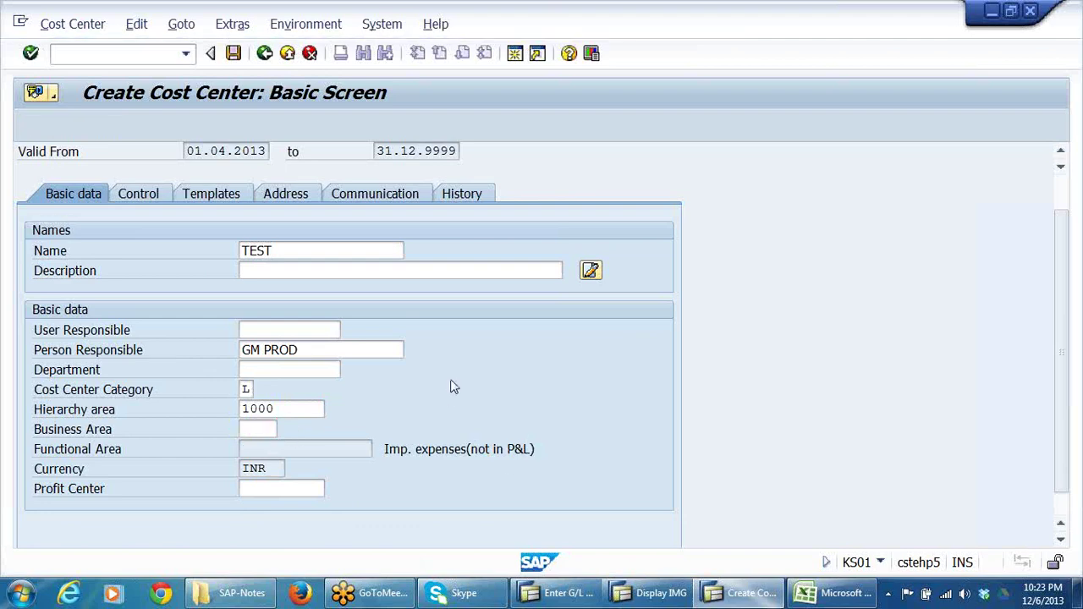
left_click(328, 280)
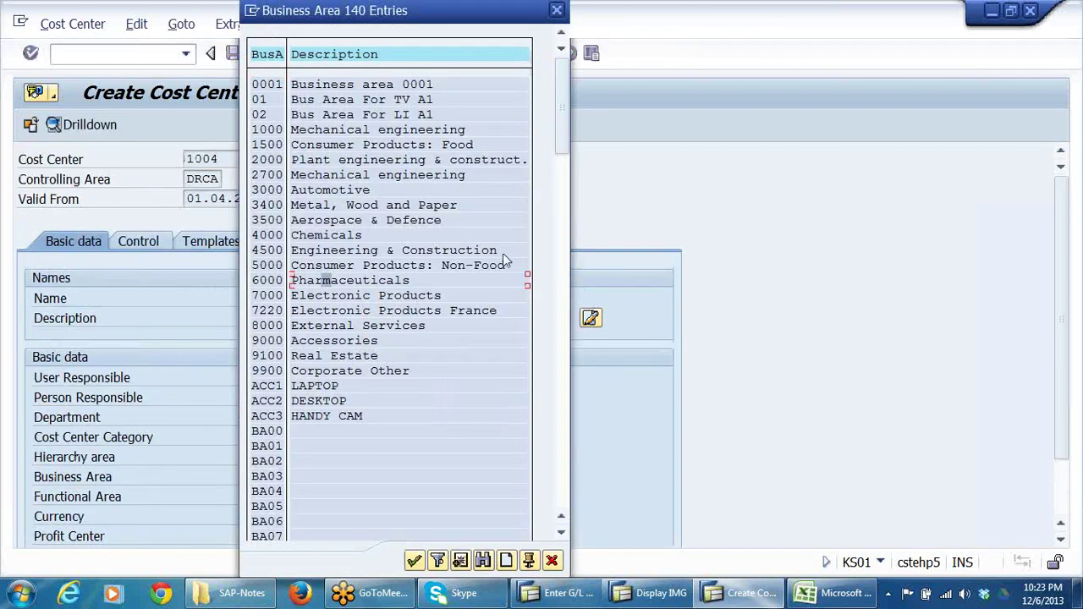
mouse_move(565, 133)
left_mouse_down()
mouse_move(581, 328)
mouse_move(574, 416)
left_mouse_up()
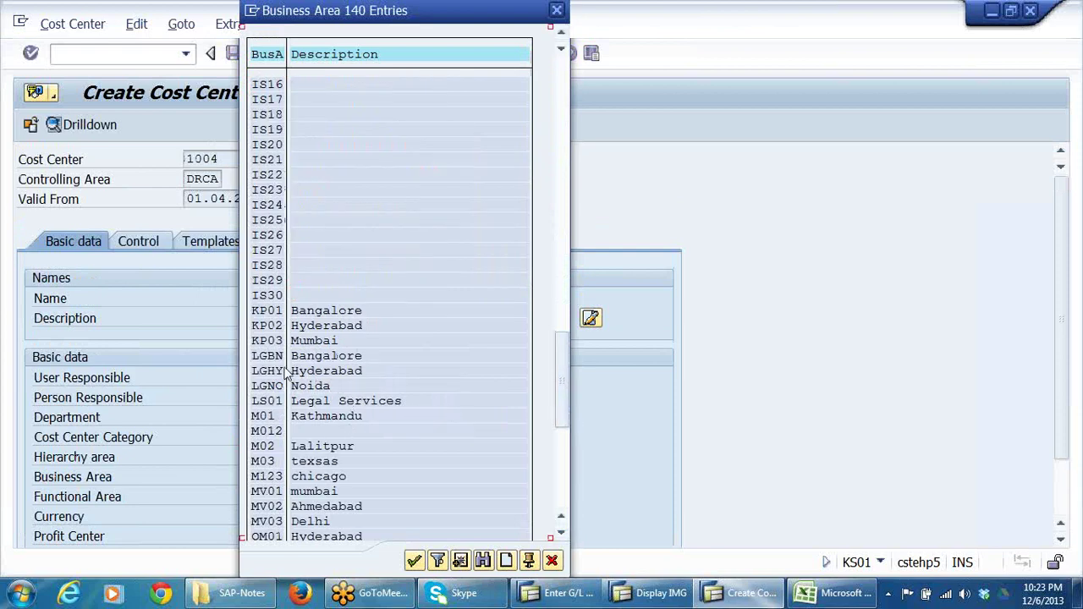
left_click_drag(561, 337, 560, 230)
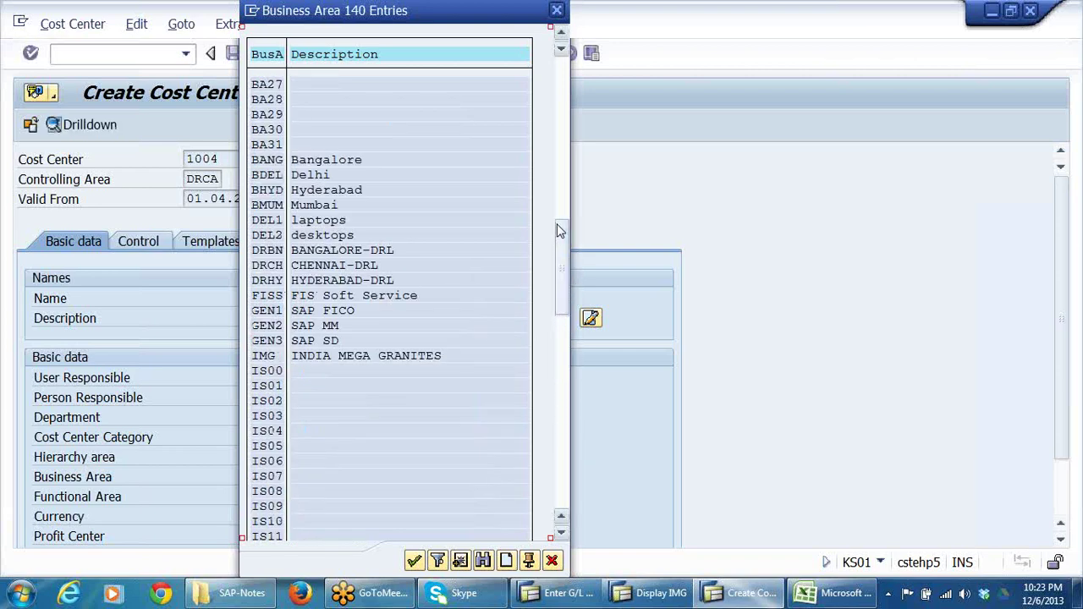
left_click(269, 265)
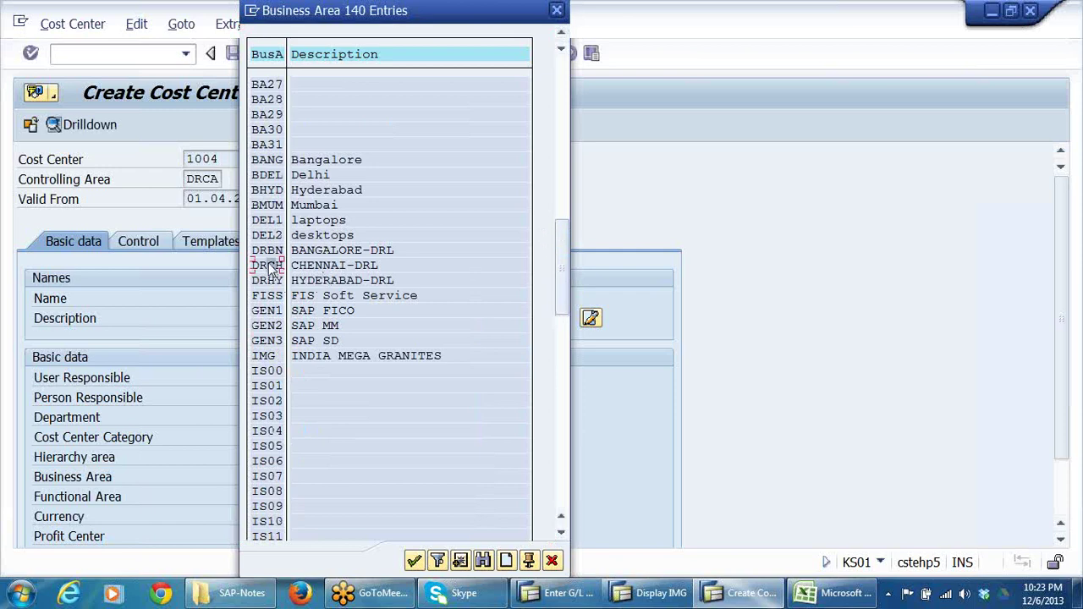
double_click(271, 268)
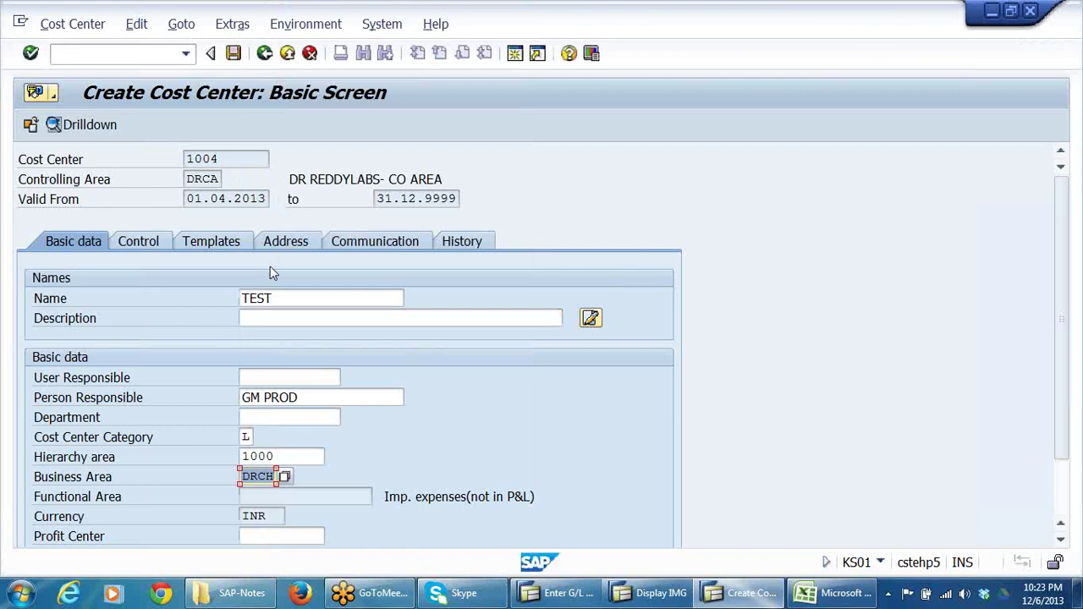
Step: Accept the missing profit center and save cost center 1004
key("Return")
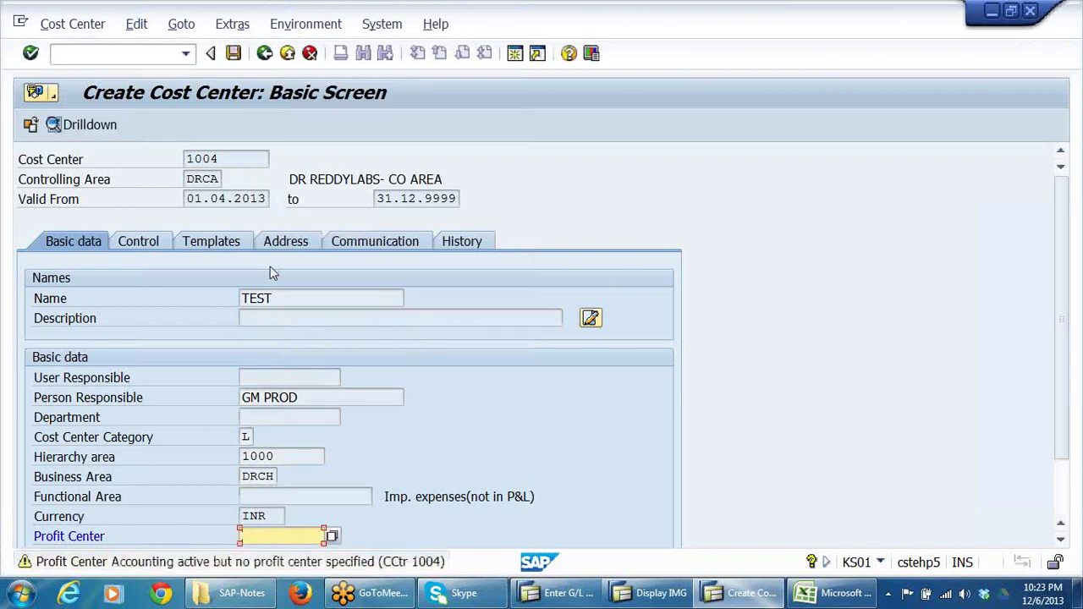
key("Return")
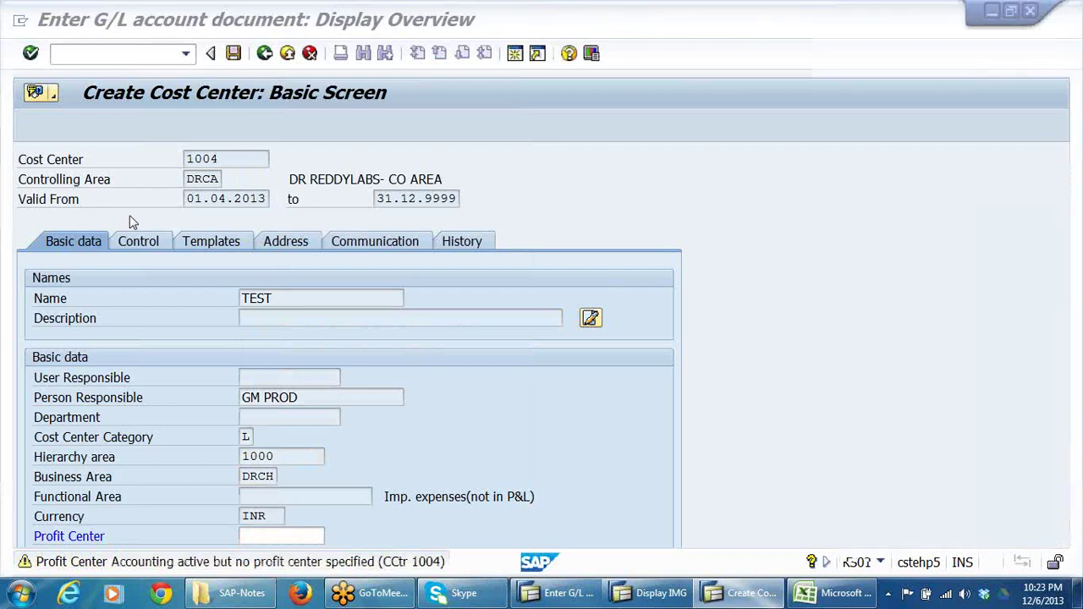
left_click(234, 53)
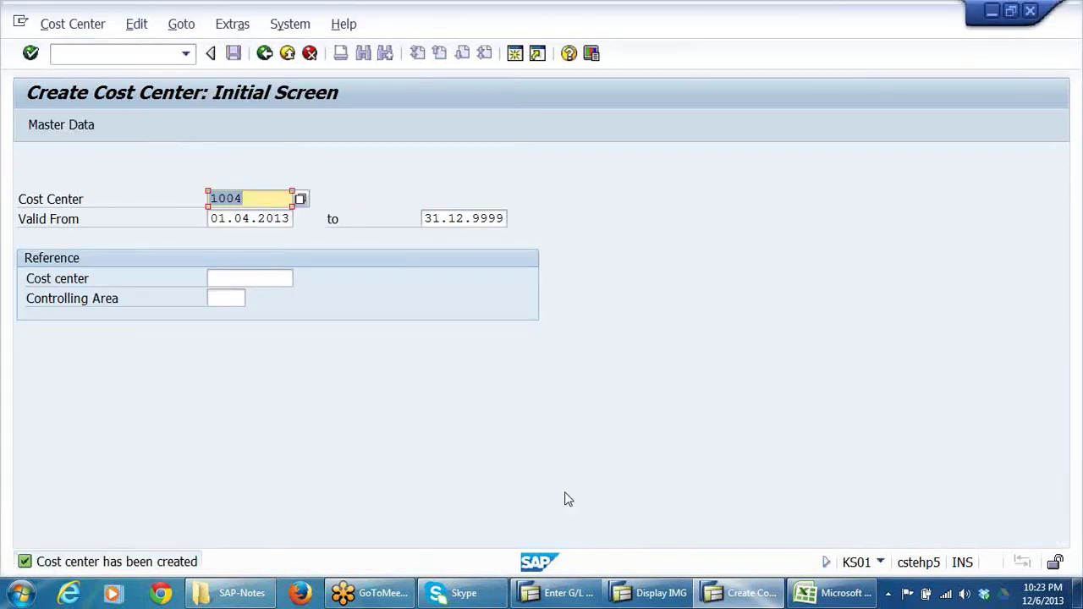
Step: Return to the G/L document session, set the second office maintenance item's cost center to 1004, accept the business area change and reopen the overview
left_click(674, 595)
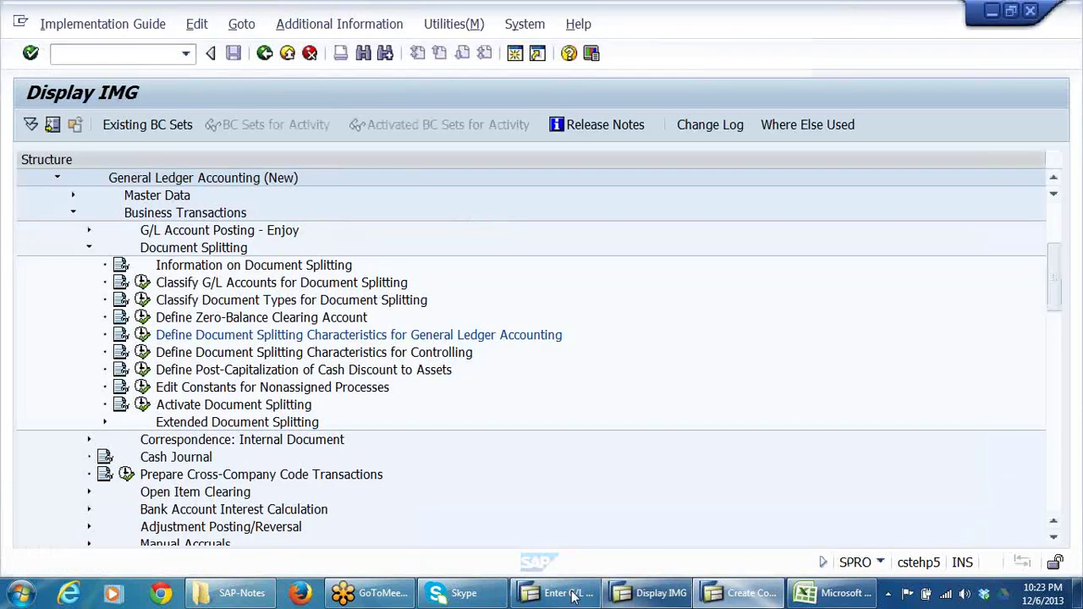
left_click(569, 595)
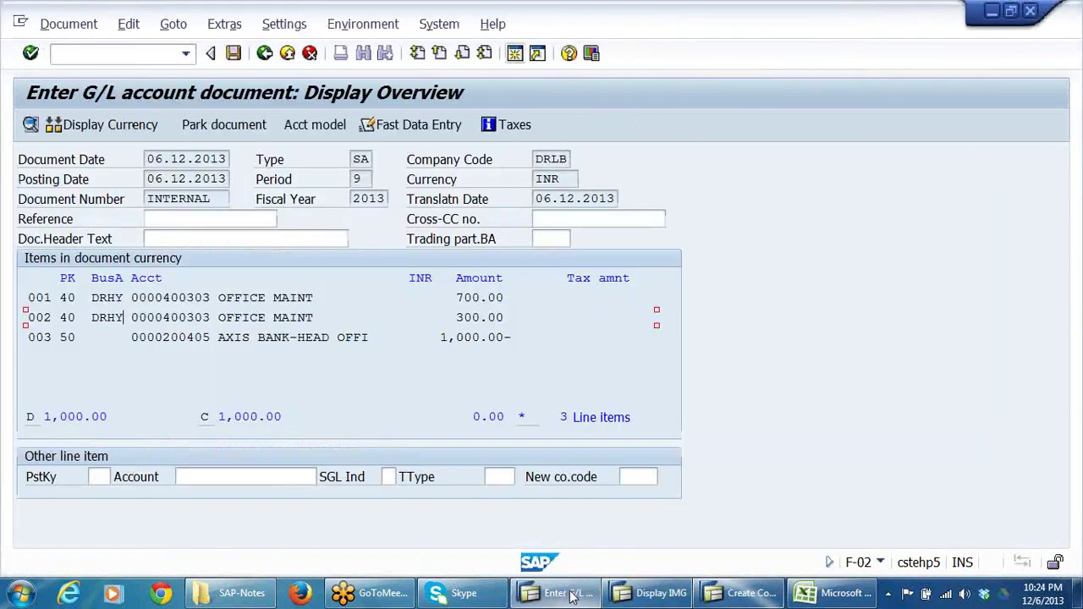
double_click(108, 323)
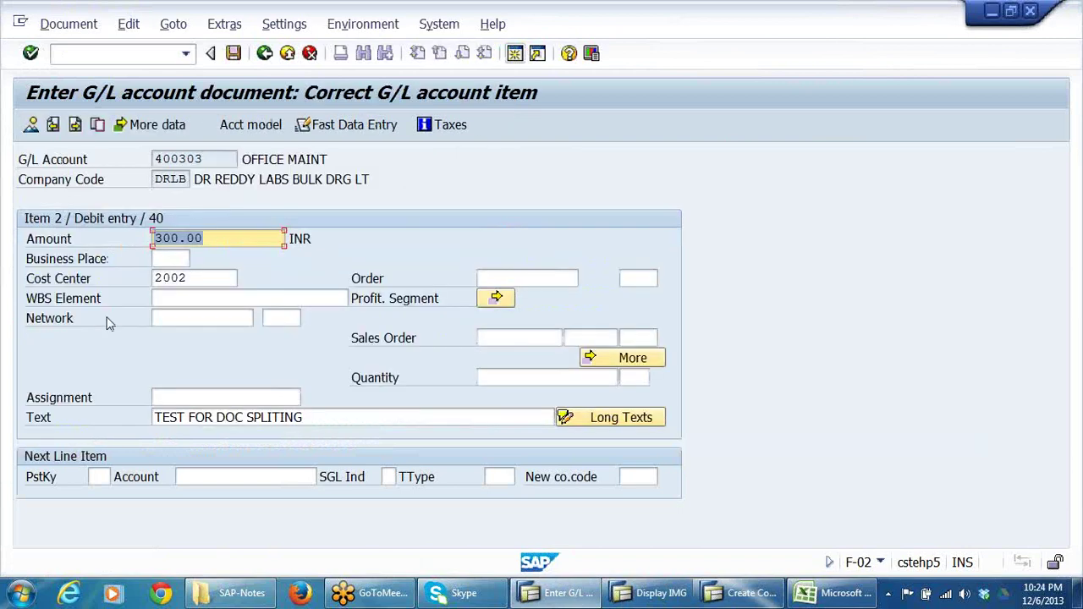
double_click(199, 277)
key("Delete")
type("1004")
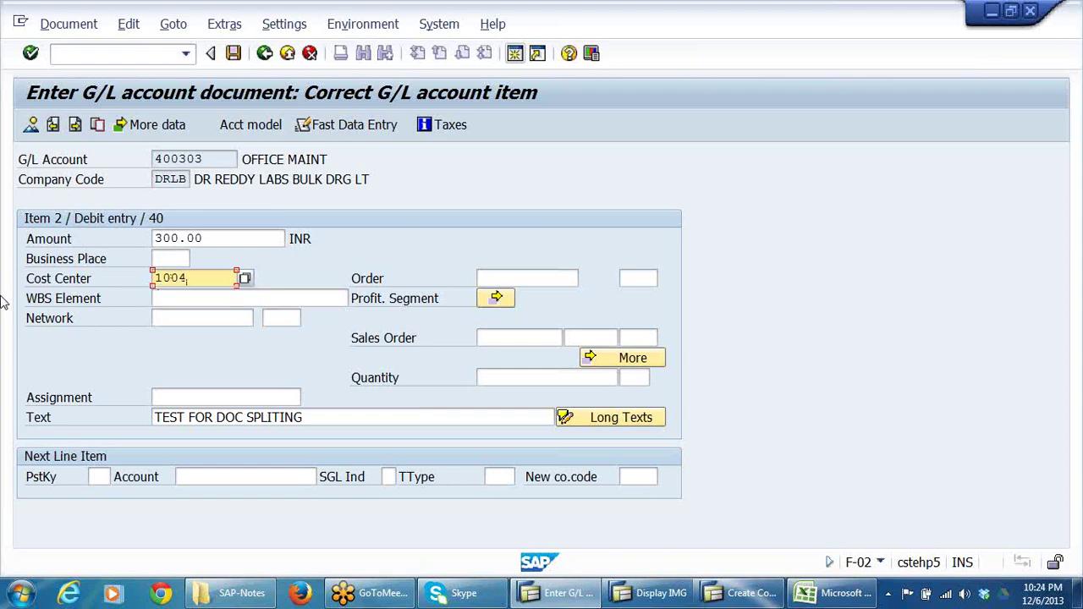
key("Return")
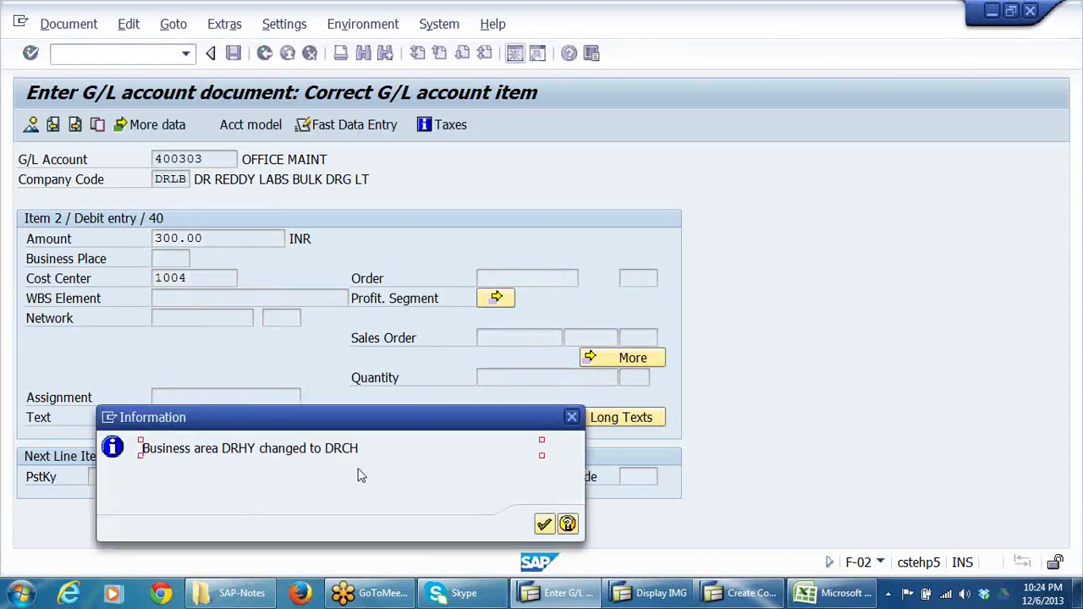
left_click(544, 525)
left_click(32, 124)
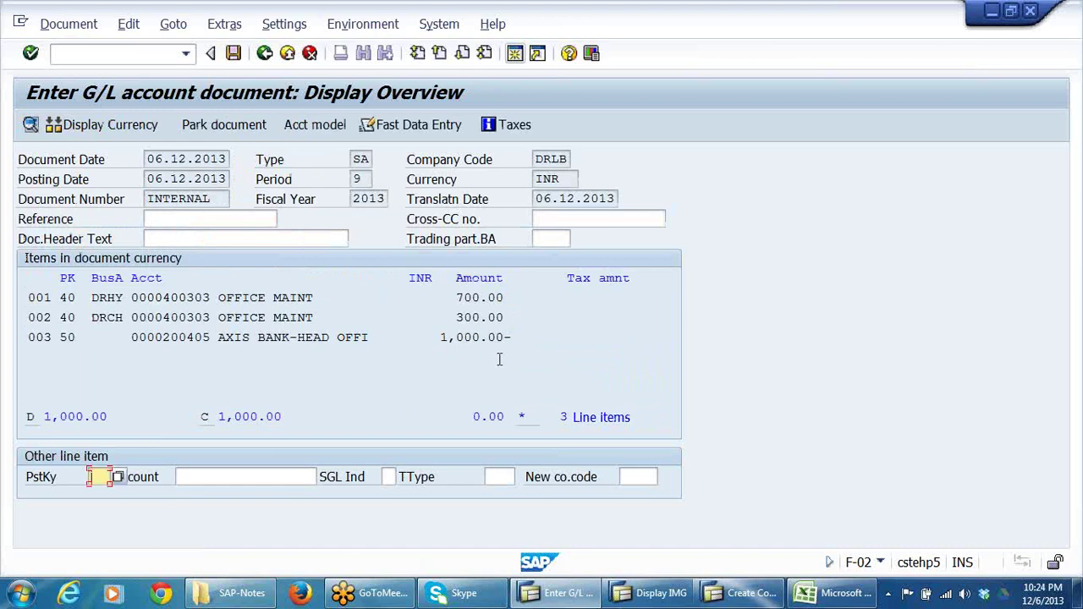
Step: Check the business areas of both office maintenance items and post the G/L document
left_click(118, 298)
left_click(116, 318)
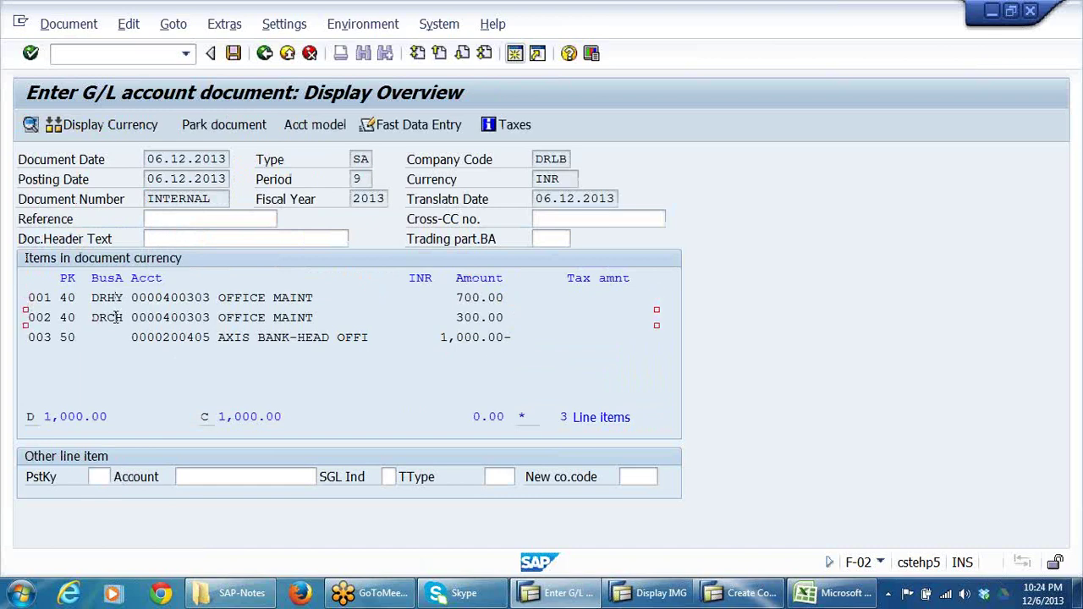
left_click(178, 336)
left_click(233, 53)
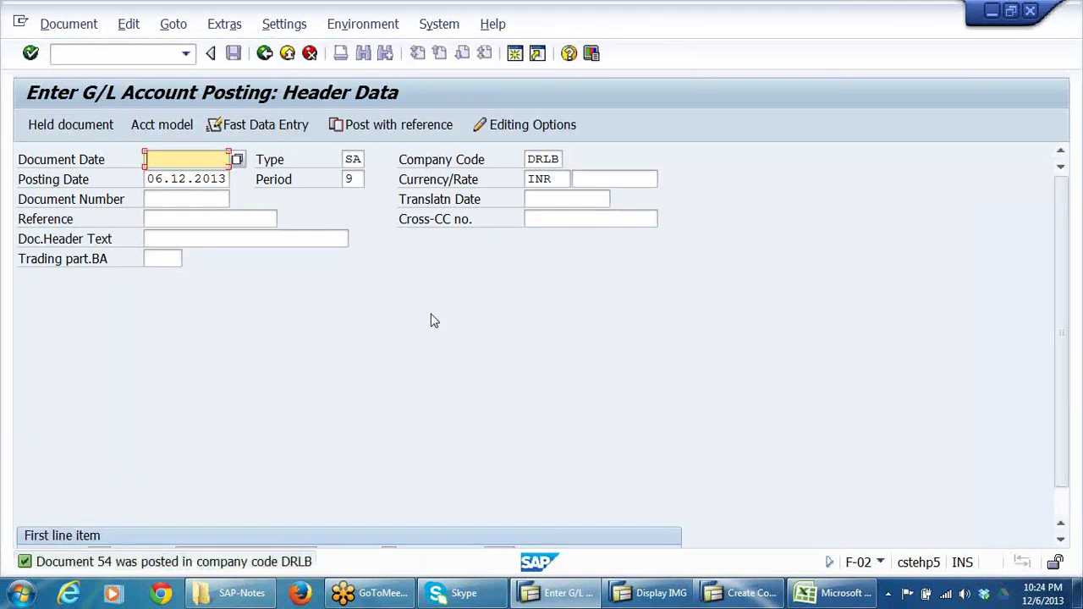
Step: Display the document just posted and switch it to the General Ledger View
left_click(68, 26)
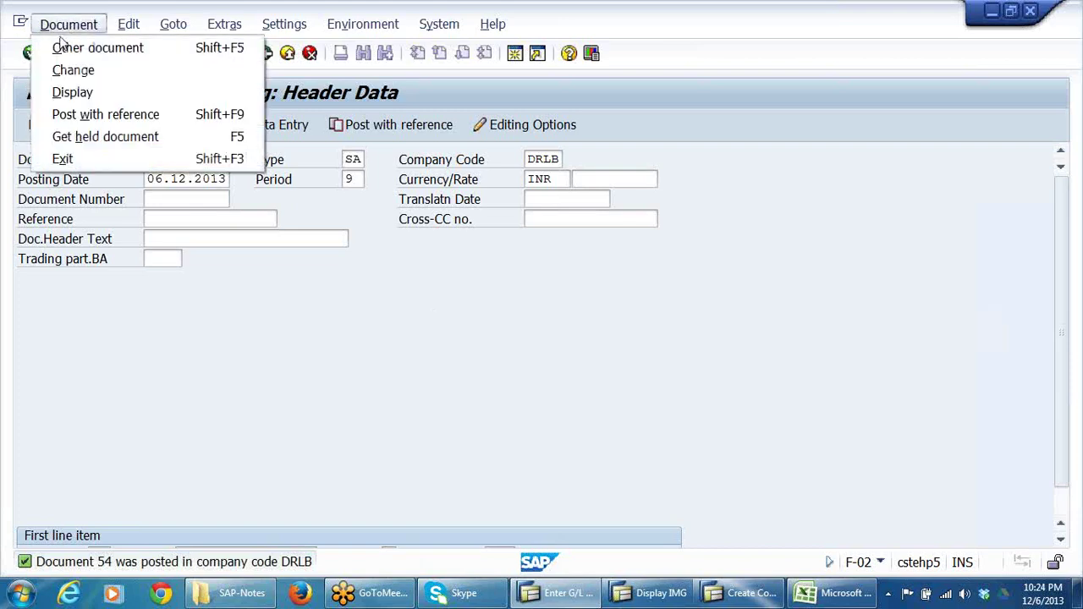
left_click(73, 93)
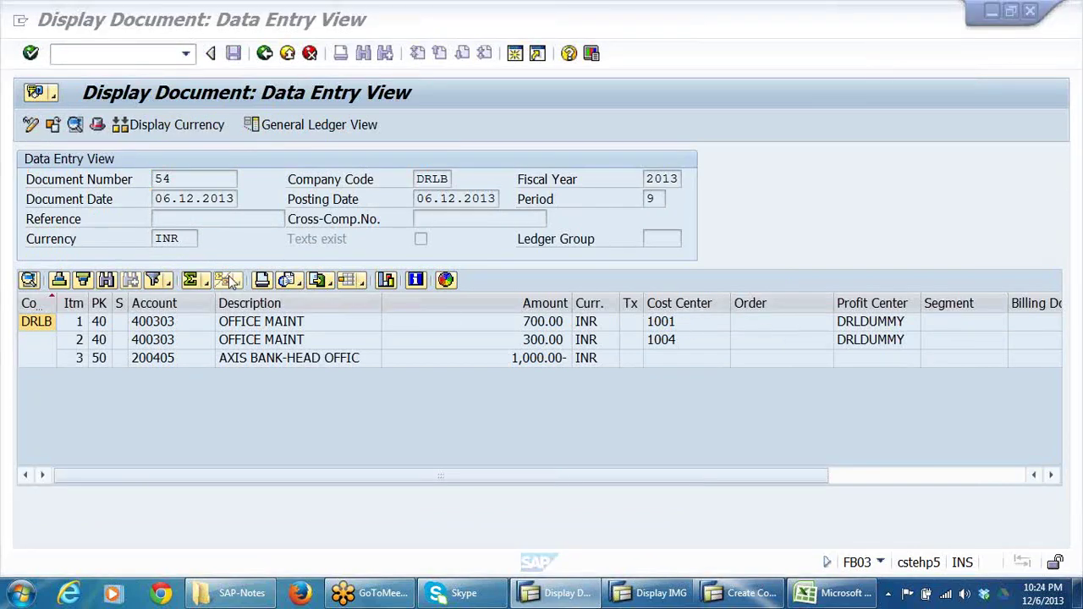
left_click(303, 125)
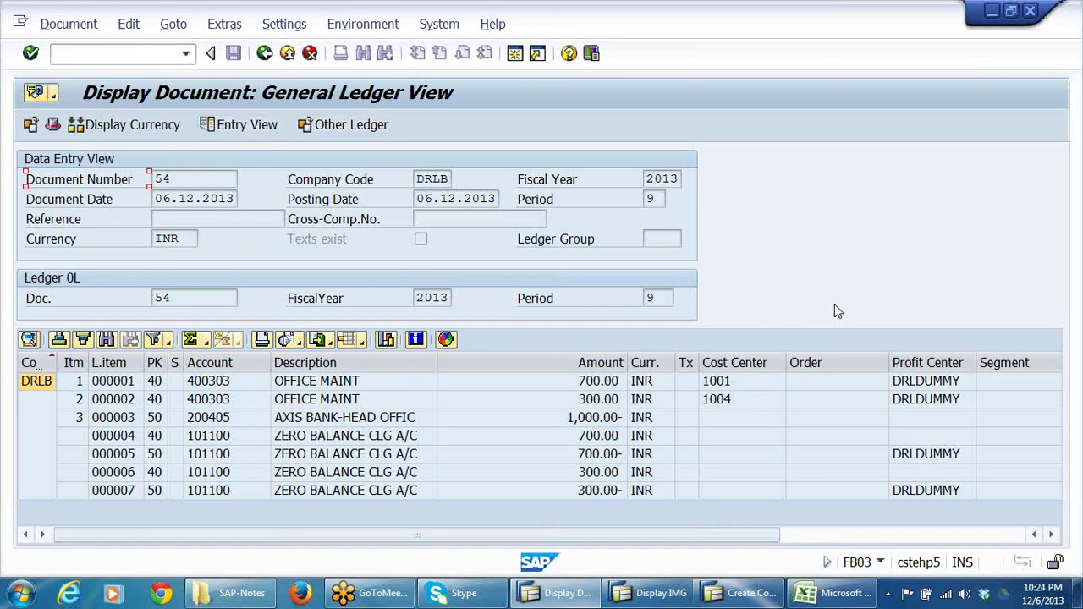
Step: Examine how the Axis Bank credit line relates to the zero balance clearing debit and credit lines in the General Ledger View
left_click(1052, 536)
left_click(1051, 536)
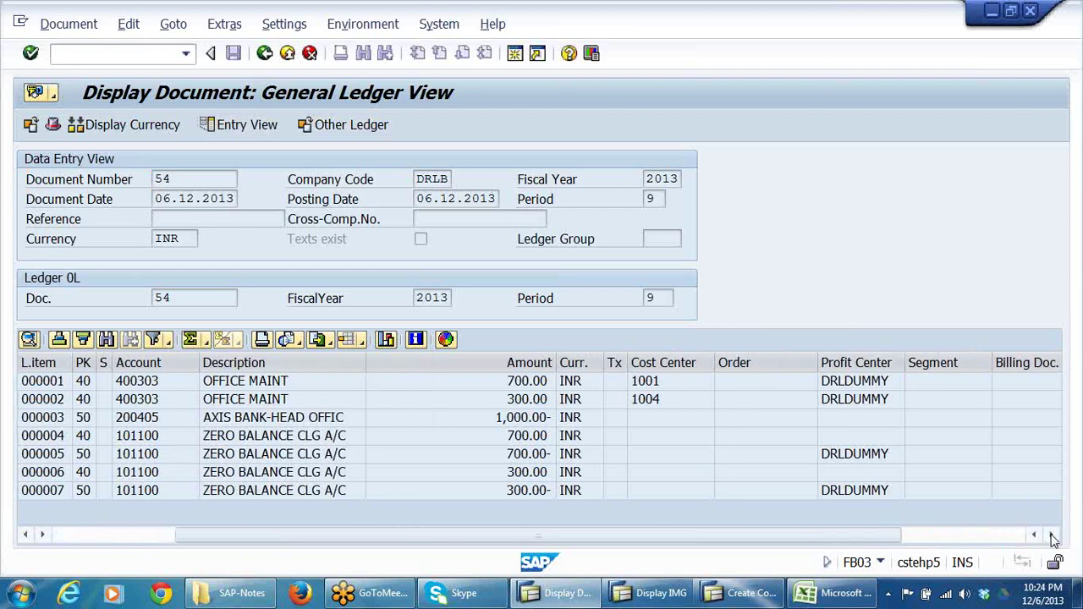
left_click(708, 416)
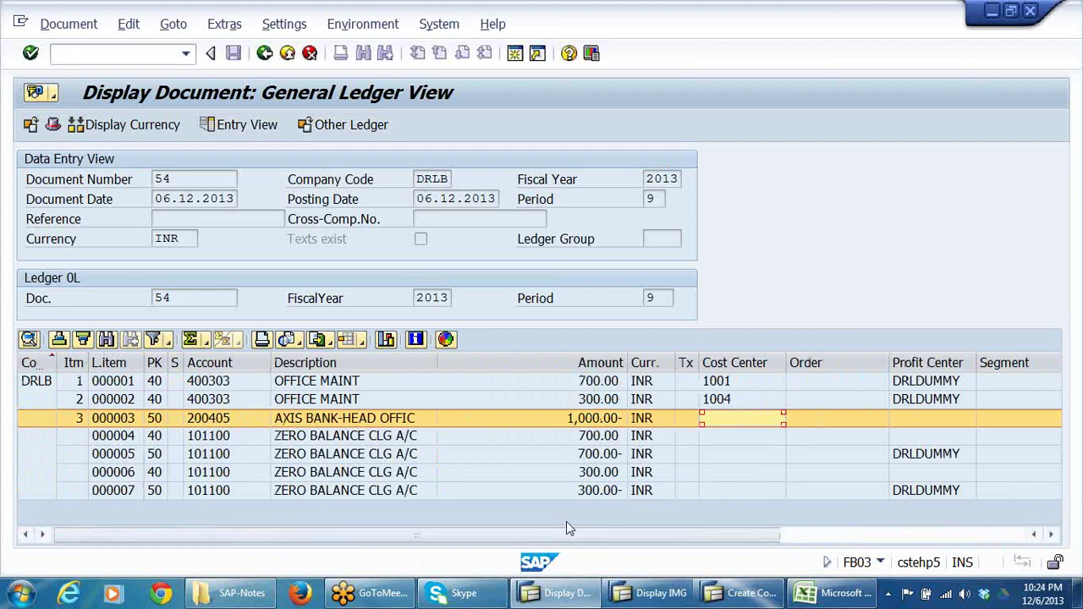
left_click(372, 441)
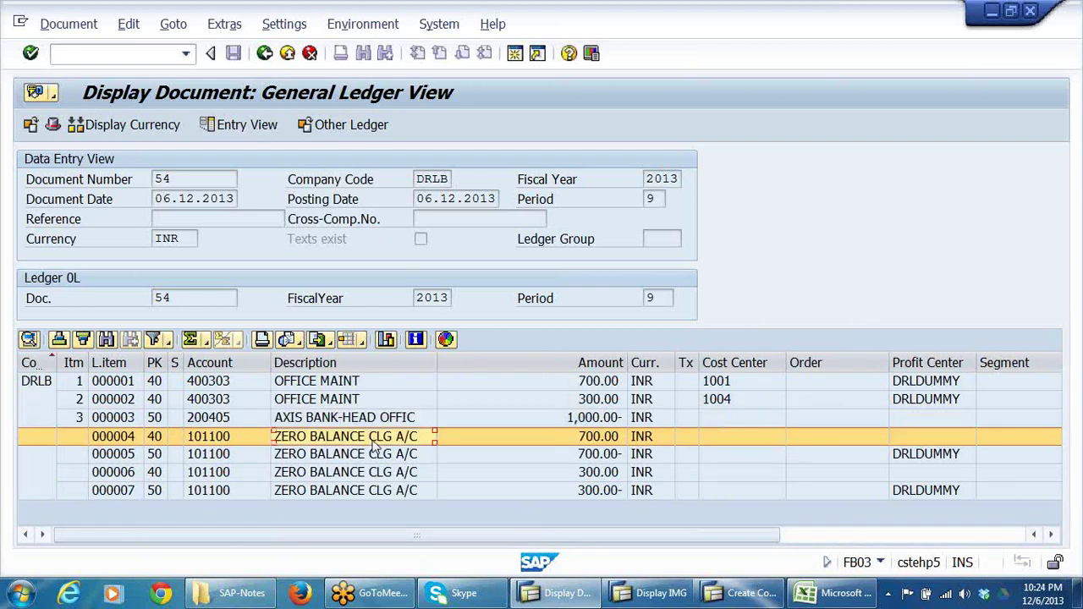
left_click(580, 422)
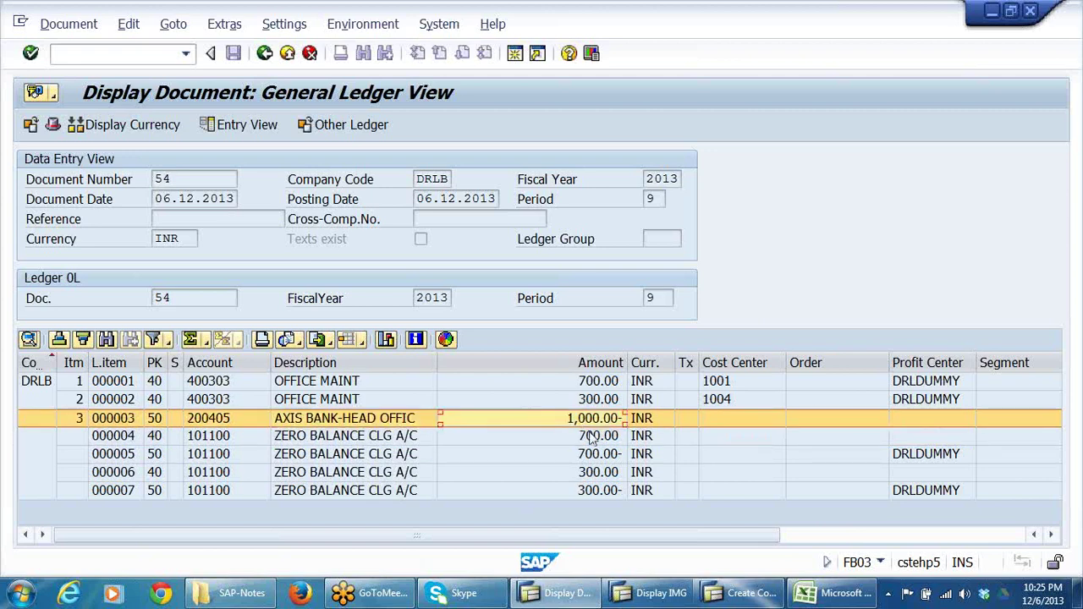
left_click(598, 438)
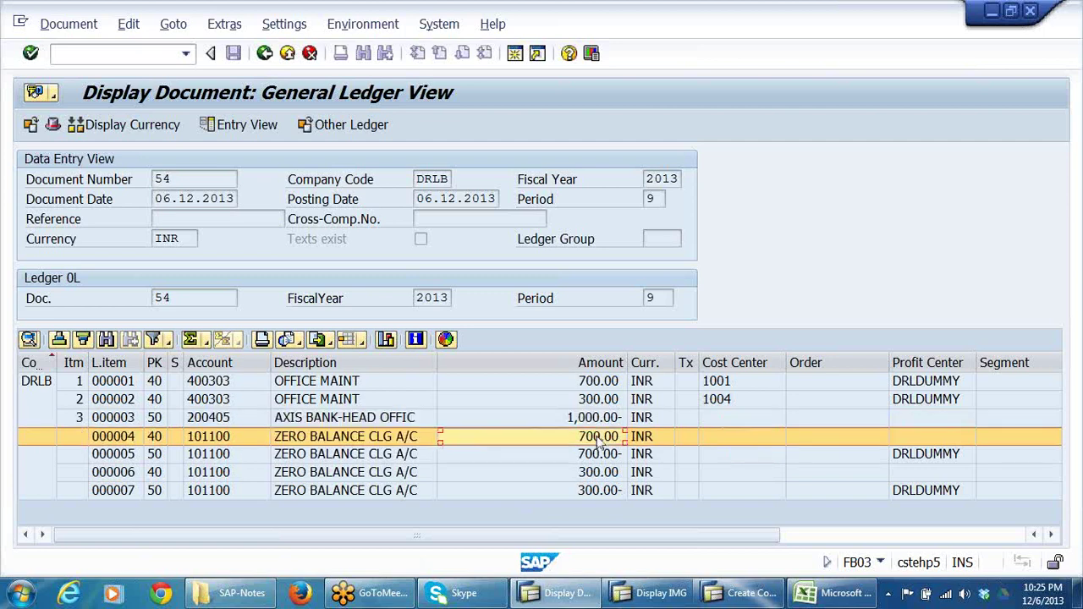
left_click(597, 457)
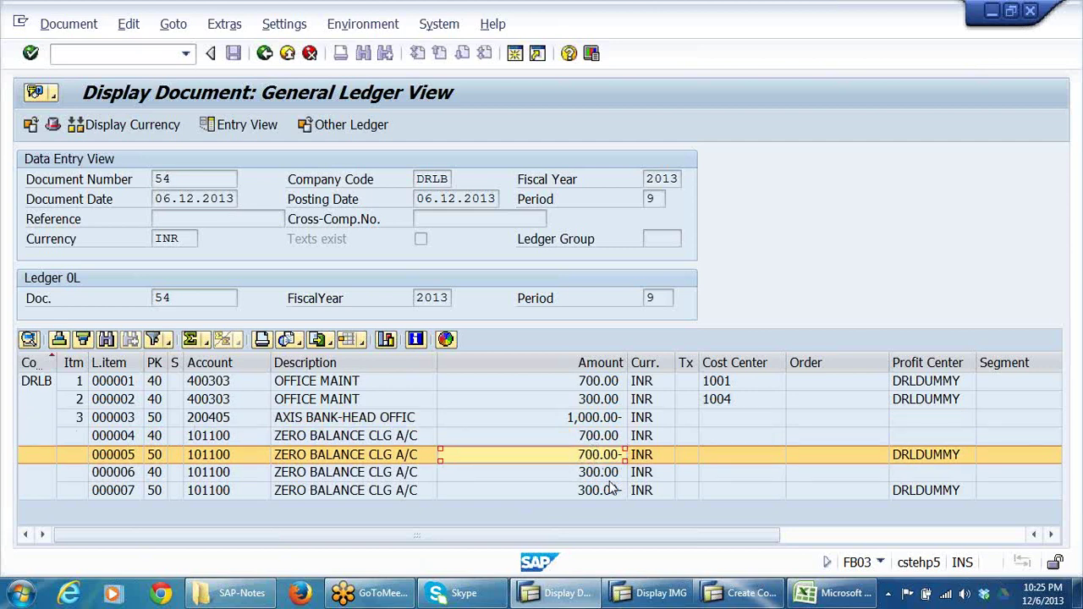
left_click(595, 437)
left_click(584, 476)
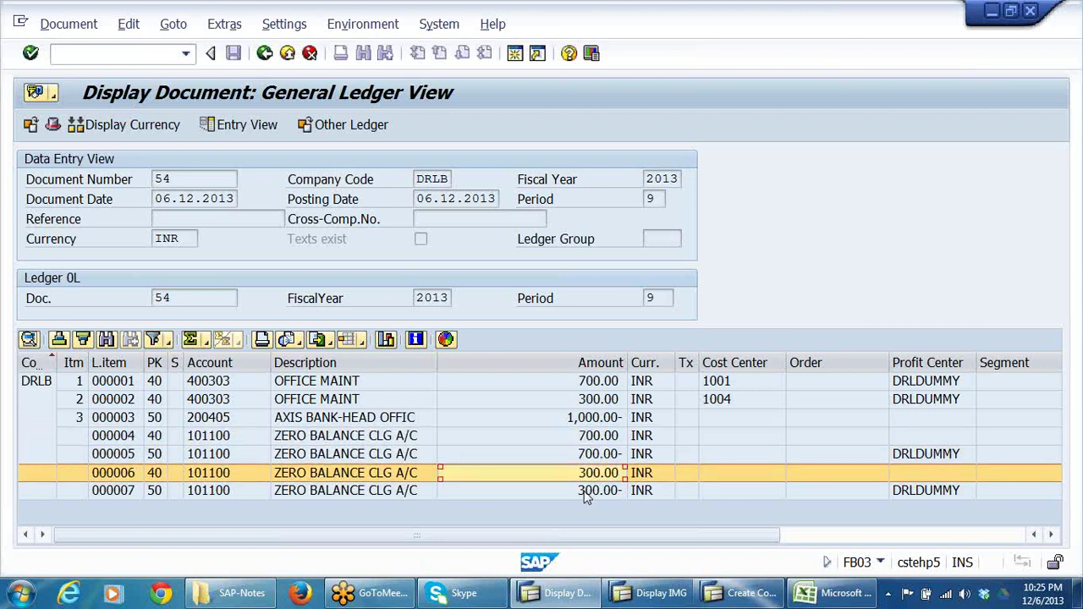
left_click(585, 421)
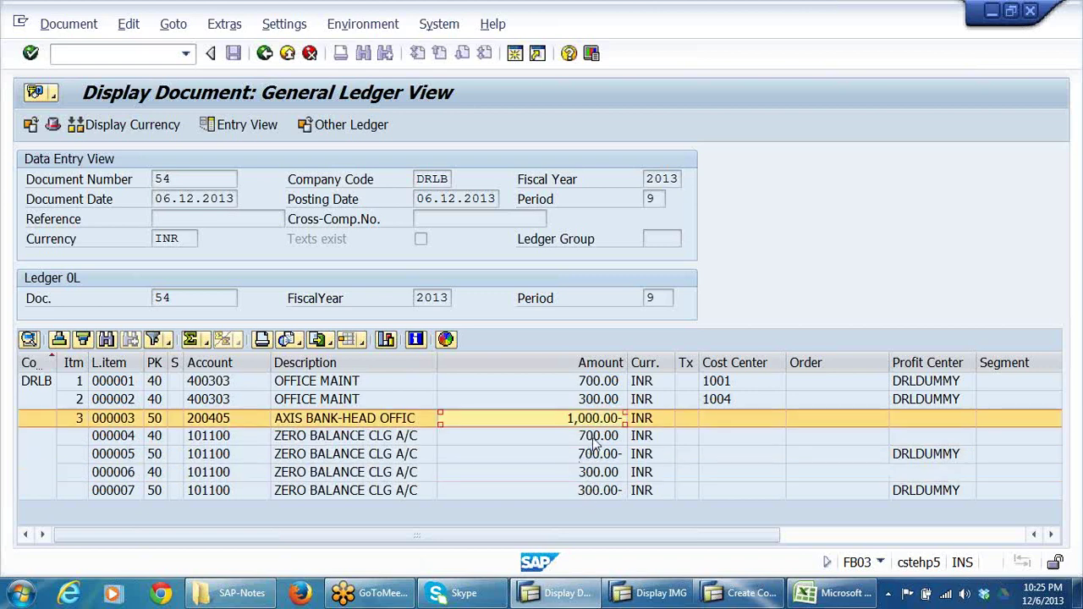
left_click(596, 439)
left_click(595, 475)
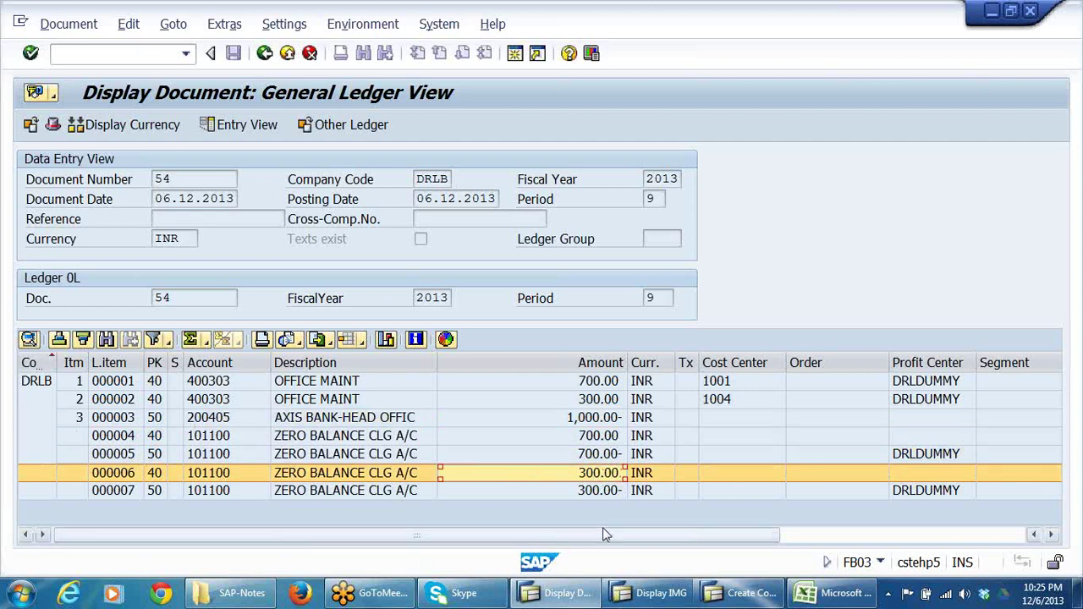
left_click(606, 423)
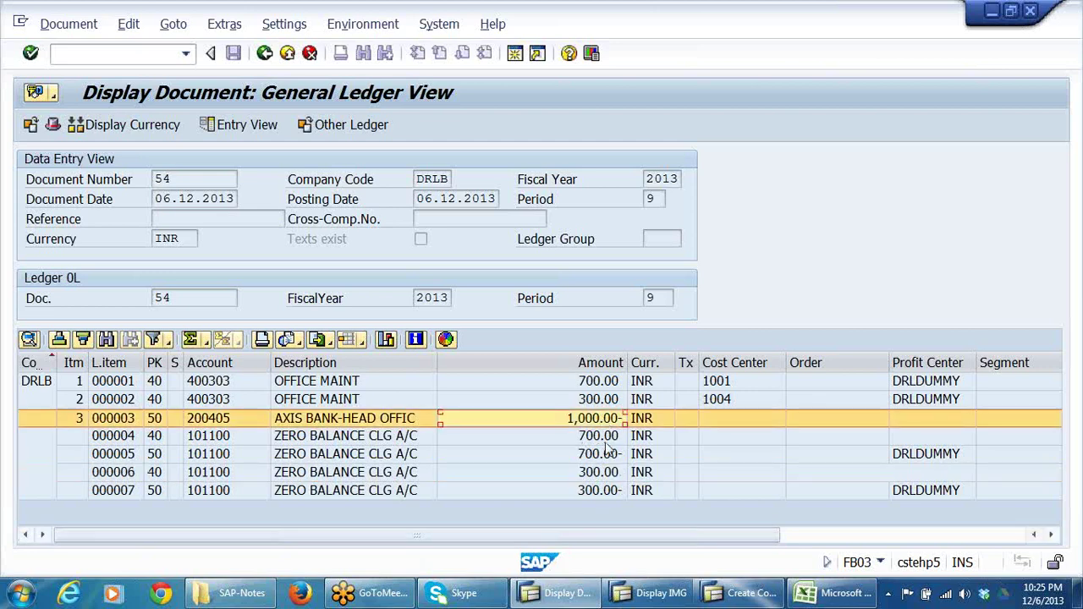
left_click(605, 441)
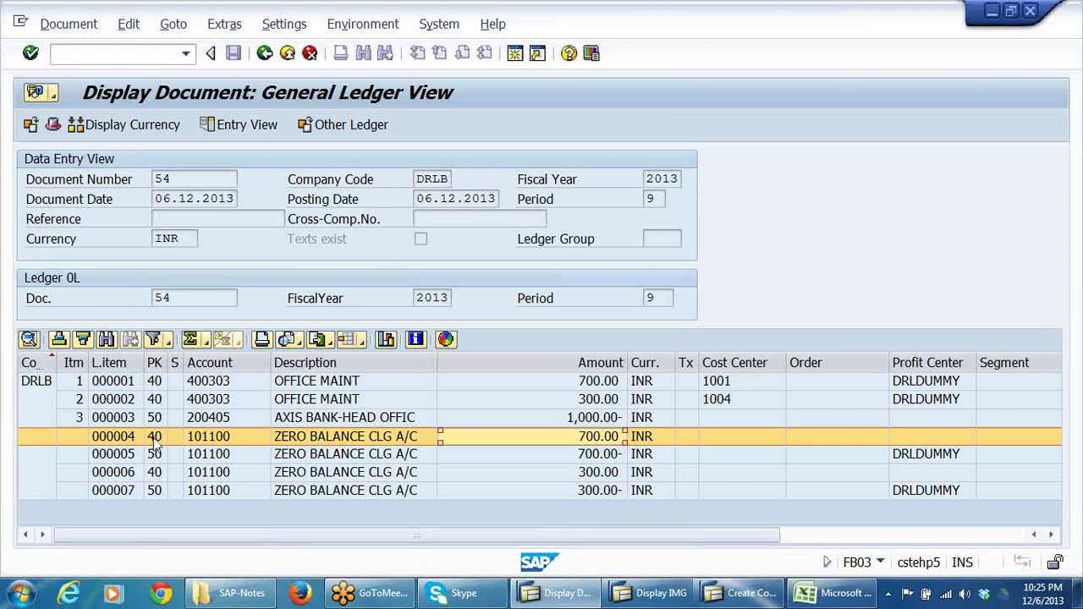
left_click(609, 454)
left_click(610, 473)
left_click(629, 492)
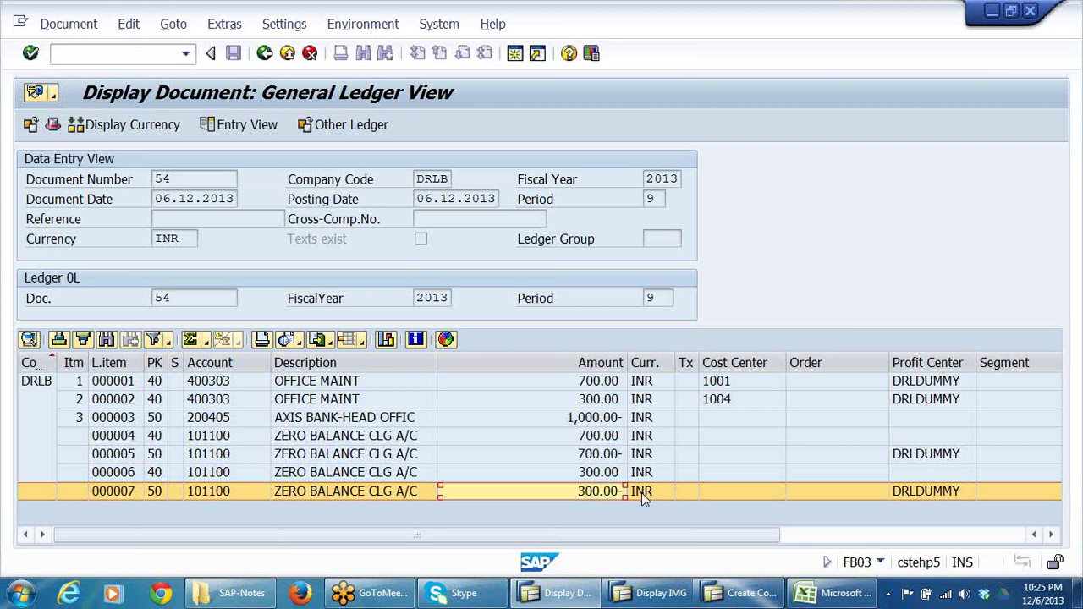
left_click(591, 421)
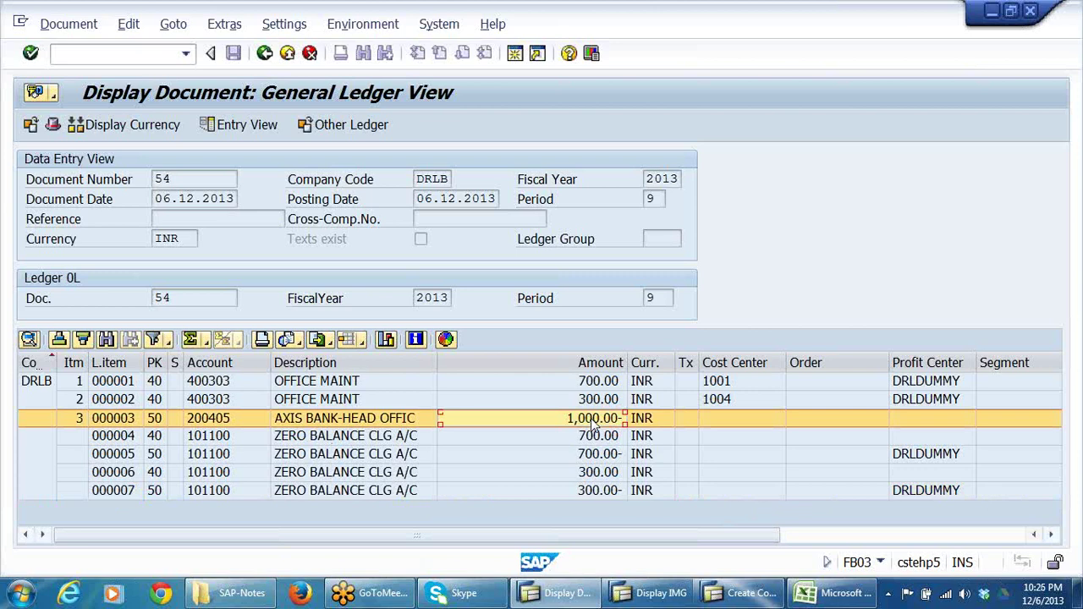
left_click(616, 458)
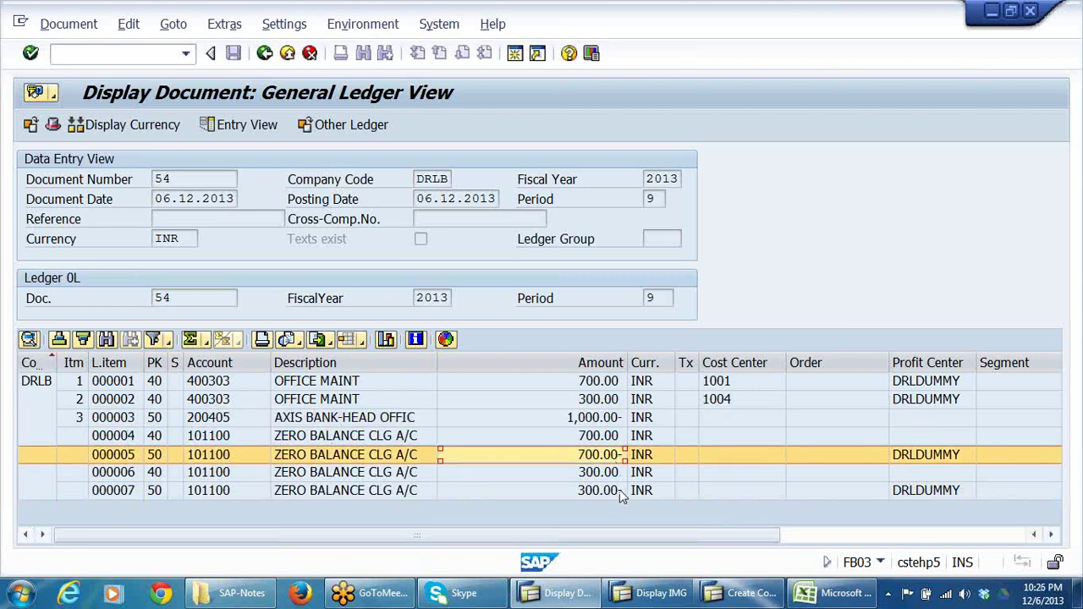
Step: Compare the zero balance clearing credit lines and look through the remaining columns of the General Ledger View
left_click(620, 491)
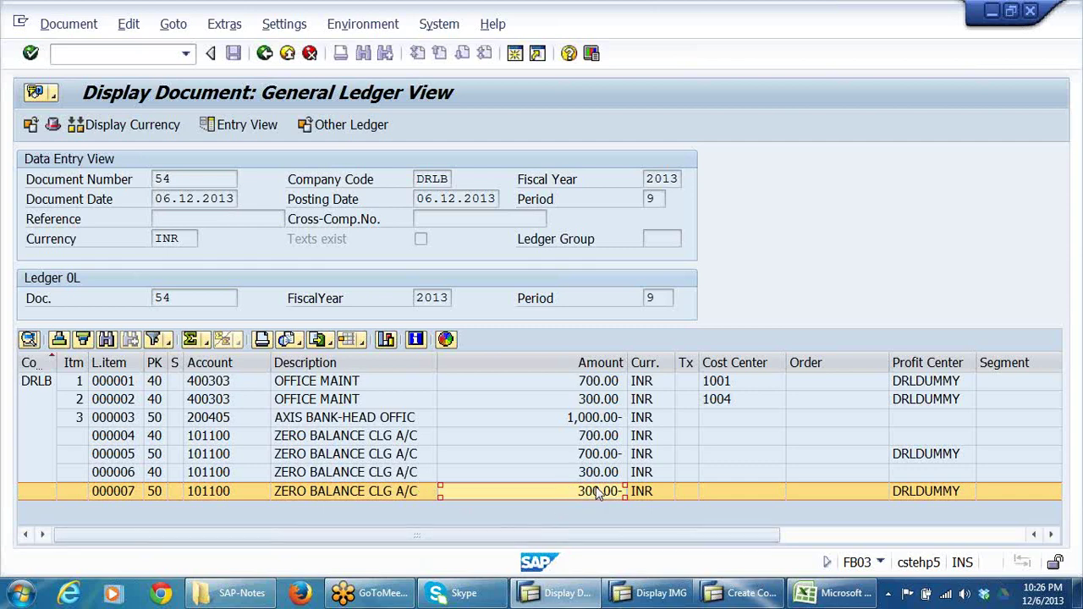
left_click(613, 456)
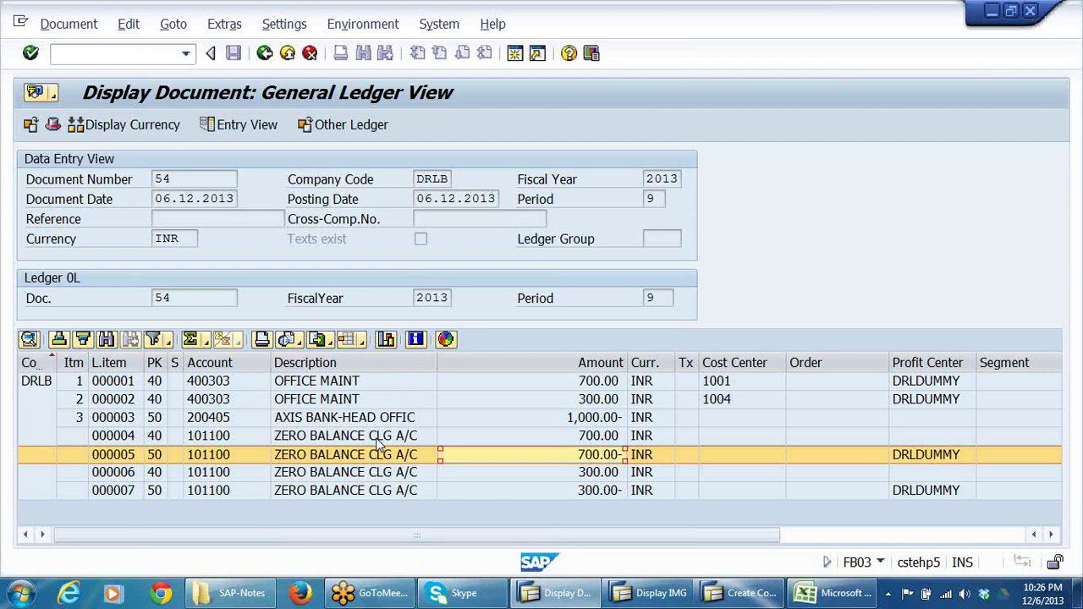
left_click(1051, 534)
left_click(1052, 535)
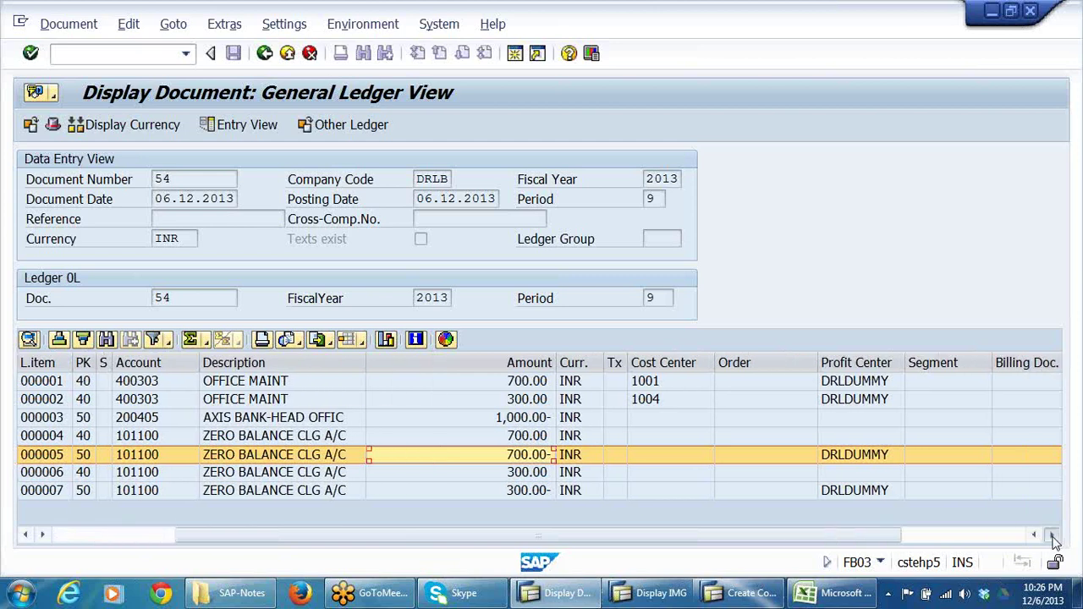
left_click(1052, 535)
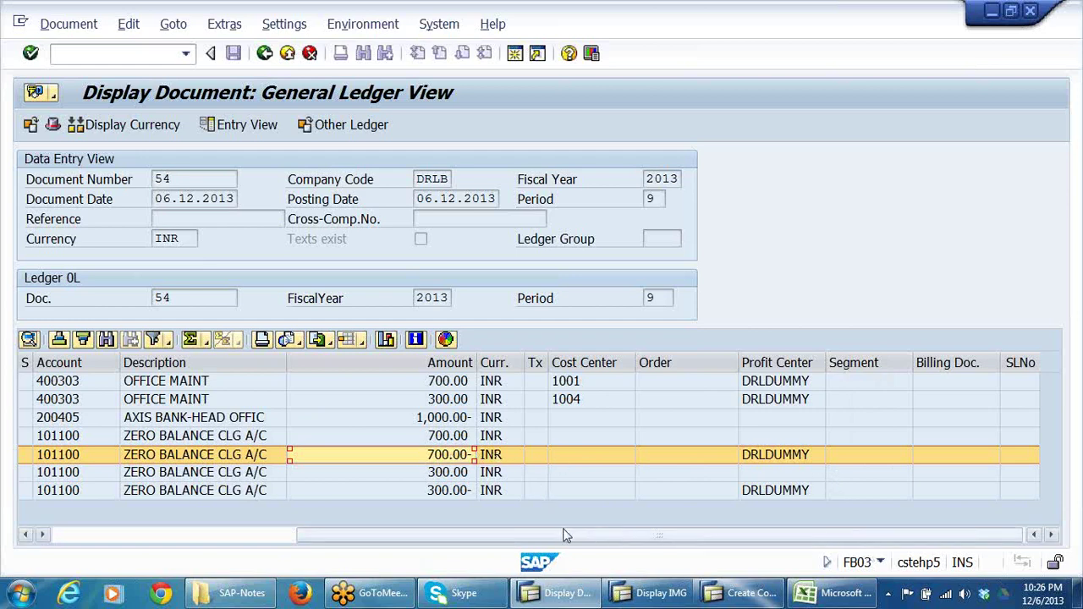
left_click_drag(569, 536, 239, 530)
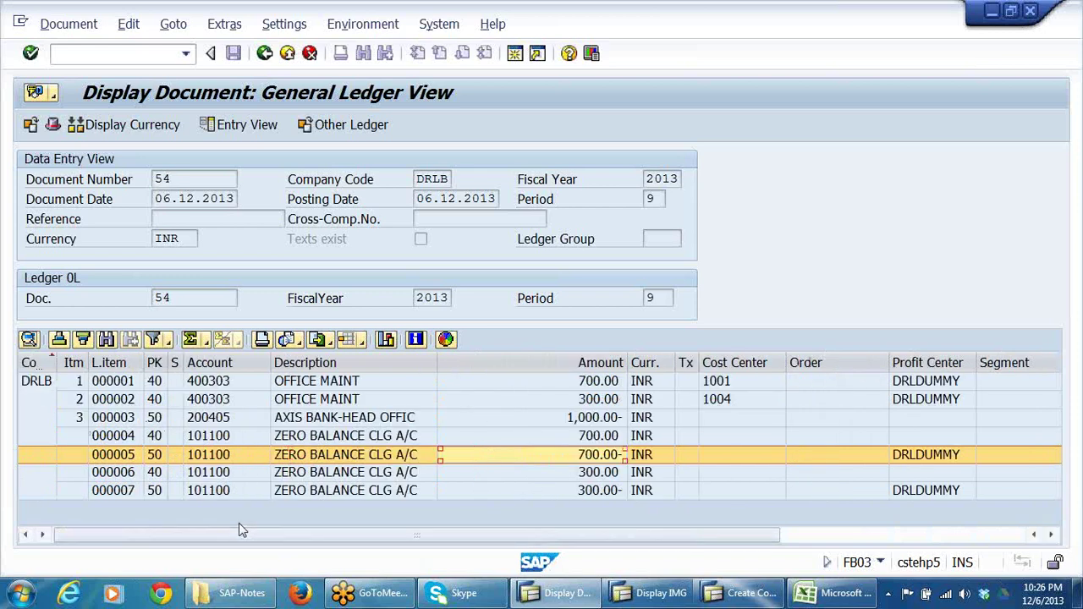
Step: Apply the 0SAP Standard layout to the General Ledger View line items
left_click(359, 341)
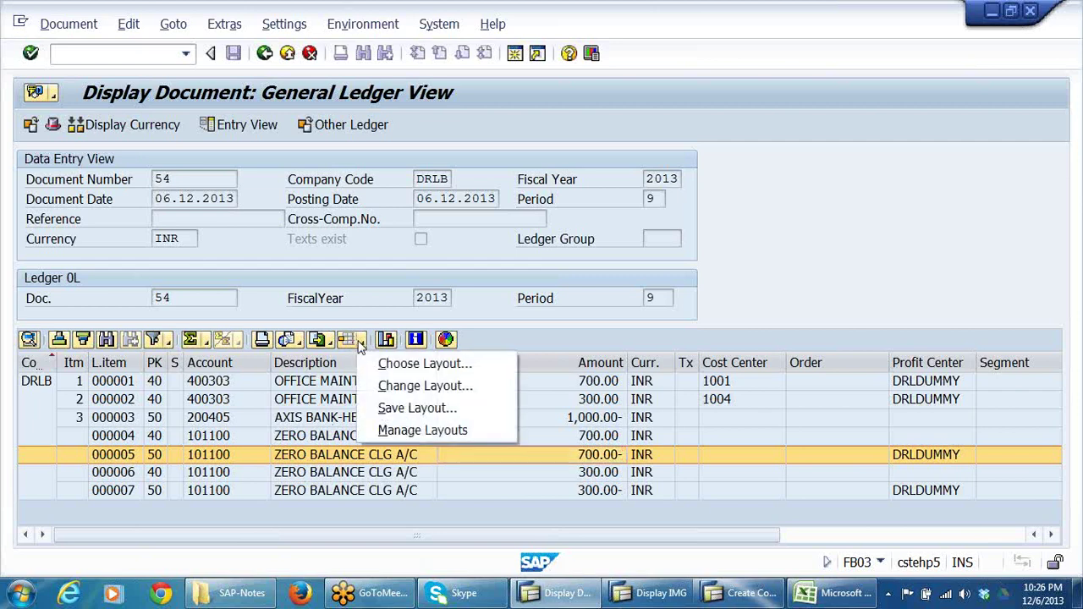
left_click(425, 365)
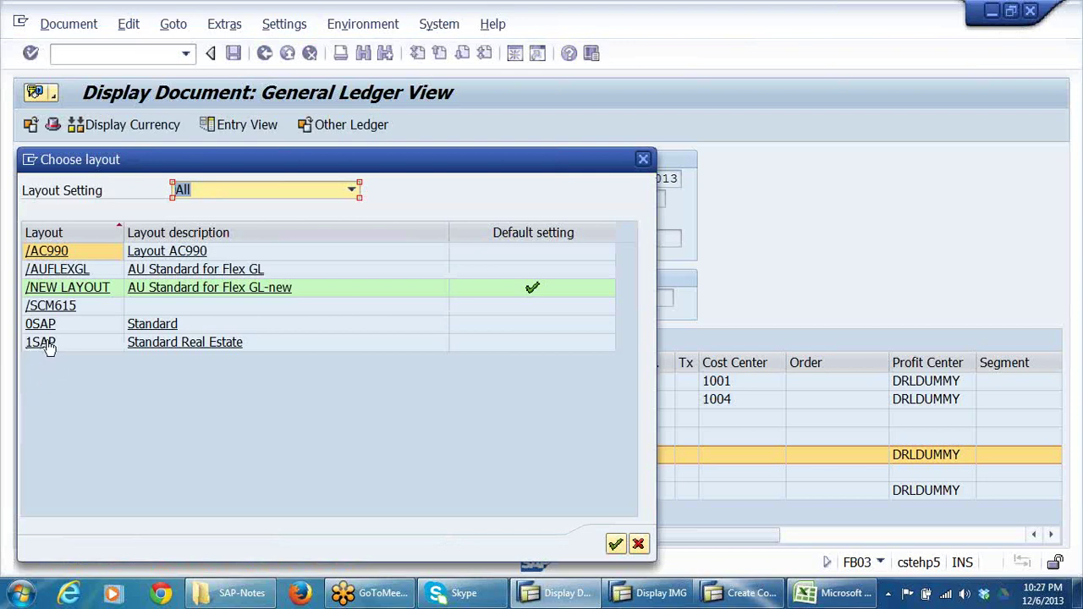
left_click(164, 326)
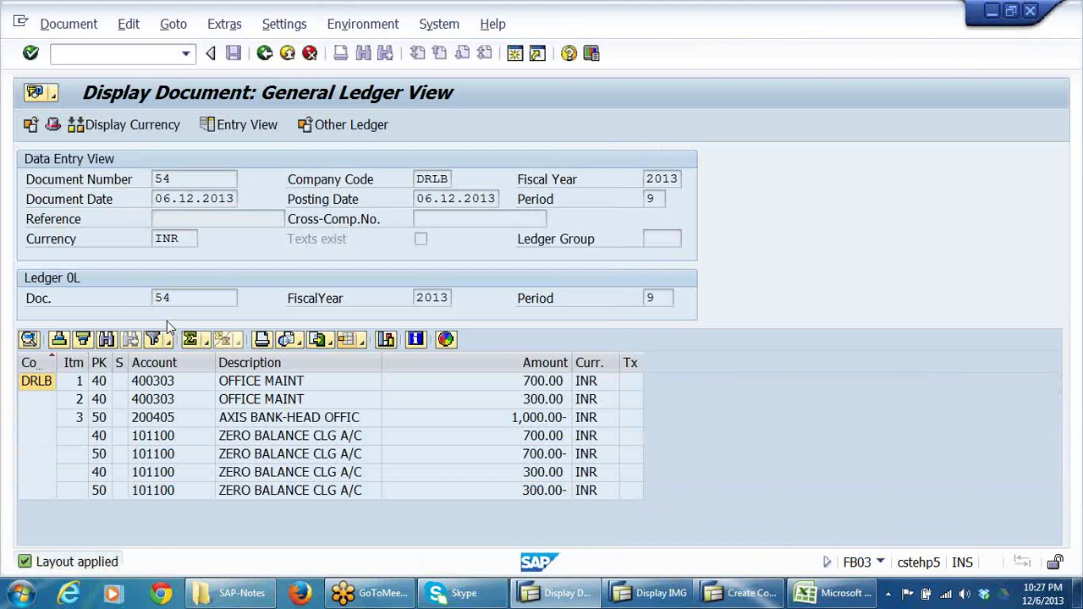
Step: Review the displayed and available columns in the Standard layout's change settings and close them without changes
left_click(360, 340)
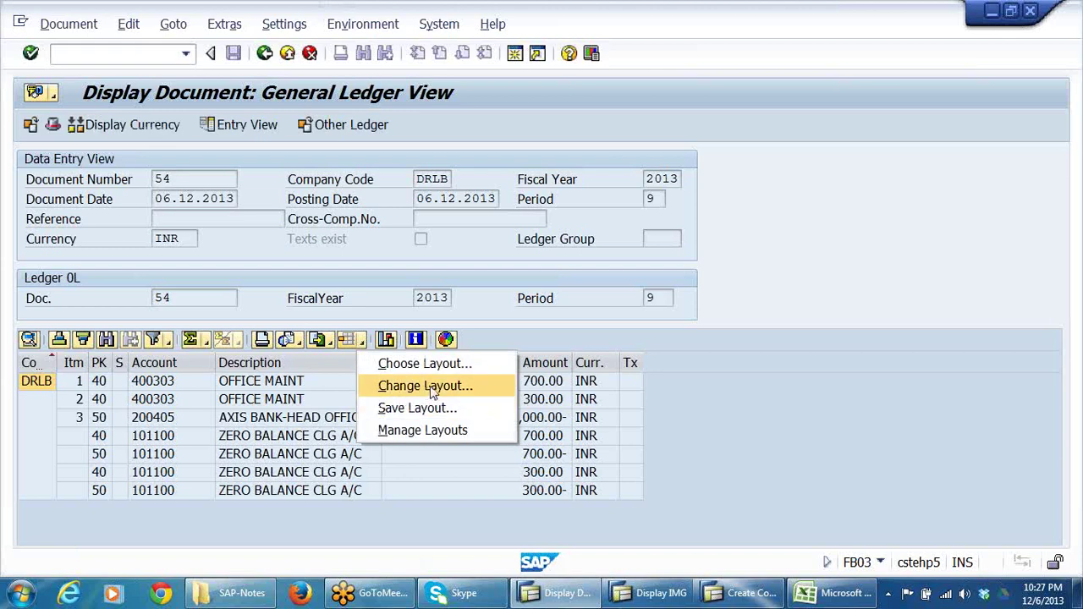
left_click(364, 347)
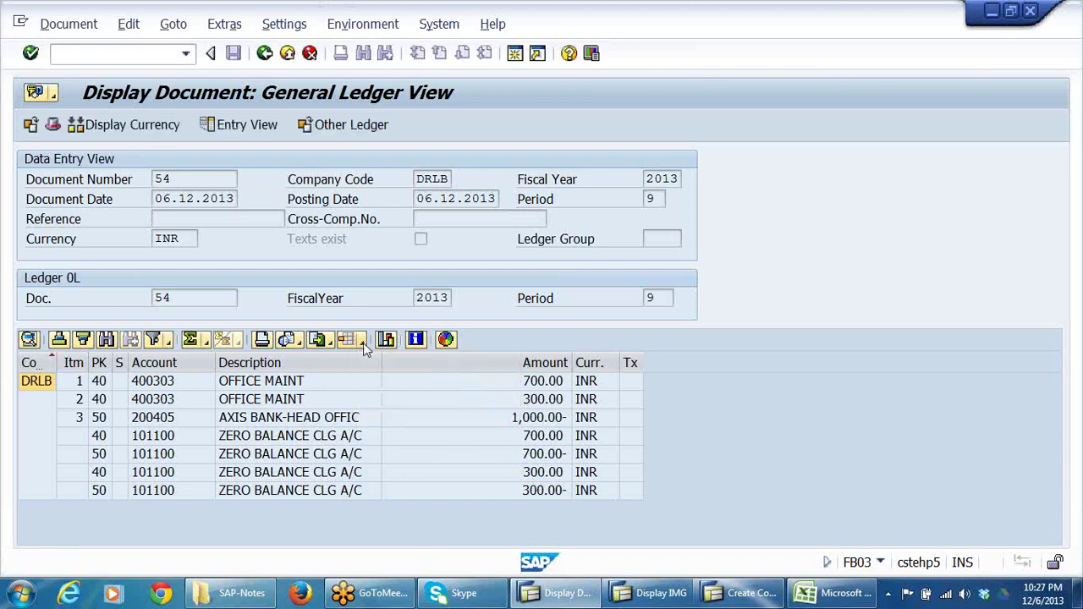
left_click(364, 347)
left_click(431, 387)
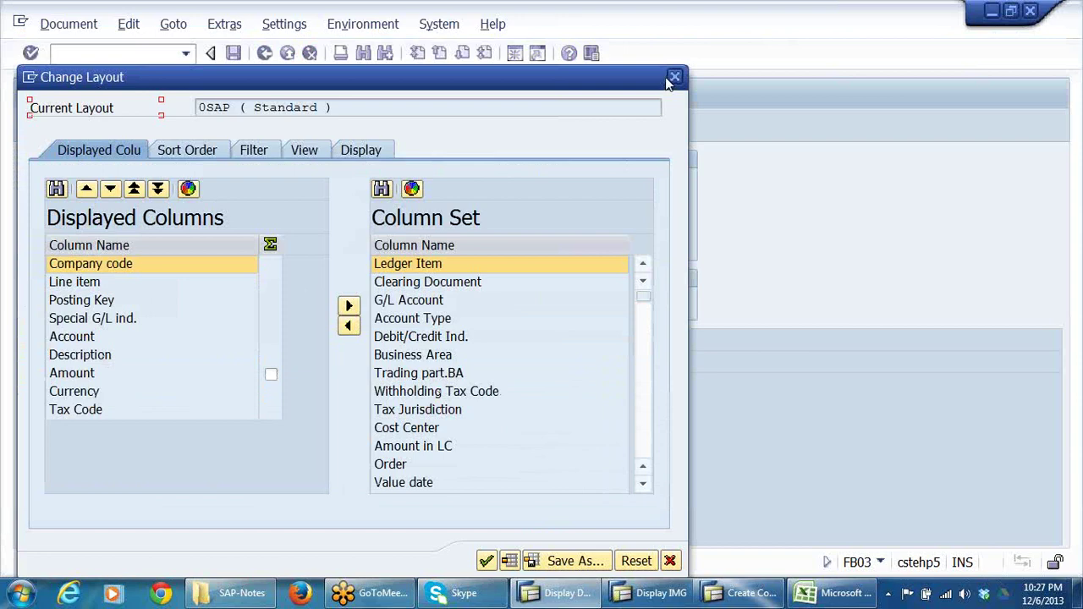
left_click(674, 77)
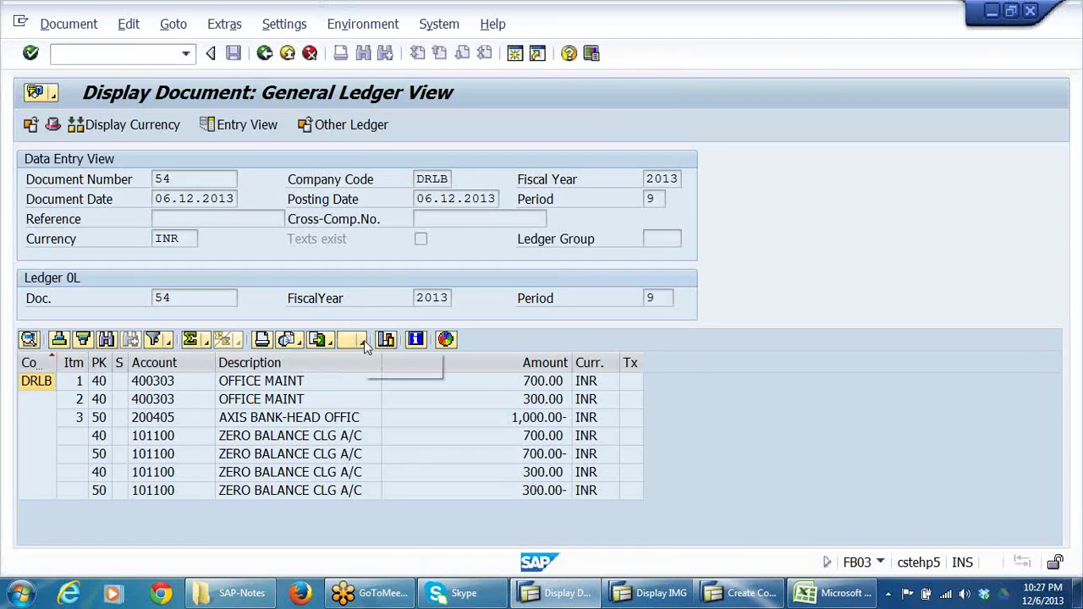
Step: Reopen the list of saved layouts and reapply the 0SAP Standard layout to the line items
left_click(363, 340)
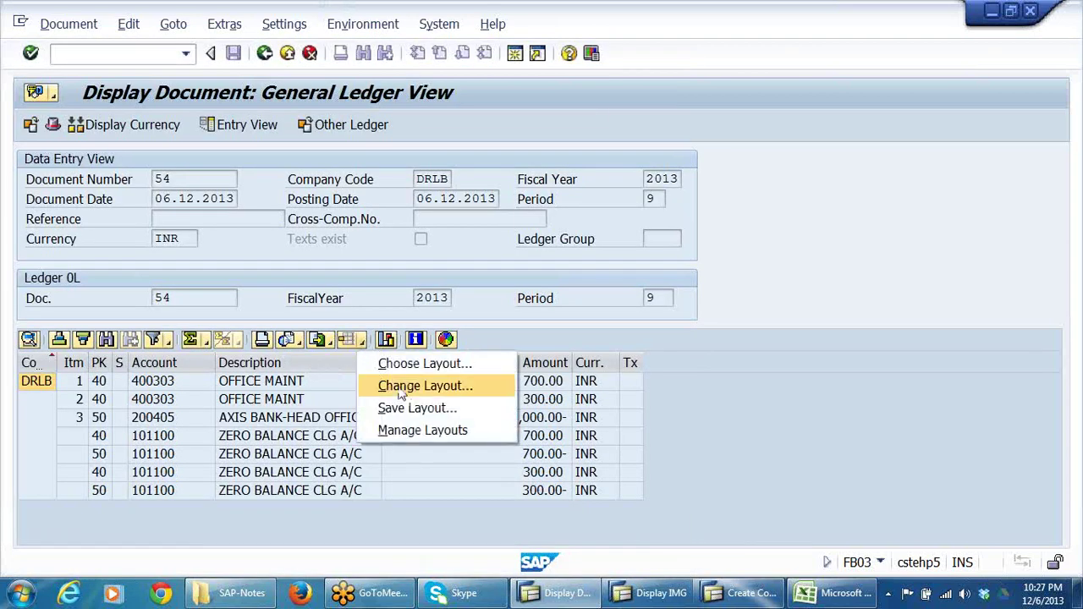
left_click(463, 370)
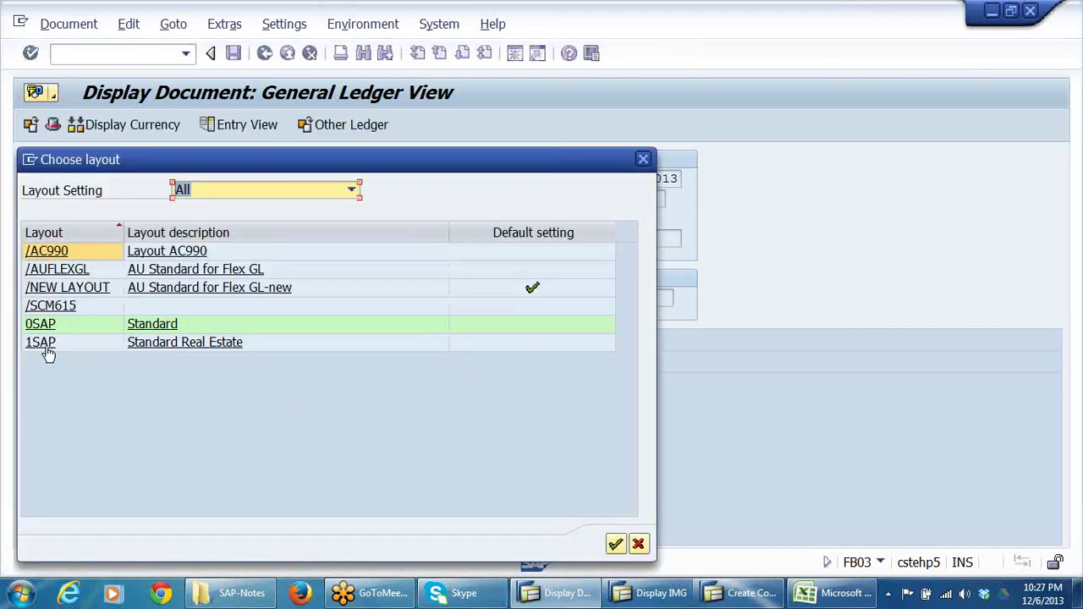
left_click(49, 328)
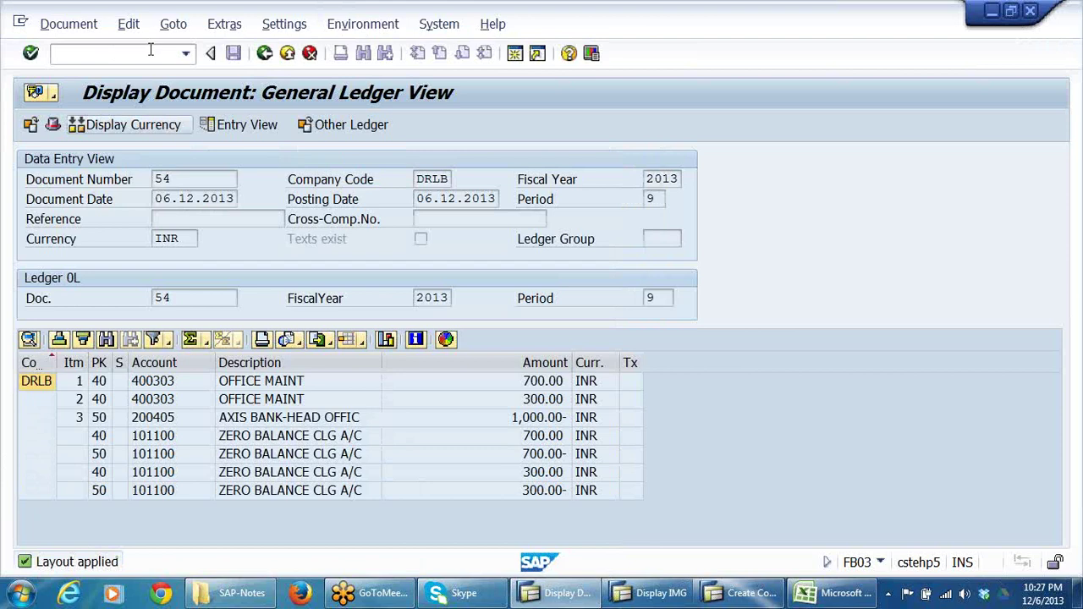
Step: Apply the /AUFLEXGL layout (AU Standard for Flex GL) to the line items and check its columns
left_click(354, 341)
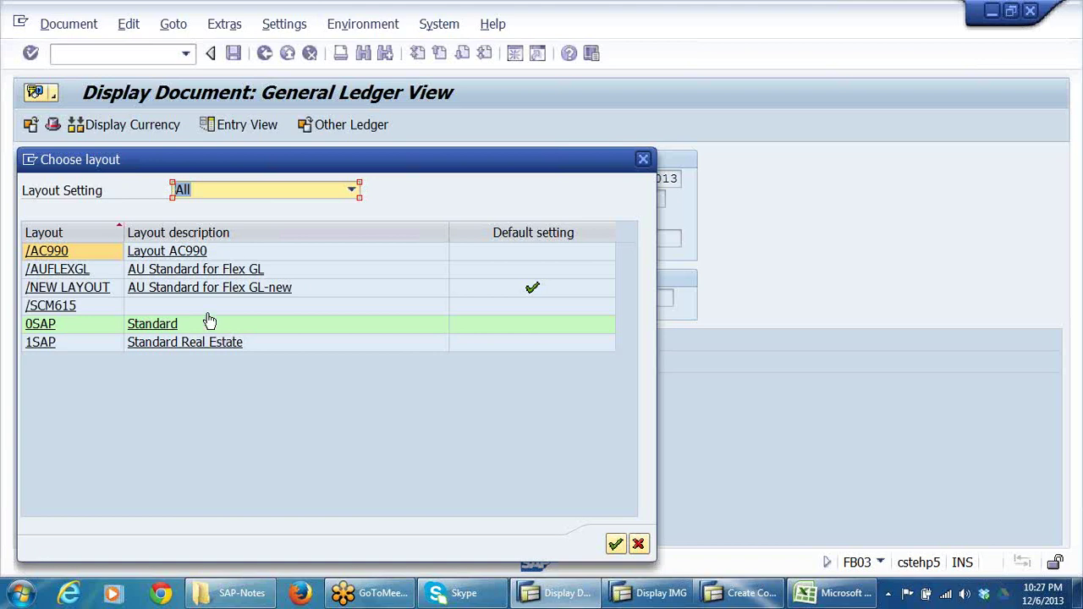
left_click(208, 271)
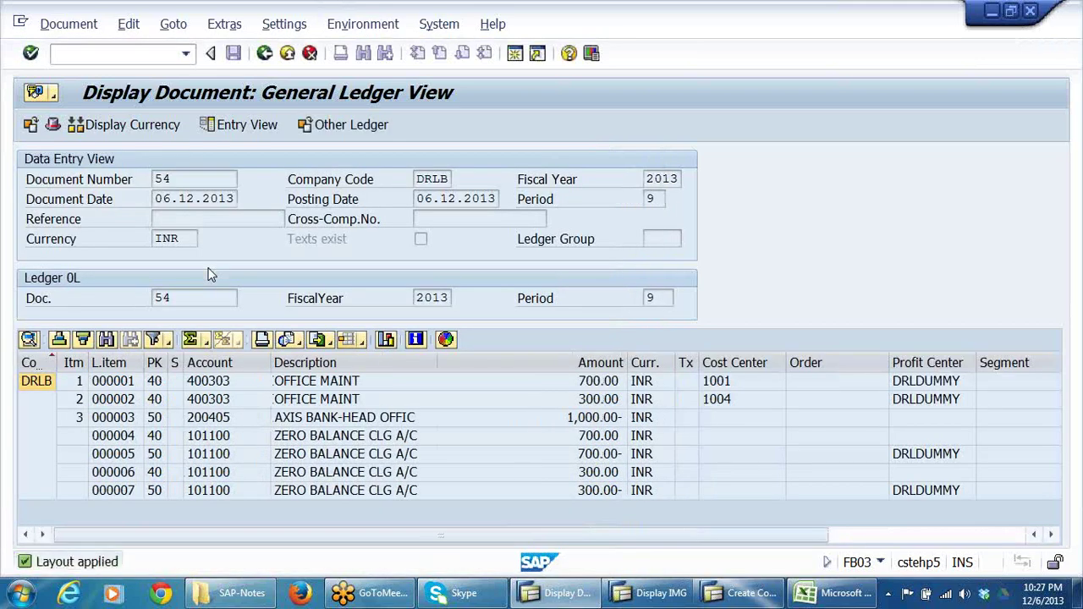
left_click(1050, 535)
left_click(1050, 536)
left_click(1050, 536)
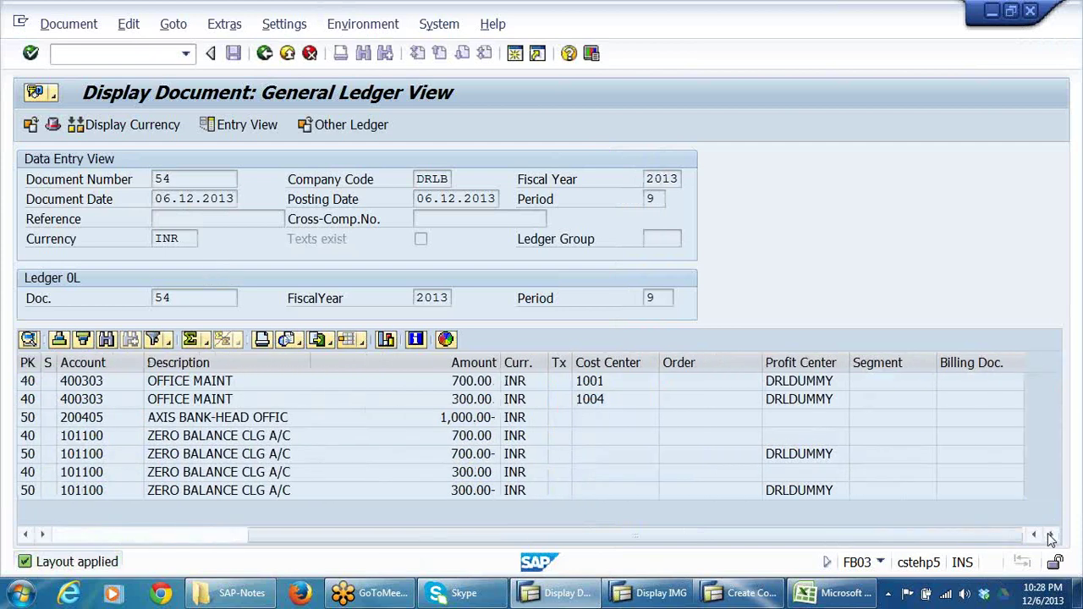
left_click_drag(1007, 534, 743, 531)
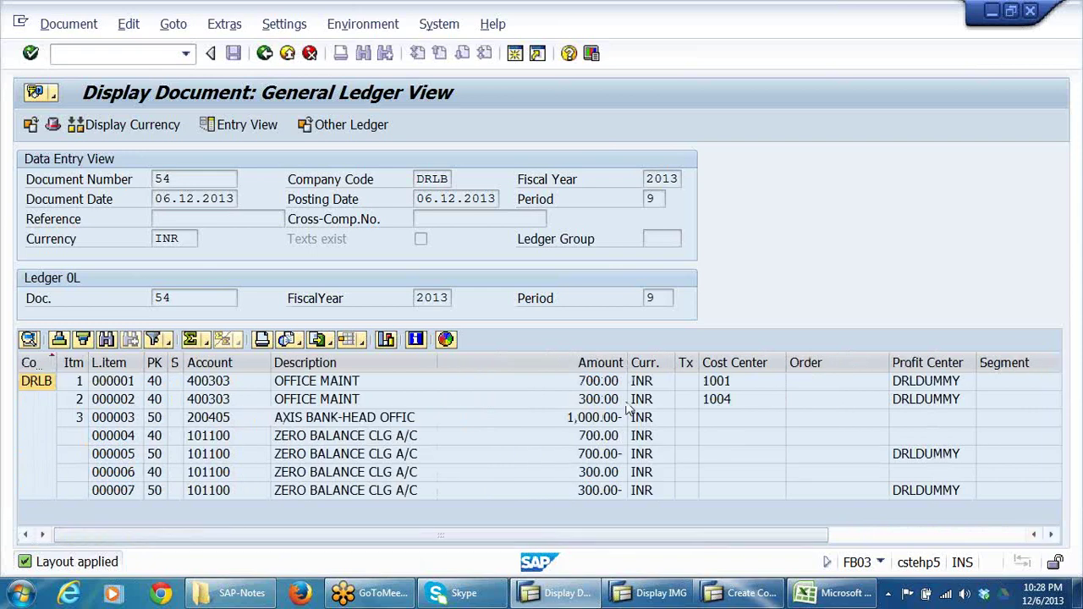
Step: Fit the widths of the Amount, Cost Center and Order columns to their contents in the line item table
left_click_drag(628, 363, 666, 362)
double_click(626, 362)
double_click(666, 362)
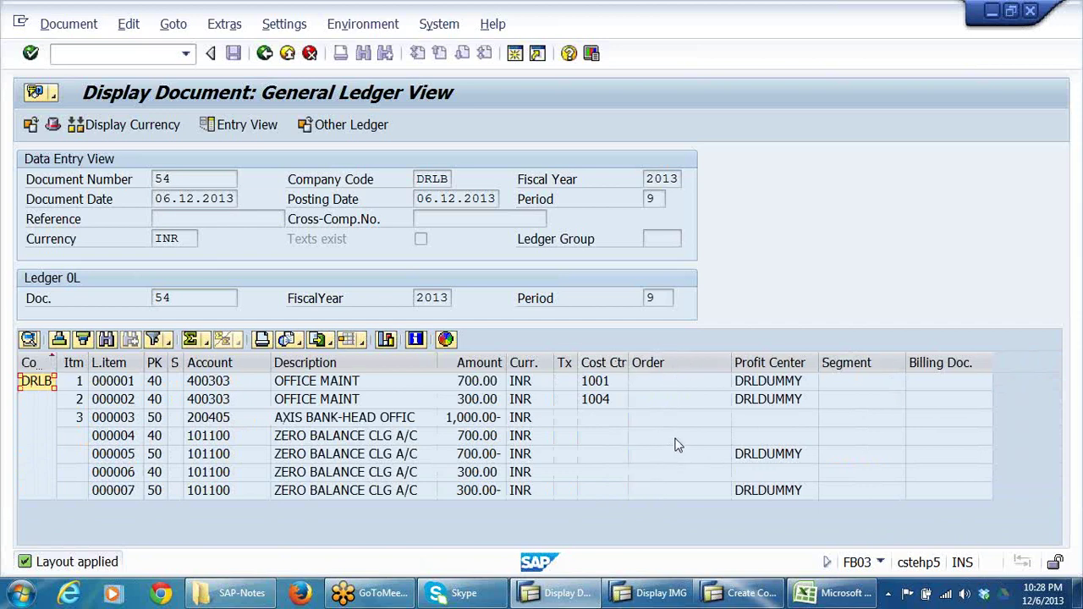
double_click(733, 362)
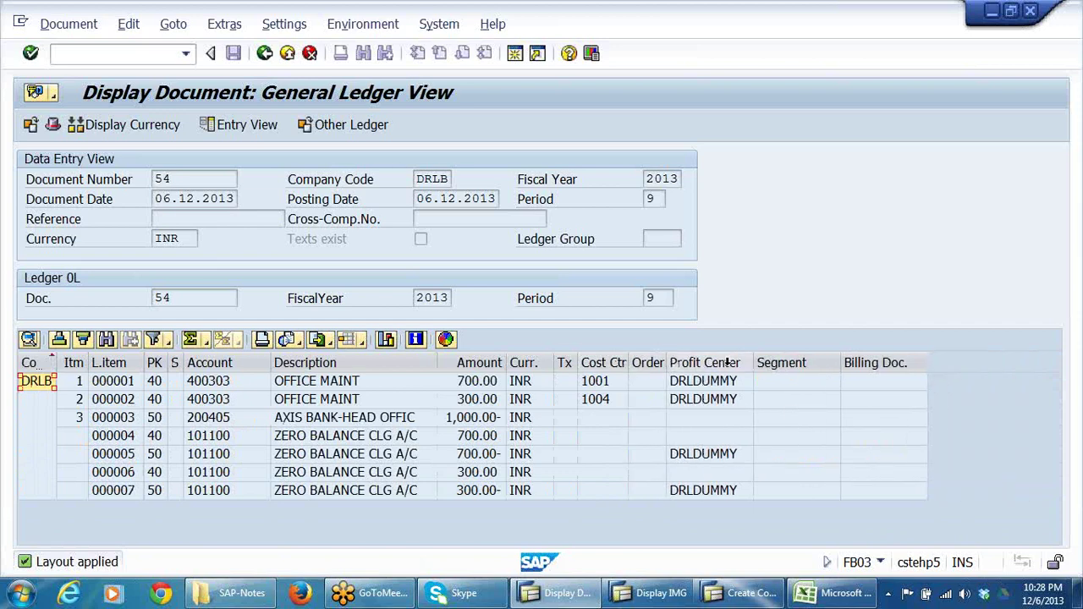
Step: Compare the Axis Bank credit line with the two office maintenance debit lines in the General Ledger View
left_click(501, 438)
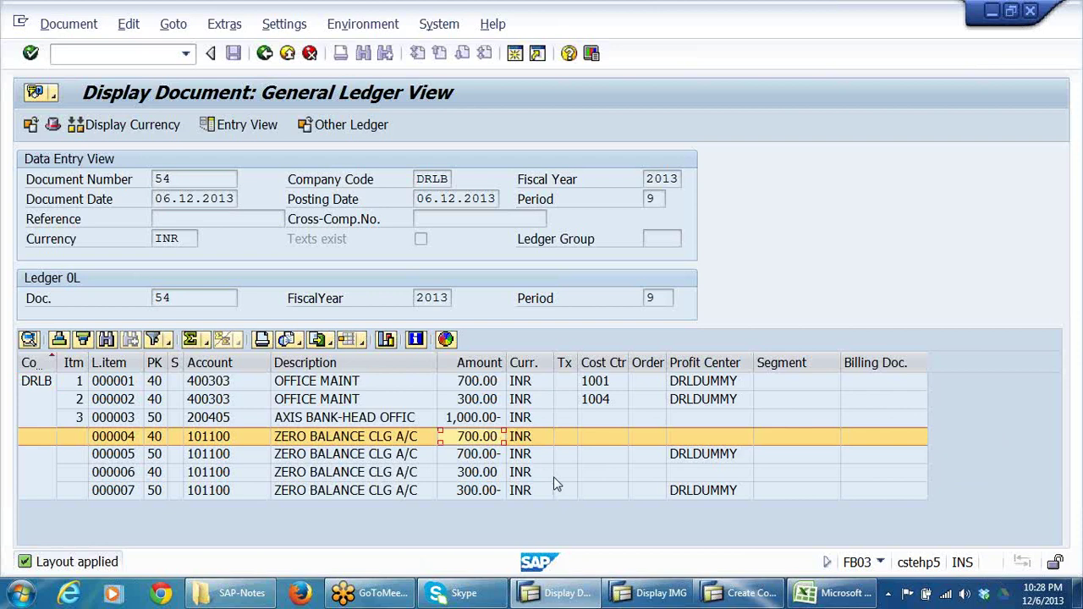
left_click(469, 417)
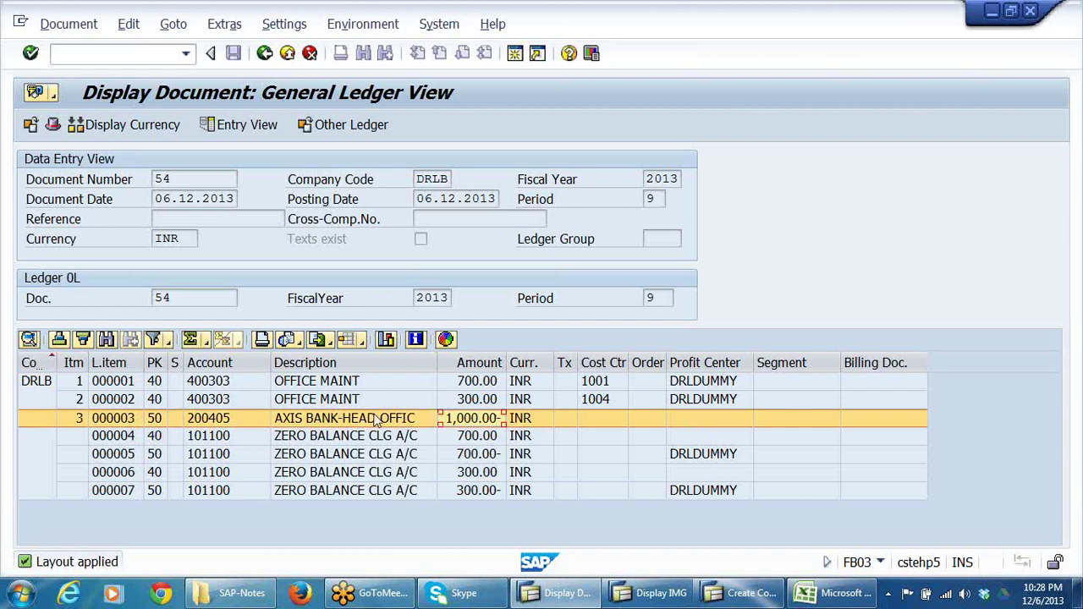
left_click(342, 423)
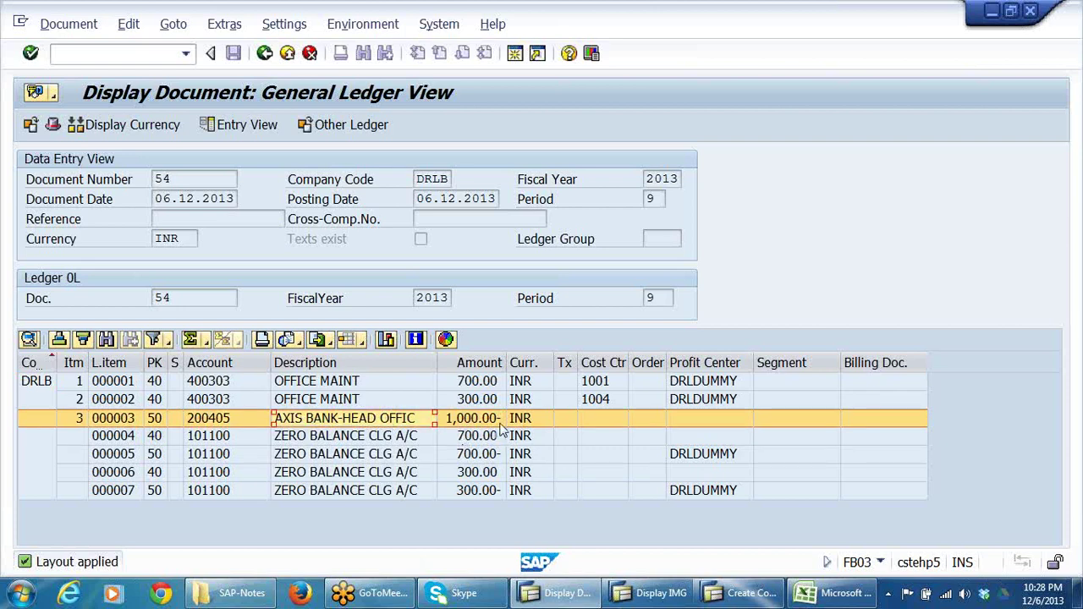
left_click(479, 382)
left_click(476, 400)
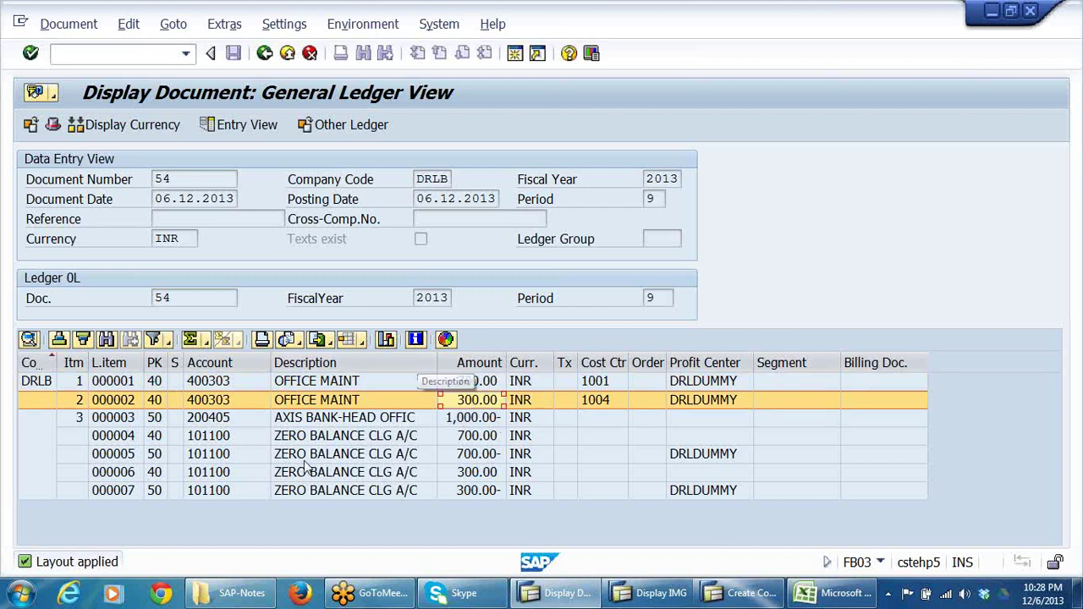
Step: Trace the Axis Bank line through the zero balance clearing lines, comparing their debit and credit amounts
left_click(306, 421)
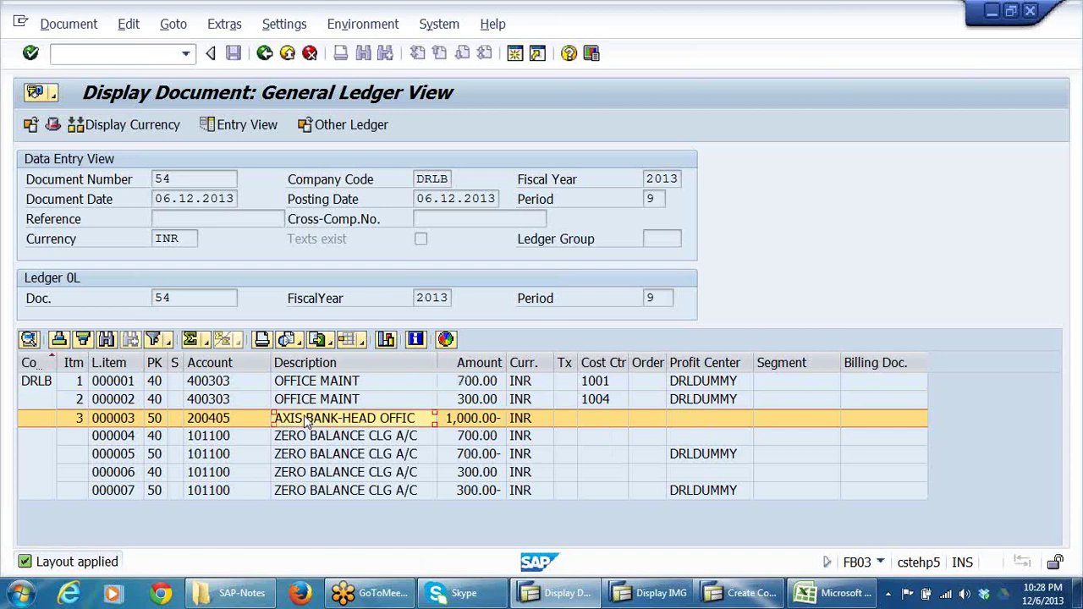
left_click(357, 440)
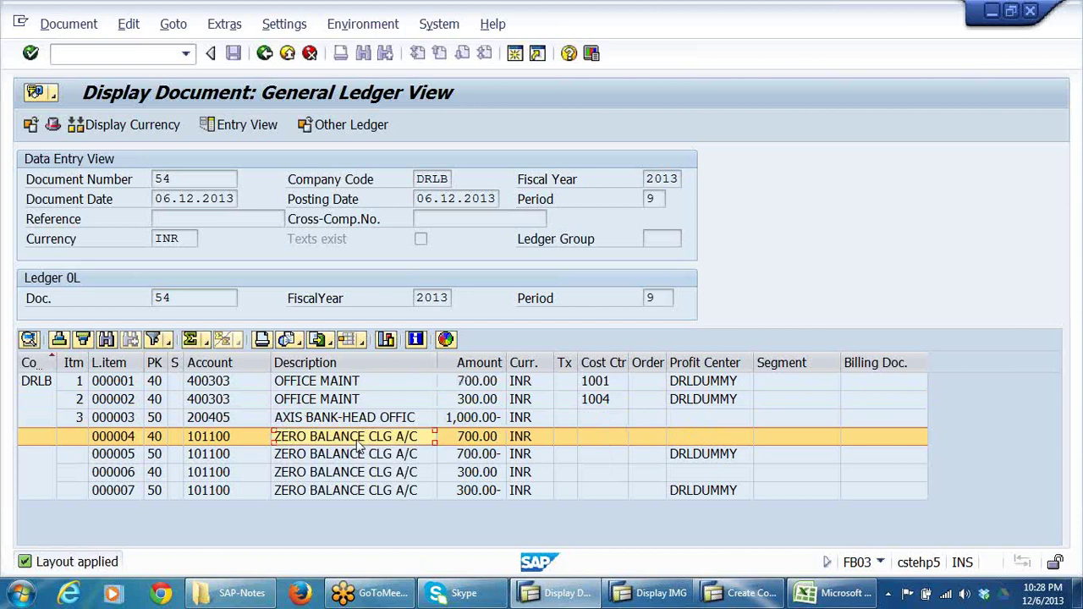
left_click(493, 439)
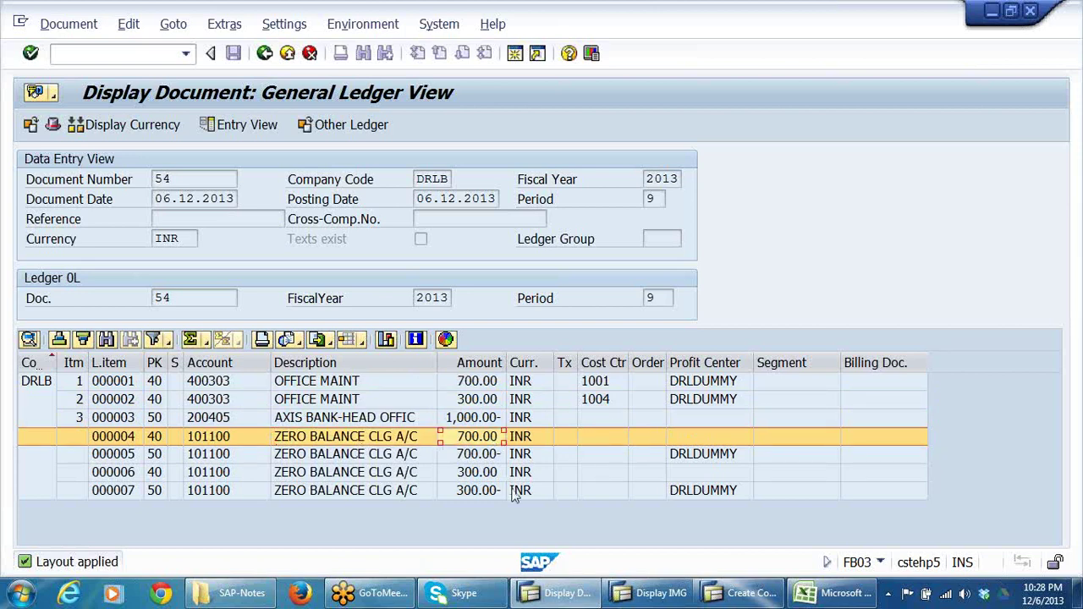
left_click(499, 461)
left_click(499, 492)
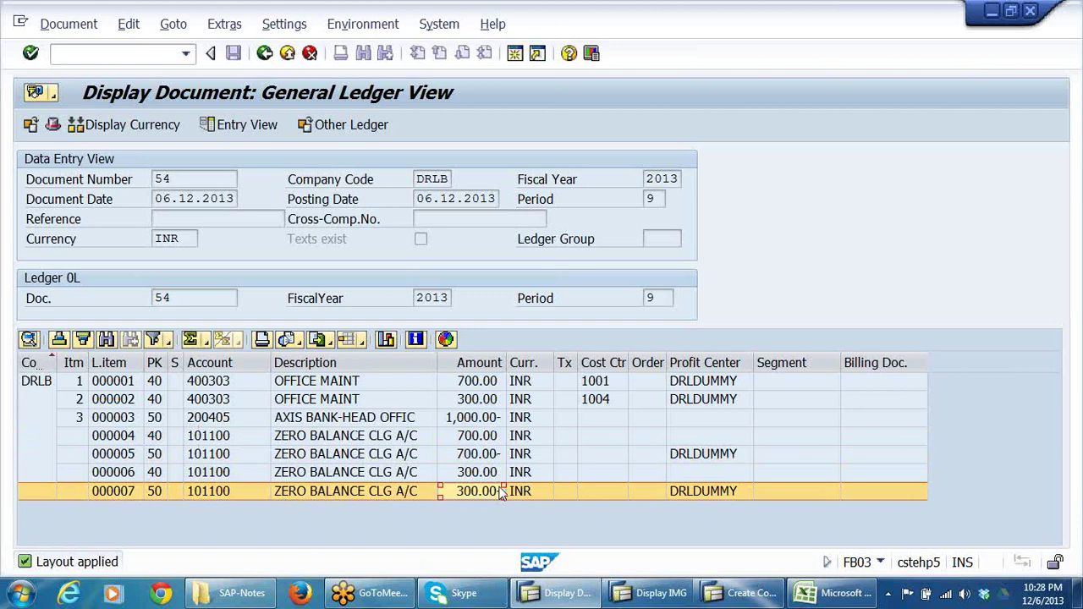
left_click(492, 420)
left_click(497, 456)
left_click(496, 491)
left_click(494, 441)
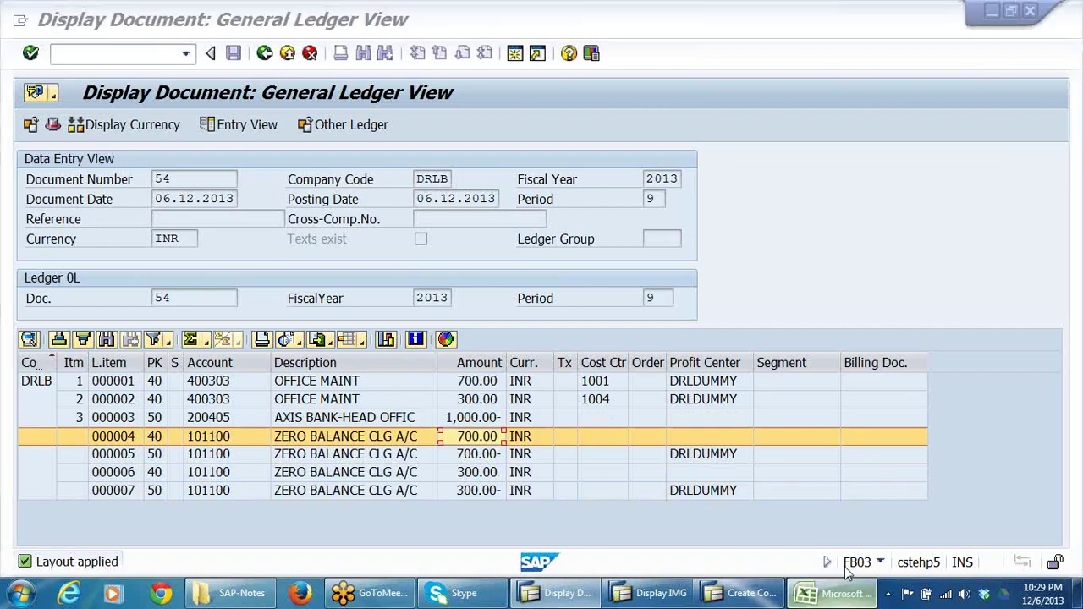
Step: Switch to the DRL_GRP workbook in Excel and open the NEW GL sheet
left_click(842, 596)
scroll(747, 350, "down", 3)
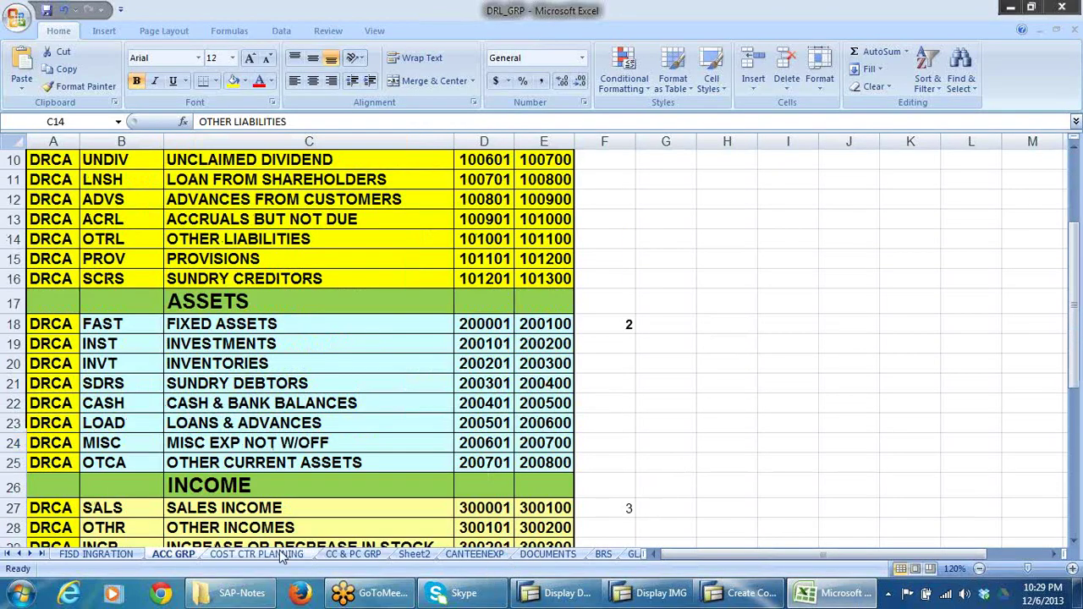
left_click(30, 553)
left_click(31, 553)
left_click(31, 554)
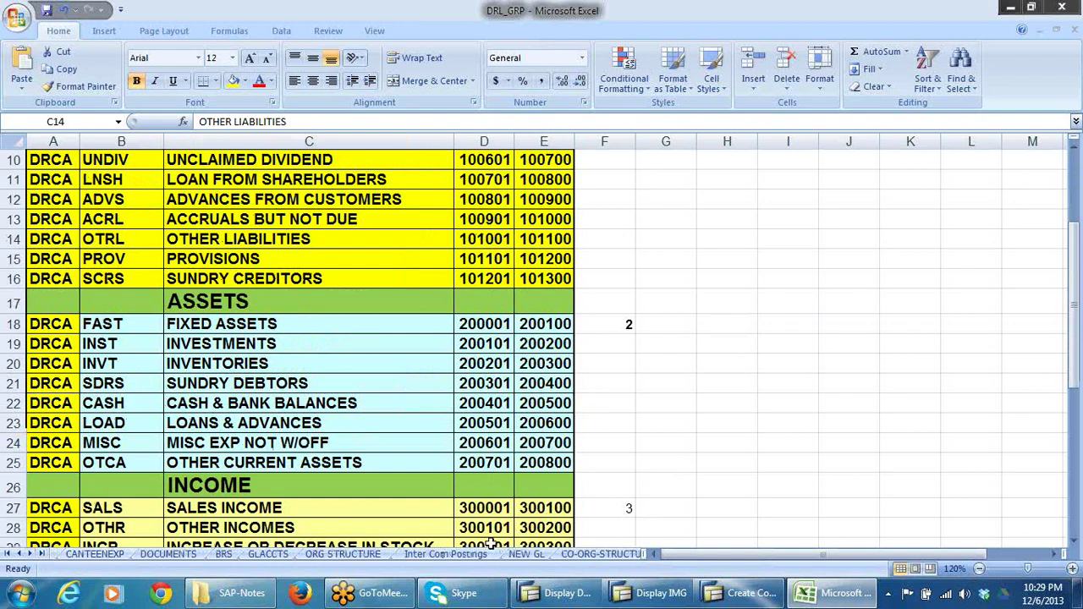
left_click(526, 554)
Step: Find the document splitting example and select the BS PC1 heading above its balance sheet
scroll(732, 383, "up", 2)
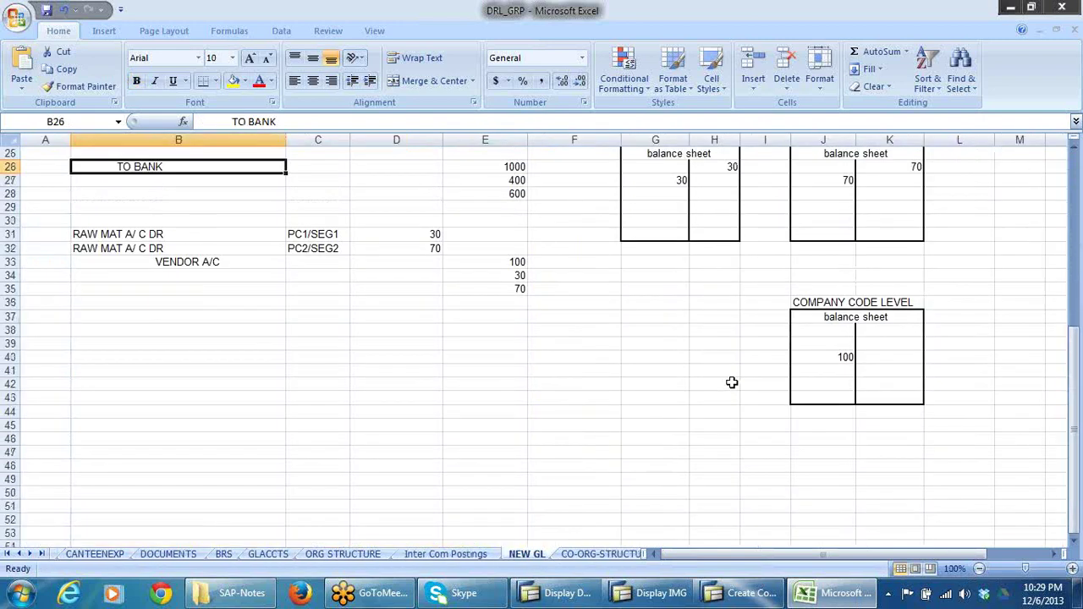
scroll(714, 374, "up", 1)
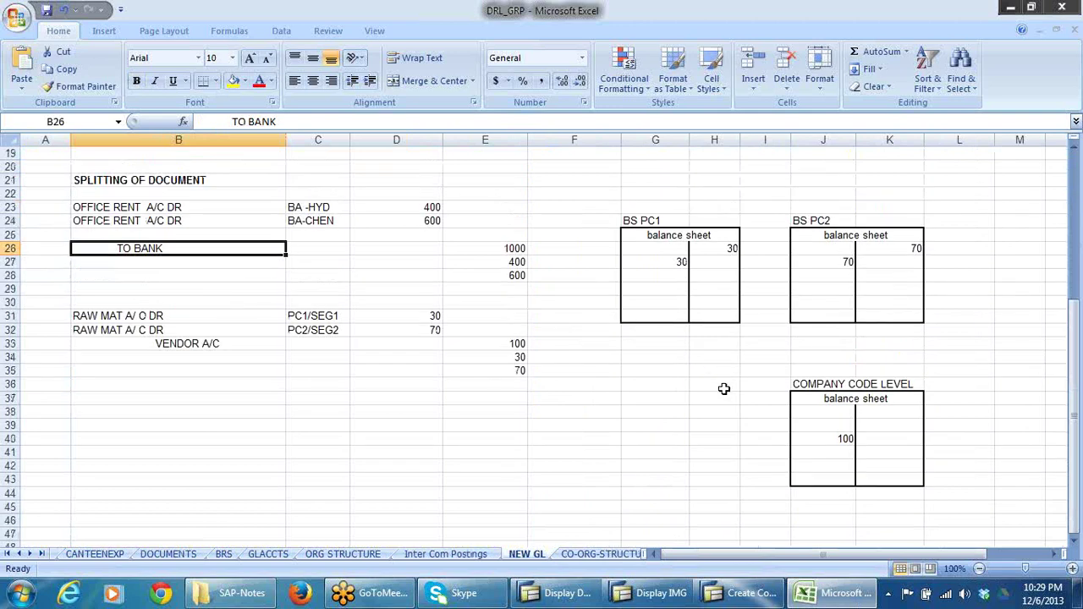
left_click(655, 222)
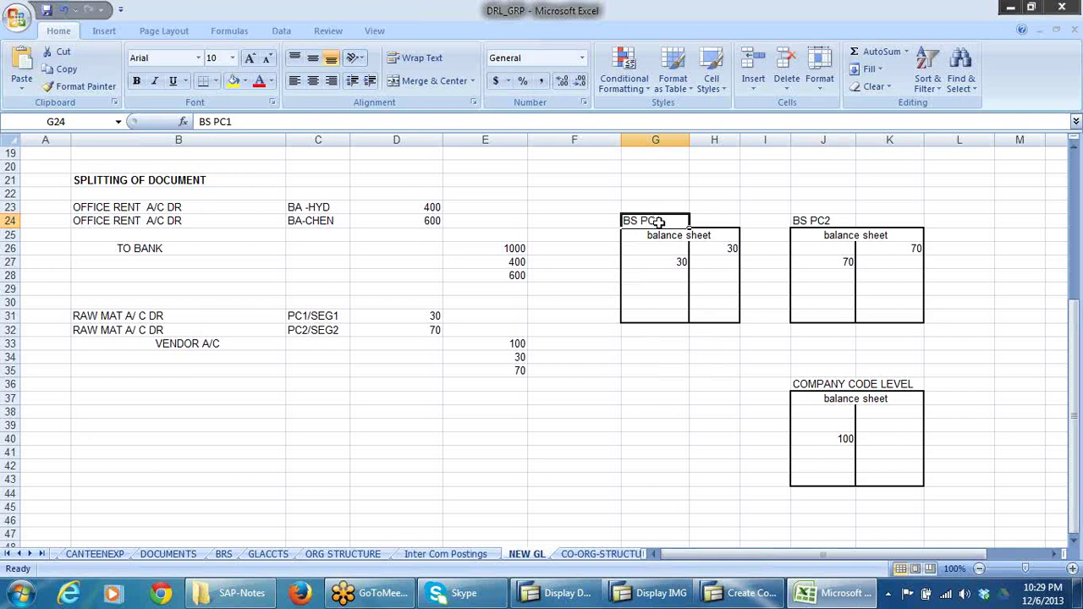
Step: Compare the BS PC1 and BS PC2 headings and the amounts on both sides of the PC1 balance sheet
left_click(822, 221)
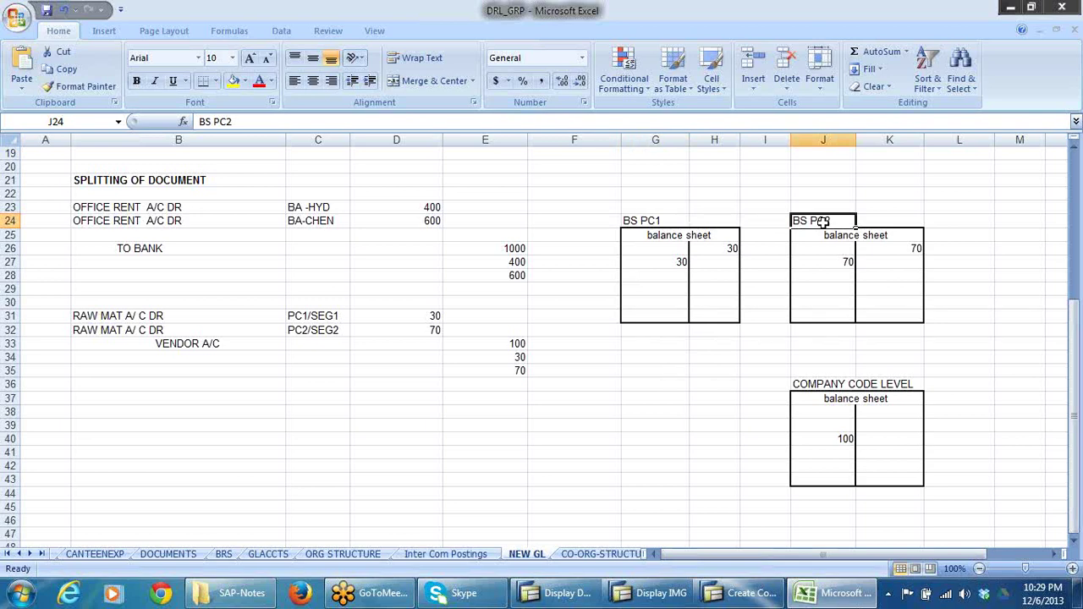
left_click(643, 220)
left_click(838, 220)
left_click(724, 251)
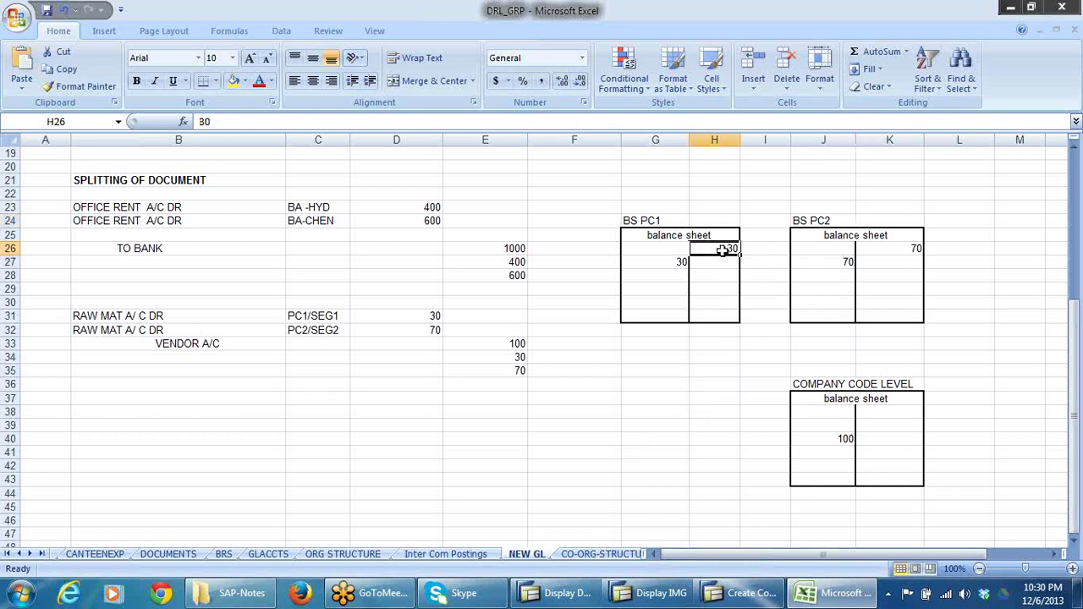
left_click(682, 263)
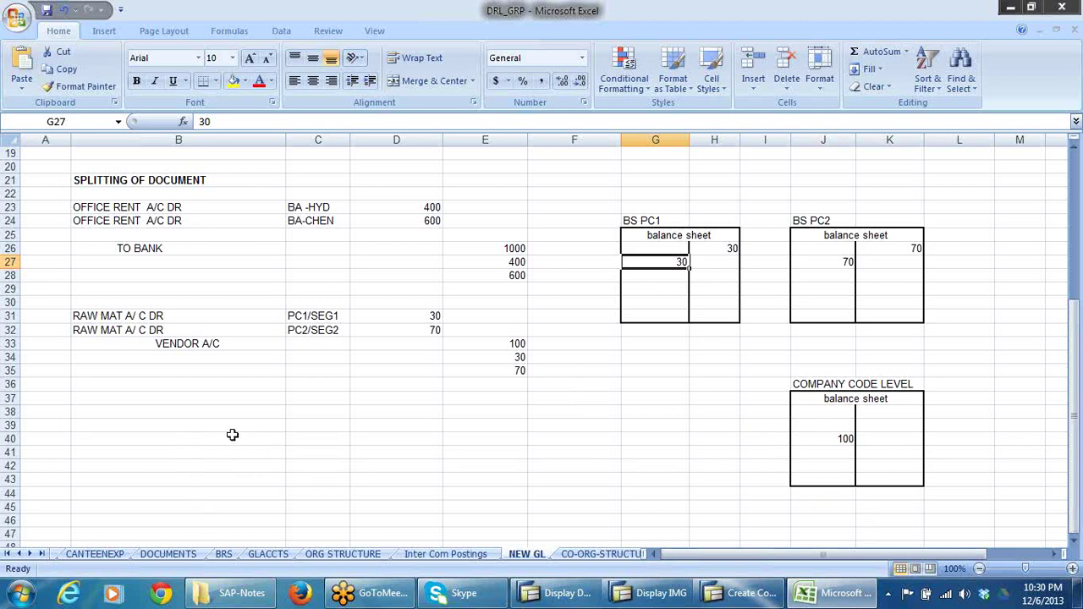
Step: Trace the two raw material debit lines to the vendor account's credit total and its two split amounts
left_click(150, 317)
left_click(151, 329)
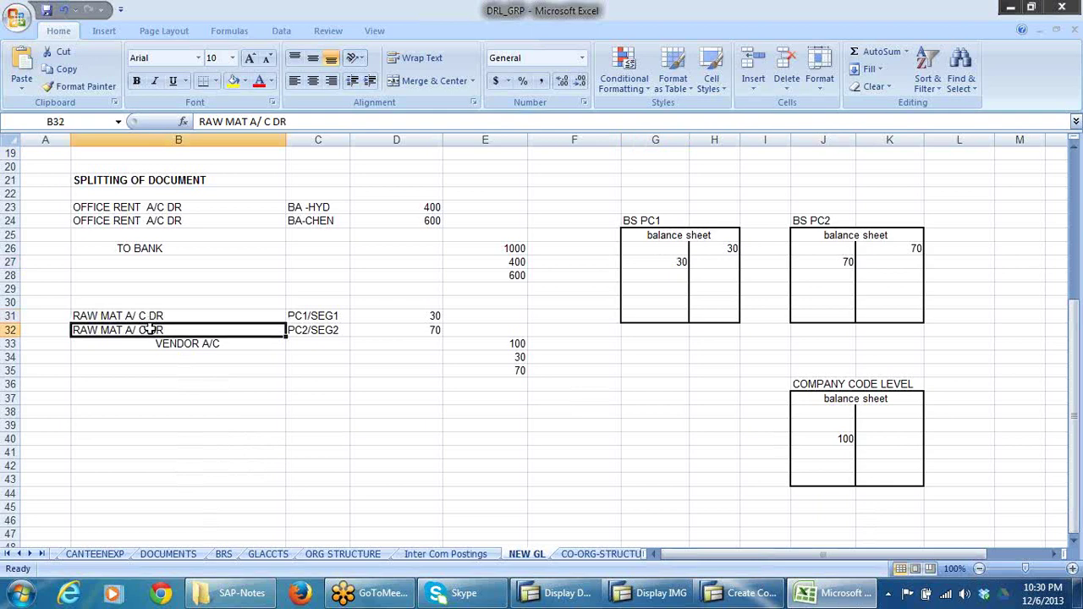
left_click(206, 347)
left_click(510, 345)
left_click(514, 357)
left_click(514, 371)
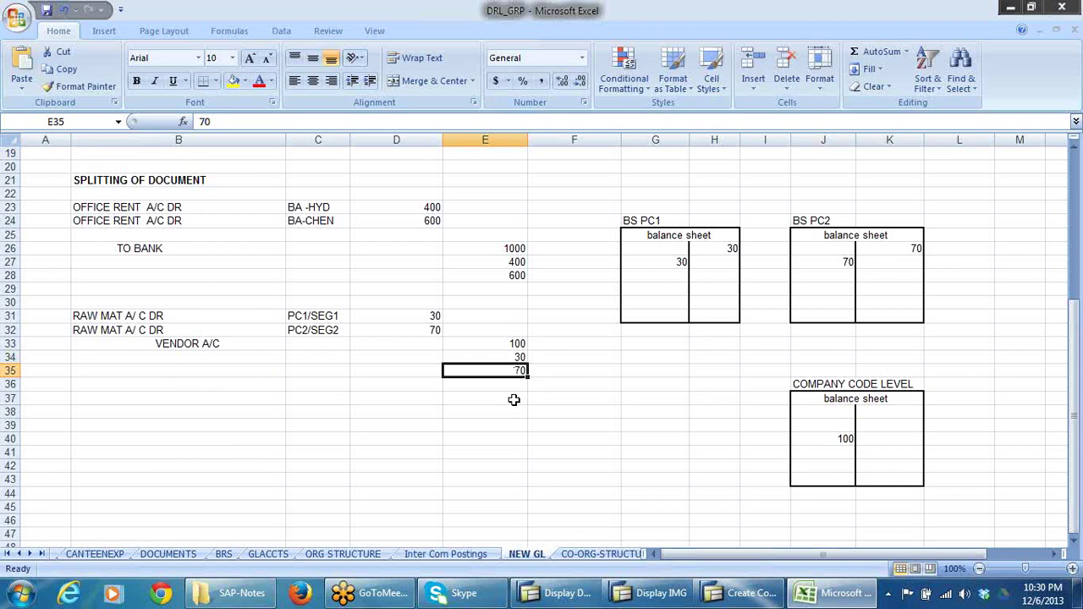
left_click(510, 356)
left_click(516, 369)
left_click(500, 356)
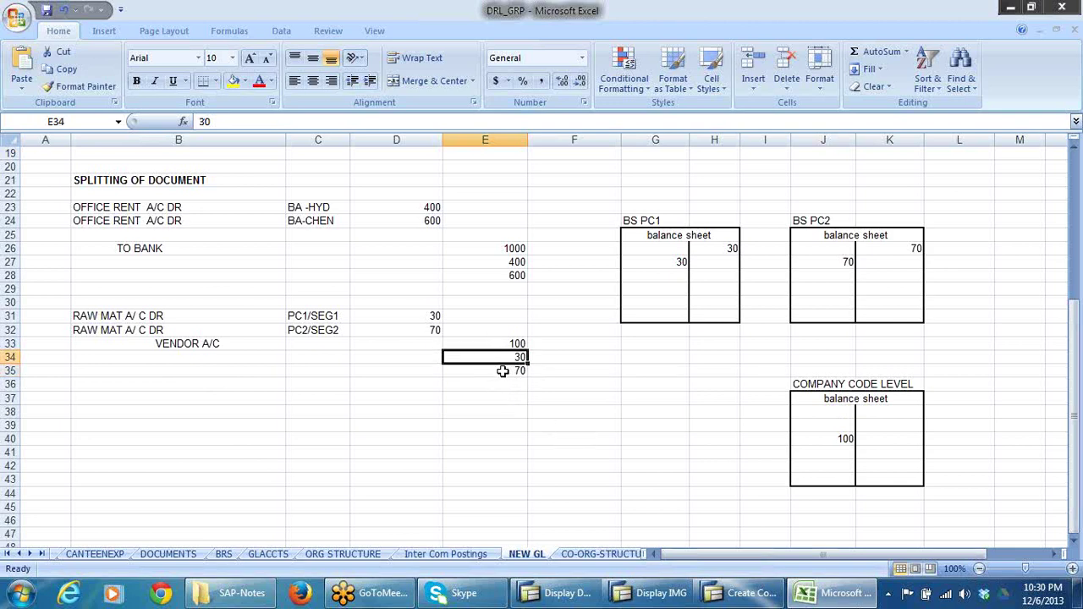
left_click(502, 371)
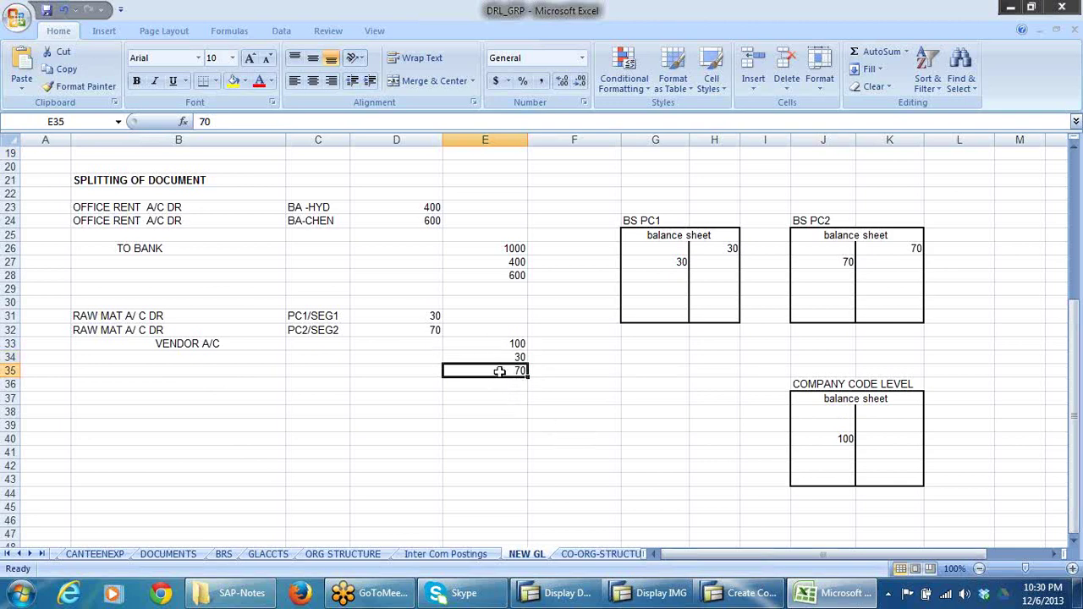
Step: Examine the profit center and segment assignments of the raw material lines against the vendor account line and its credit total
left_click(141, 317)
left_click(142, 332)
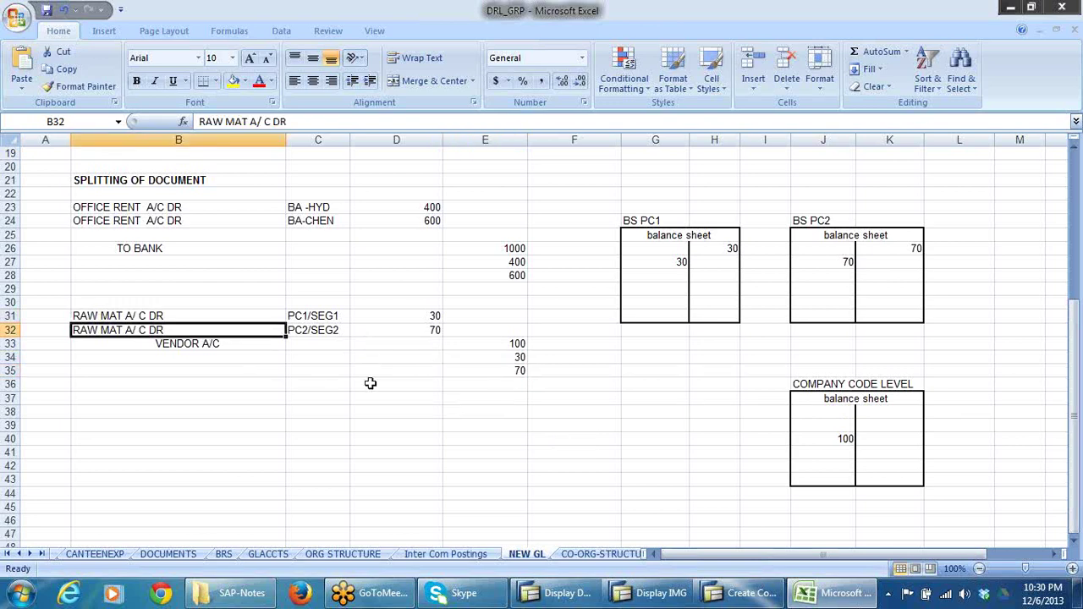
left_click(172, 412)
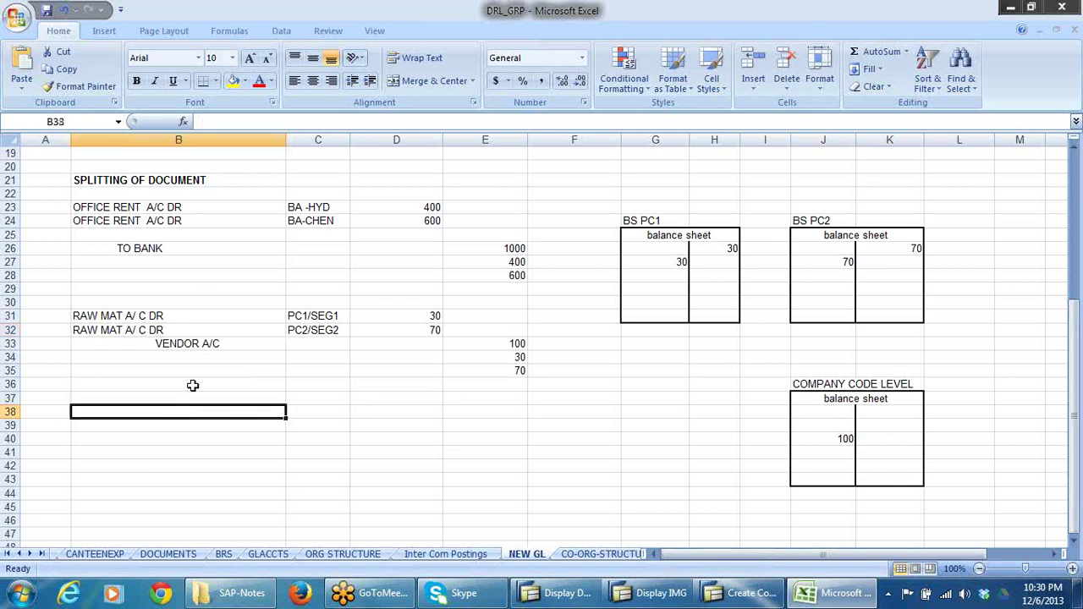
left_click(118, 315)
left_click(241, 414)
left_click(132, 317)
left_click(128, 329)
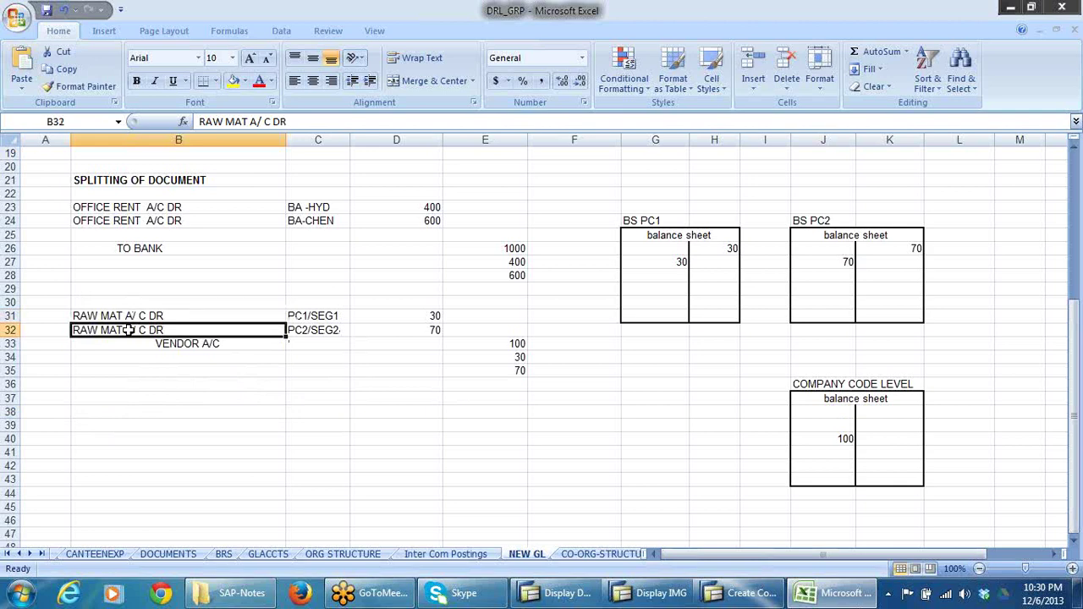
left_click(144, 315)
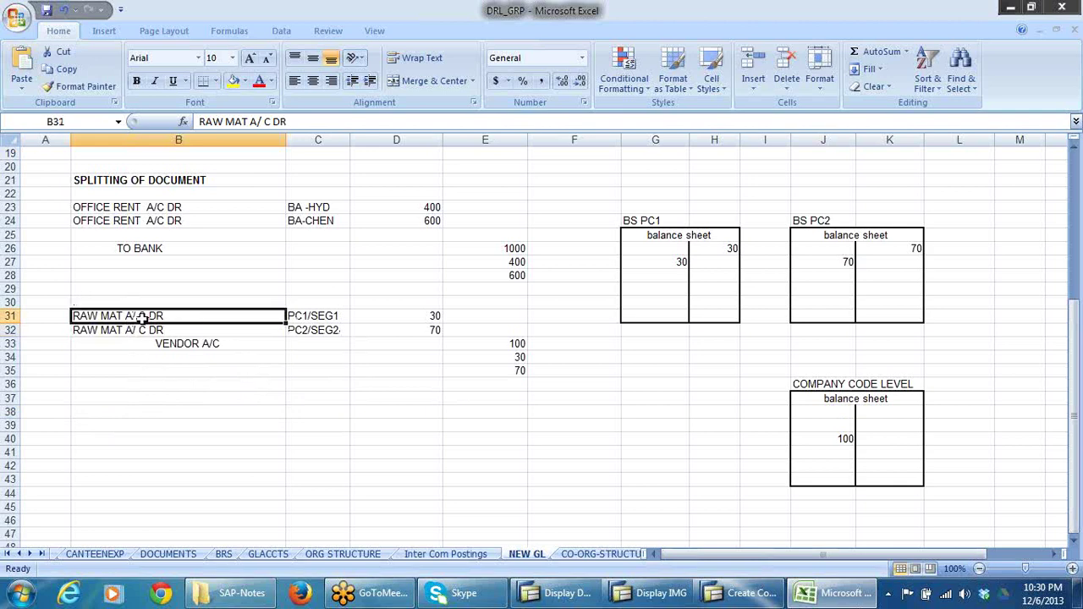
left_click(316, 315)
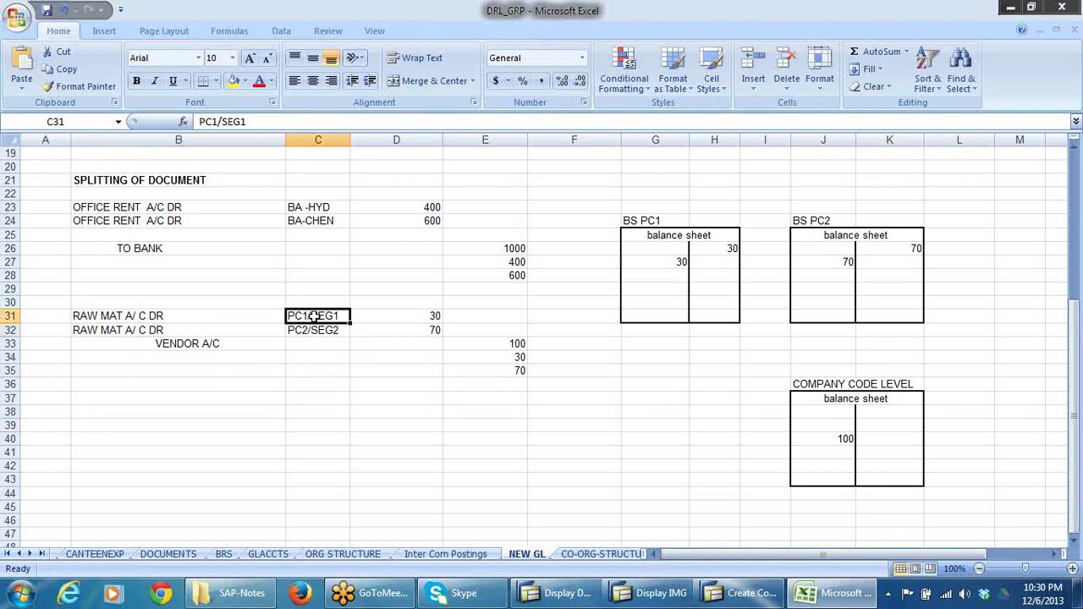
left_click(310, 334)
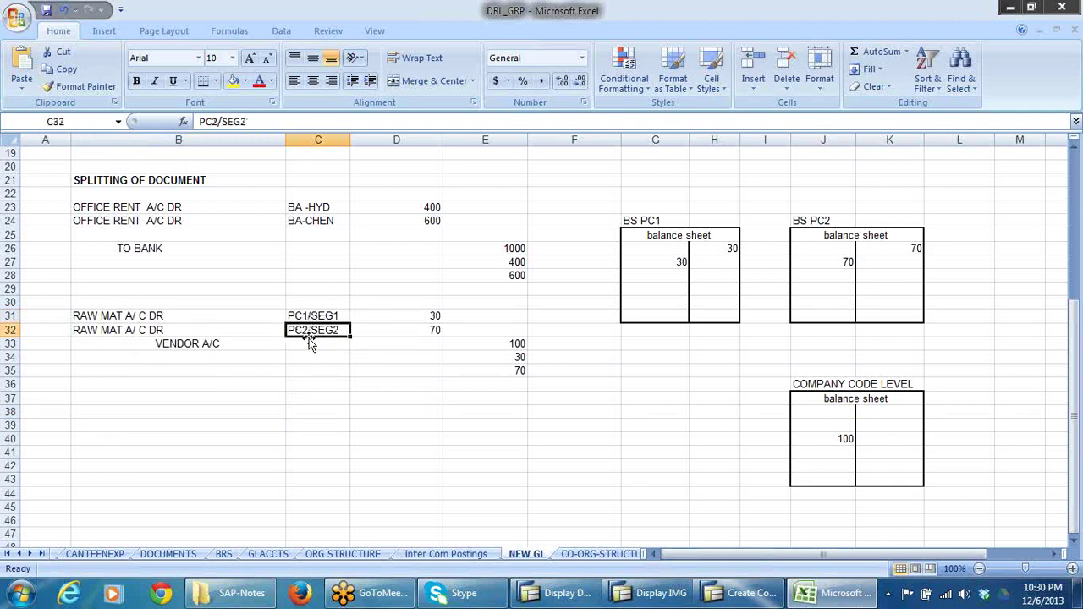
left_click(213, 348)
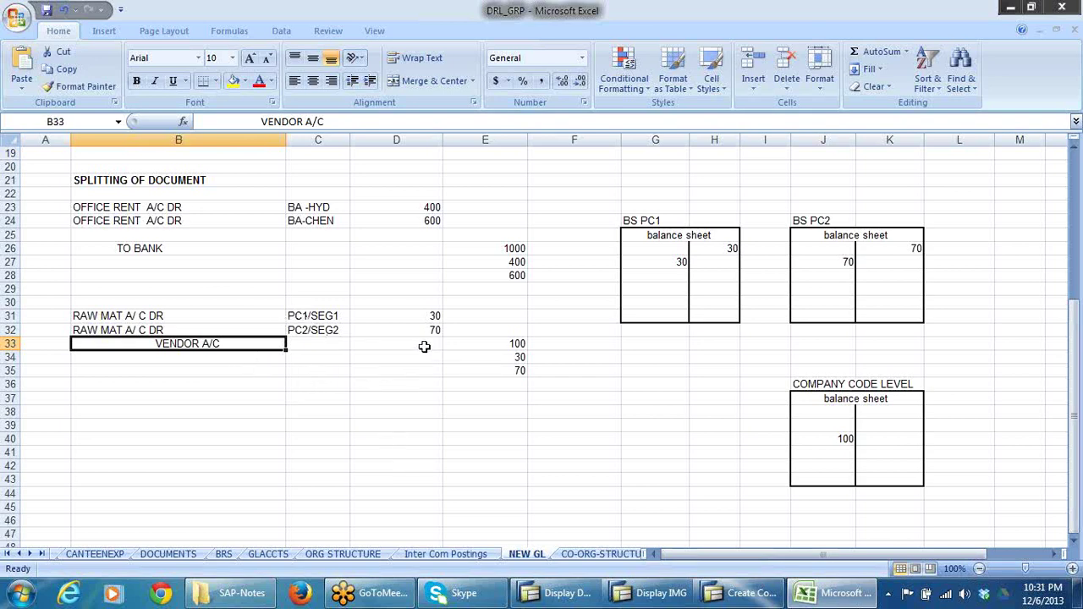
left_click(516, 344)
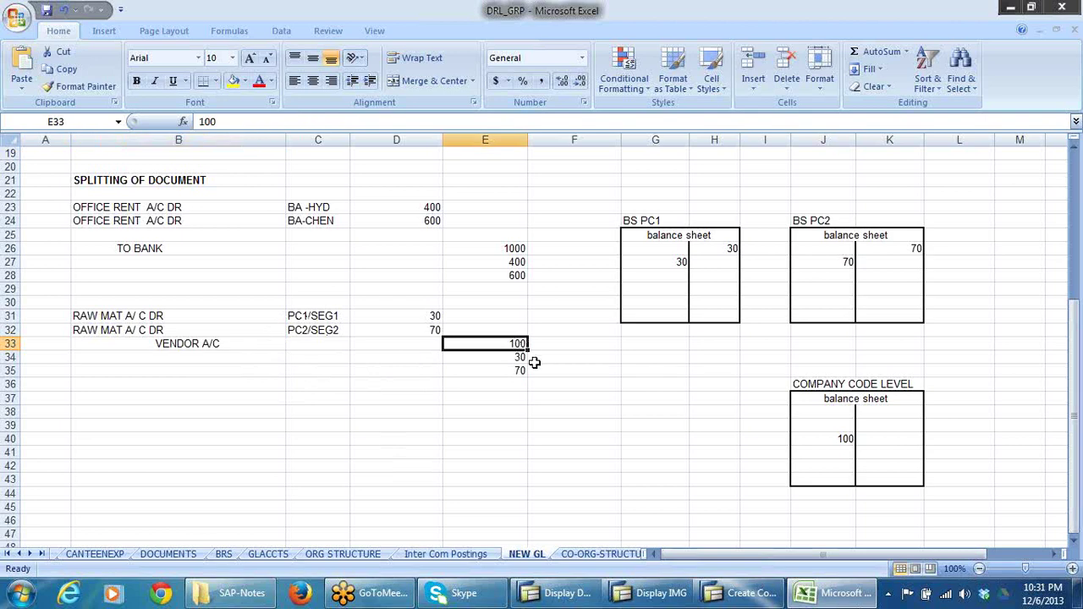
Step: Move the vendor account's split amounts from E34:E35 to E42:E43
left_click_drag(516, 359, 517, 385)
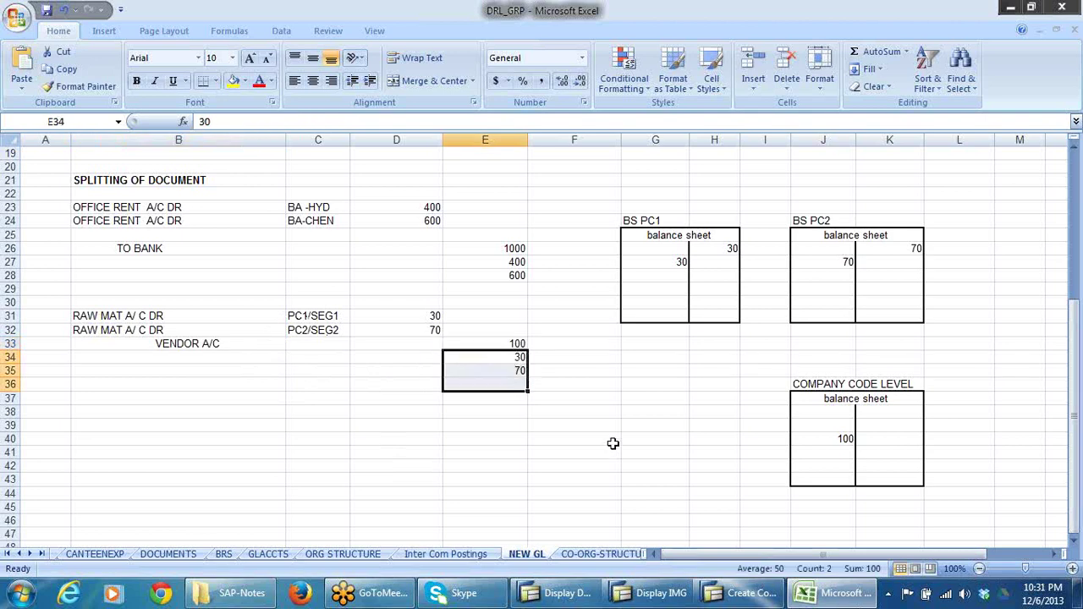
key("ctrl+c")
left_click(498, 454)
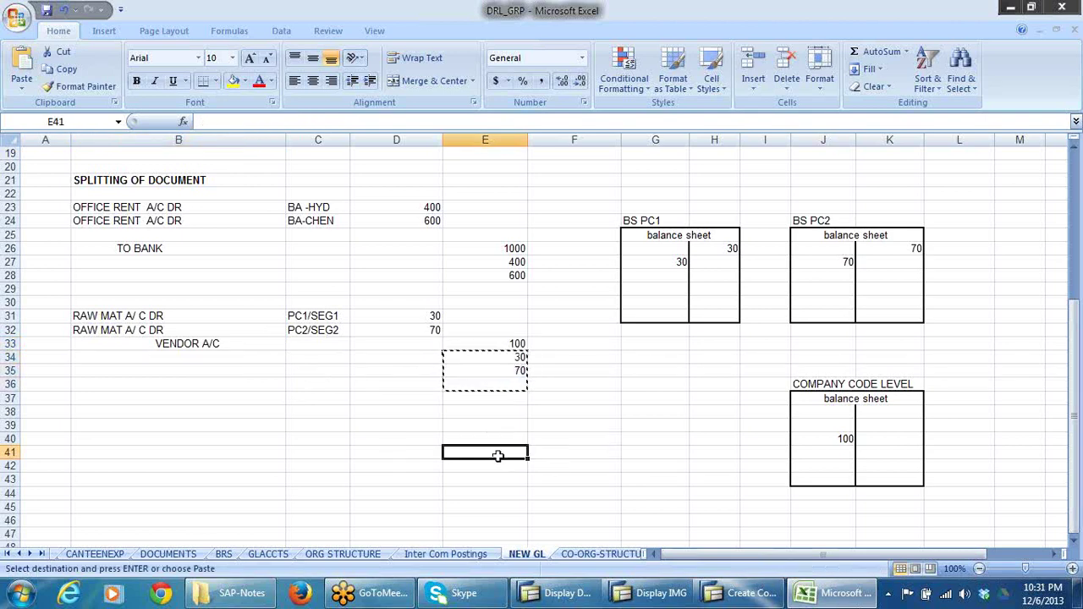
key("ctrl+c")
left_click(502, 359)
left_click_drag(502, 358, 508, 370)
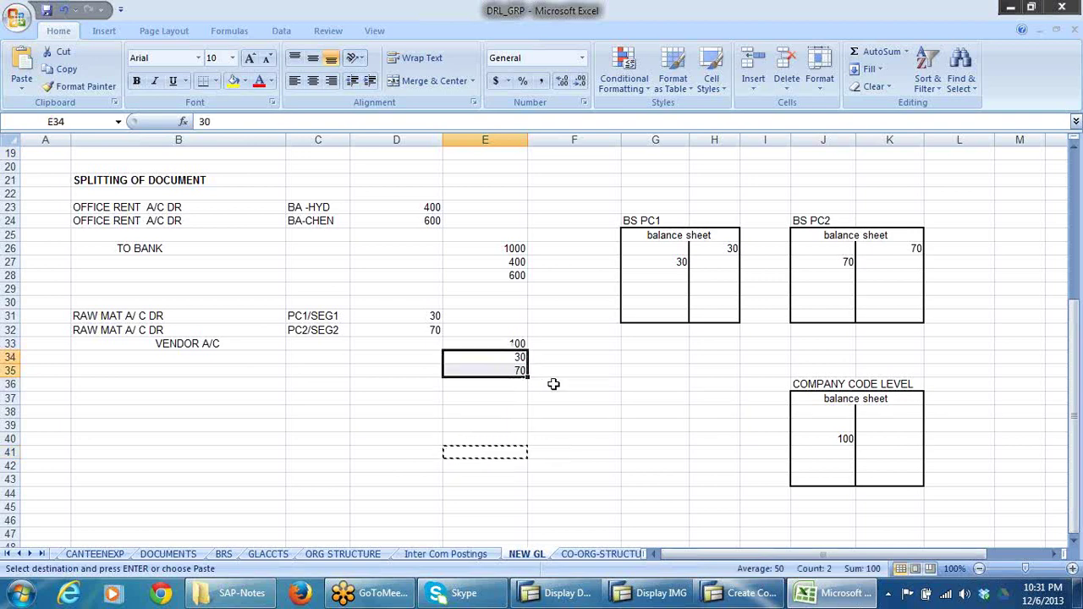
key("ctrl+c")
left_click(510, 462)
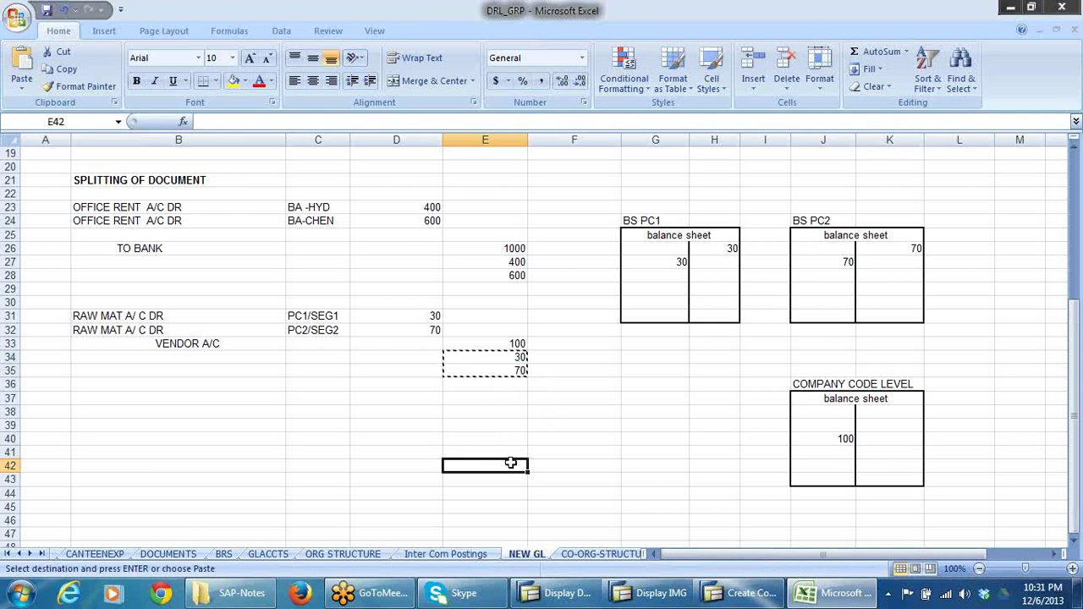
key("ctrl+v")
left_click(596, 425)
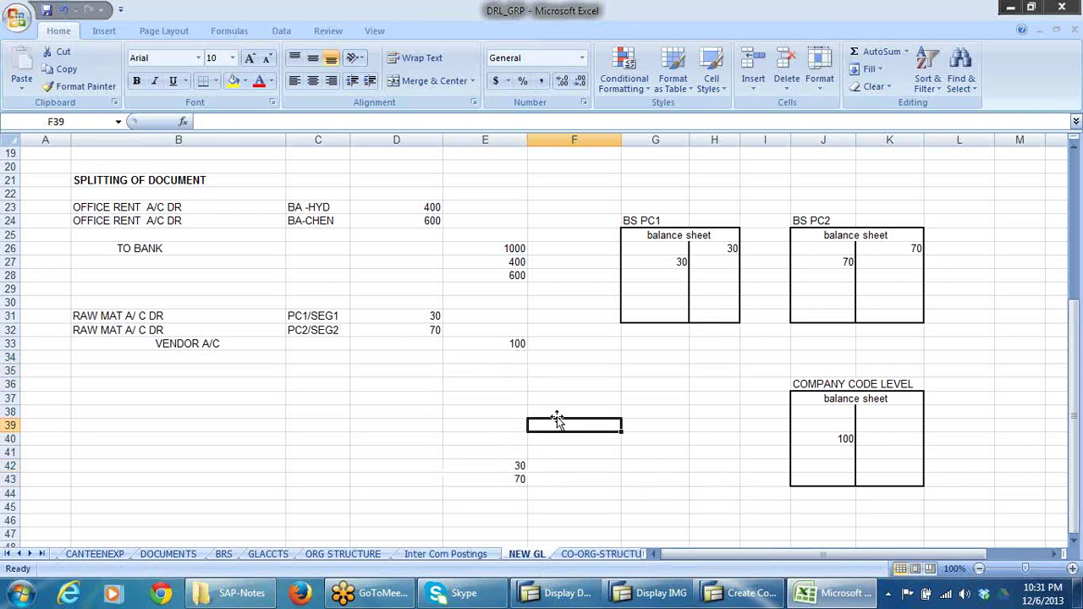
Step: Match the PC1 and PC2 raw material debit amounts with the right-hand entries in their respective balance sheets
left_click(519, 343)
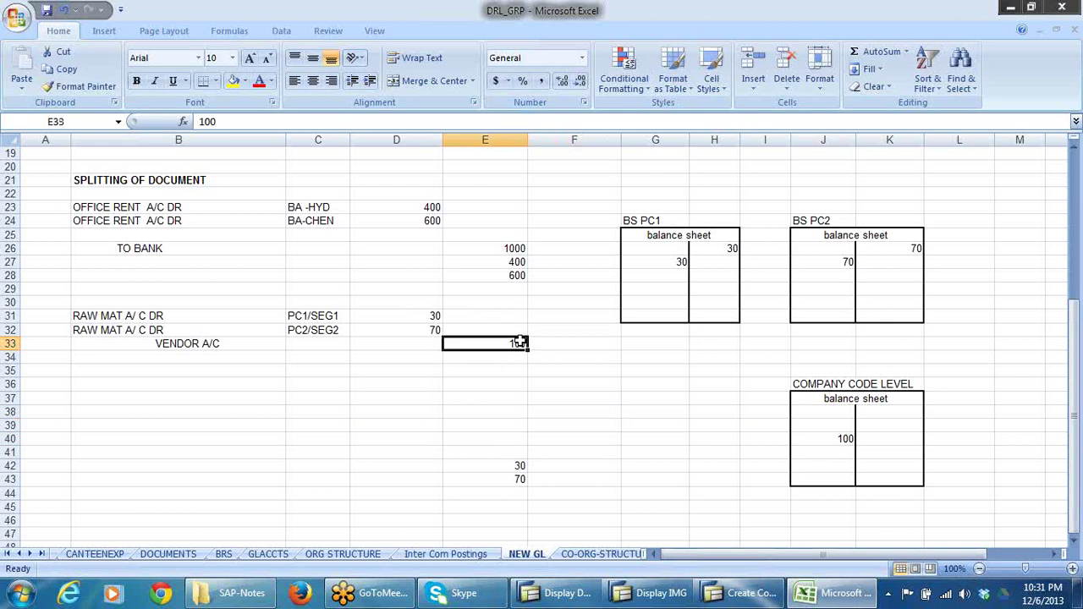
left_click(635, 222)
left_click(795, 235)
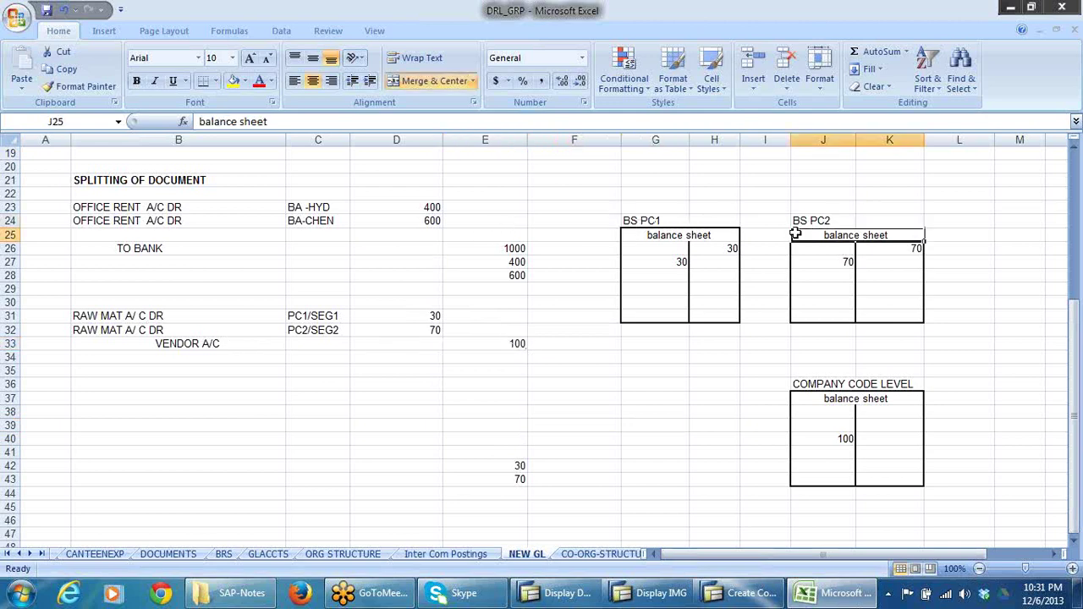
left_click(434, 317)
left_click(727, 249)
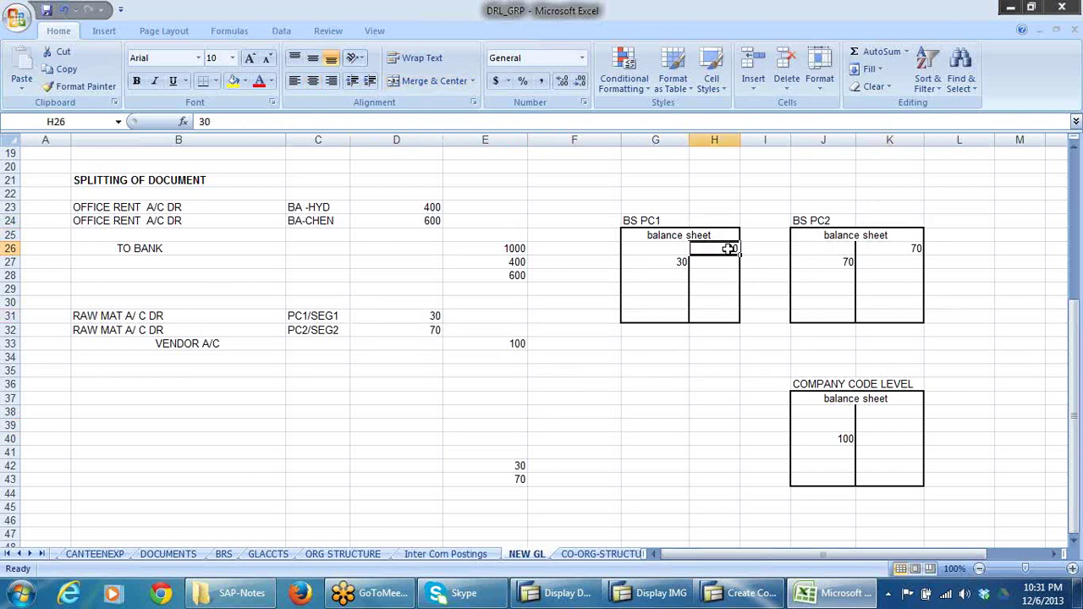
left_click(326, 333)
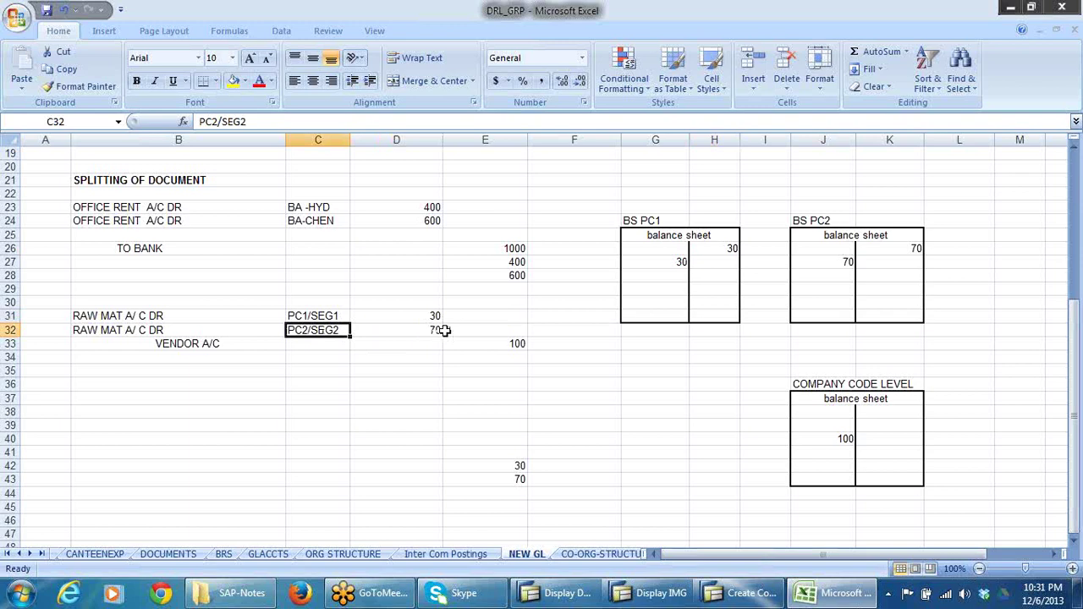
left_click(436, 330)
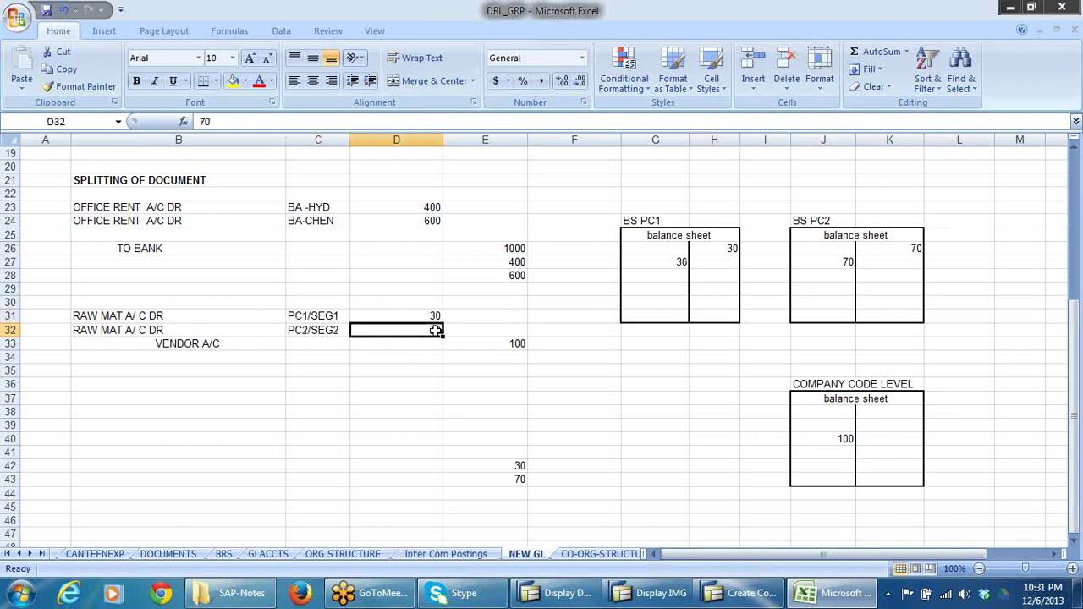
left_click(905, 251)
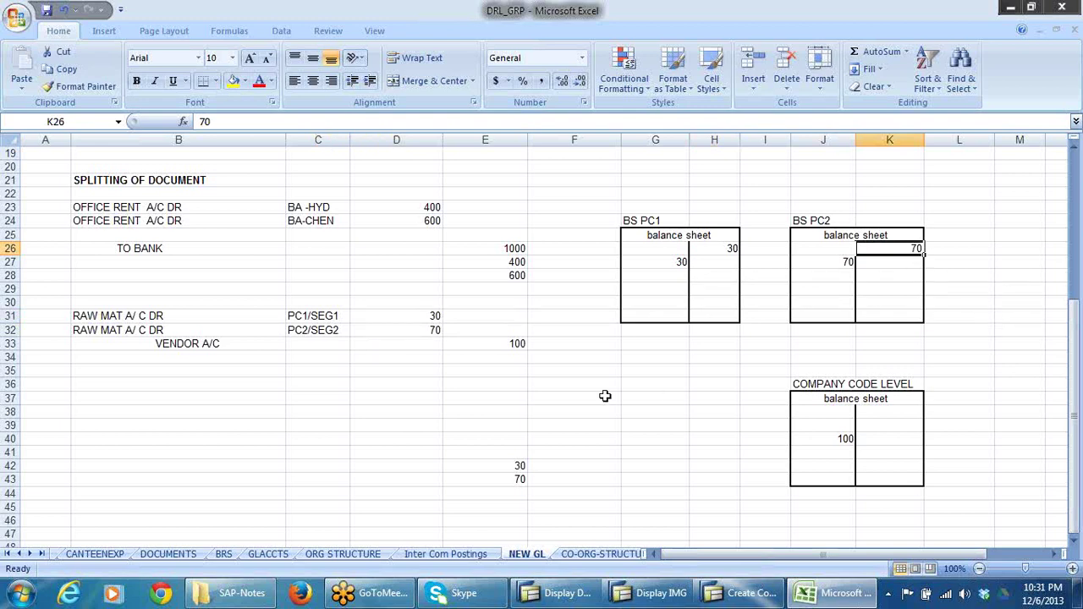
Step: Check the vendor account's unsplit credit amount against the liabilities side of the BS PC1 balance sheet
left_click(511, 344)
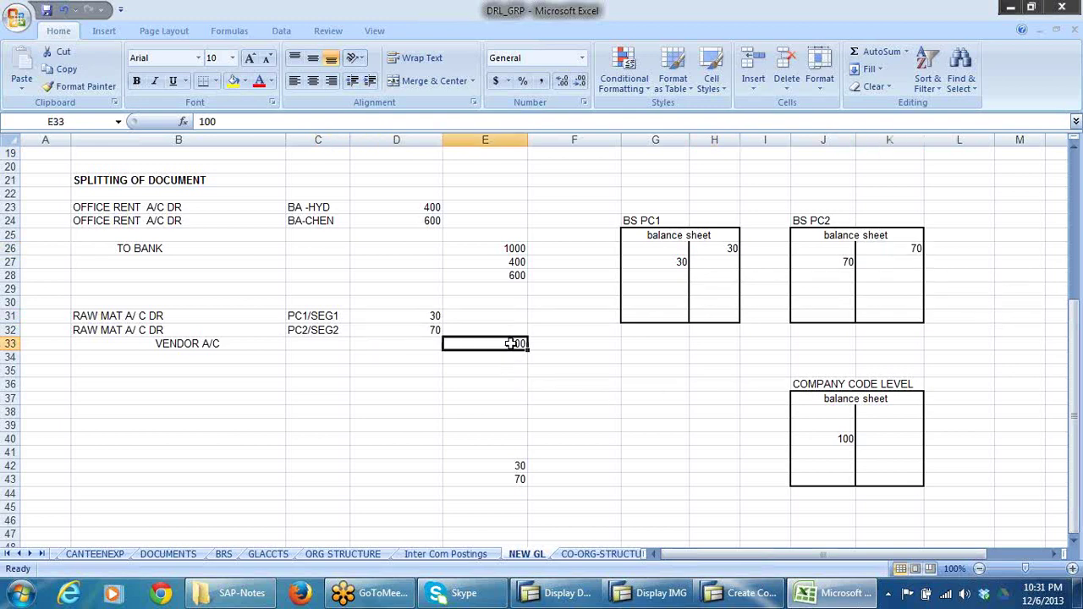
left_click(205, 346)
left_click(516, 347)
left_click(677, 302)
left_click(521, 344)
left_click(617, 385)
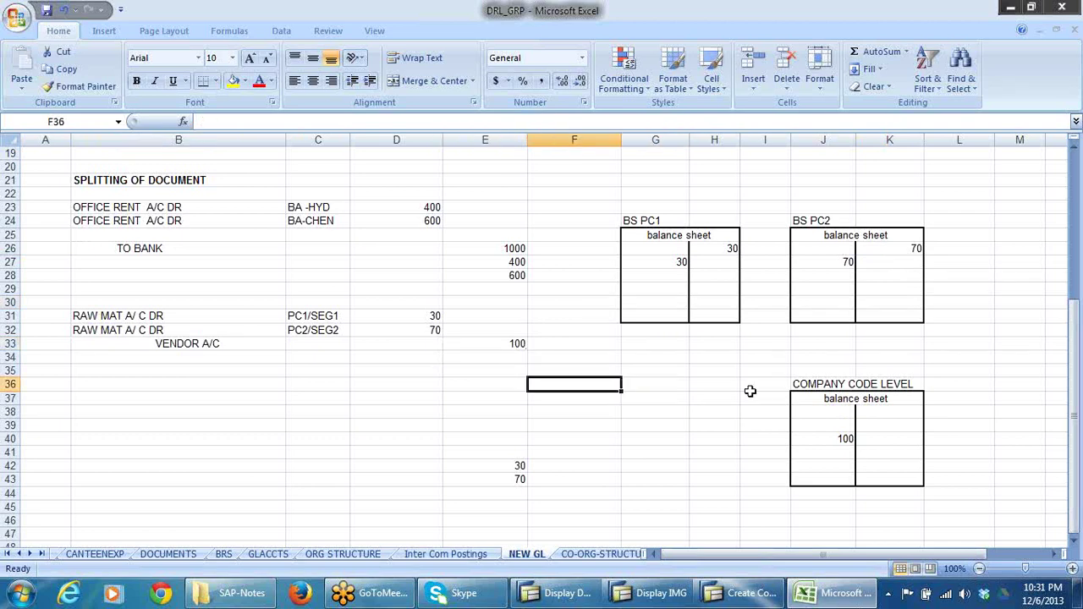
Step: Enter the raw material amounts 30 and 70 in K39 and K40 of the company code level balance sheet
left_click_drag(802, 384, 898, 387)
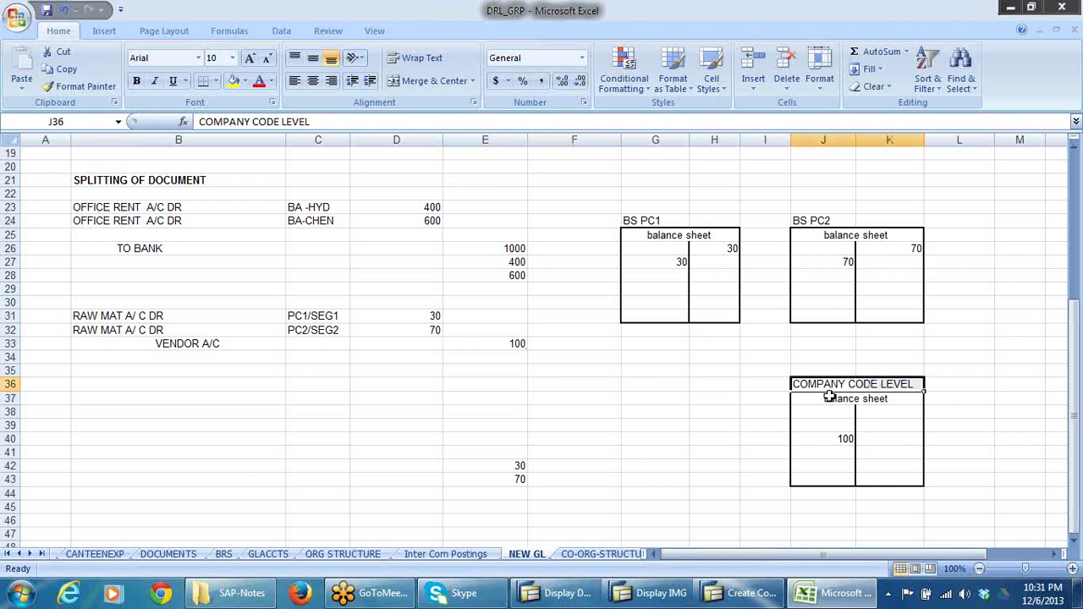
left_click_drag(434, 318, 438, 331)
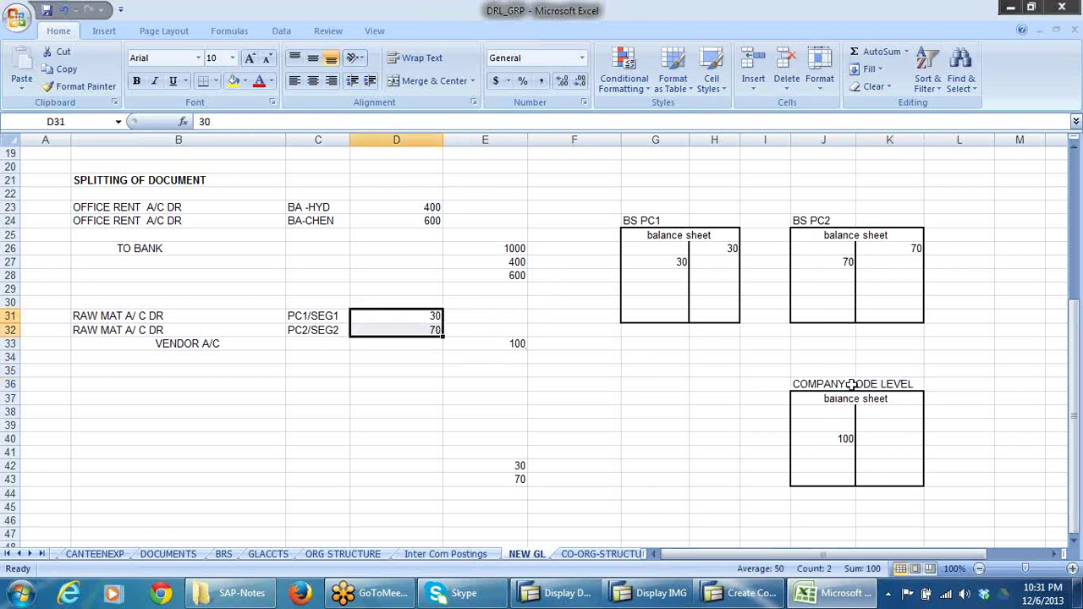
left_click(912, 423)
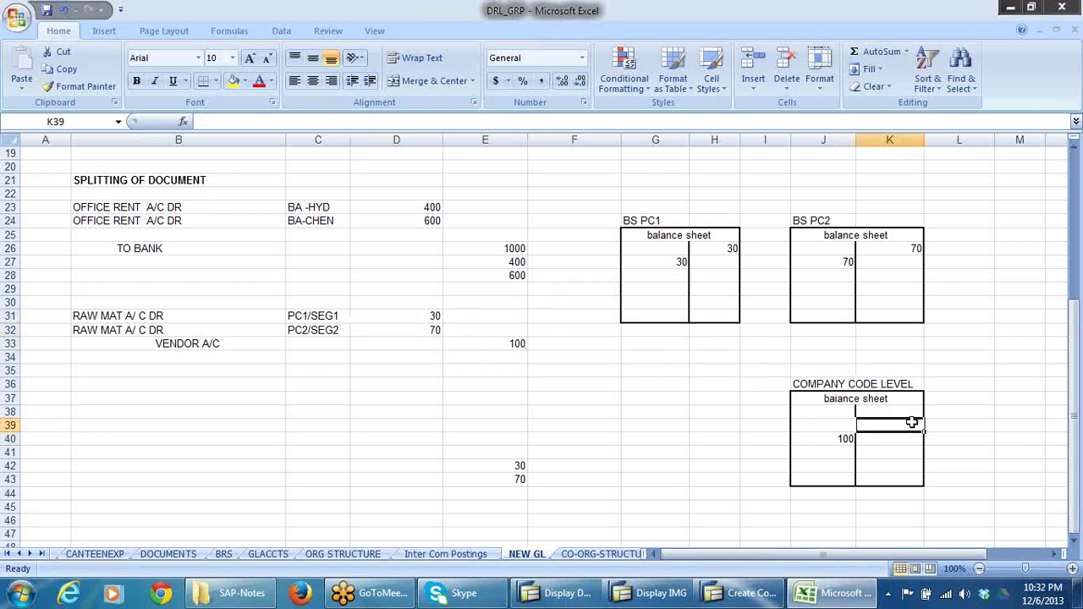
type("30")
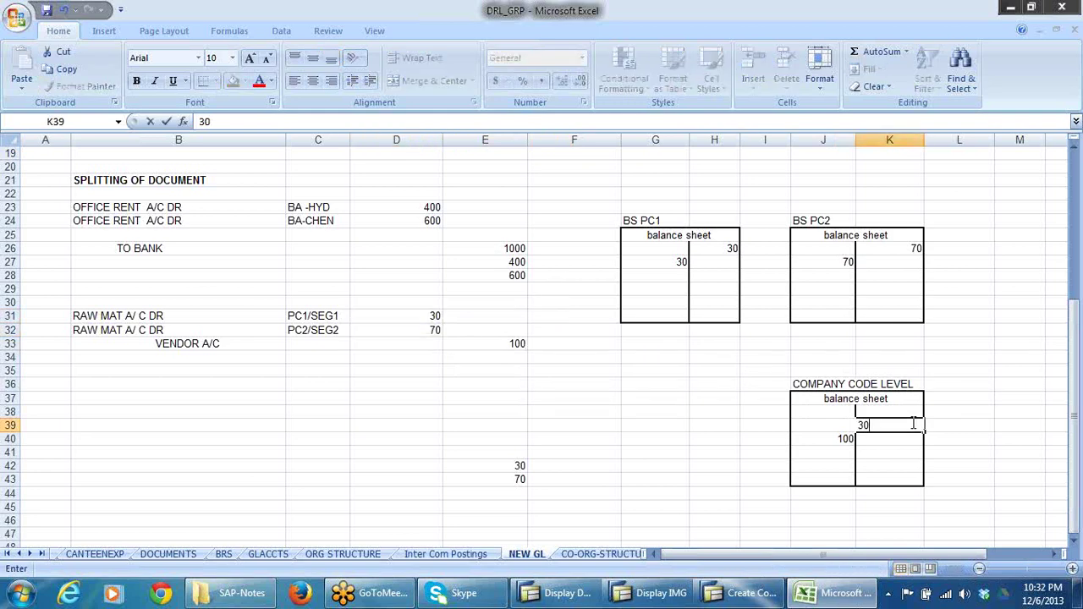
left_click(1013, 480)
left_click(911, 440)
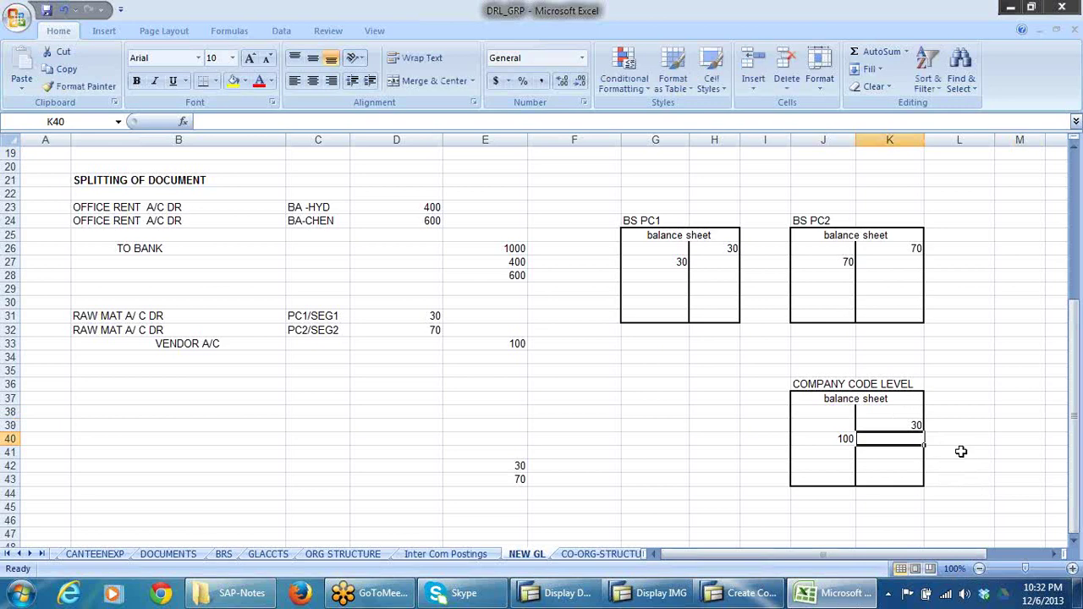
type("70")
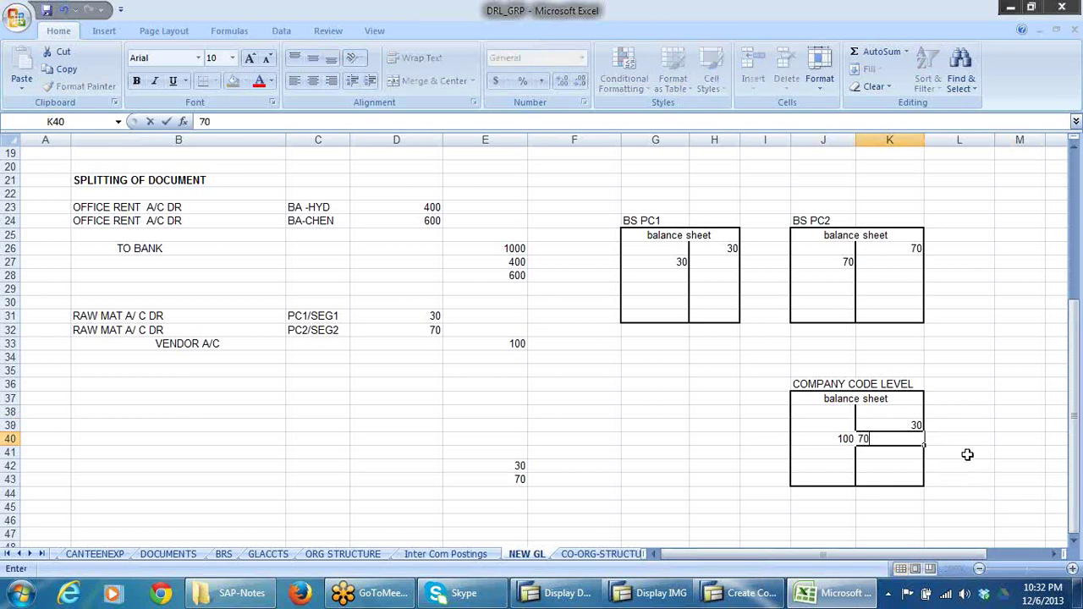
left_click(1018, 399)
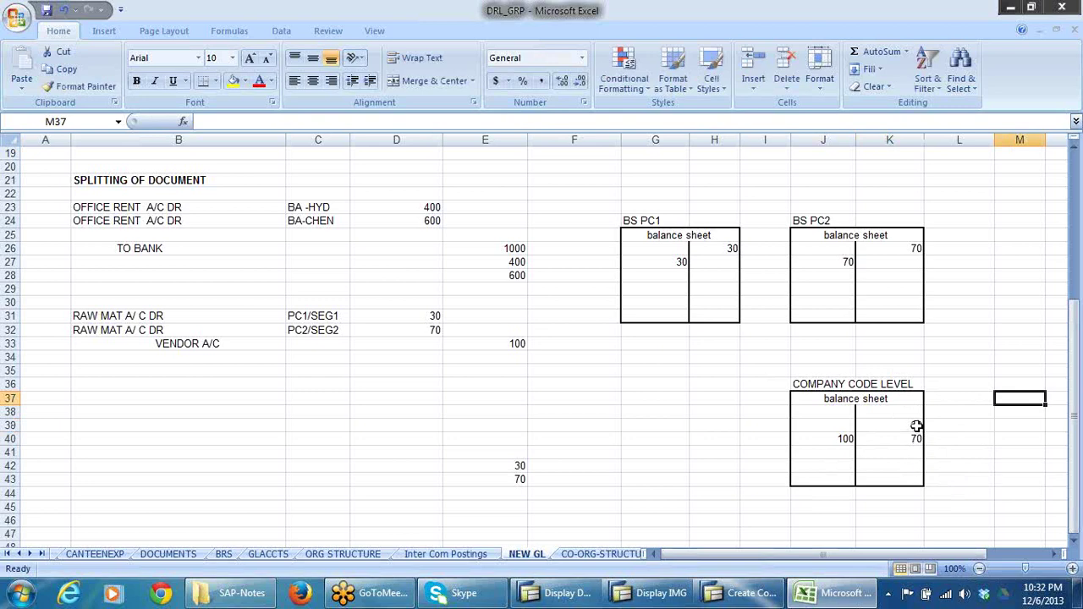
Step: Compare the company code level debit and credit amounts with the entries in the BS PC1 and BS PC2 balance sheets
left_click(916, 426)
left_click(917, 437)
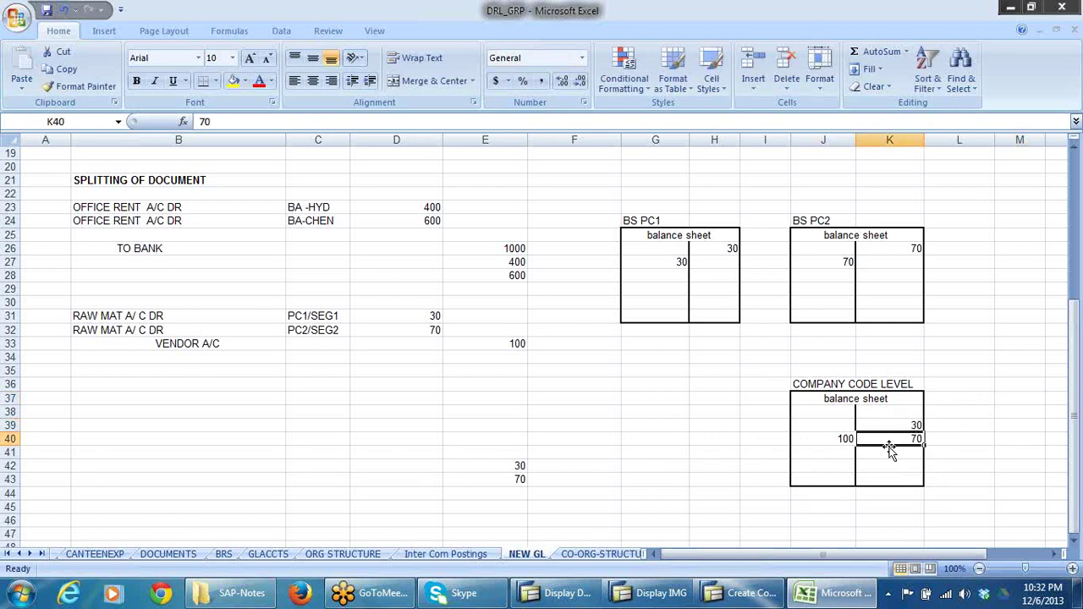
left_click(846, 438)
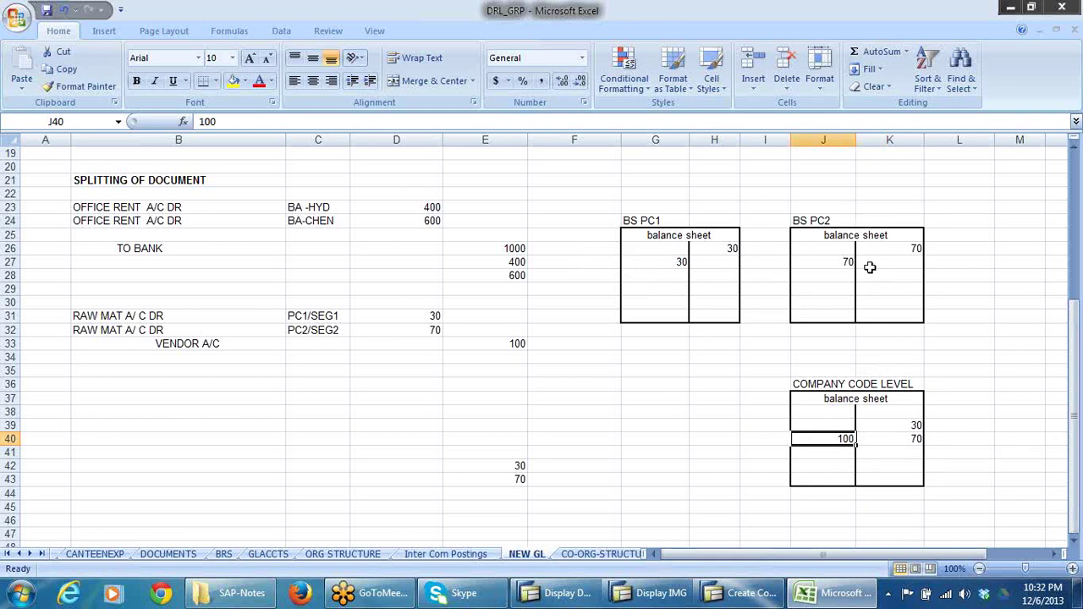
left_click(732, 251)
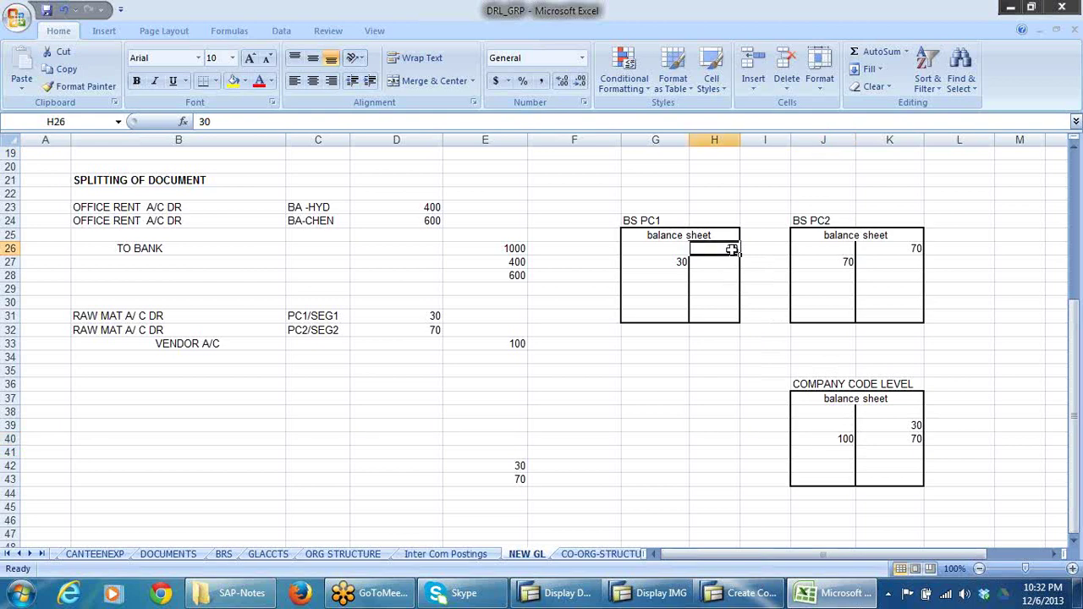
left_click(899, 252)
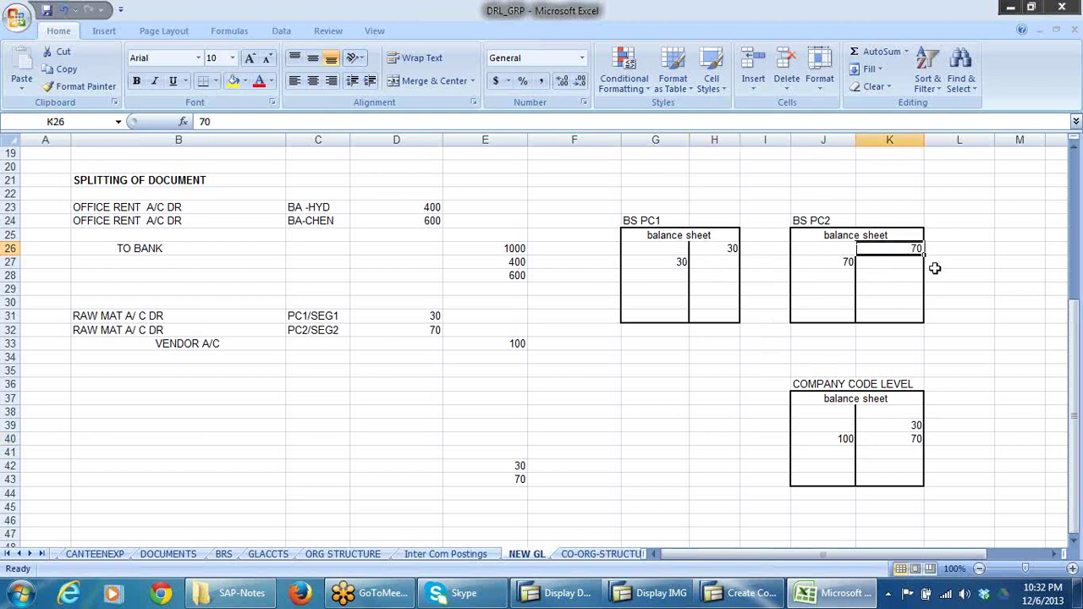
left_click(729, 250)
left_click(901, 248)
left_click(654, 265)
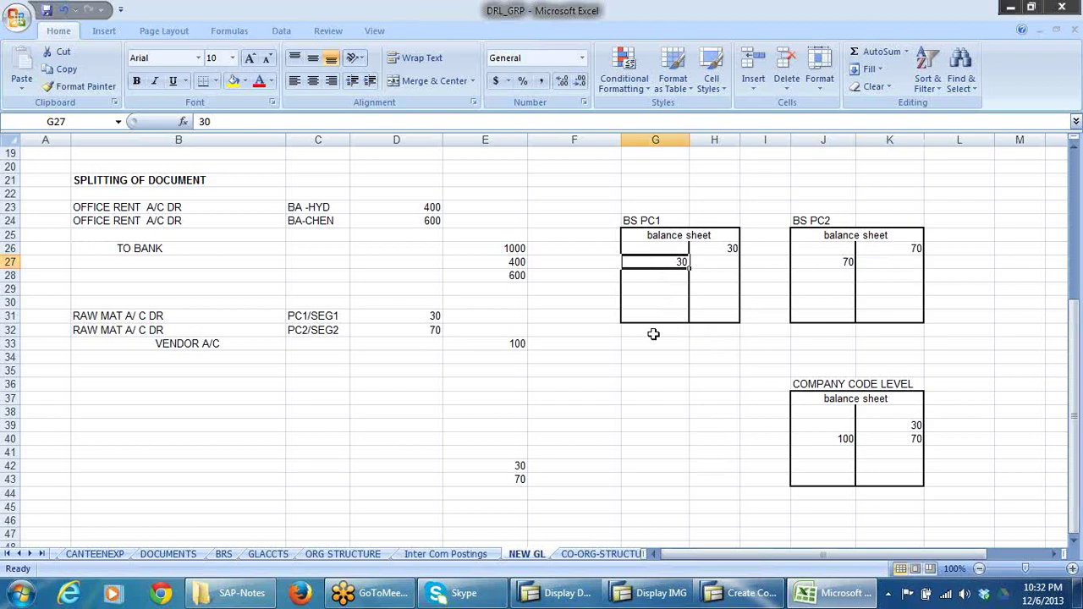
Step: Check the zero balance clearing account name in the SAP document, then label the BS PC1 amount in Excel cell G27 as "Z BAL A/C 30"
left_click(591, 595)
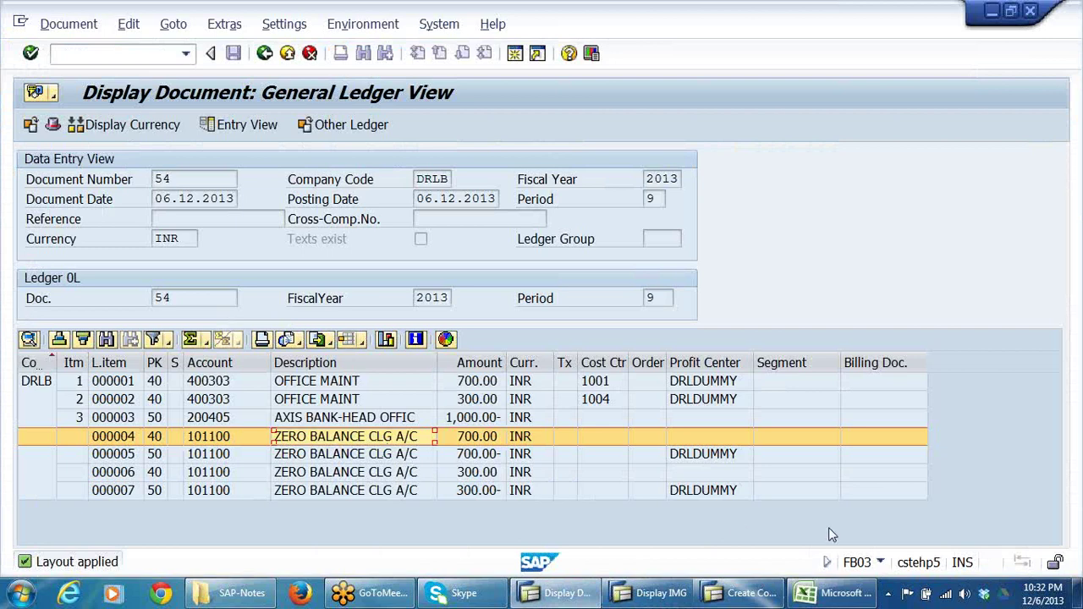
key("alt+Tab")
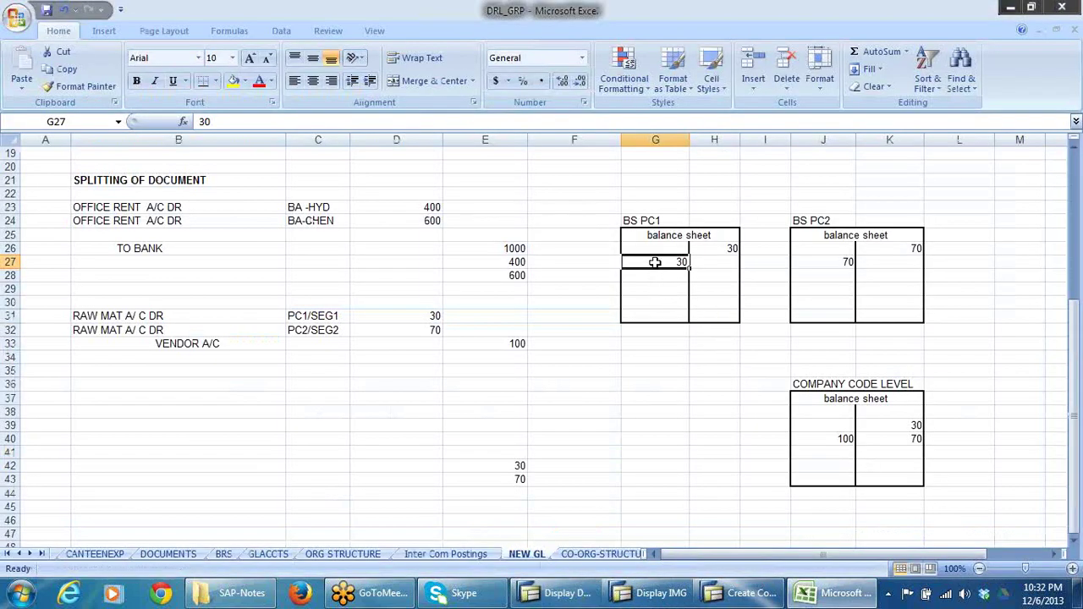
left_click(200, 121)
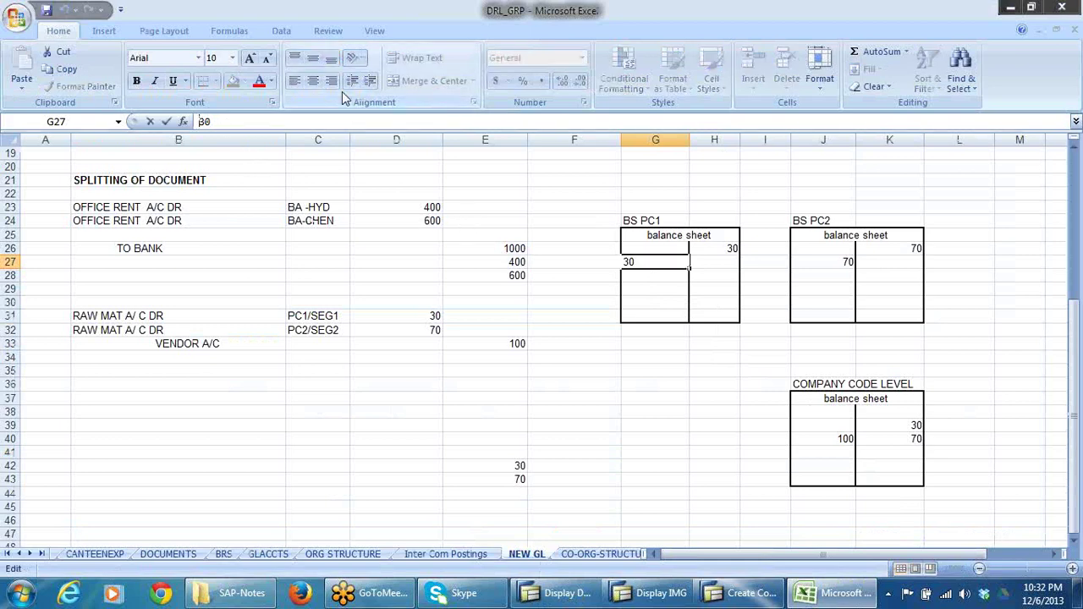
type("Z BAL")
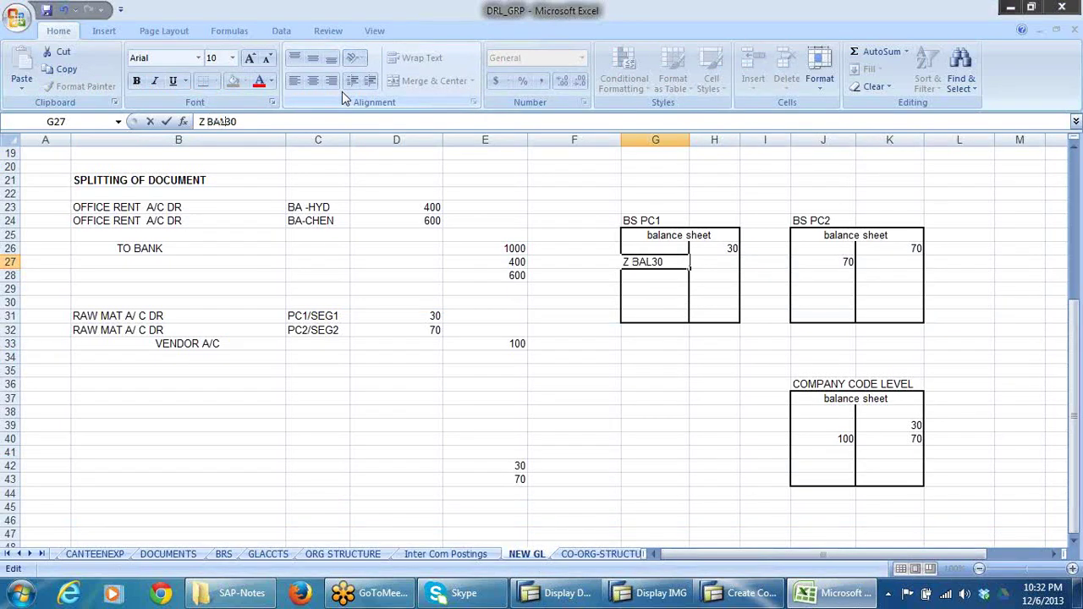
type(" A/C")
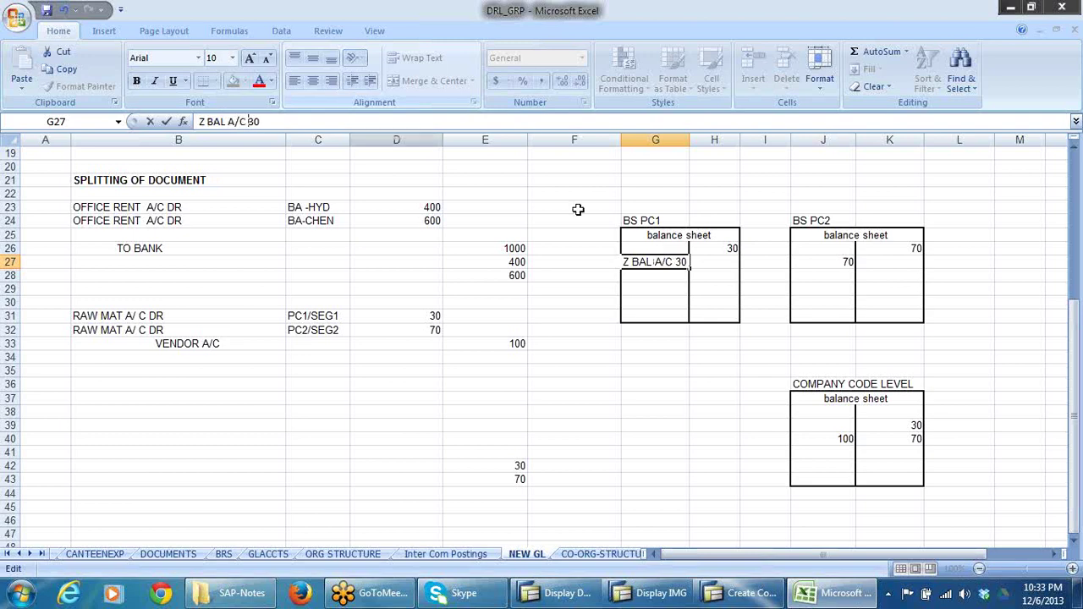
left_click(824, 477)
Step: Copy the G27 clearing account entry to J27 in BS PC2 and change it to "Z BAL A/C 70"
left_click(672, 263)
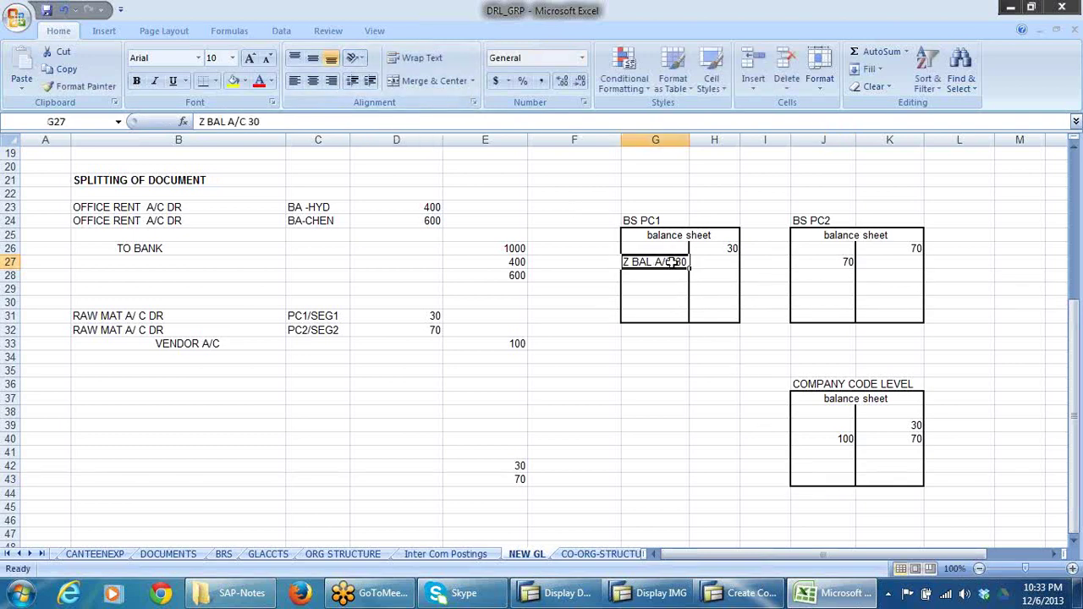
key("ctrl+c")
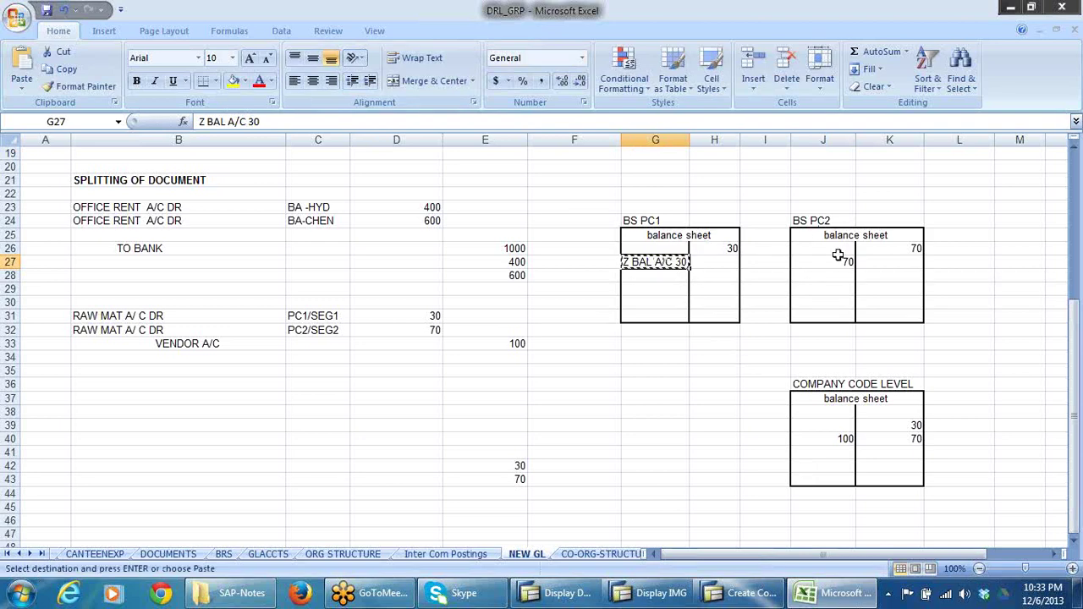
left_click(840, 264)
key("ctrl+v")
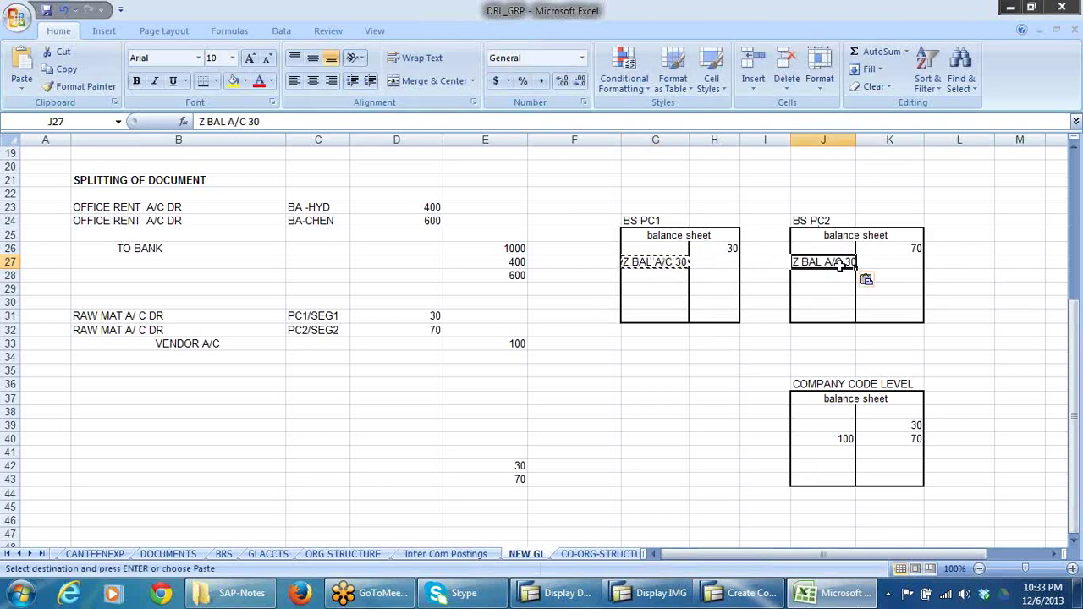
left_click(272, 120)
key("BackSpace")
key("BackSpace")
type("70")
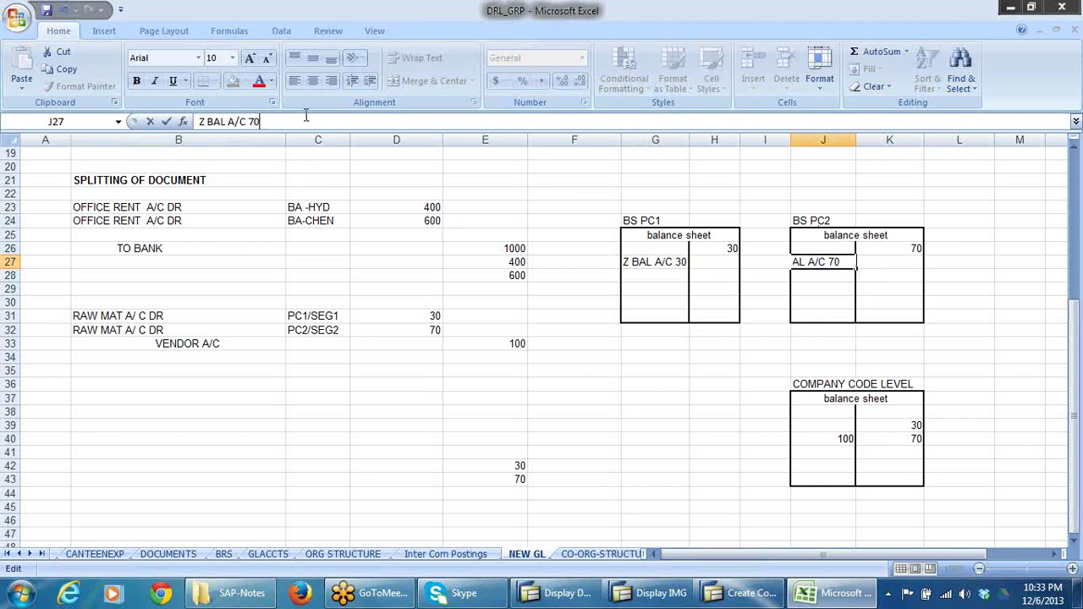
left_click(629, 427)
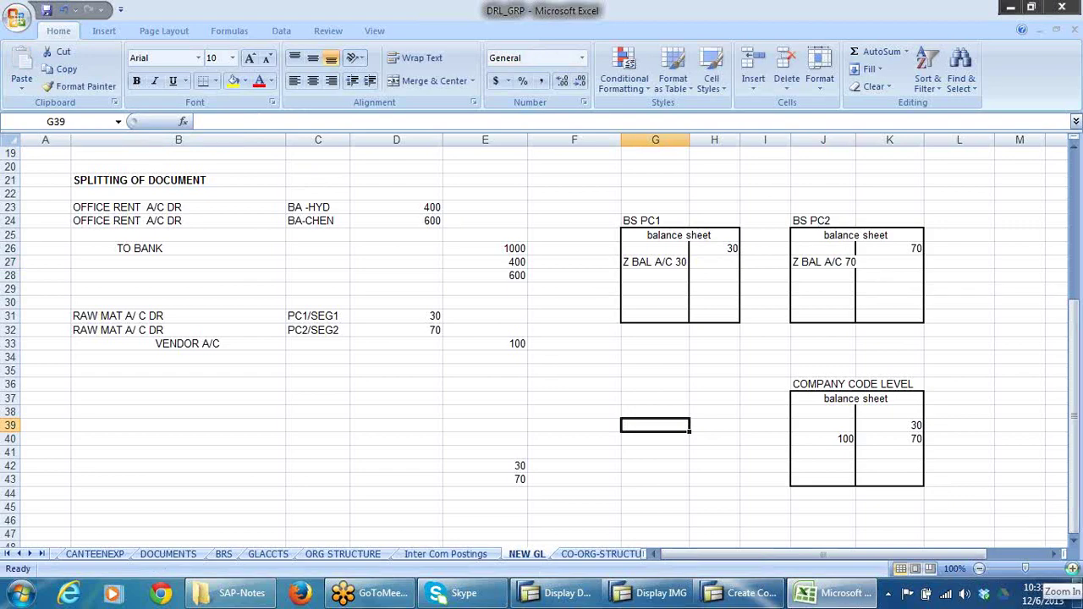
Step: Enlarge the sheet to 120% and compare BS PC1's raw material and clearing account entries with the unsplit vendor amount
left_click(1071, 568)
left_click(1072, 568)
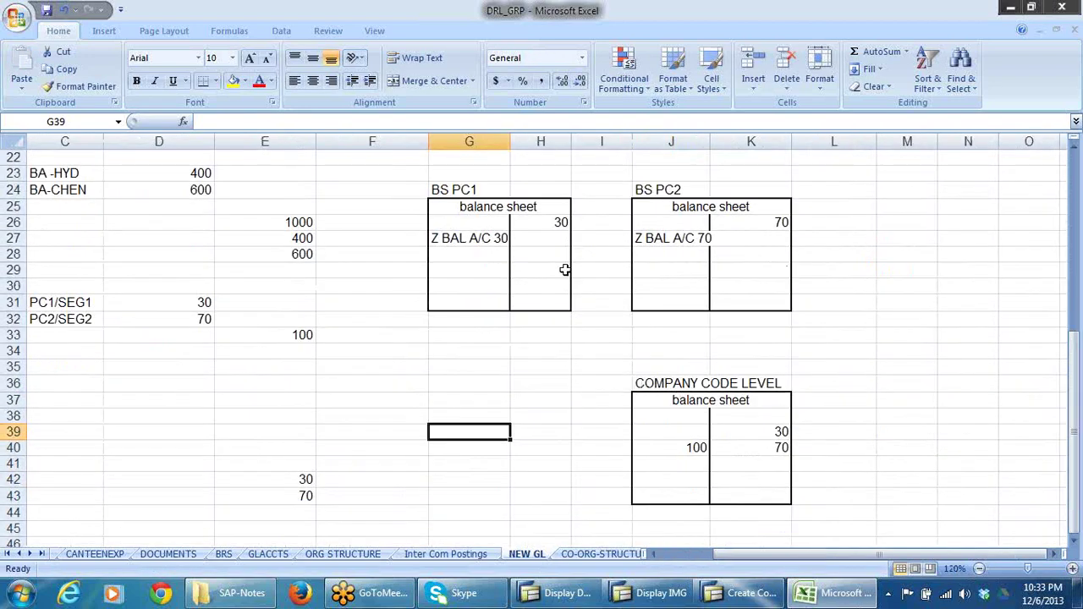
left_click(562, 224)
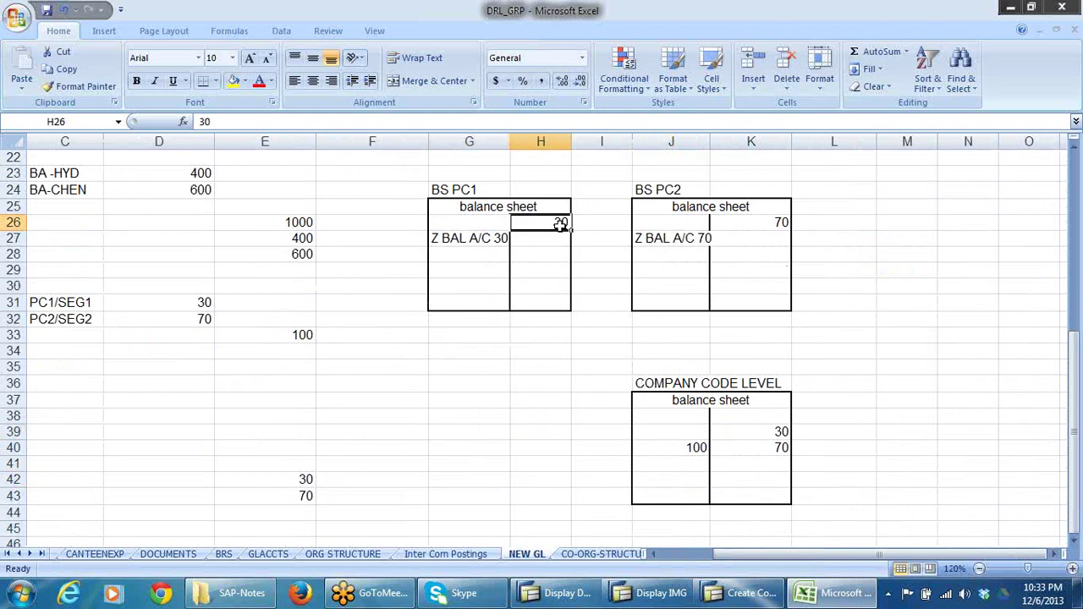
left_click(476, 241)
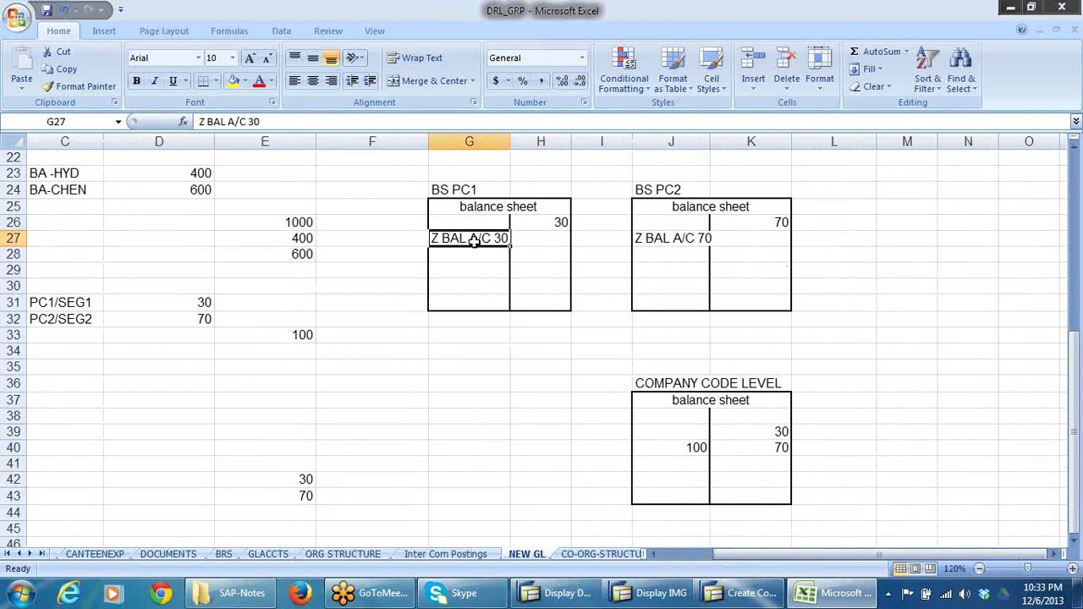
left_click(301, 336)
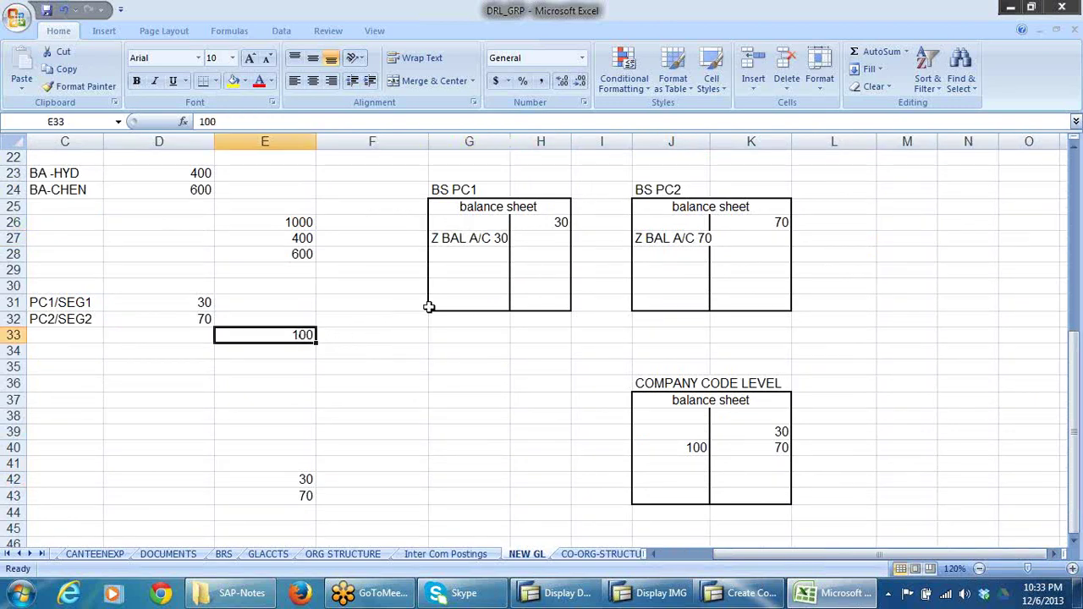
left_click(481, 240)
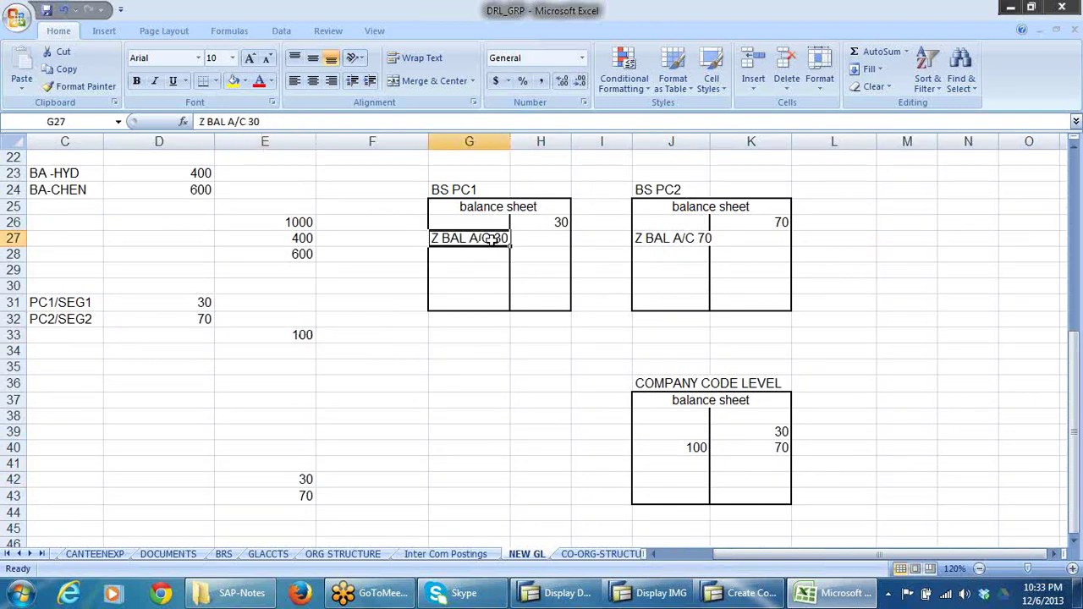
left_click_drag(491, 302, 546, 302)
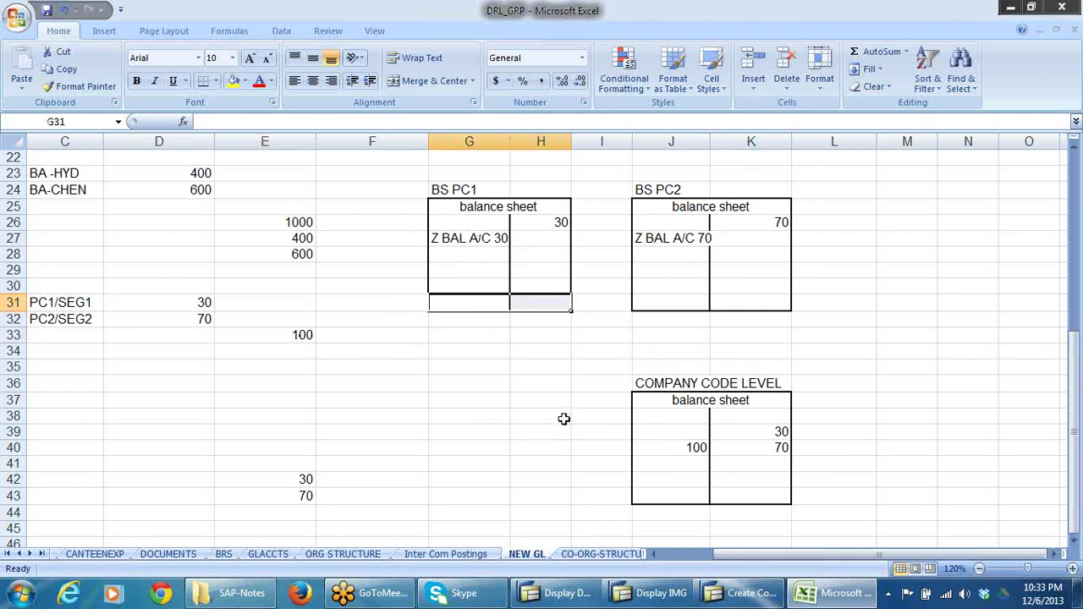
Step: Review the raw material and vendor posting, and compare the clearing account entries in BS PC1 and BS PC2
left_click_drag(918, 555, 759, 552)
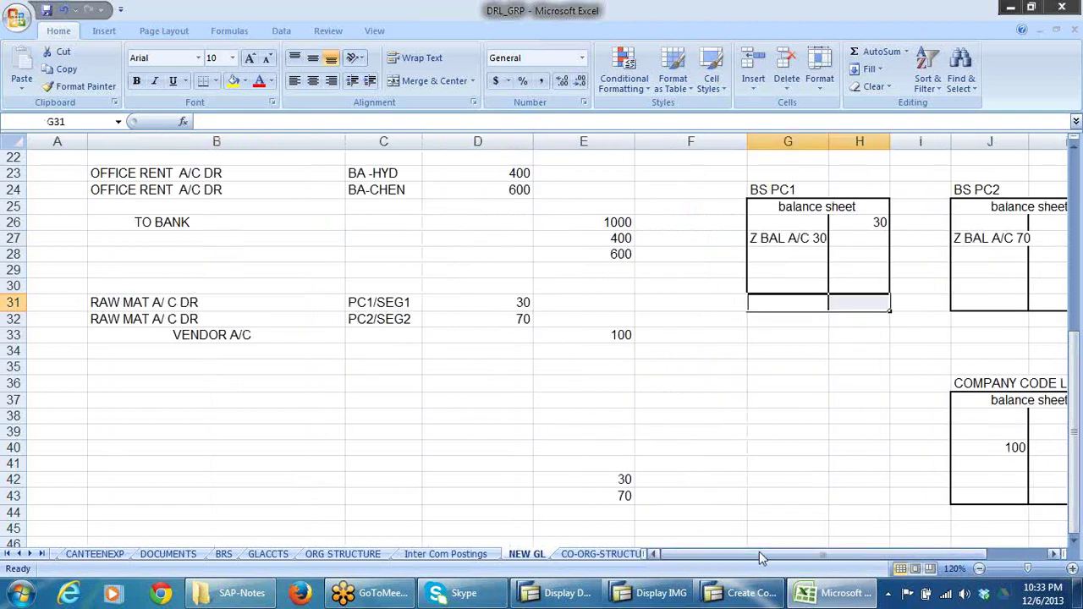
left_click(690, 536)
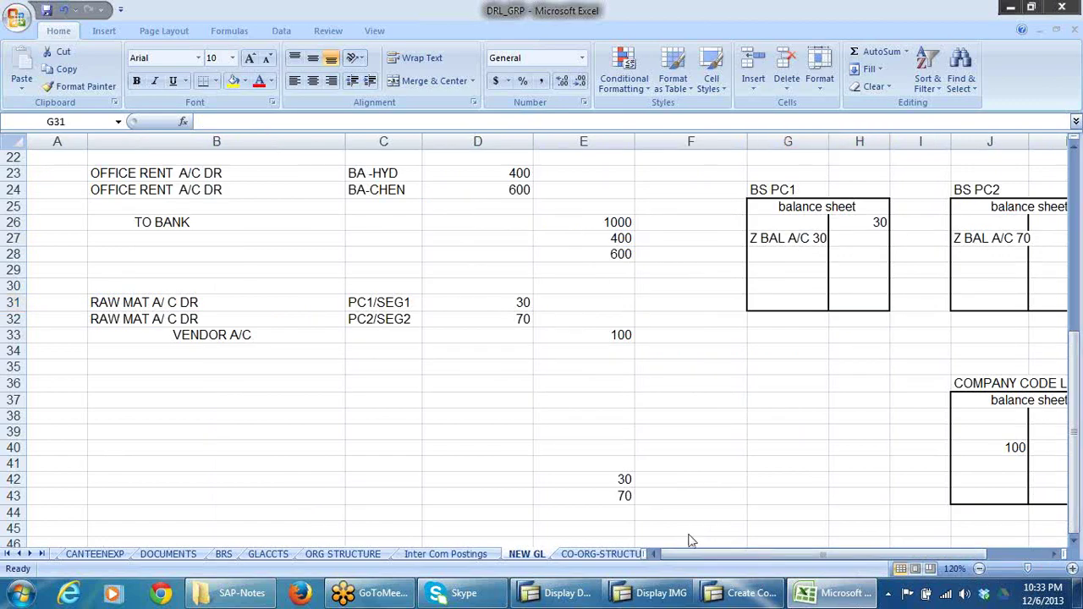
key("alt+Tab")
key("alt+Tab")
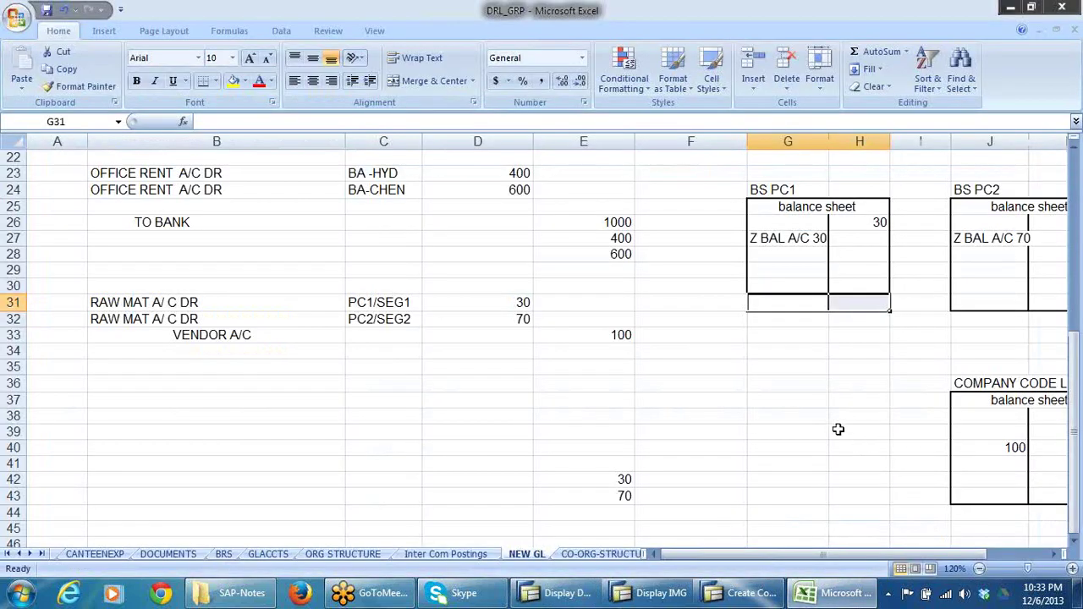
left_click(1055, 555)
left_click(1055, 555)
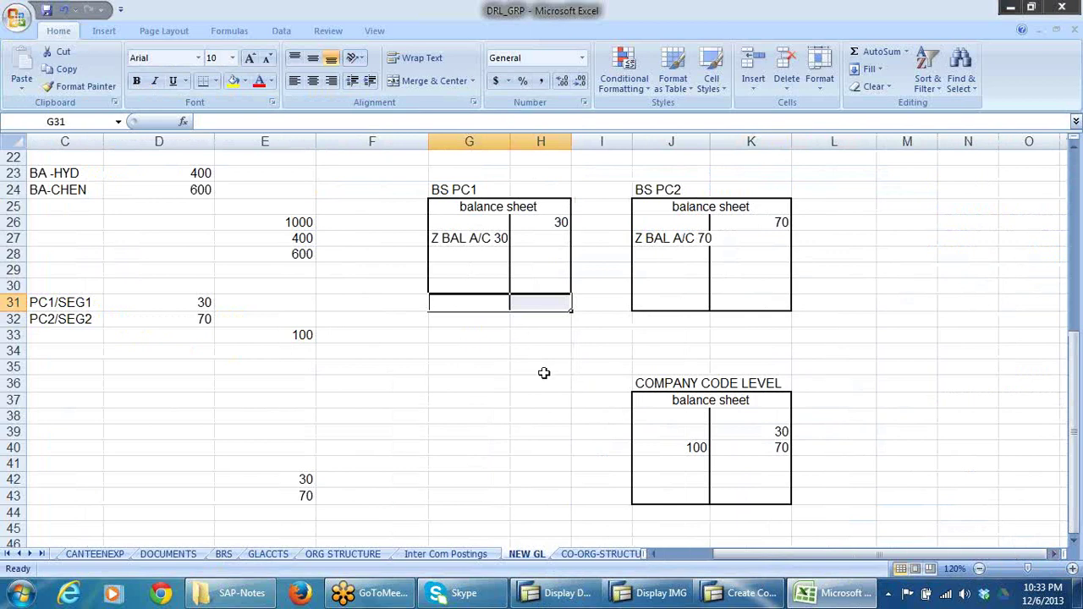
left_click(485, 242)
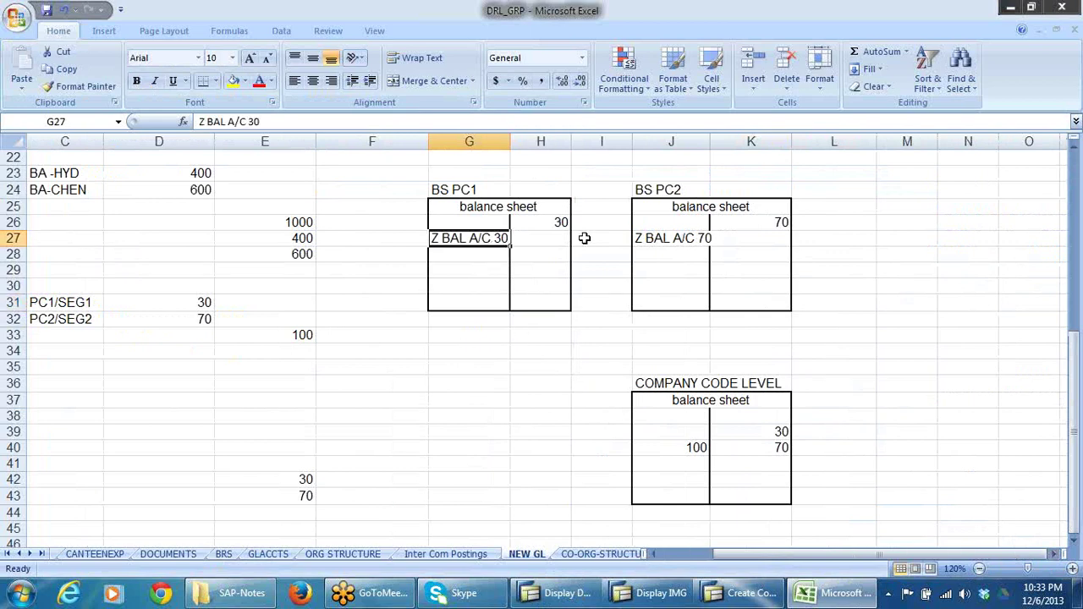
left_click(659, 238)
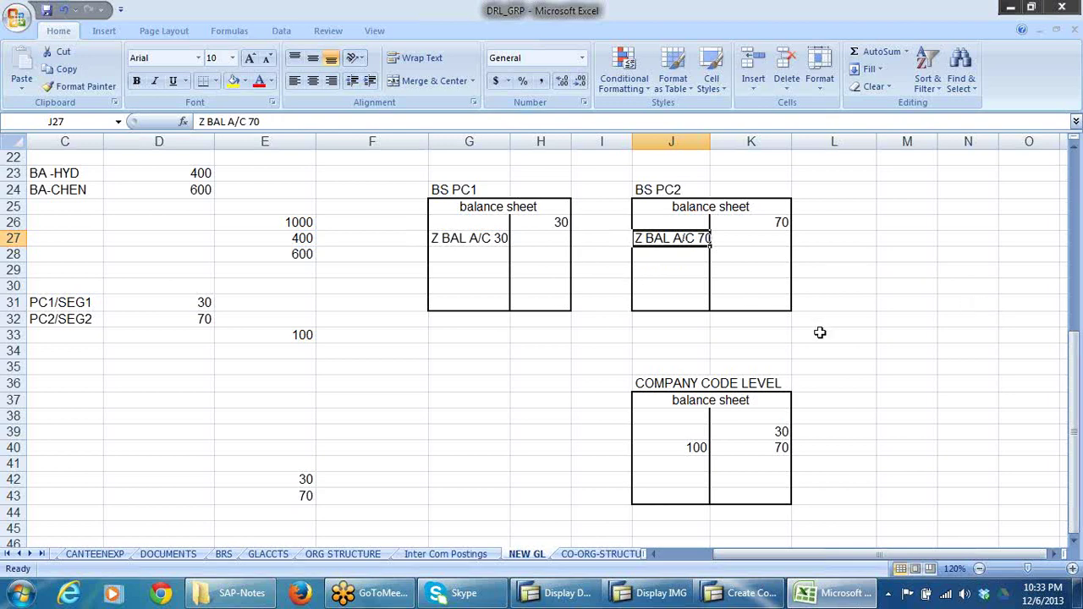
Step: Switch to the SAP general ledger view and compare the zero balance clearing credit line with the two office maintenance amounts
left_click(659, 596)
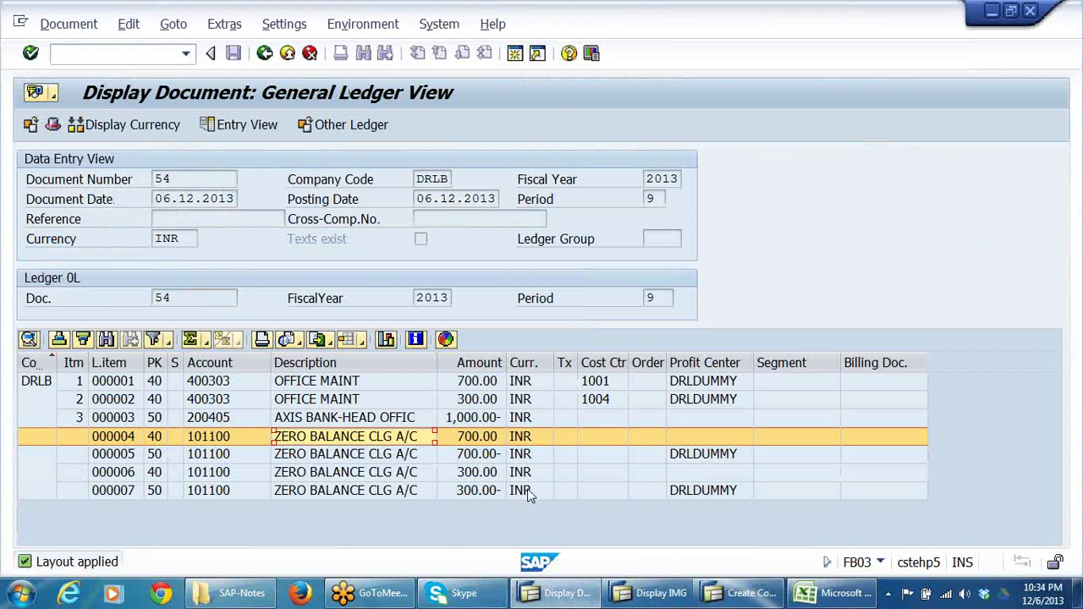
left_click(489, 457)
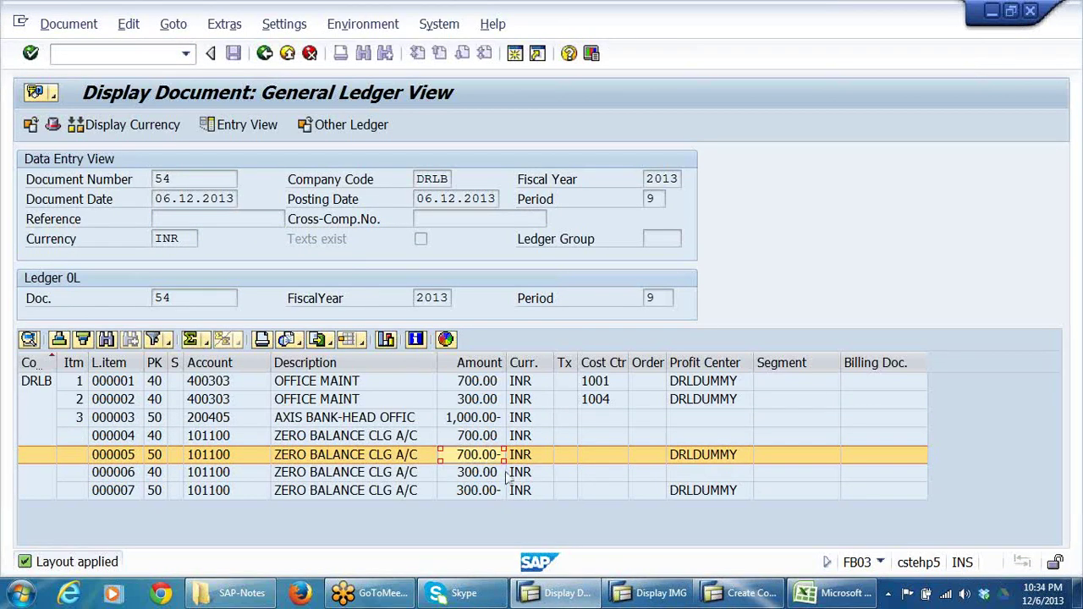
left_click(496, 385)
left_click(492, 399)
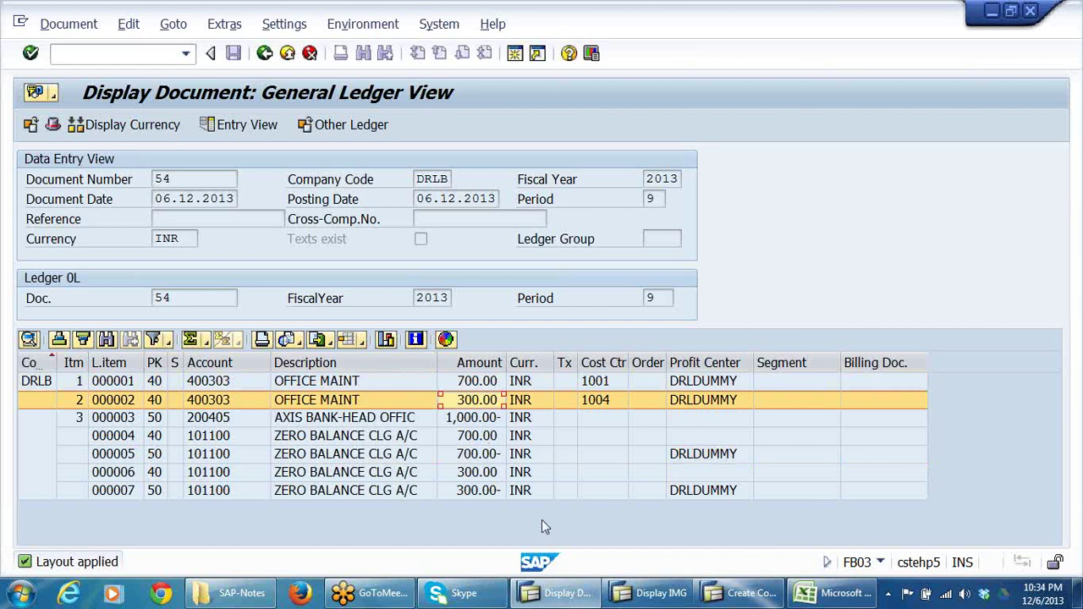
left_click(484, 384)
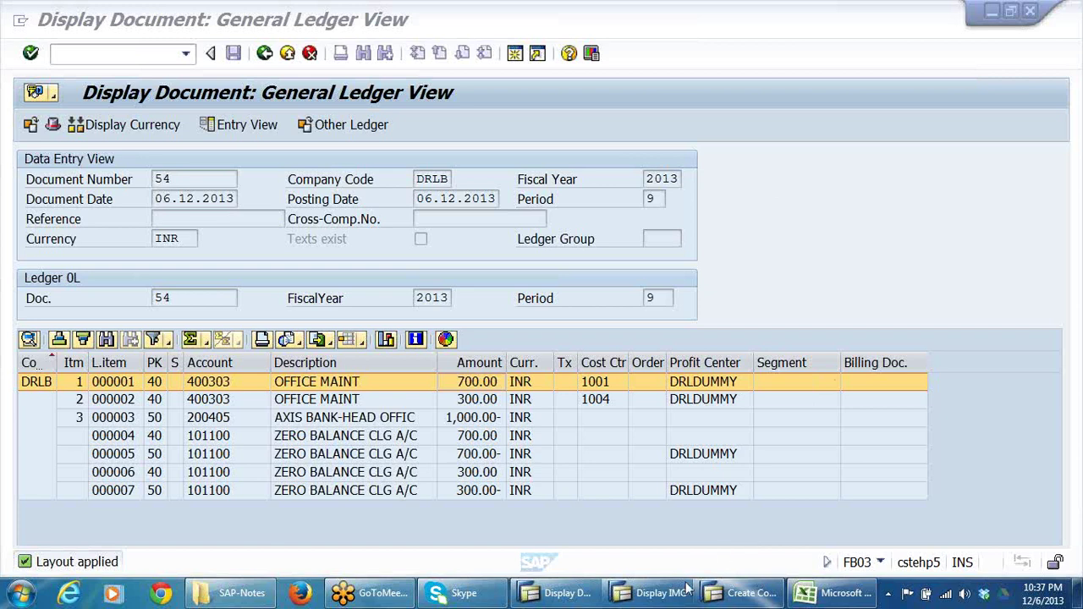
Step: Request the field help for the document's Ledger Group and return to that field
left_click(794, 245)
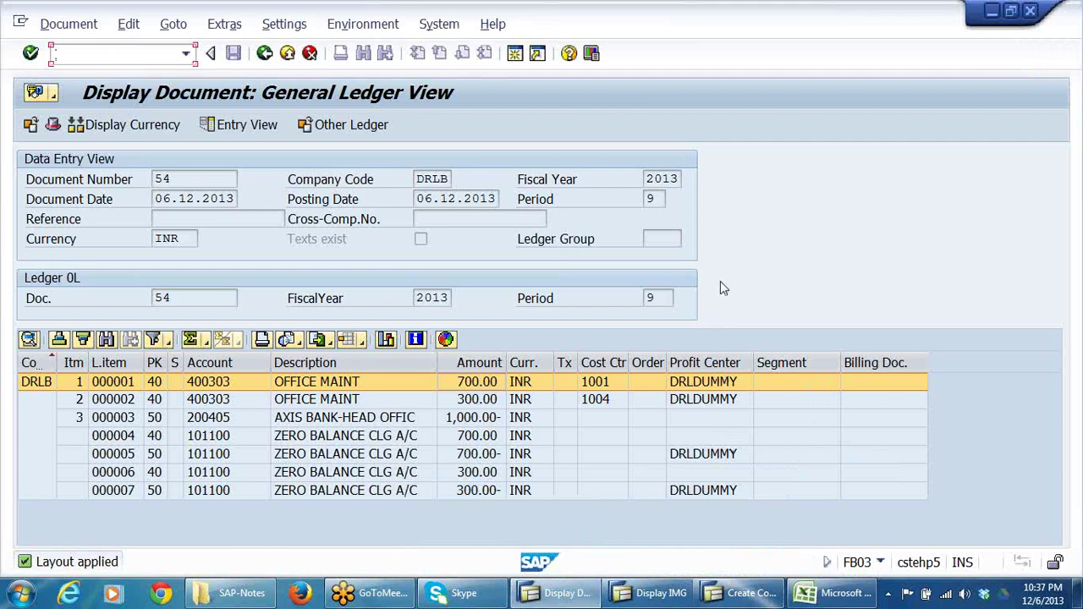
left_click(664, 239)
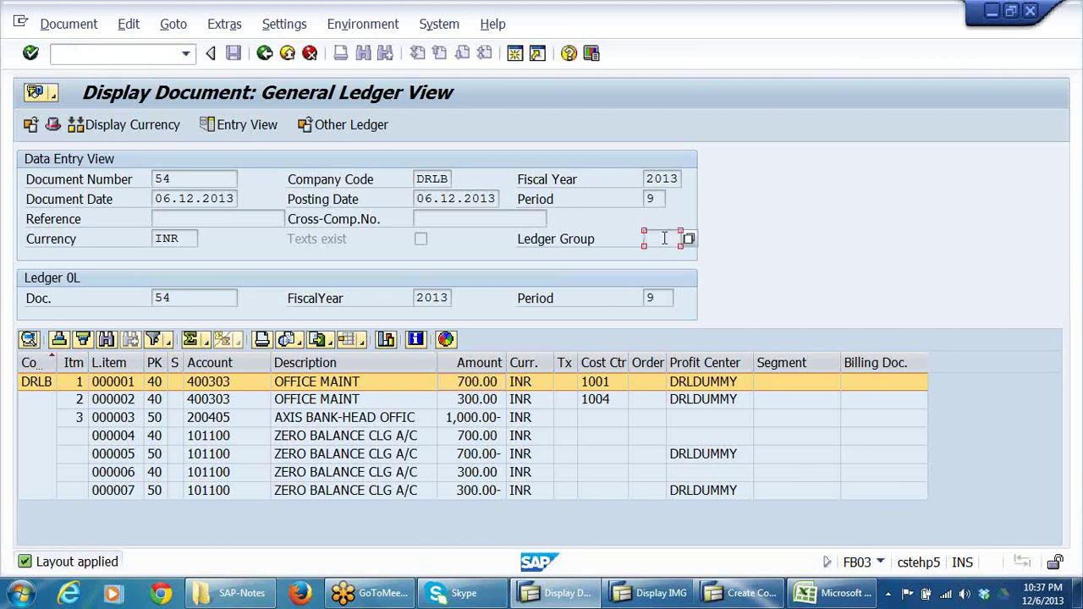
key("F1")
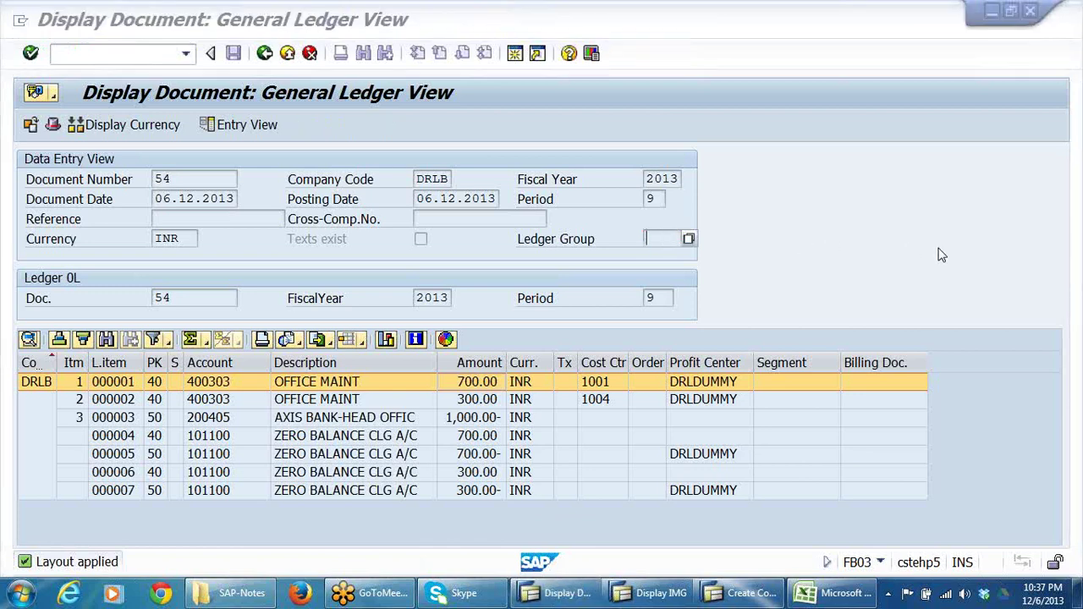
left_click(674, 237)
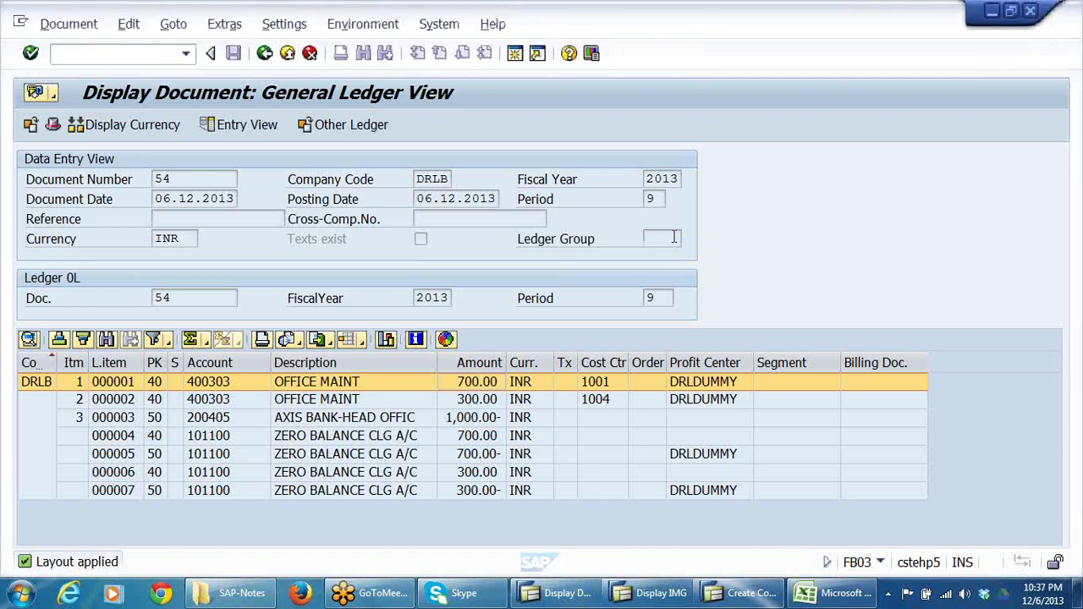